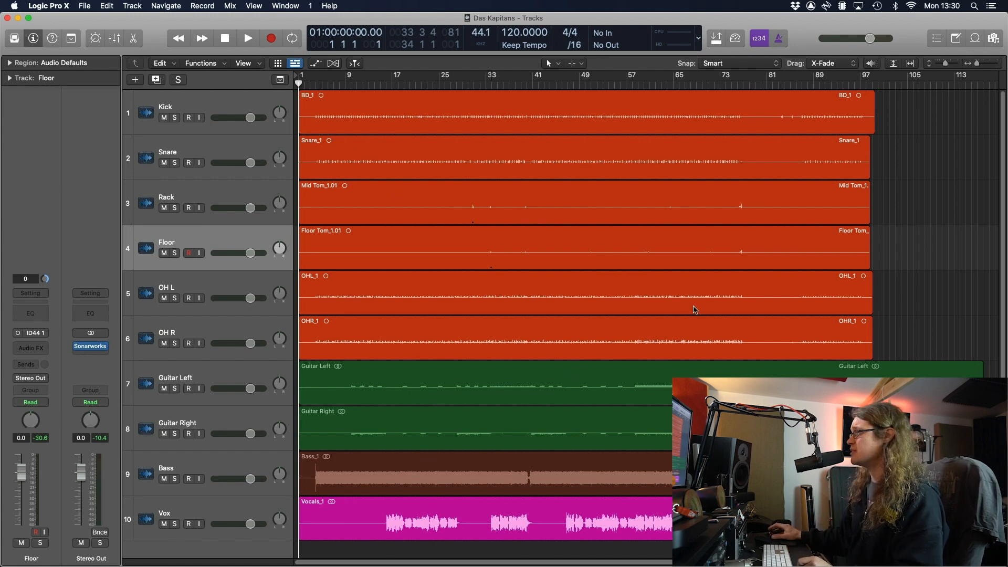
Select all ten regions and set Normalize Region Gain to Individual Regions, Peak, -3 dB target
key(super+a)
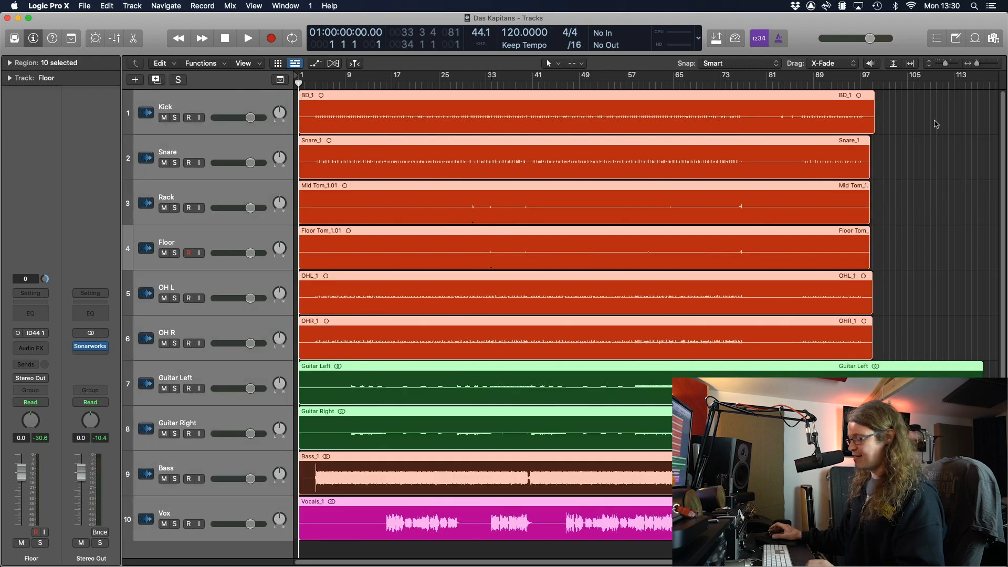
key(ctrl+alt+g)
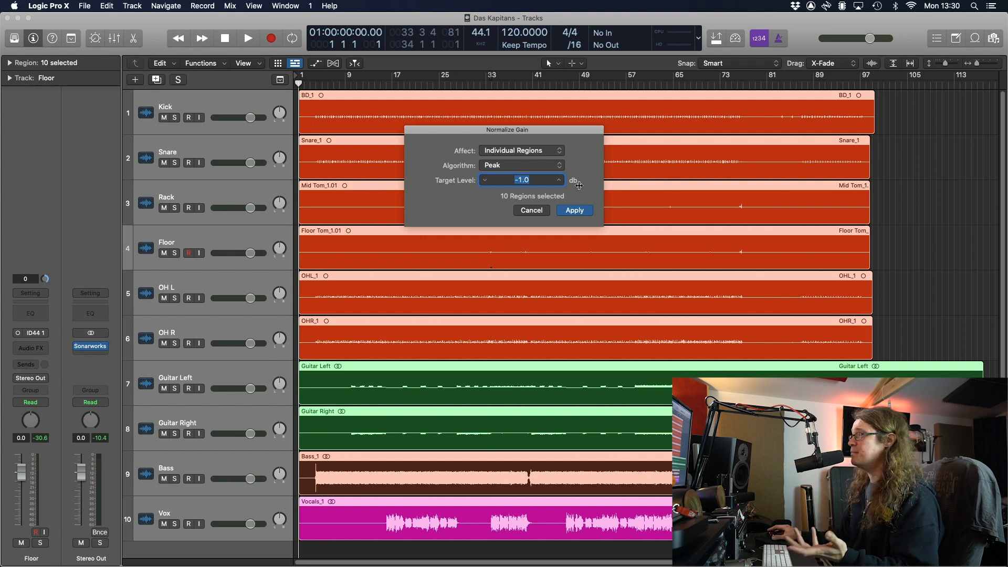
click(555, 157)
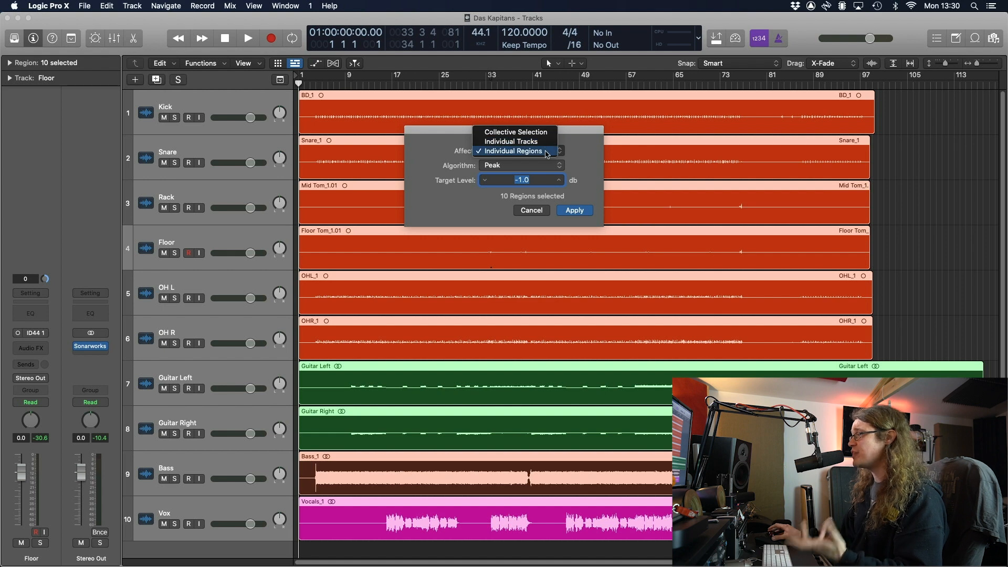
click(594, 158)
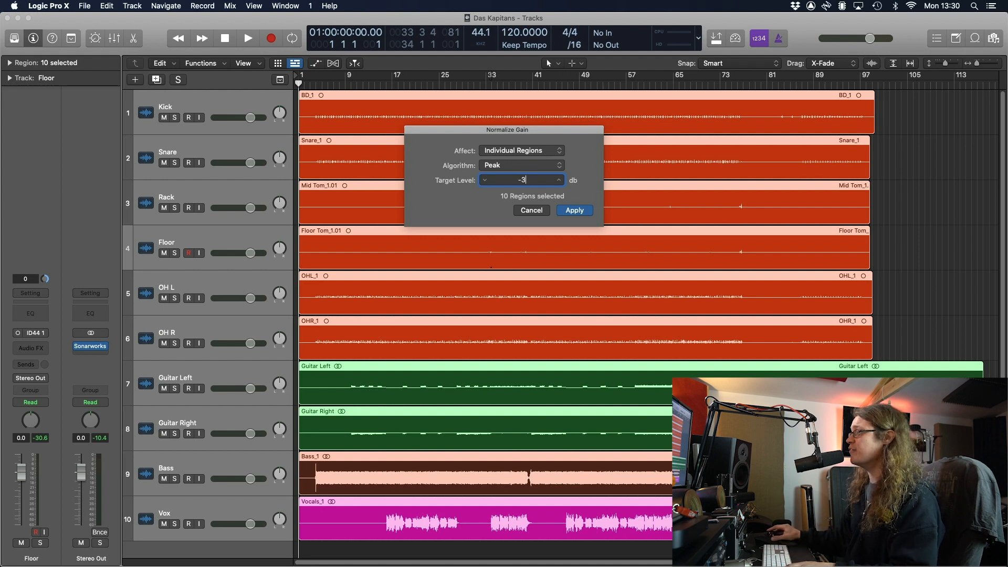
Apply the -3 dB normalization, pull all ten tracks' faders to silence, and save the project
click(575, 210)
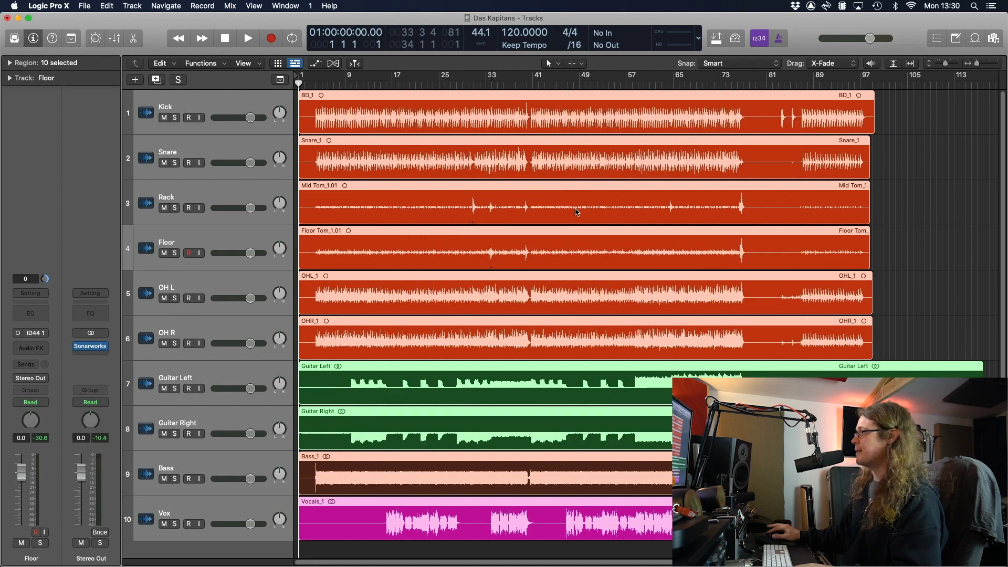
click(958, 230)
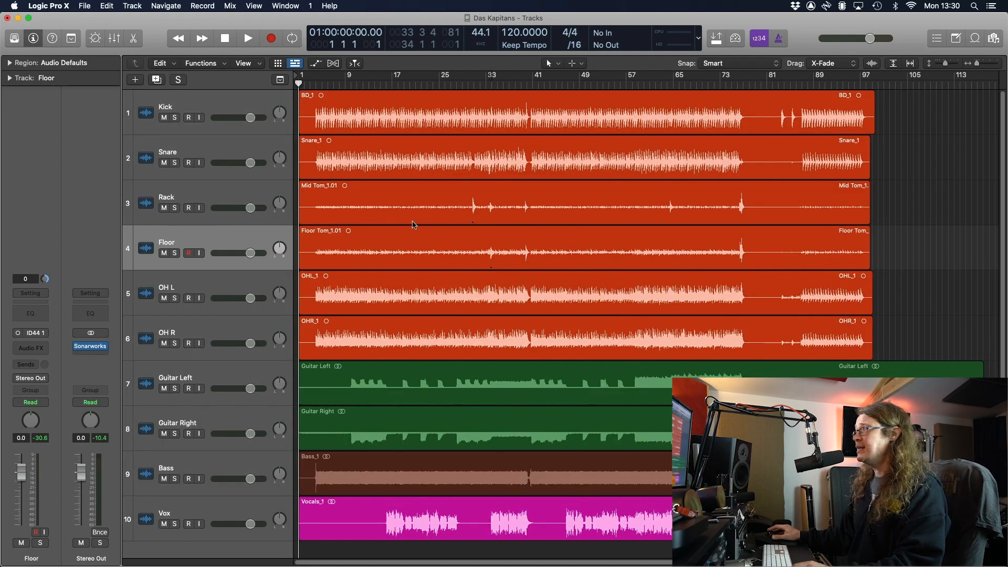
click(249, 104)
shift+click(258, 505)
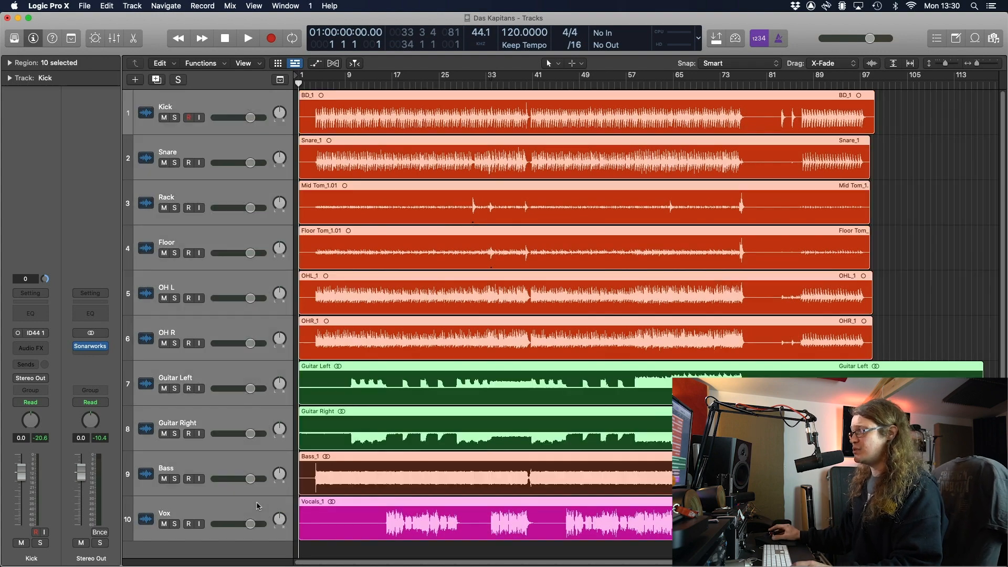
drag(252, 526, 208, 527)
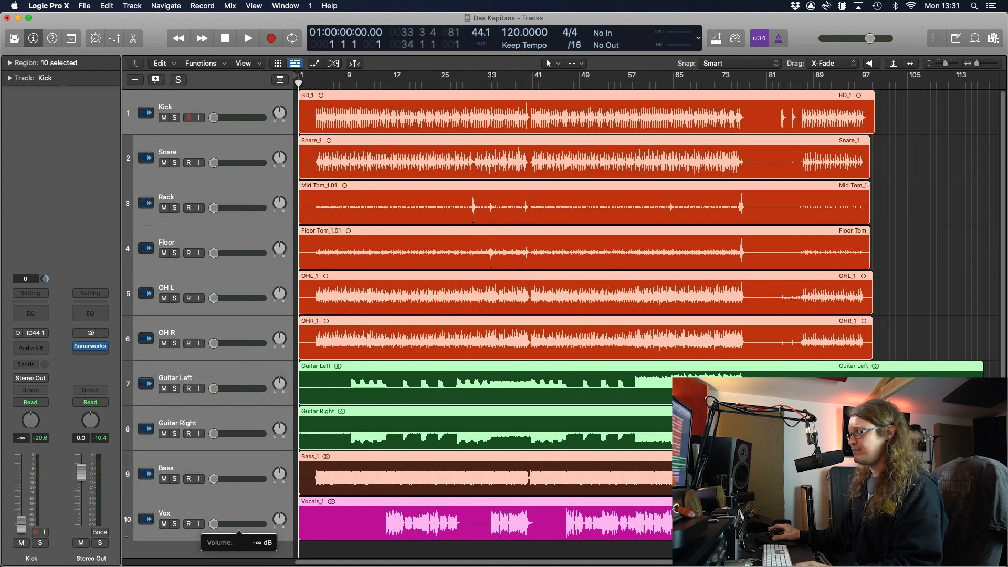
click(947, 313)
key(super+s)
Select the six drum tracks and raise their faders to about -10.6 dB
click(209, 282)
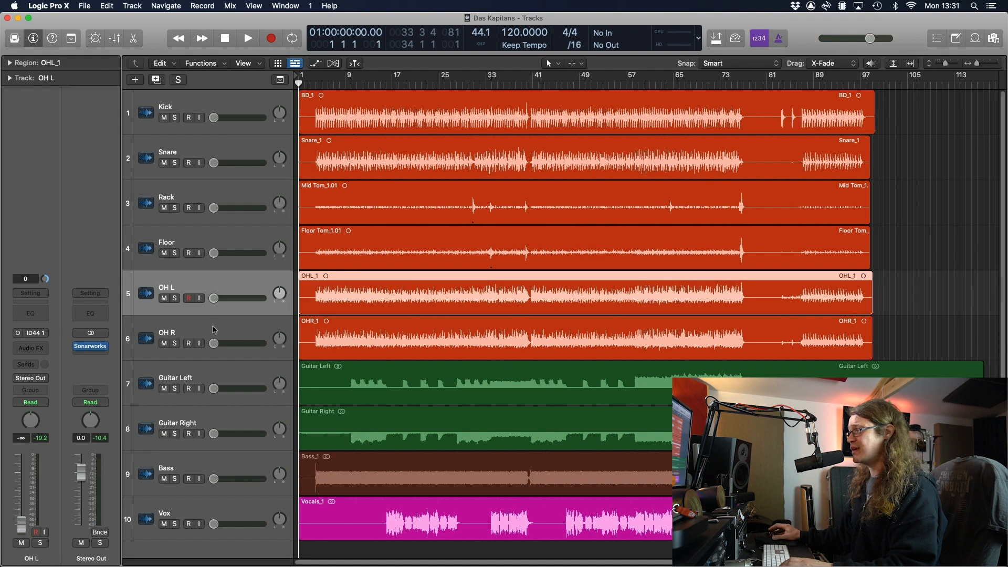
shift+click(215, 331)
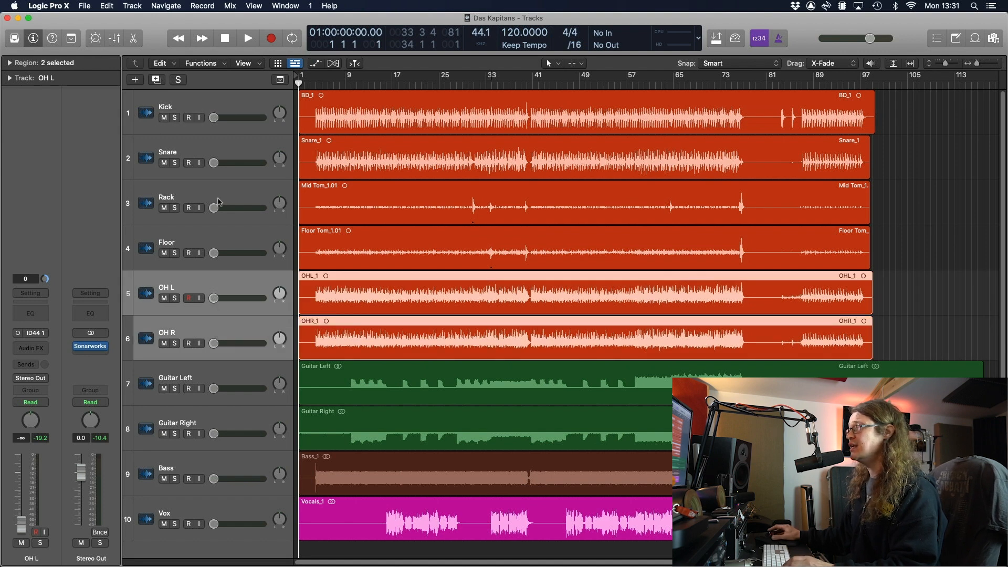
shift+click(239, 112)
drag(239, 118, 258, 117)
Play from bar 16 and lift the drum tracks to about -5.9 dB while listening
click(386, 82)
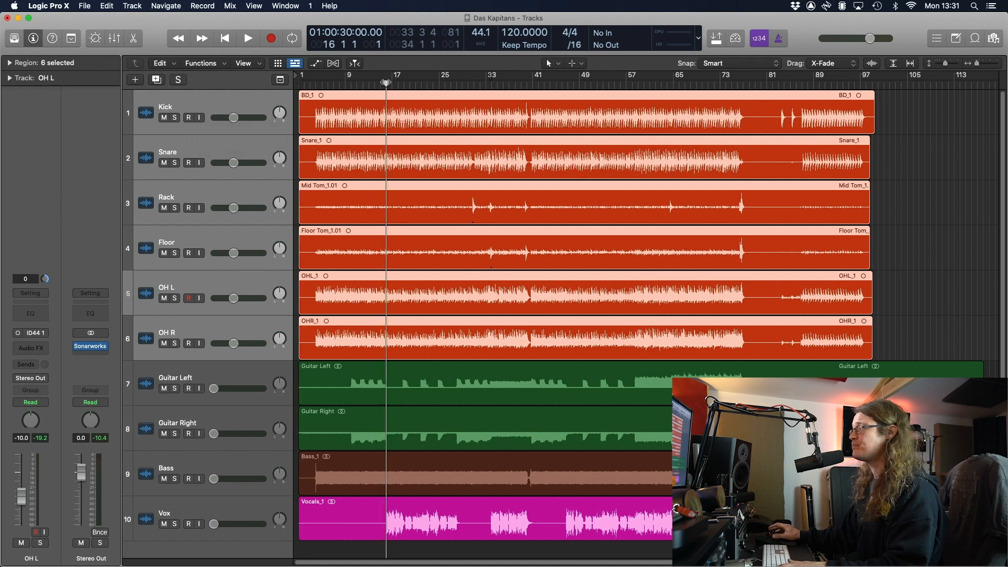
key(space)
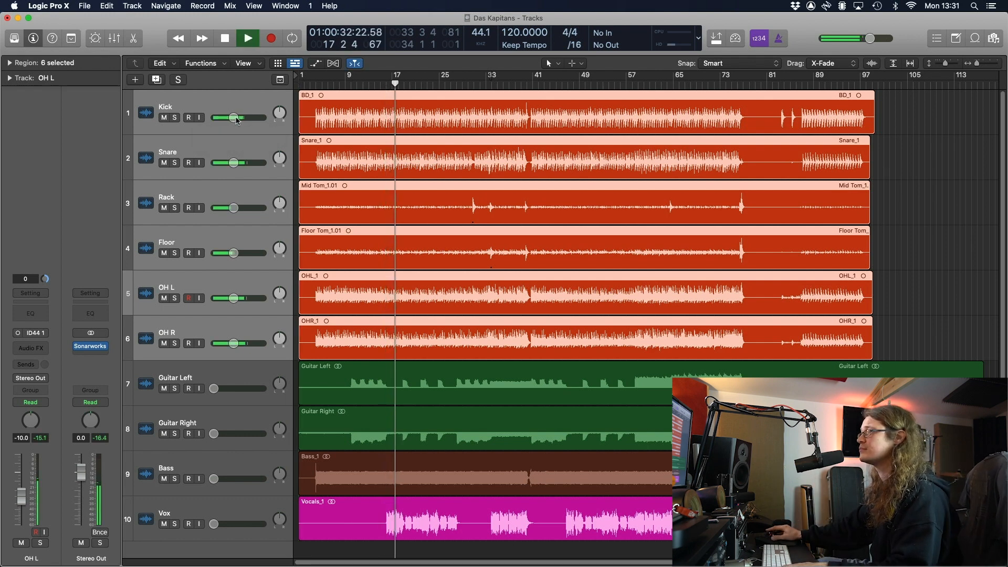
drag(232, 118, 250, 117)
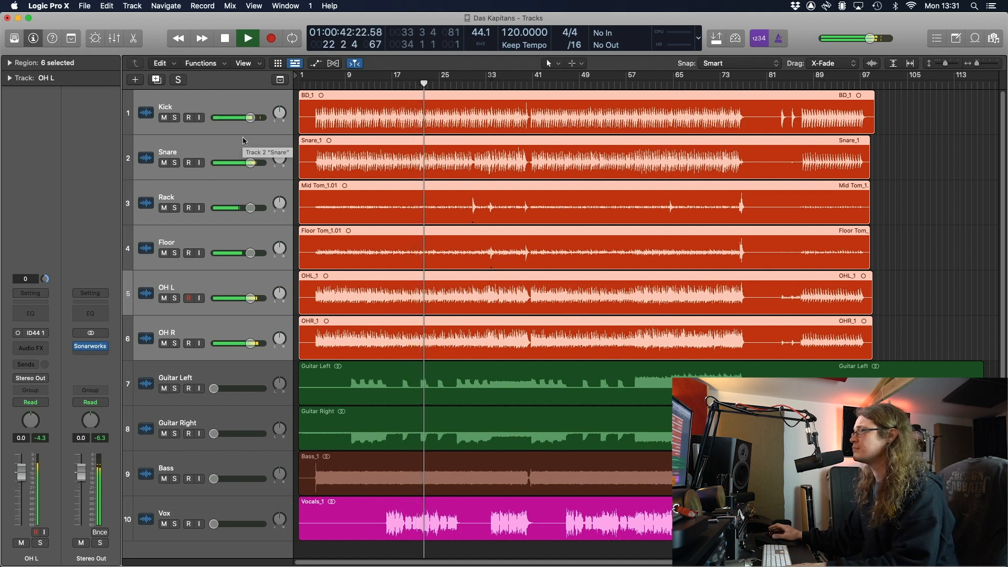
click(903, 198)
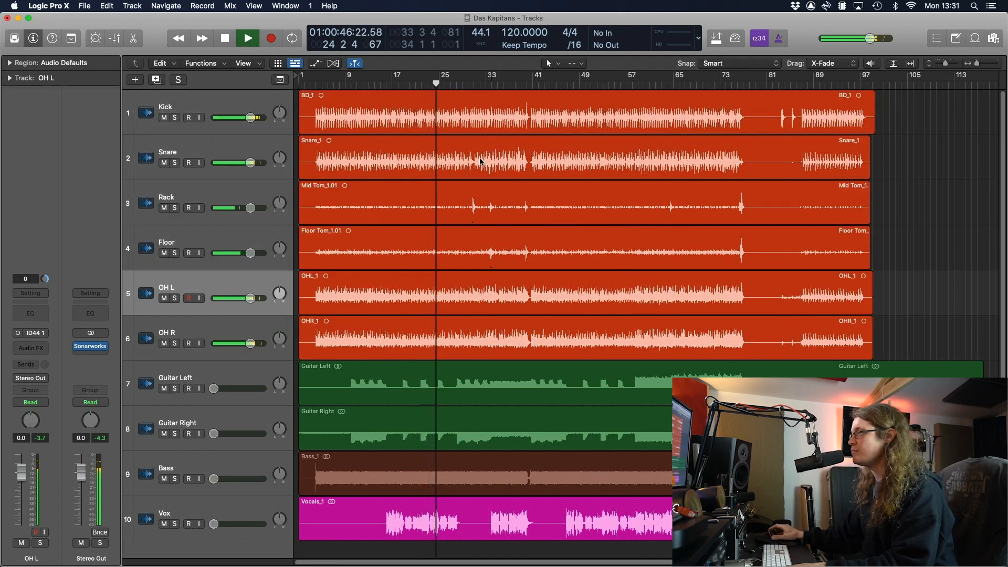
key(space)
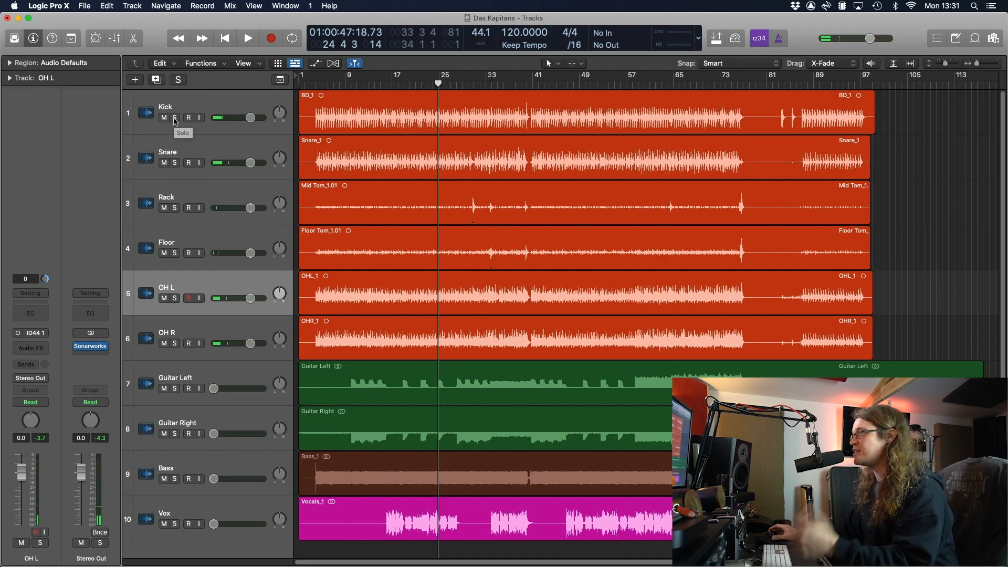
Audition the Kick and then the Snare track, each in solo
click(175, 118)
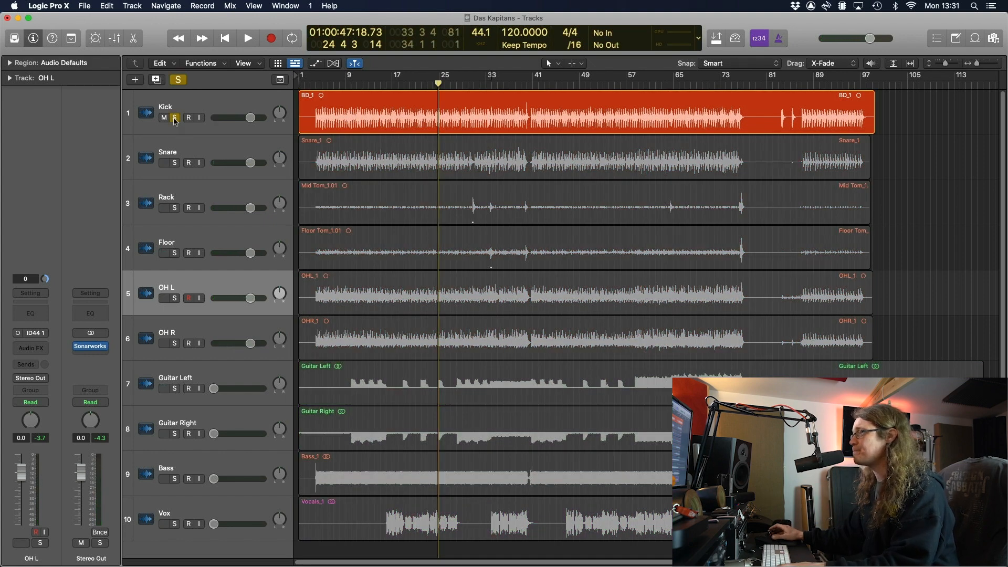
key(space)
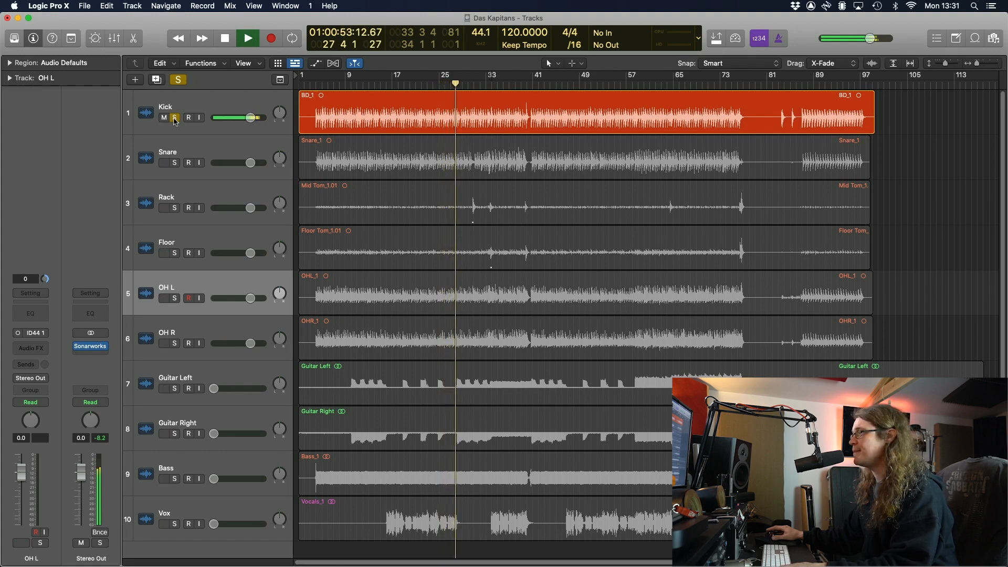
key(space)
click(175, 118)
click(174, 162)
key(space)
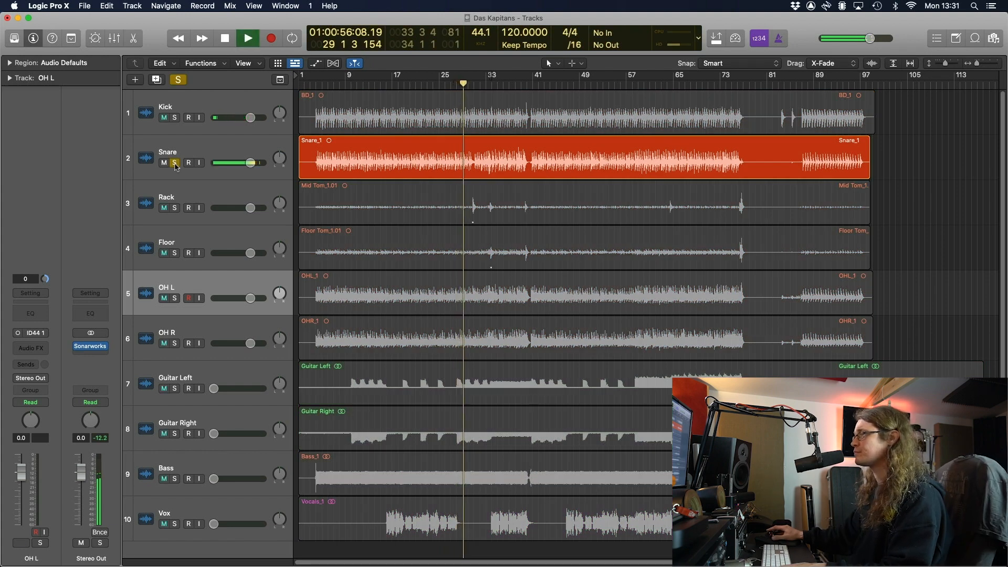
key(space)
click(175, 163)
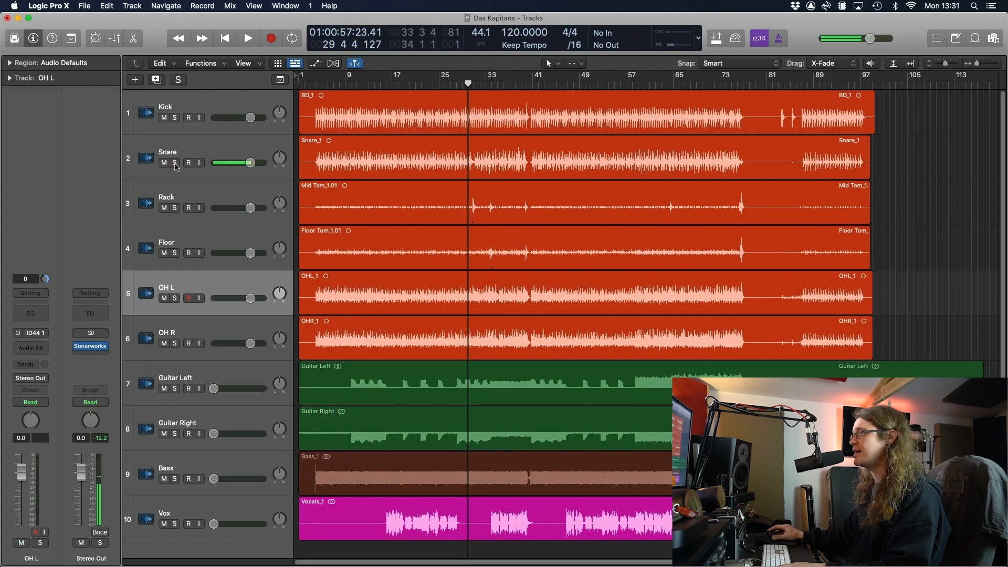
Audition the Rack and then the Floor tom track, each in solo
click(176, 208)
key(space)
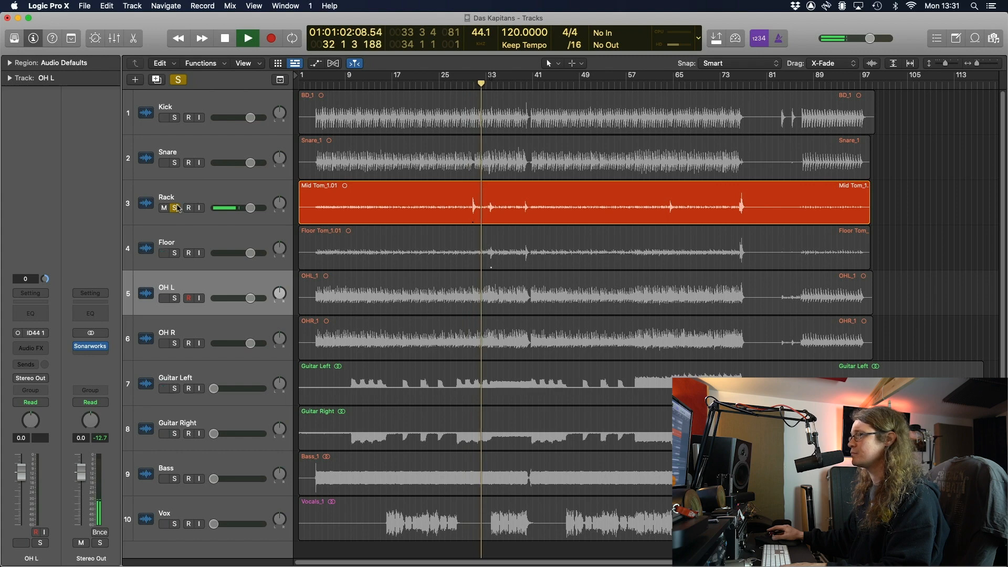
key(space)
click(175, 208)
click(175, 253)
key(space)
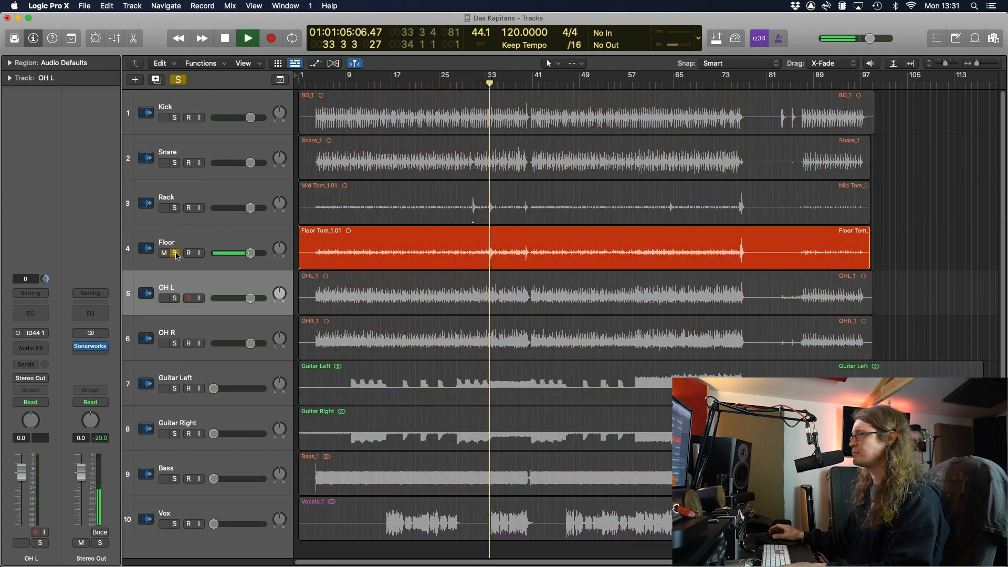
key(space)
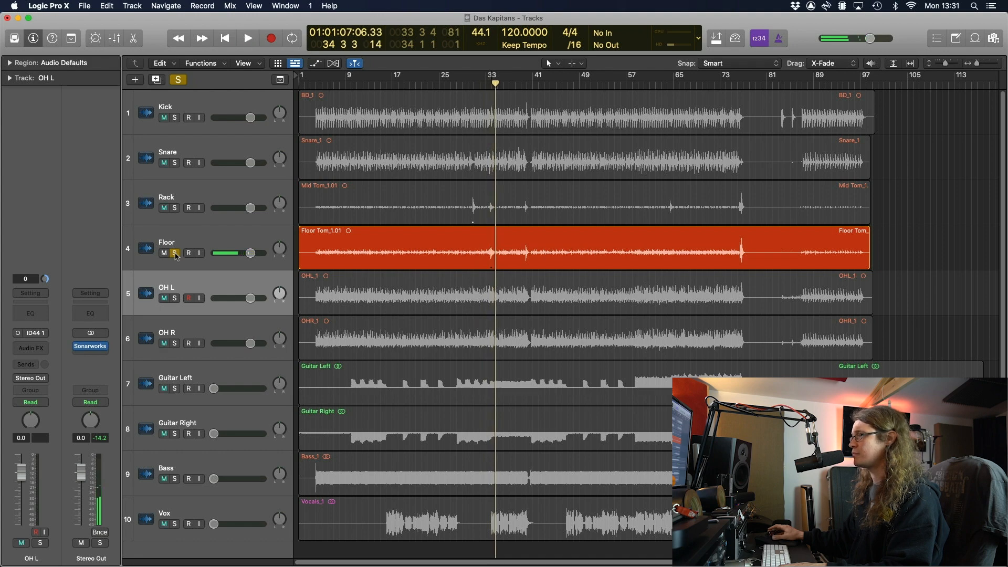
click(176, 254)
Solo the OH L and OH R overhead tracks together and listen
click(175, 299)
click(175, 344)
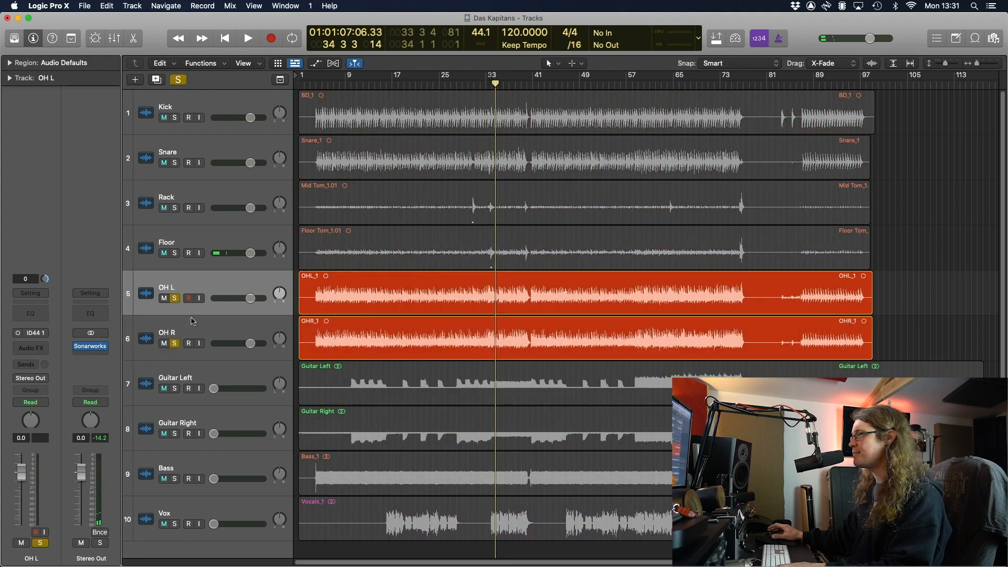
key(space)
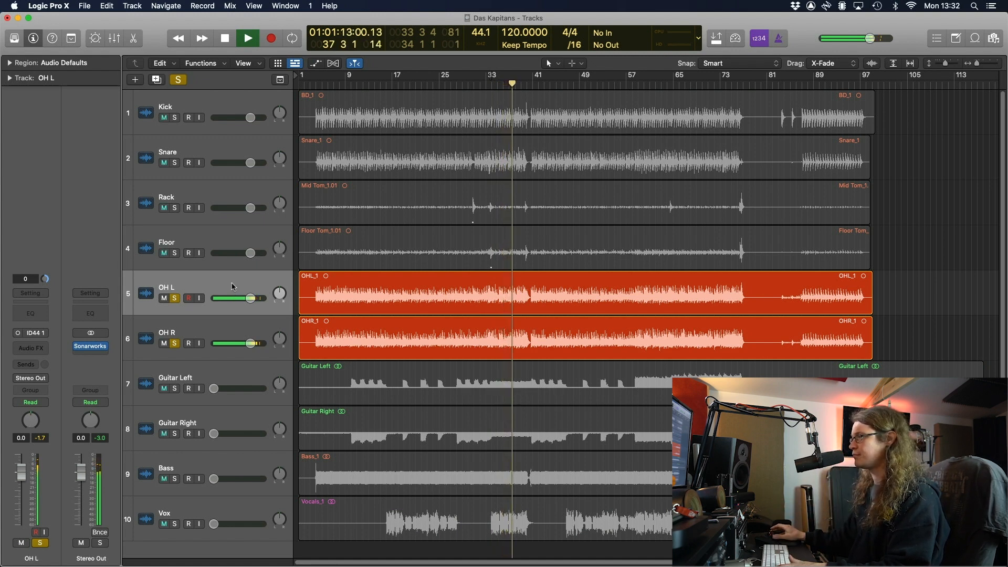
key(space)
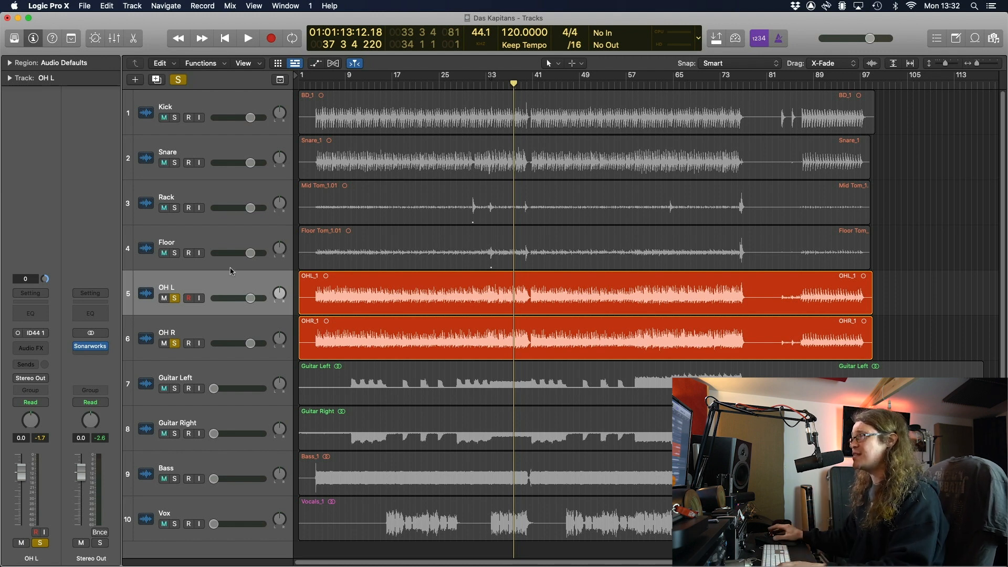
Move the solo from the overheads back to the Snare and play it again
click(176, 164)
click(174, 298)
click(175, 343)
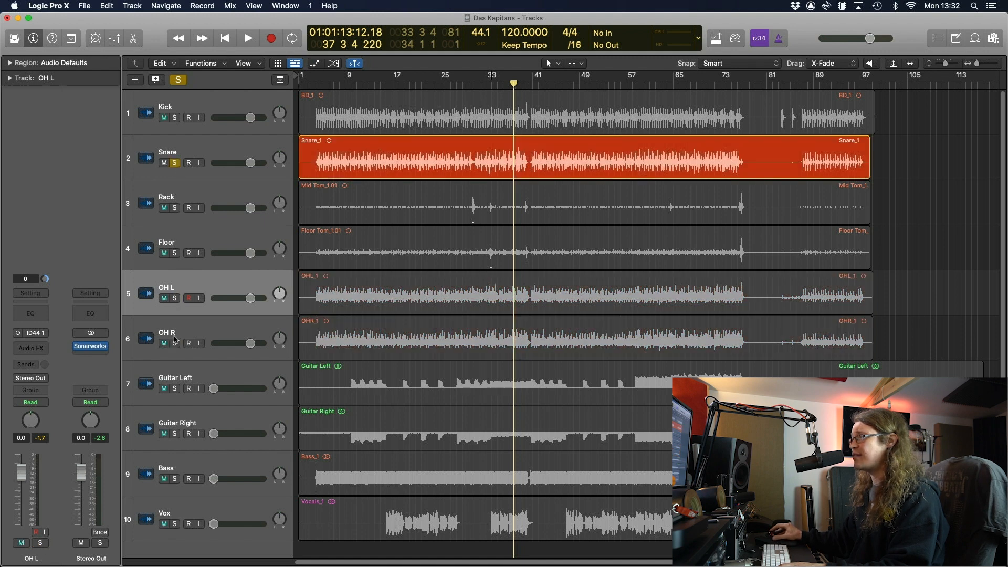
key(space)
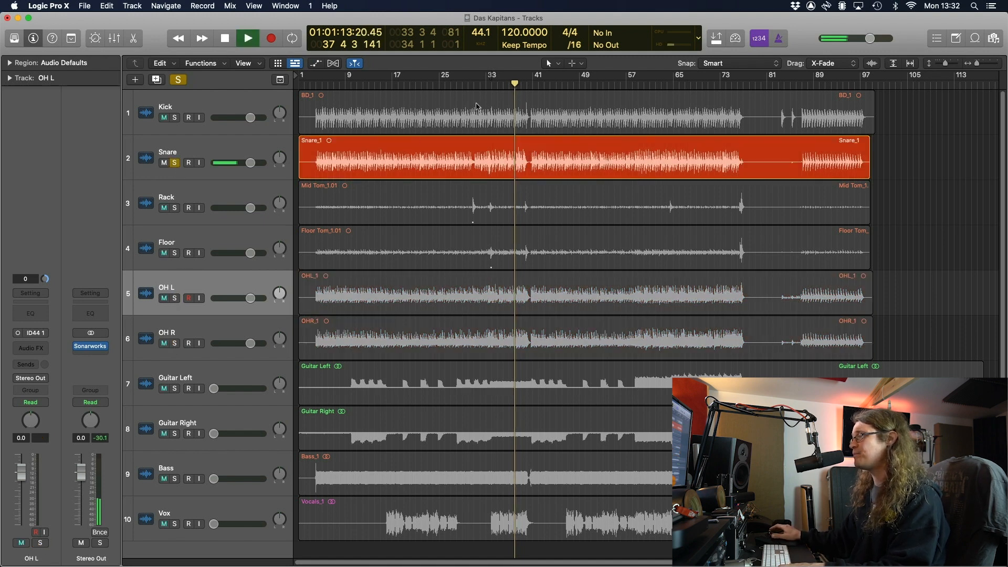
key(space)
Swap the Snare solo for a Kick solo and audition it
click(204, 104)
click(176, 117)
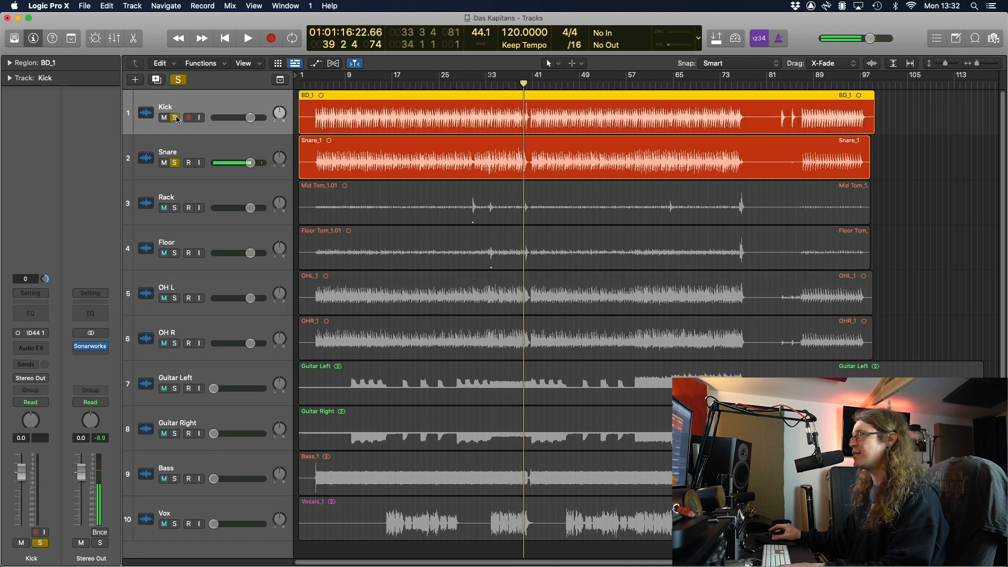
click(176, 163)
key(space)
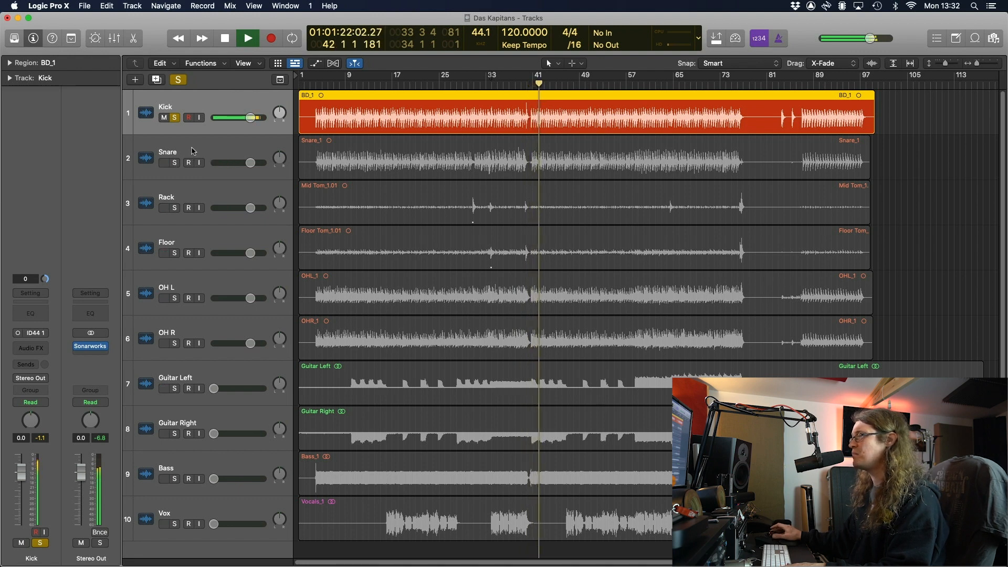
key(space)
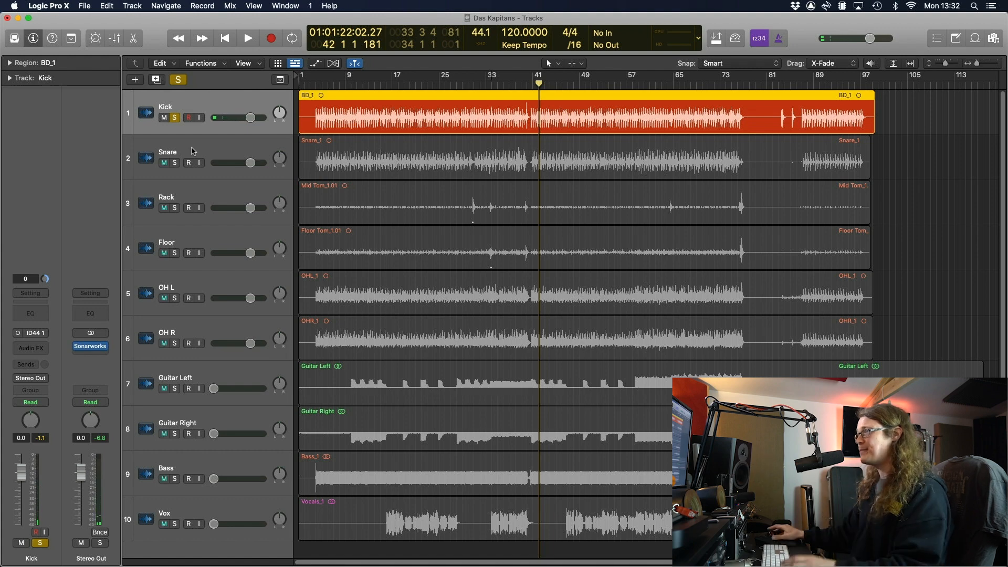
Unsolo the Kick, open the Mixer, and select the Kick through OH R channels
click(176, 118)
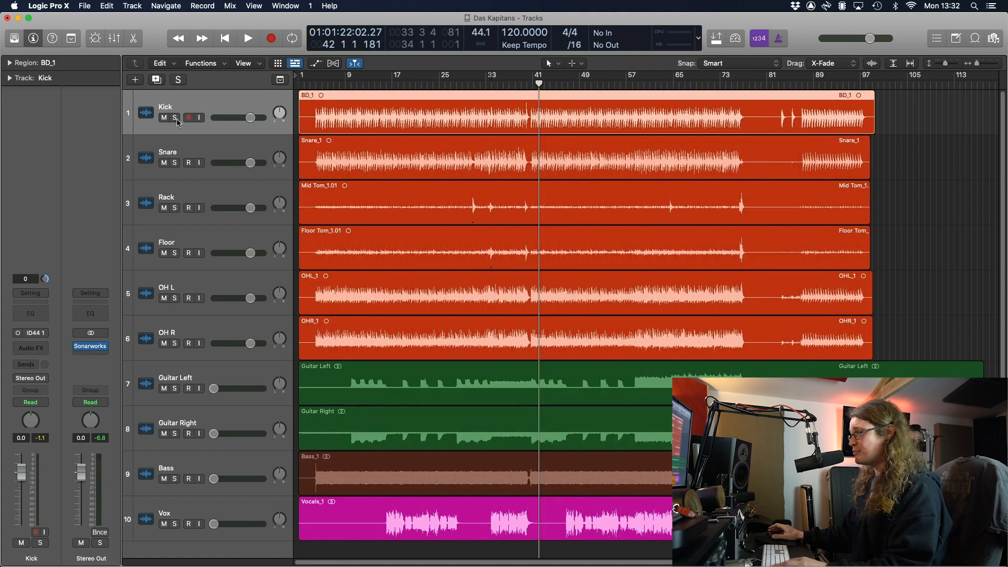
key(x)
shift+click(359, 552)
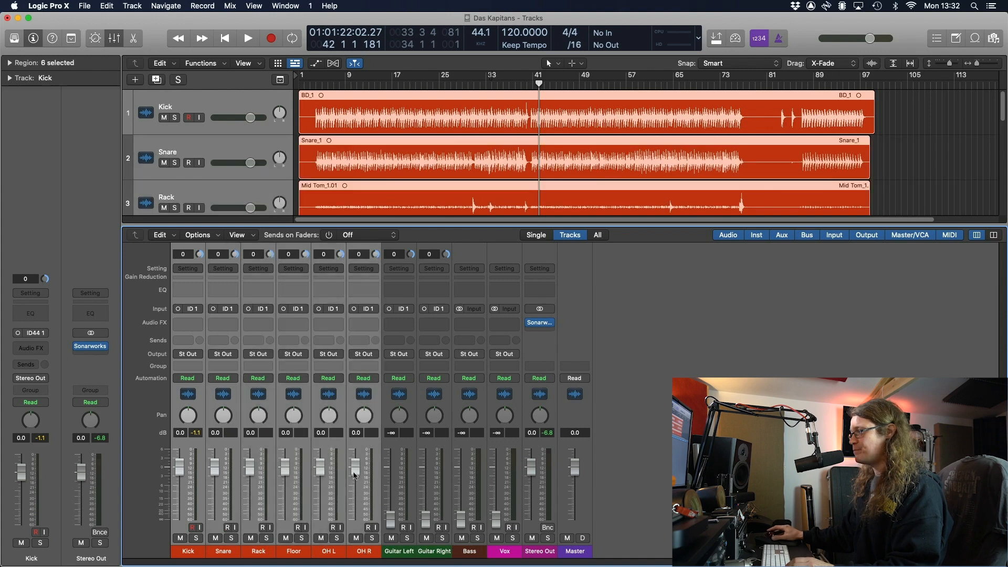
Silence the six drum faders, then set overheads to -8.0 dB, Kick -3.6 dB, Snare -2.2 dB
drag(355, 464, 355, 520)
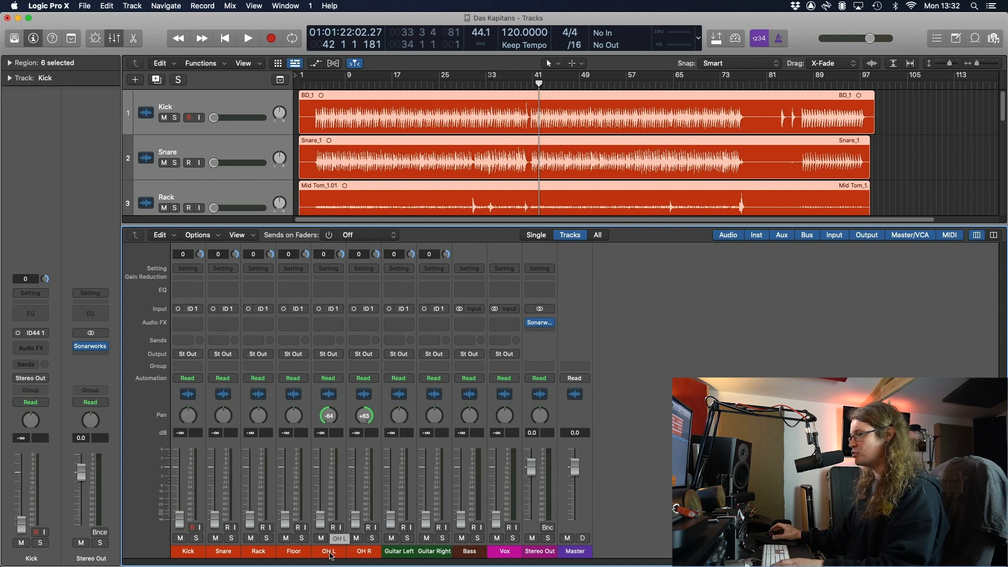
click(331, 551)
key(space)
shift+click(364, 551)
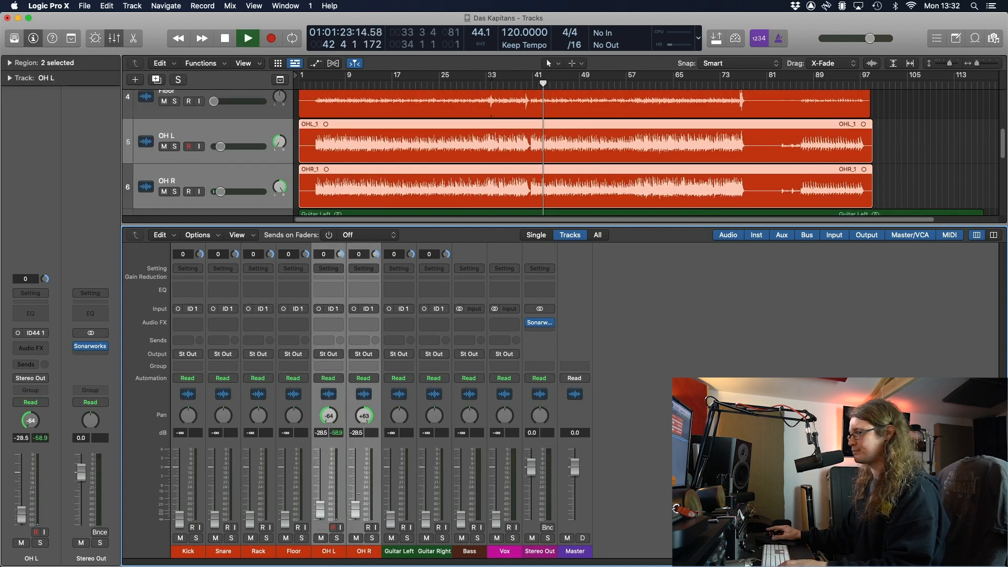
drag(358, 460, 358, 457)
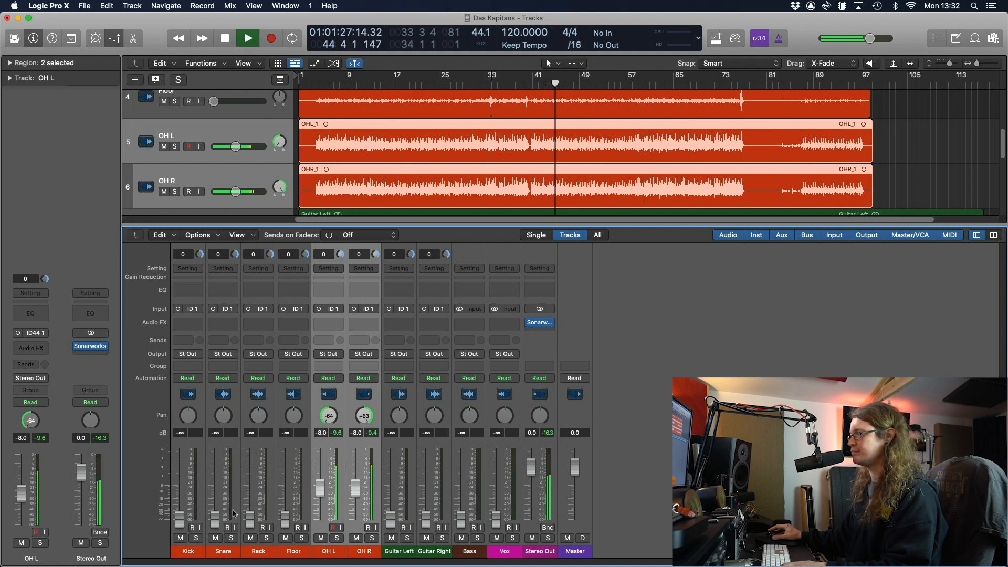
drag(179, 517, 179, 477)
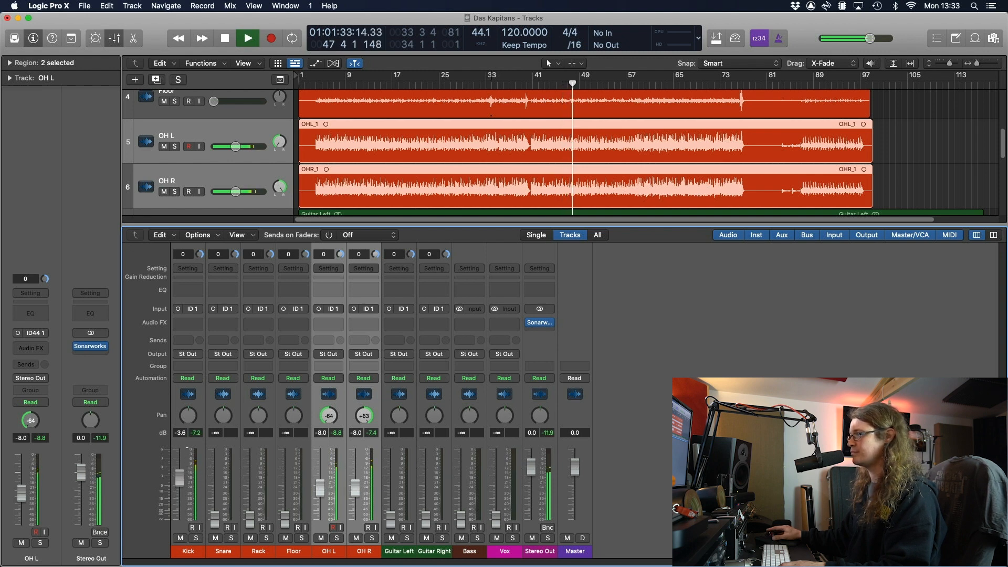
drag(214, 518, 214, 472)
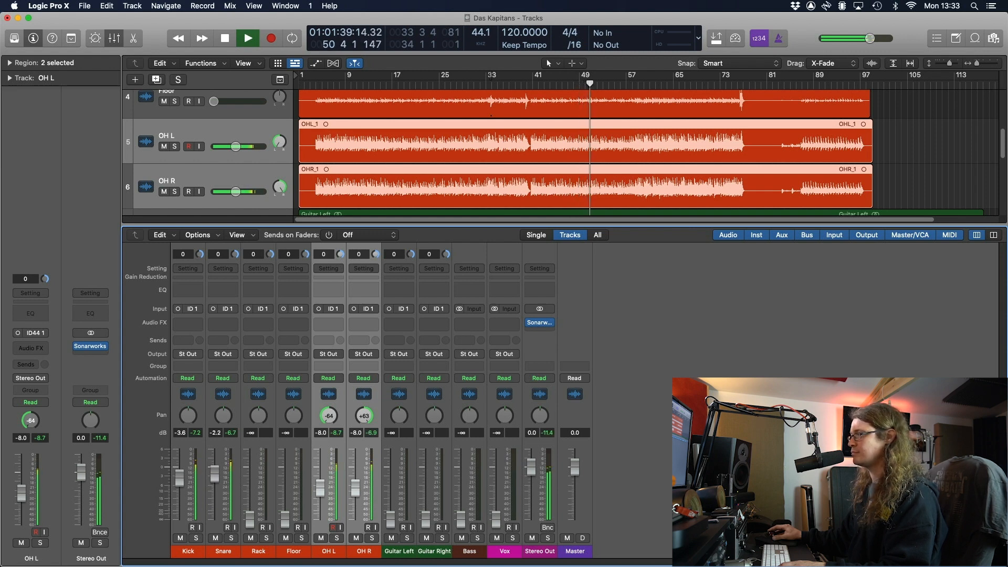
Raise the Rack and Floor tom faders together to -3.7 dB while playing from bar 30
click(250, 517)
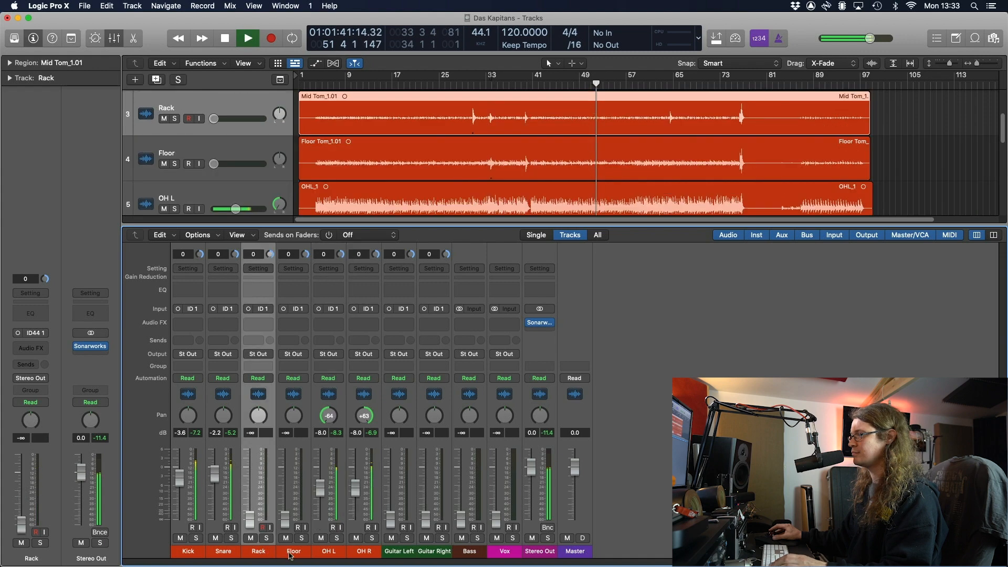
drag(289, 515, 288, 490)
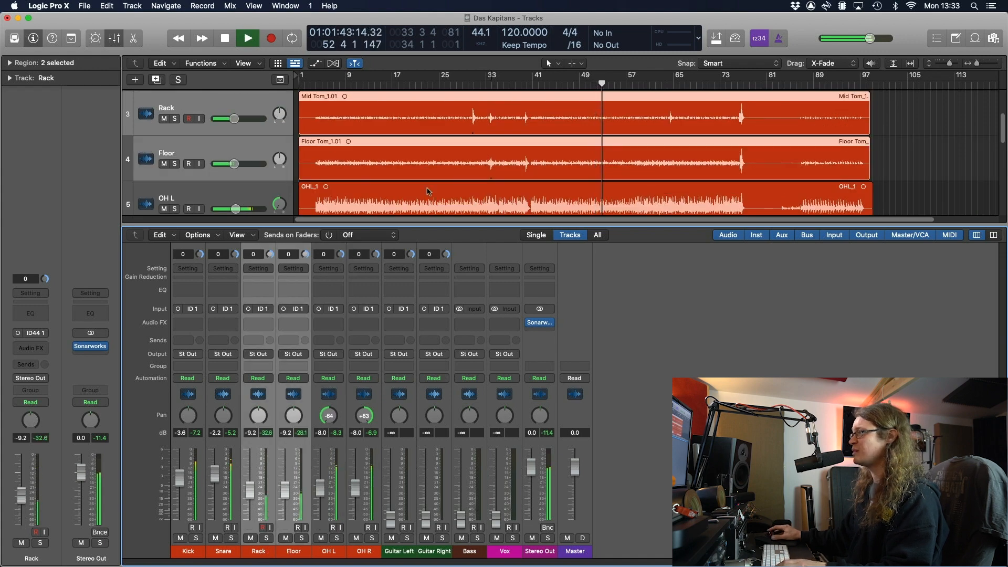
click(469, 85)
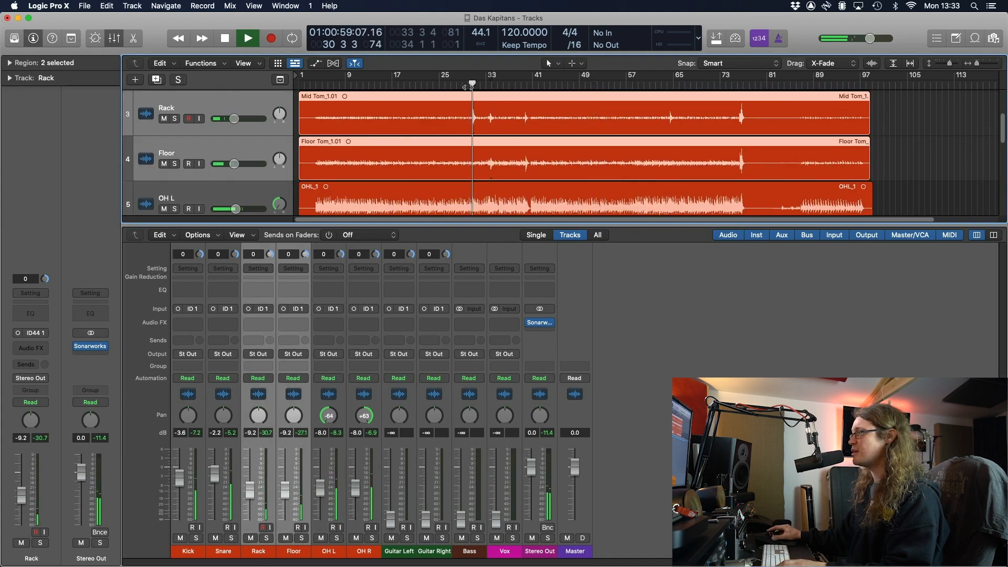
drag(250, 491, 251, 482)
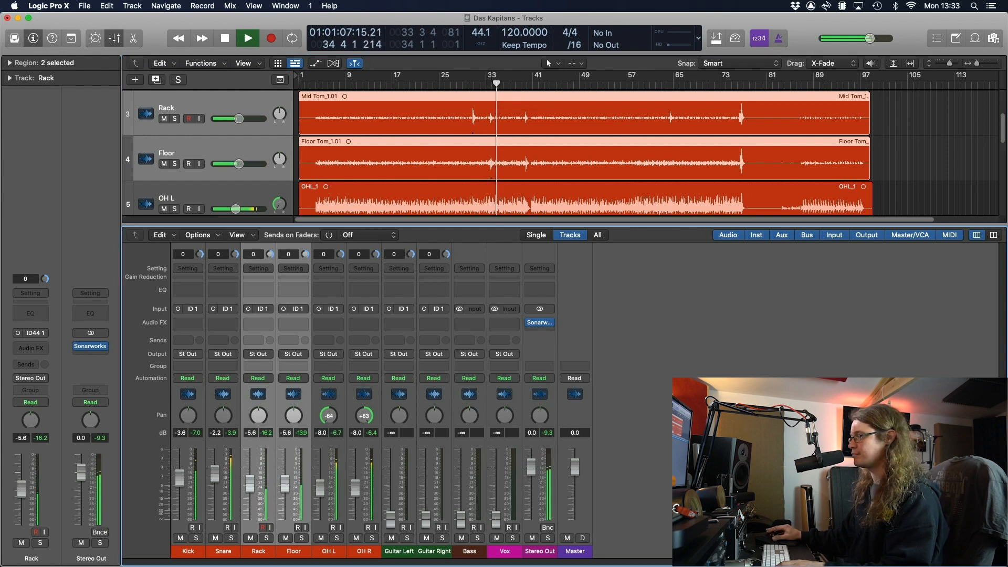
key(space)
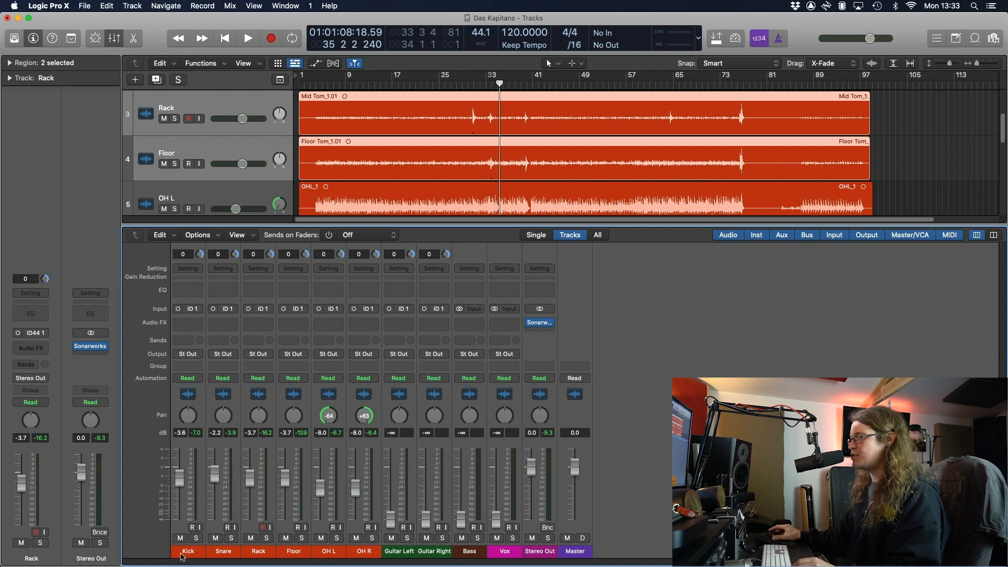
Route the output of the Kick through OH R channels to Bus 1
click(202, 552)
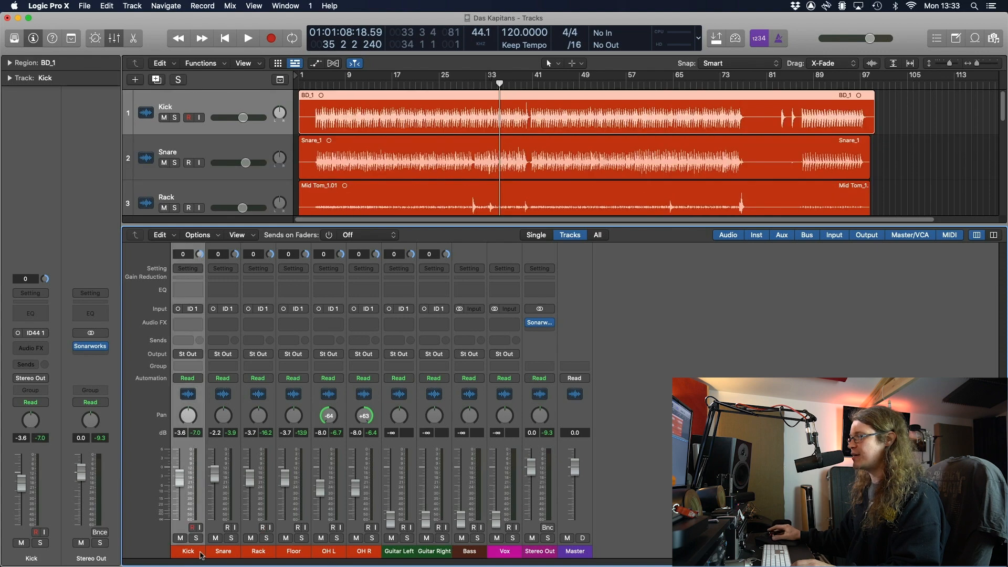
shift+click(369, 549)
click(189, 354)
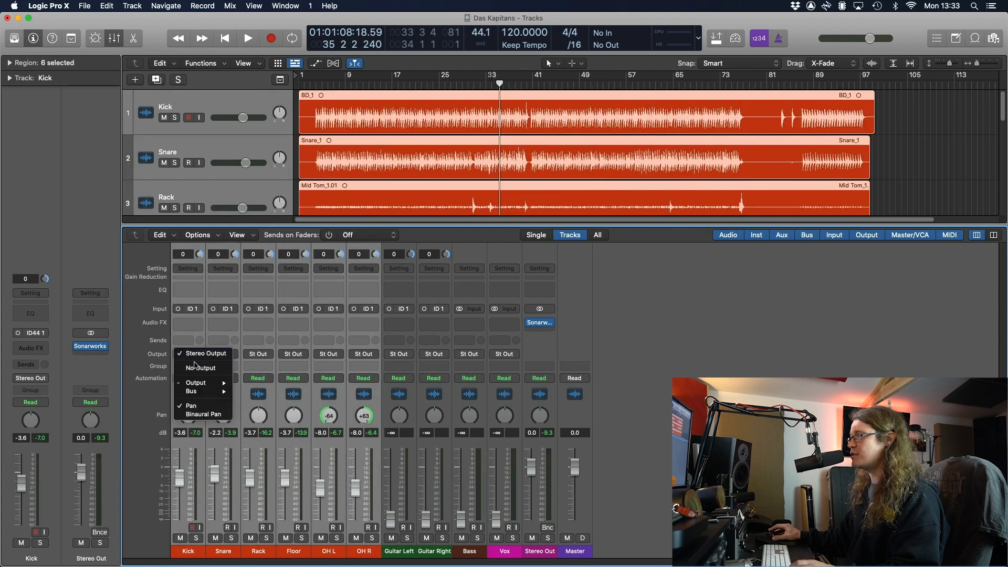
mouse_move(213, 392)
click(291, 233)
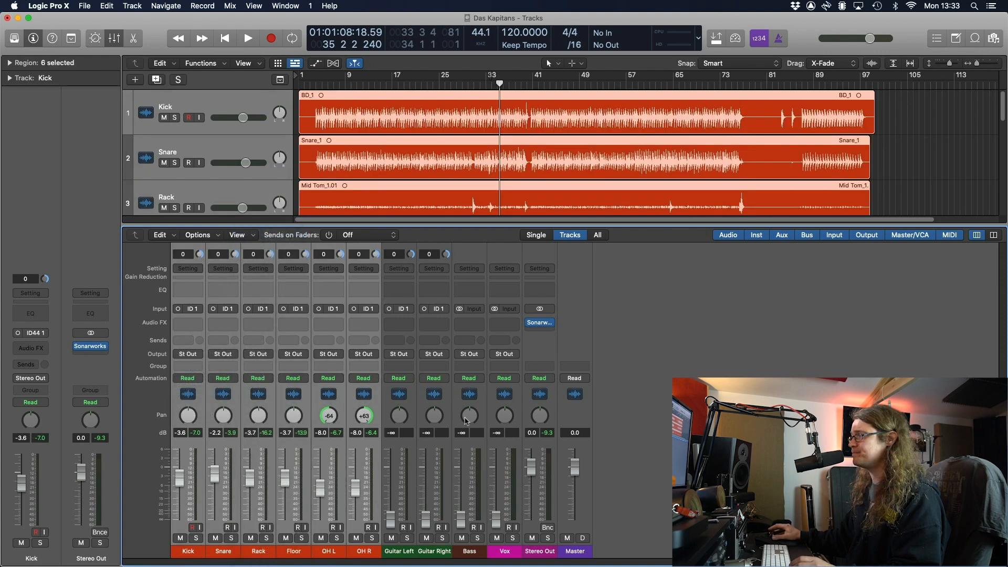
Rename the new Aux 1 channel to 'Drums' and reselect all six drum channels
click(542, 553)
double_click(543, 553)
text(D)
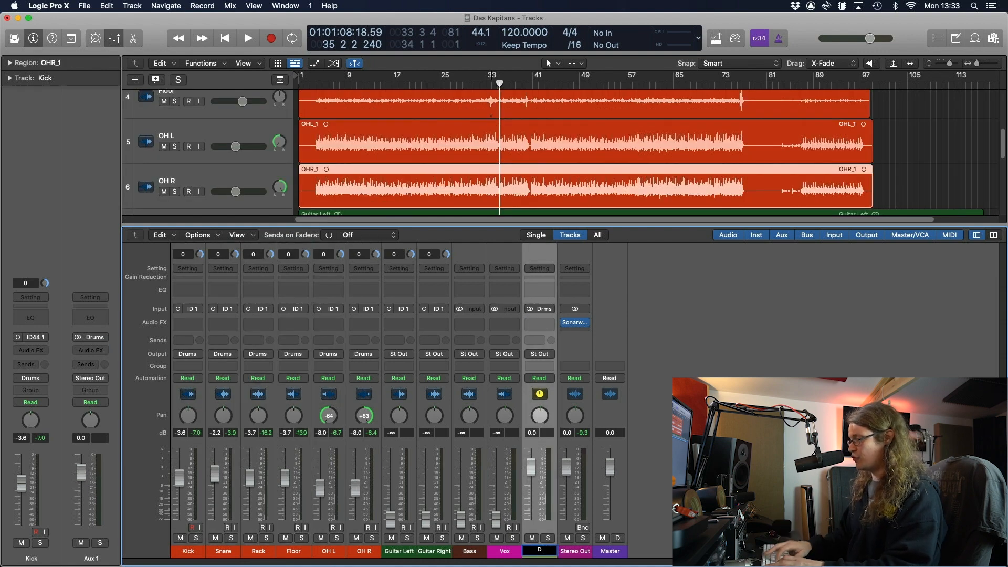
text(rums)
key(Return)
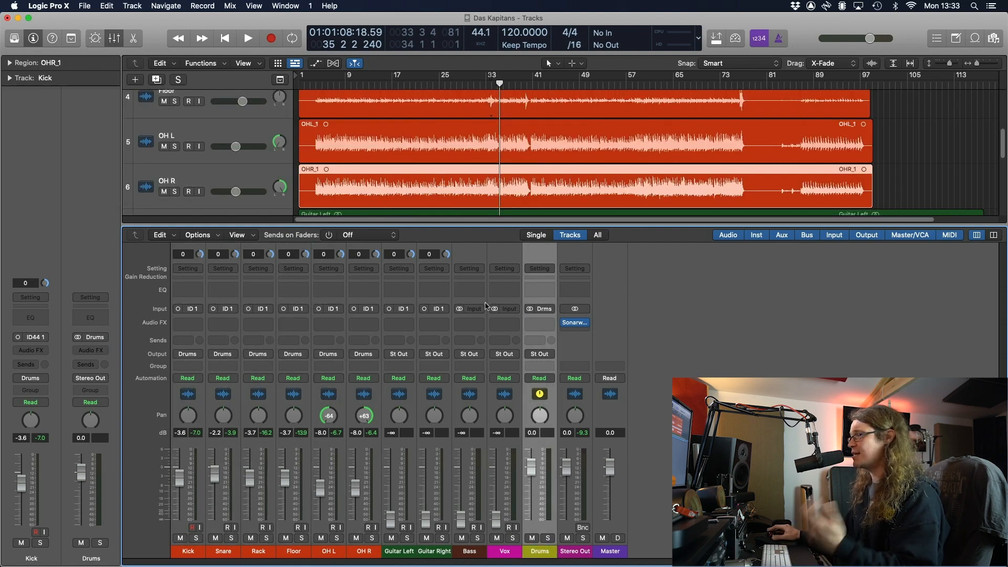
click(199, 555)
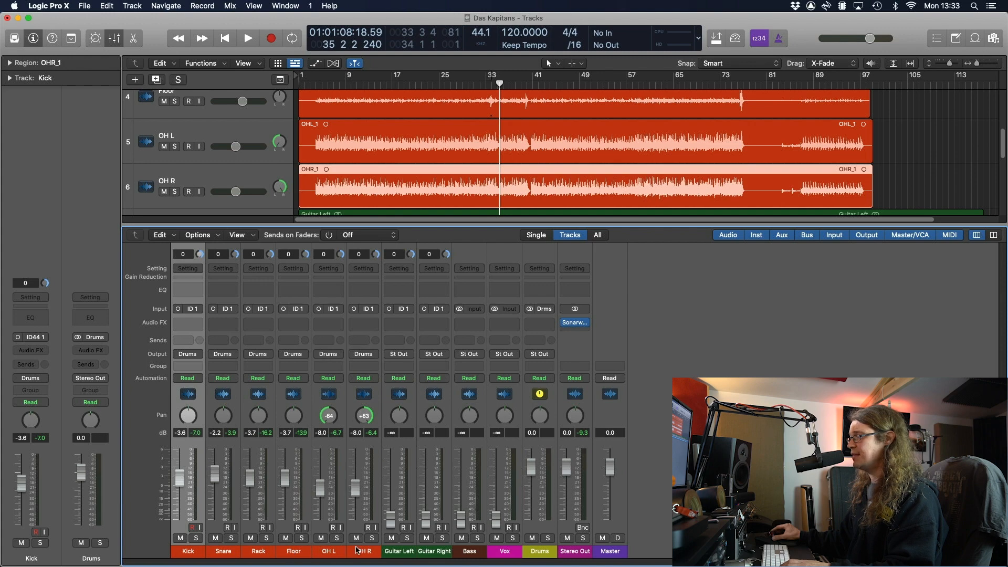
shift+click(356, 550)
Give the six drum channels Send 1 to Bus 2 and Send 2 to Bus 3
click(180, 341)
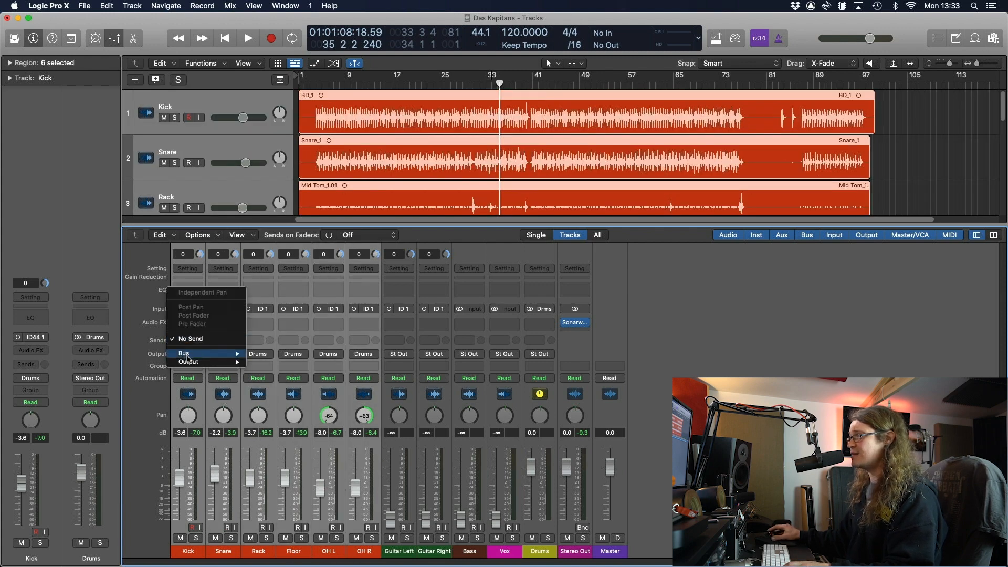
mouse_move(192, 356)
click(297, 243)
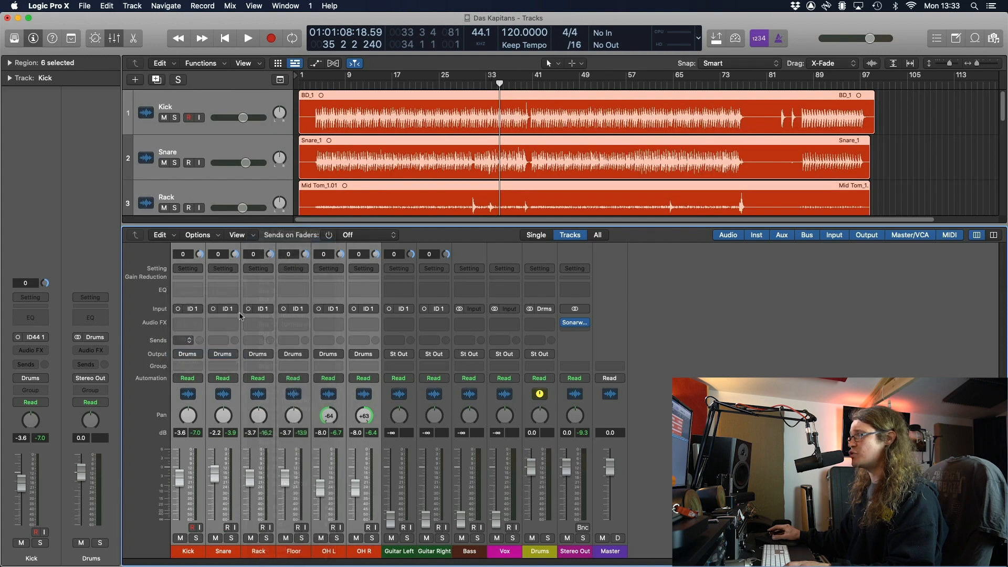
click(184, 347)
mouse_move(197, 362)
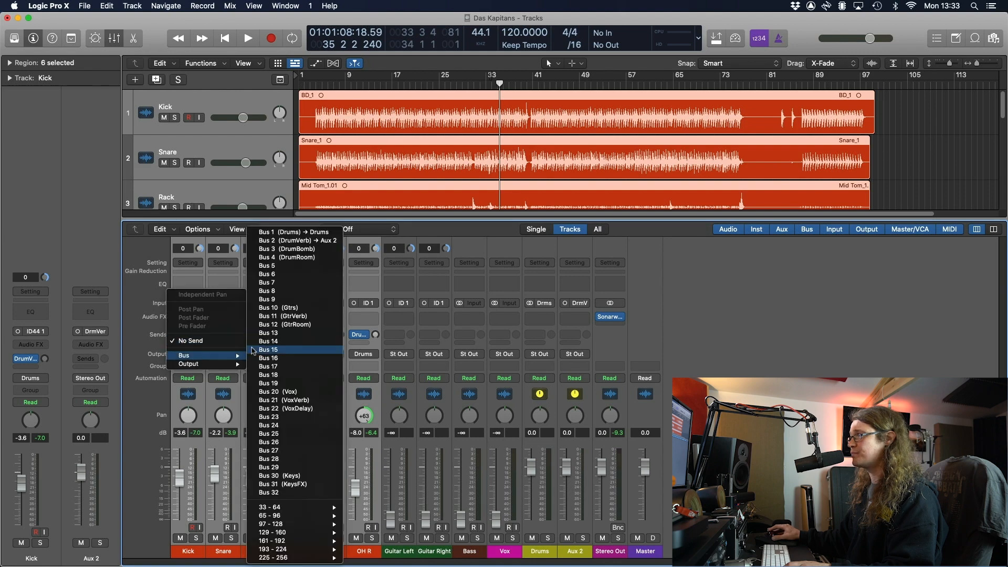
click(297, 258)
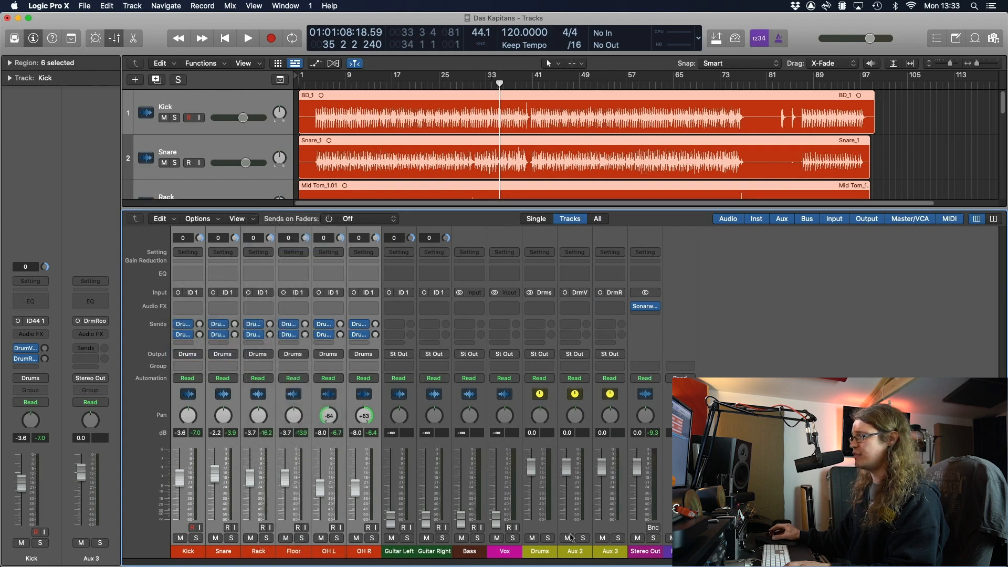
Name the new auxes 'Drumverb' and 'DrumRoom' and switch both inputs to stereo
double_click(575, 551)
text(Drum)
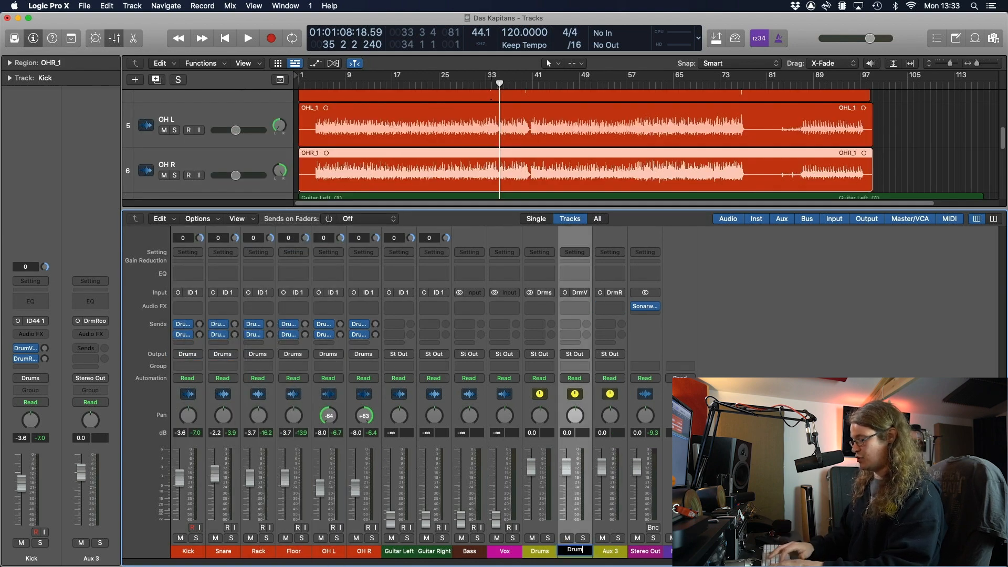
text(verb)
key(Tab)
text(Dru)
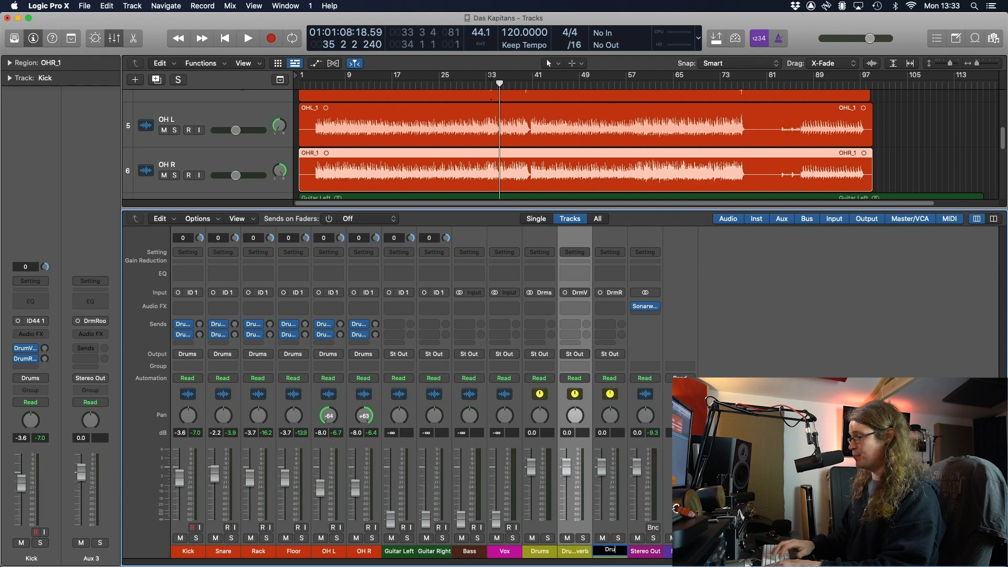
text(mRoom)
key(Return)
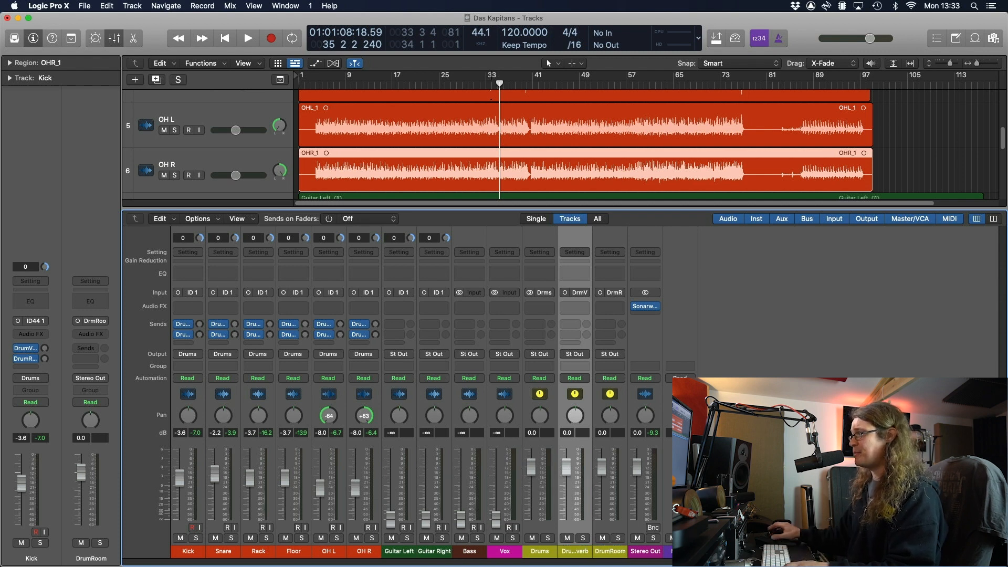
click(565, 294)
click(601, 293)
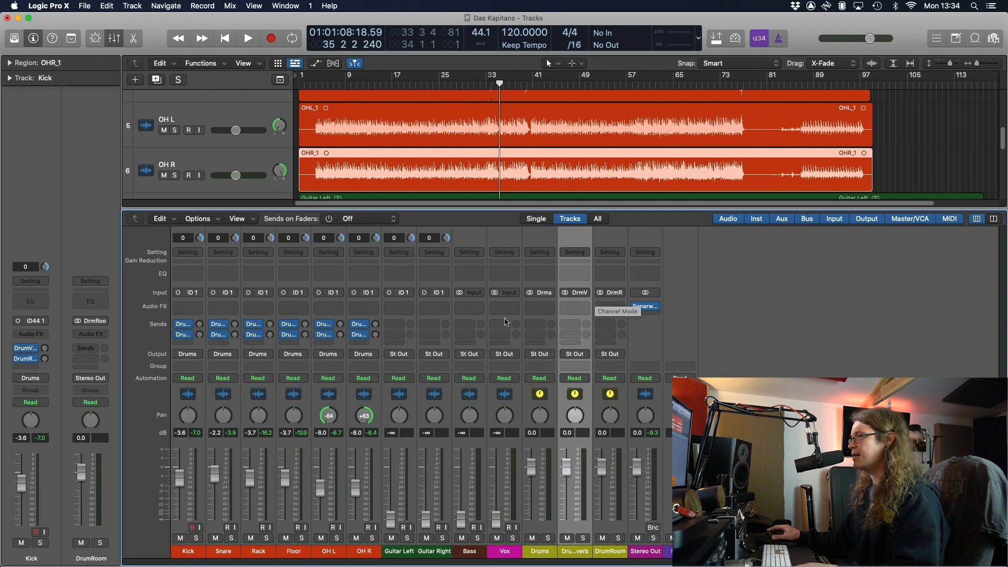
Route the OH L and OH R channel outputs to Bus 5
click(338, 553)
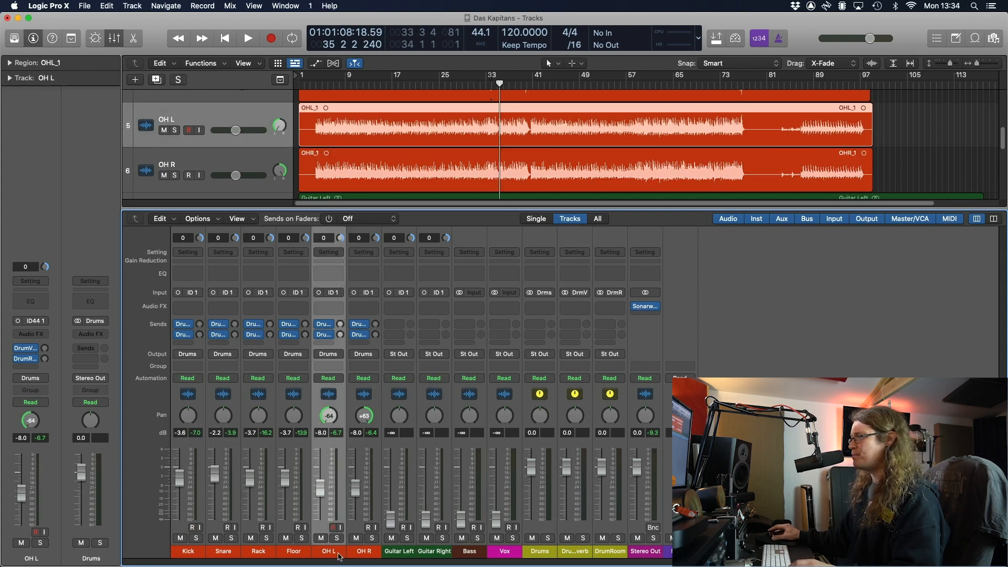
shift+click(362, 552)
click(327, 355)
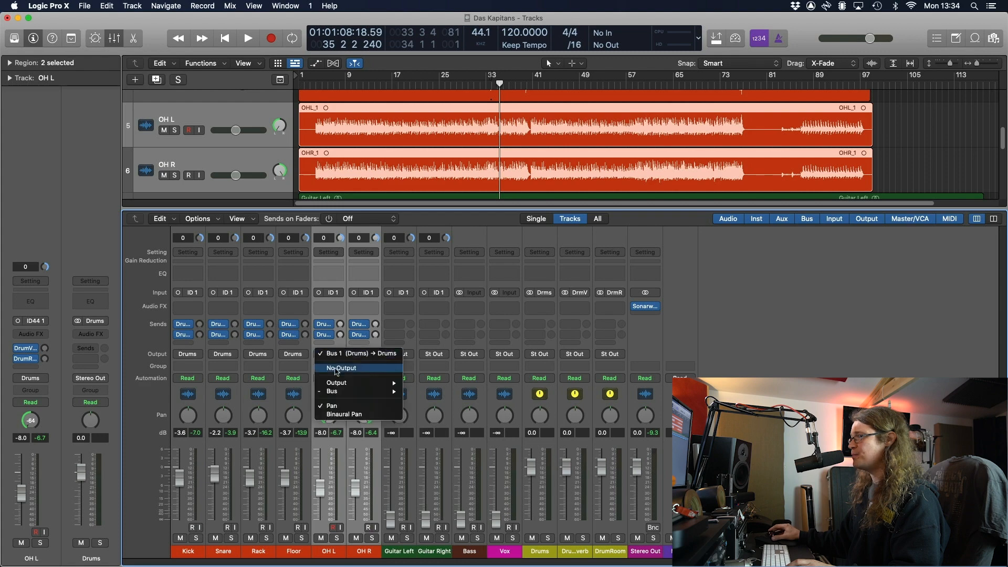
mouse_move(356, 391)
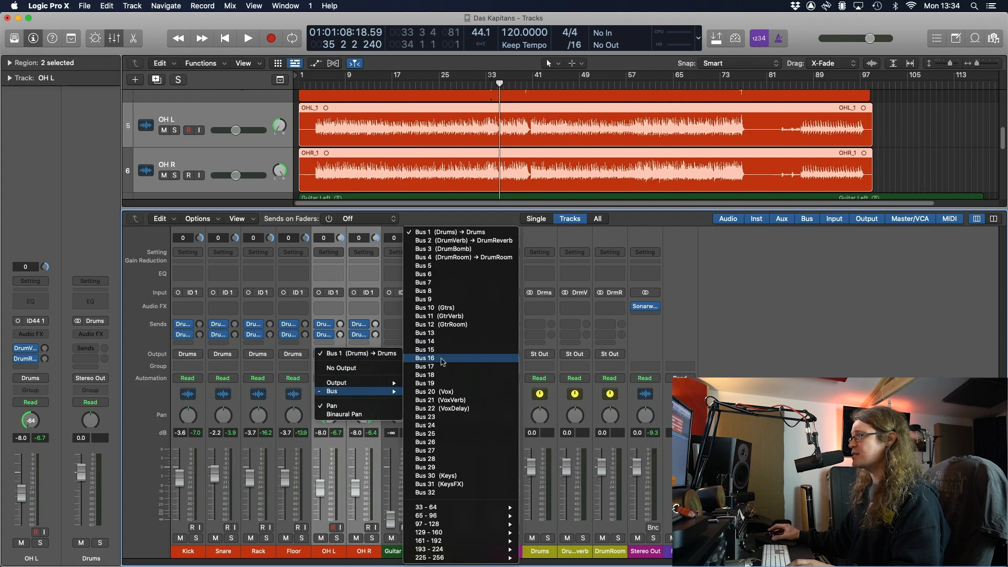
click(444, 266)
Rename Aux 4 to 'OH', send its output to the Drums bus, and solo it
double_click(647, 551)
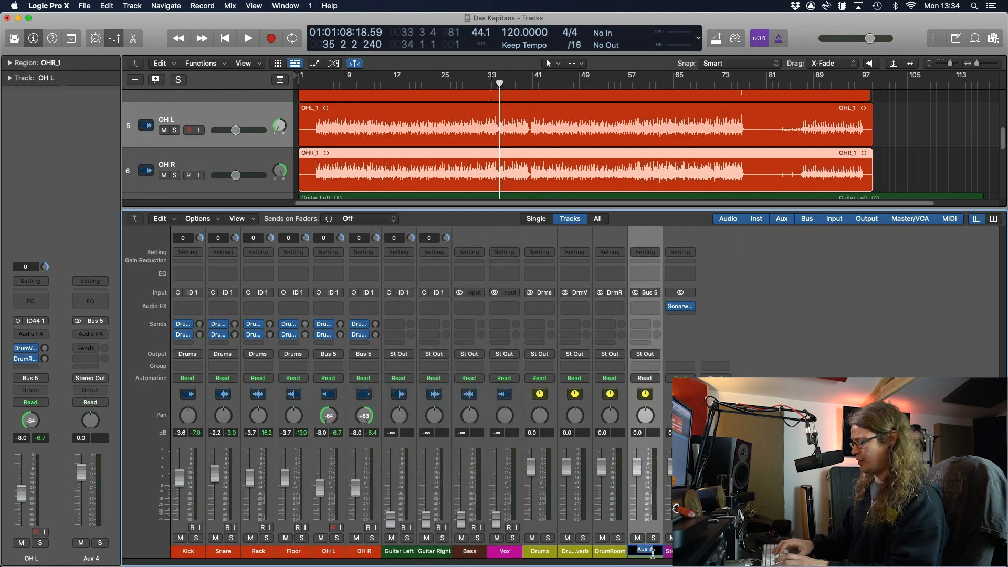
key(Return)
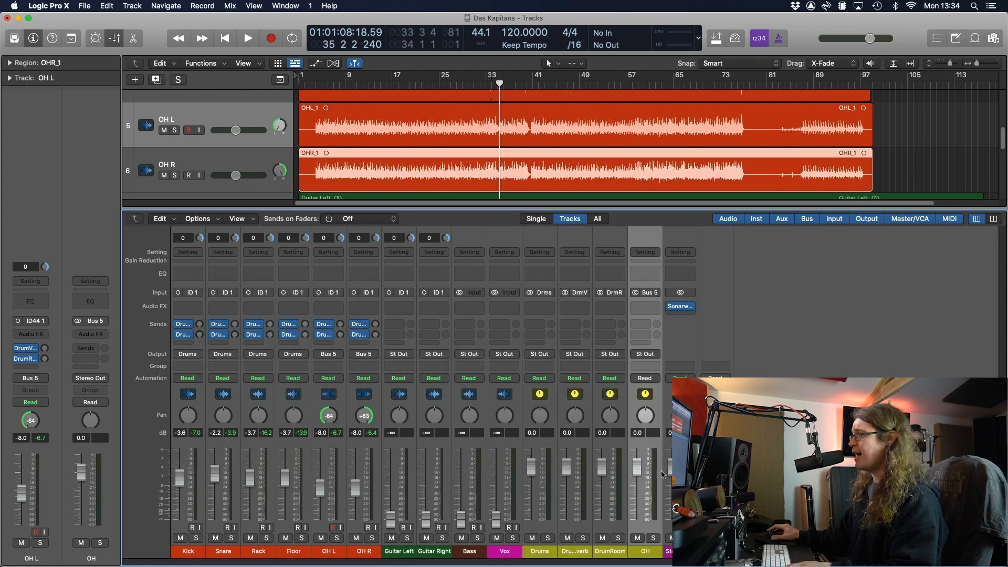
click(655, 356)
mouse_move(656, 391)
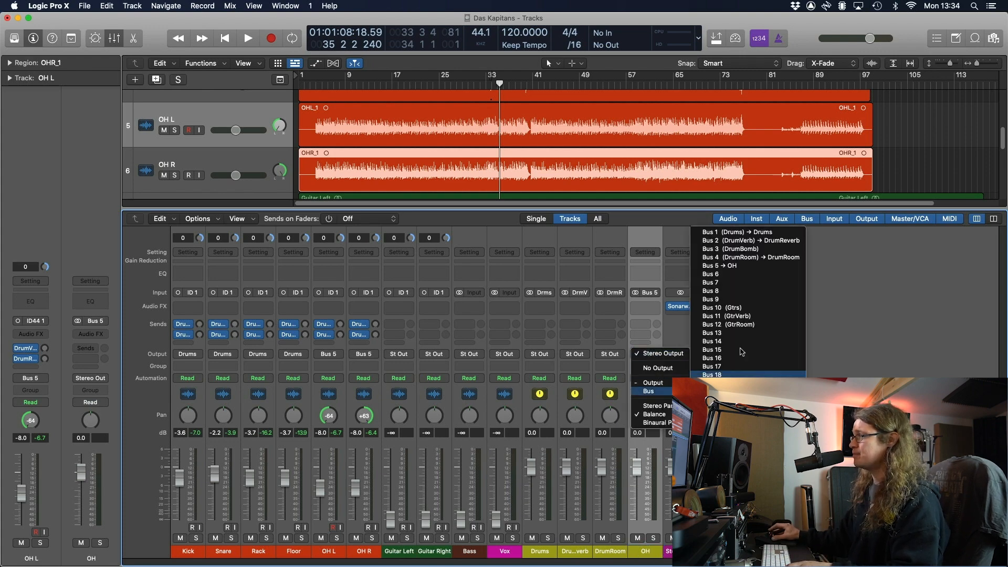
click(745, 232)
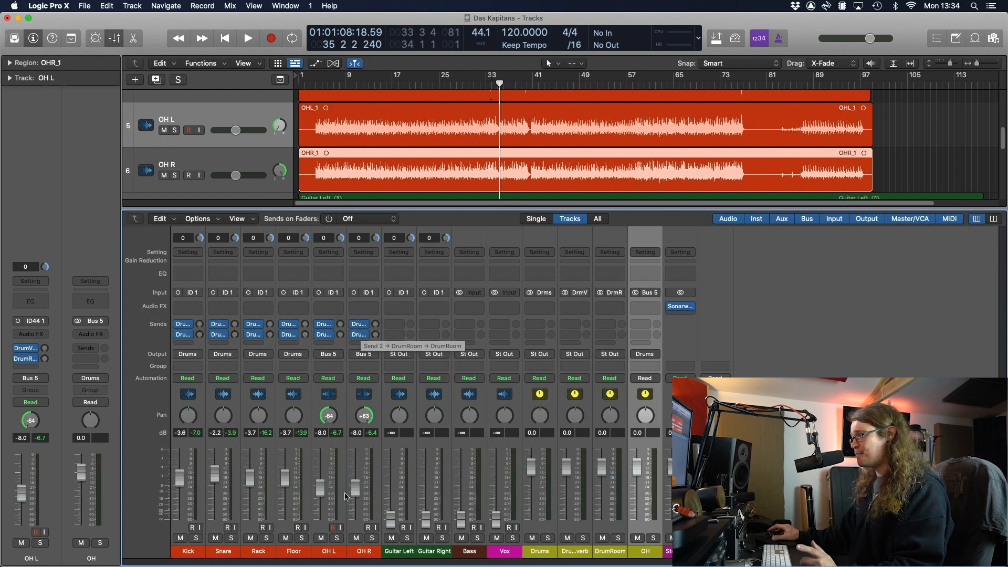
click(652, 538)
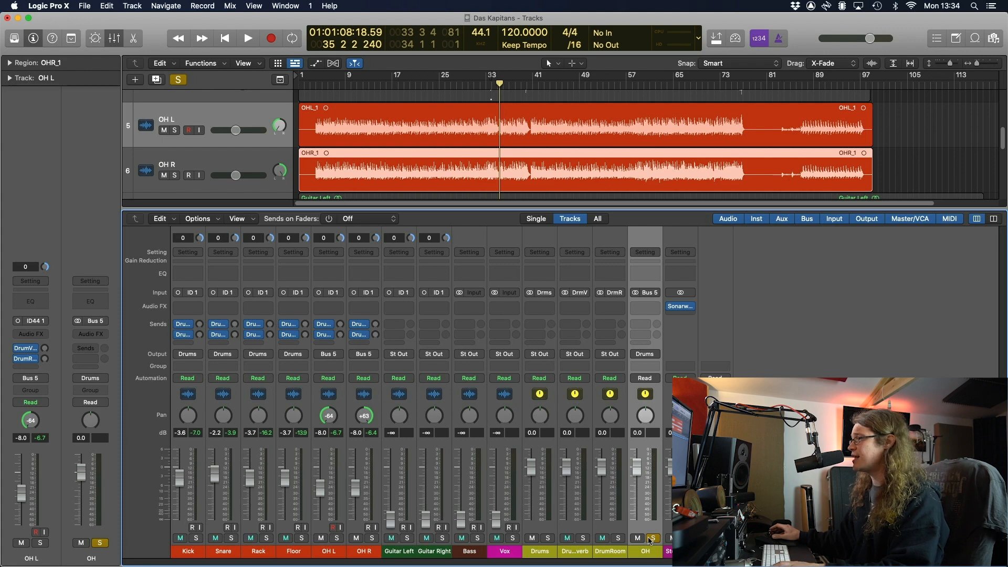
Insert a Channel EQ on the OH channel while the overheads play
key(space)
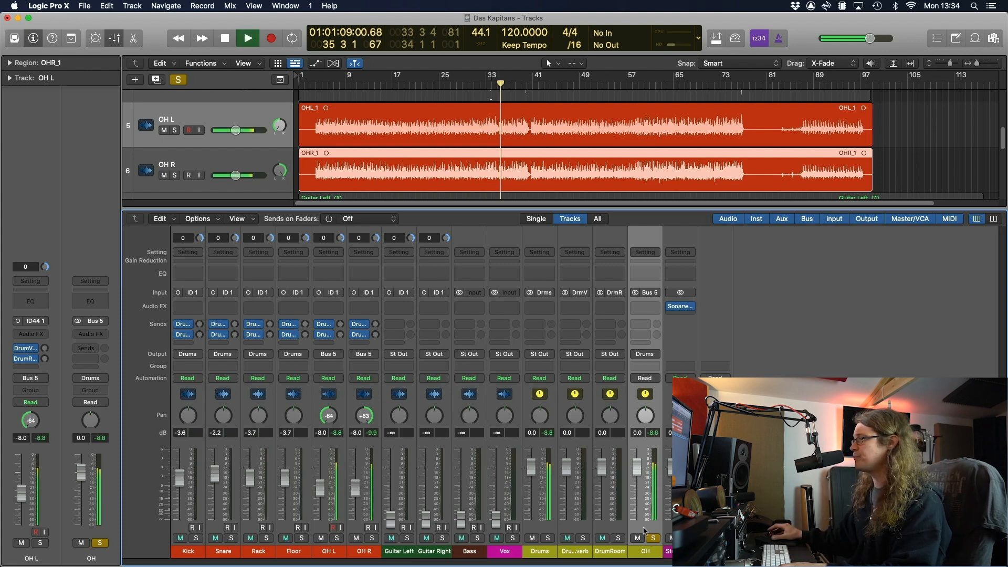
click(650, 275)
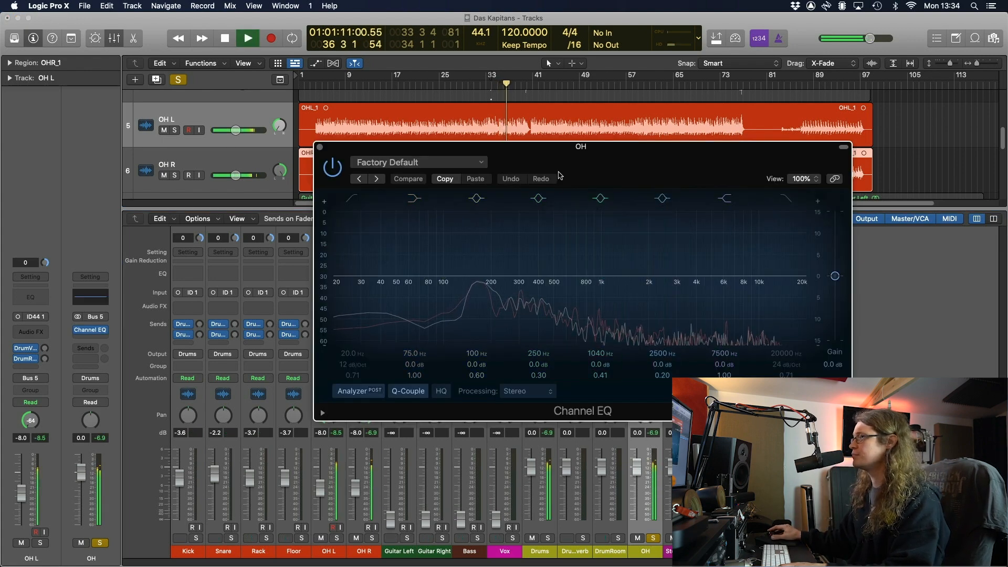
drag(591, 147, 504, 140)
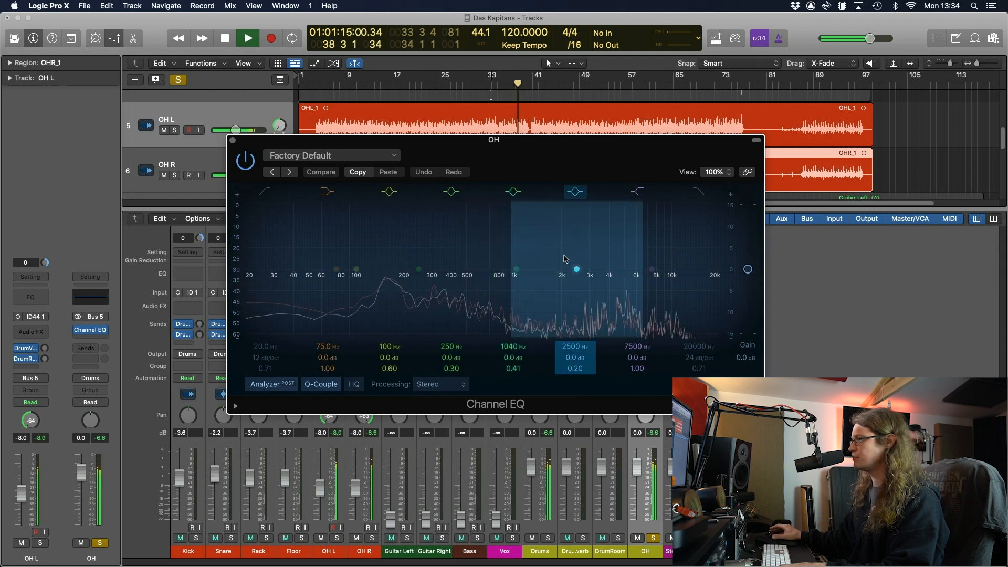
key(space)
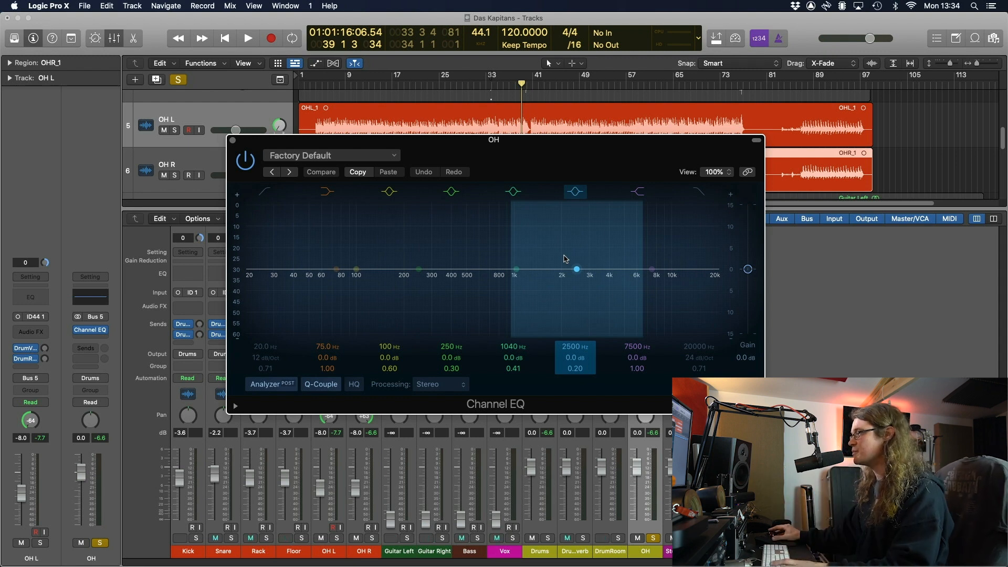
Shape the 2500 Hz band into a -4.6 dB cut at 2880 Hz with Q 0.75
drag(577, 270, 553, 281)
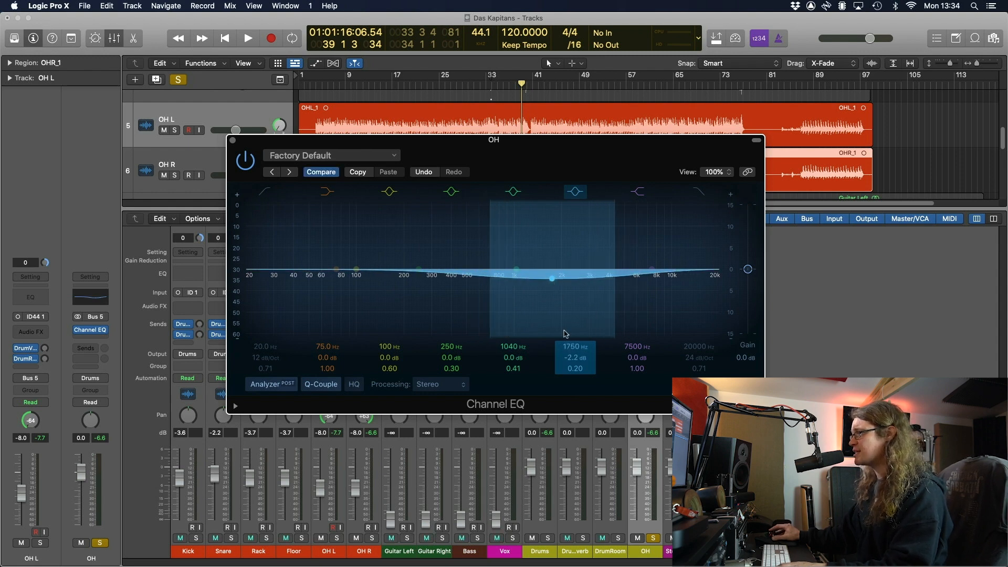
drag(577, 369, 577, 347)
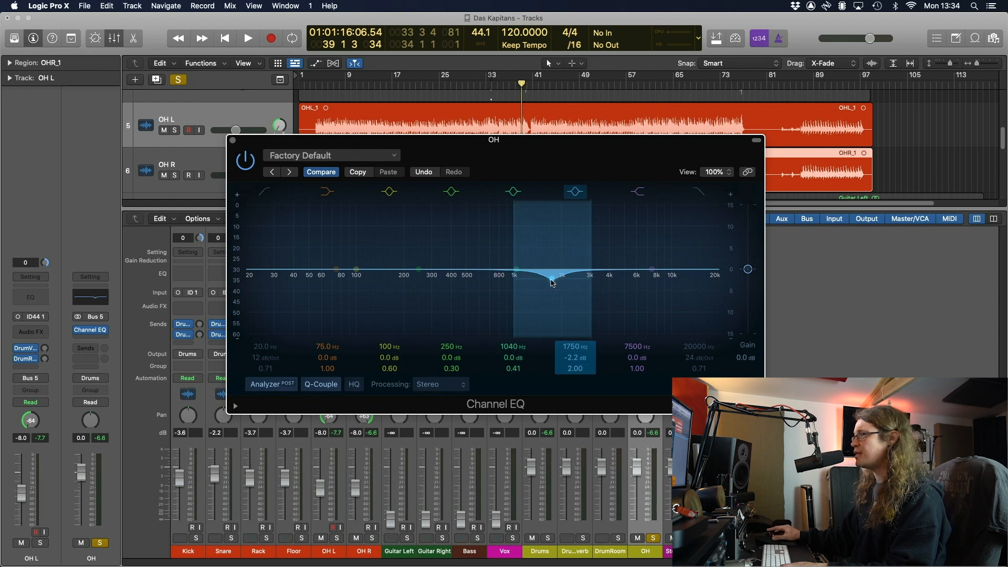
mouse_move(553, 283)
mouse_down()
mouse_move(551, 292)
mouse_move(550, 283)
mouse_up()
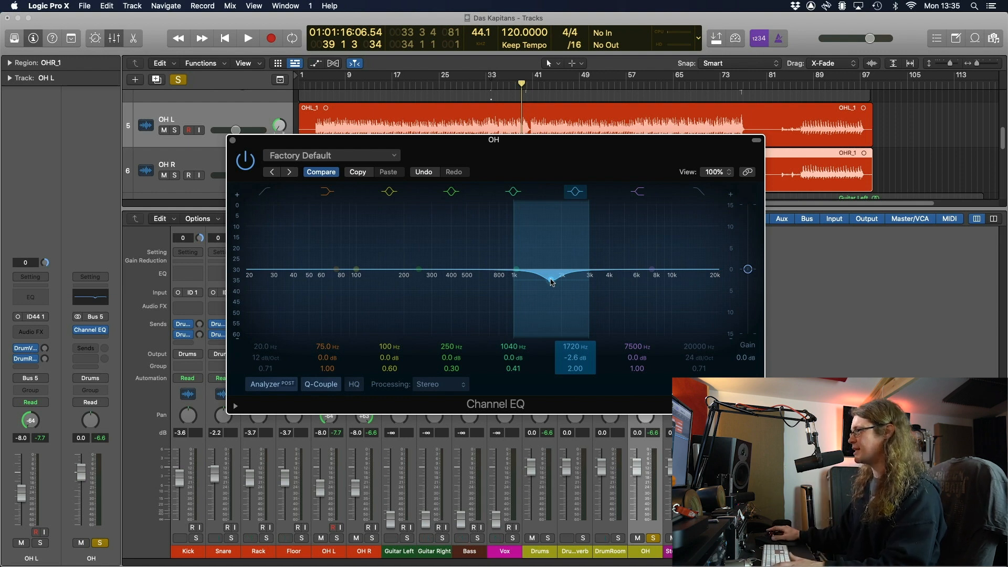
key(space)
drag(552, 283, 592, 288)
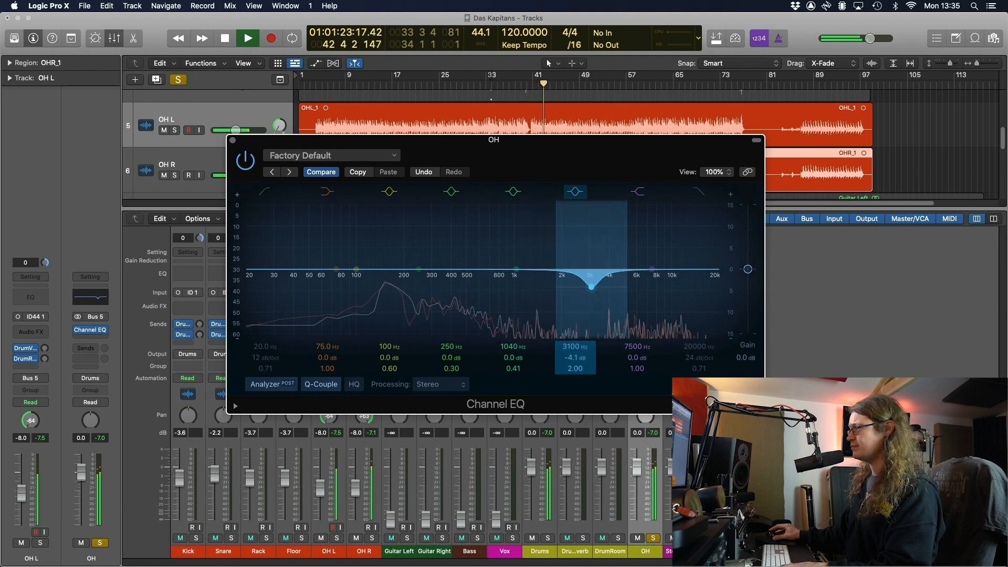
drag(583, 362, 590, 322)
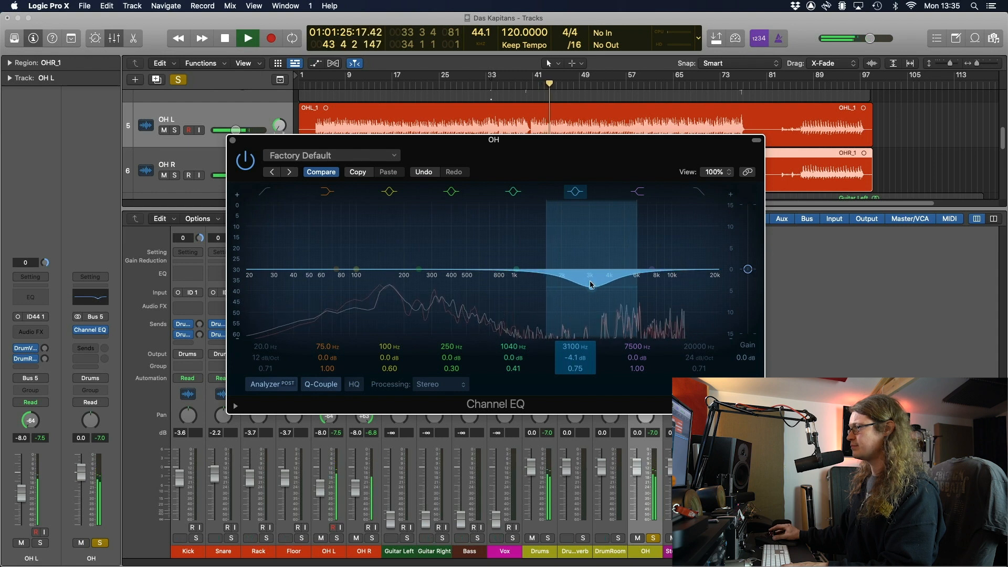
drag(591, 286, 587, 290)
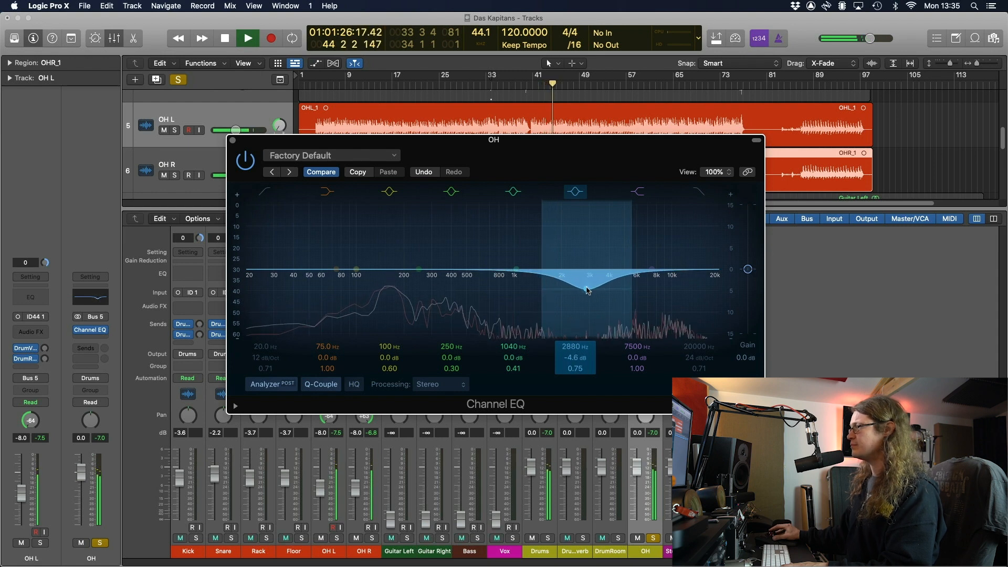
key(space)
Toggle the 2880 Hz cut off and on during playback to compare
click(577, 193)
key(space)
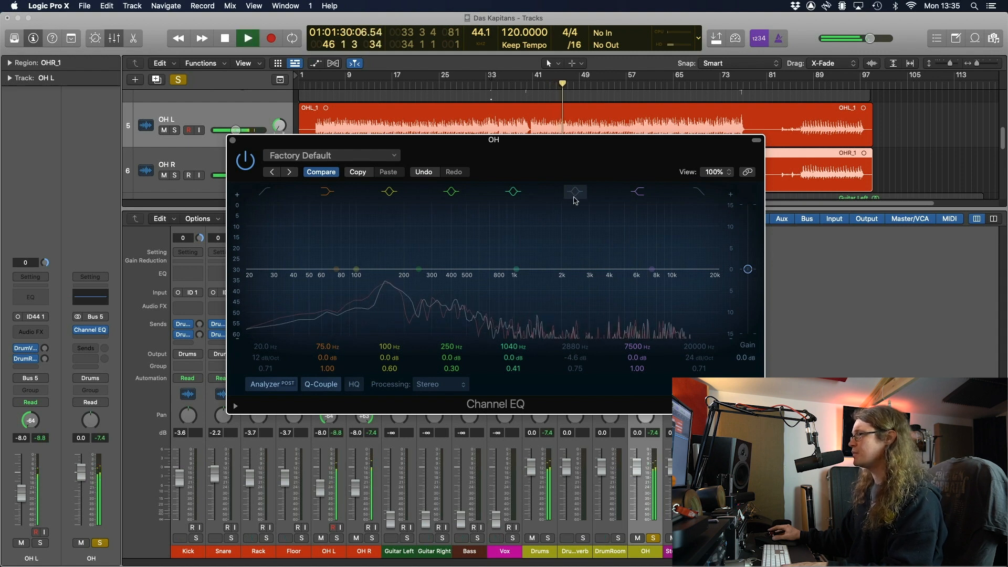
click(577, 193)
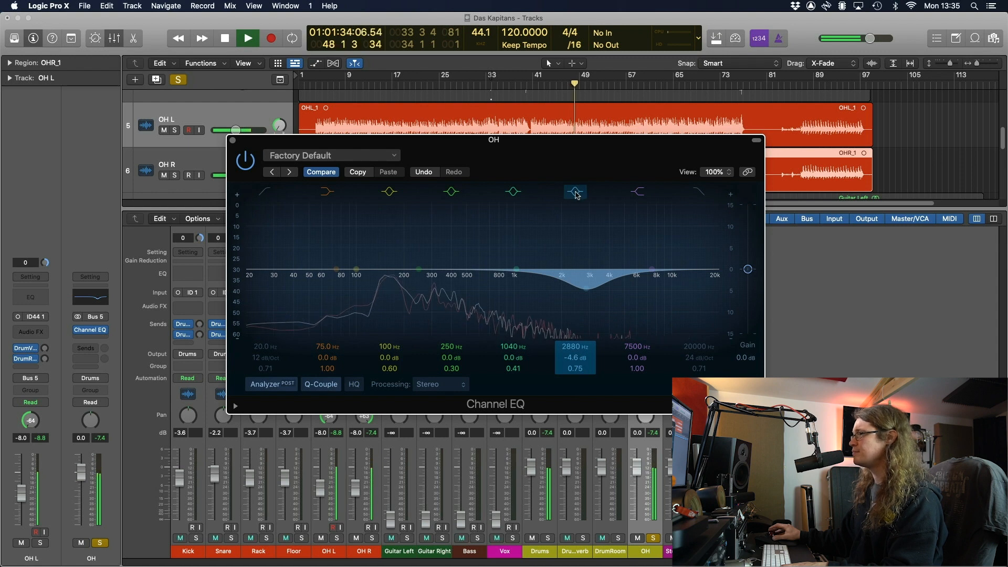
click(578, 192)
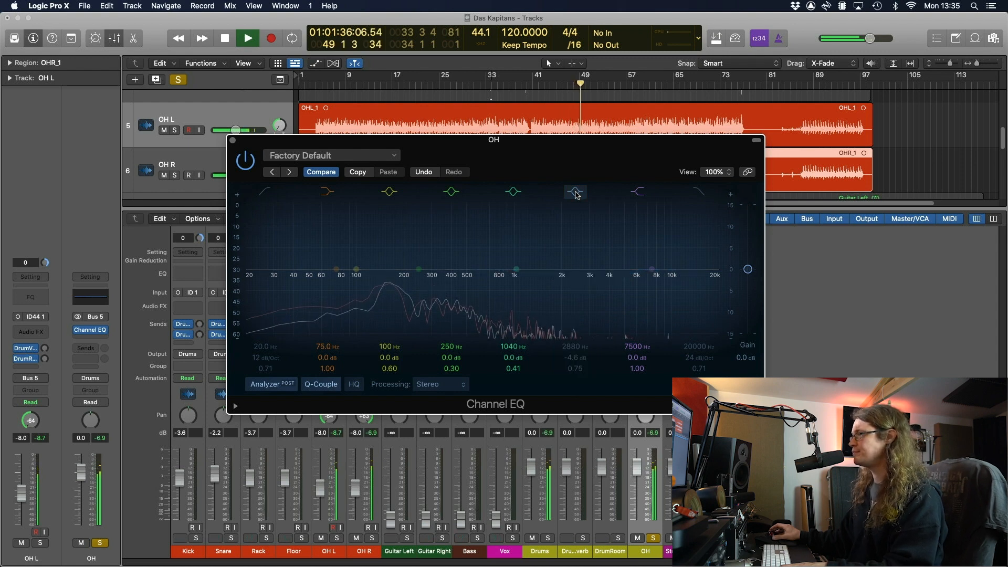
click(577, 193)
key(space)
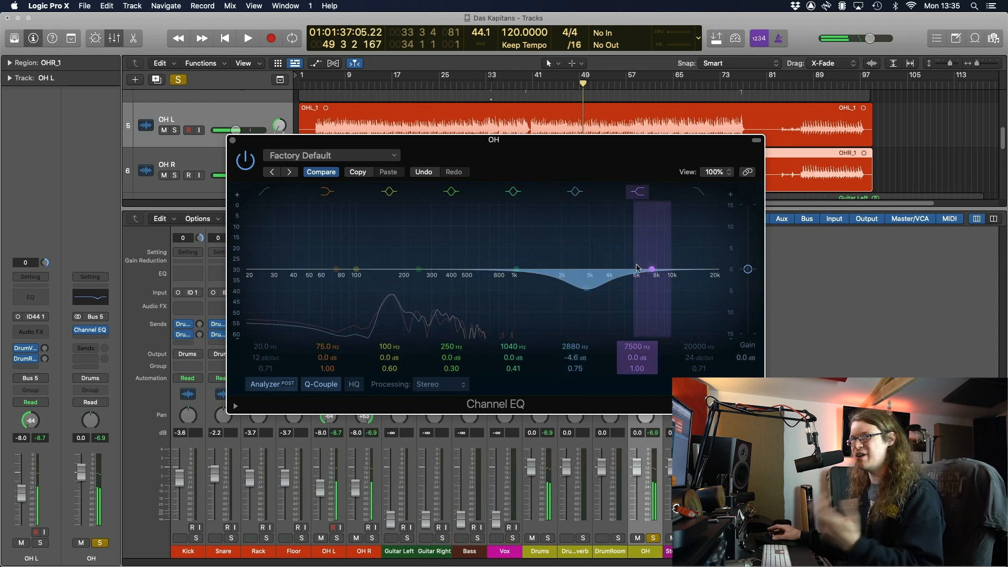
Turn the 7500 Hz band into a +3.1 dB high boost at 5100 Hz
drag(651, 269, 630, 254)
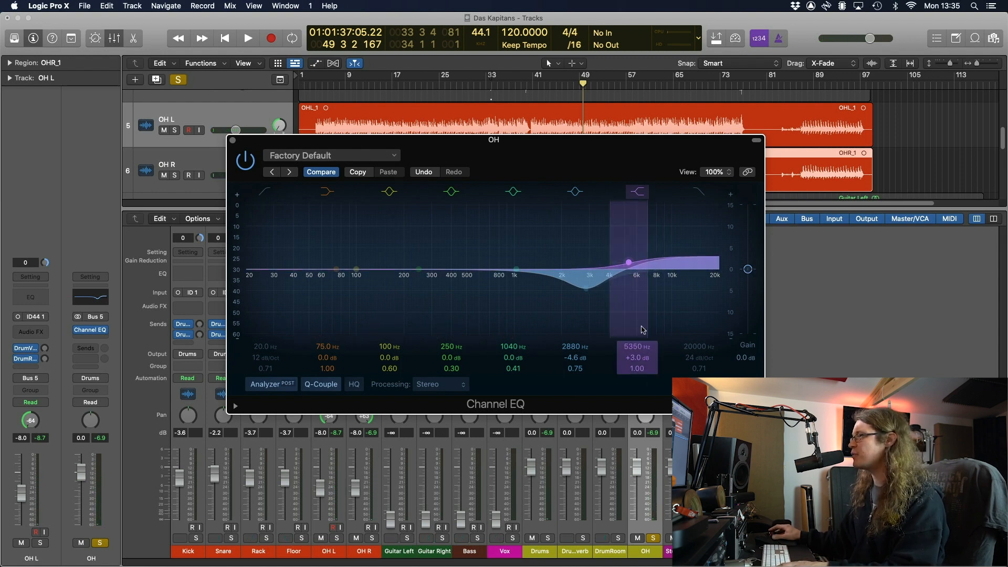
key(space)
drag(632, 264, 630, 265)
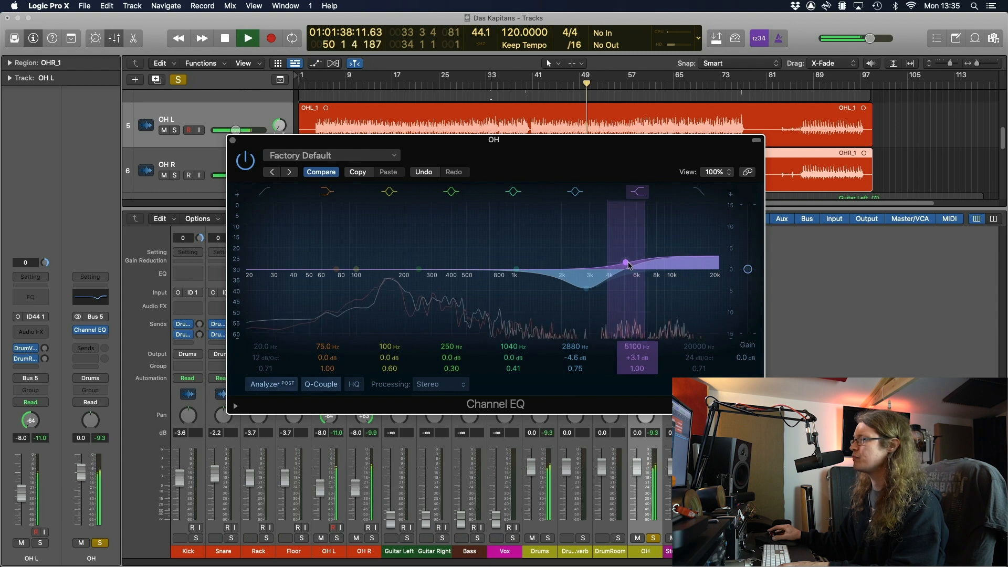
Bypass and re-enable the OH Channel EQ to compare, then close it and stop playback
click(247, 163)
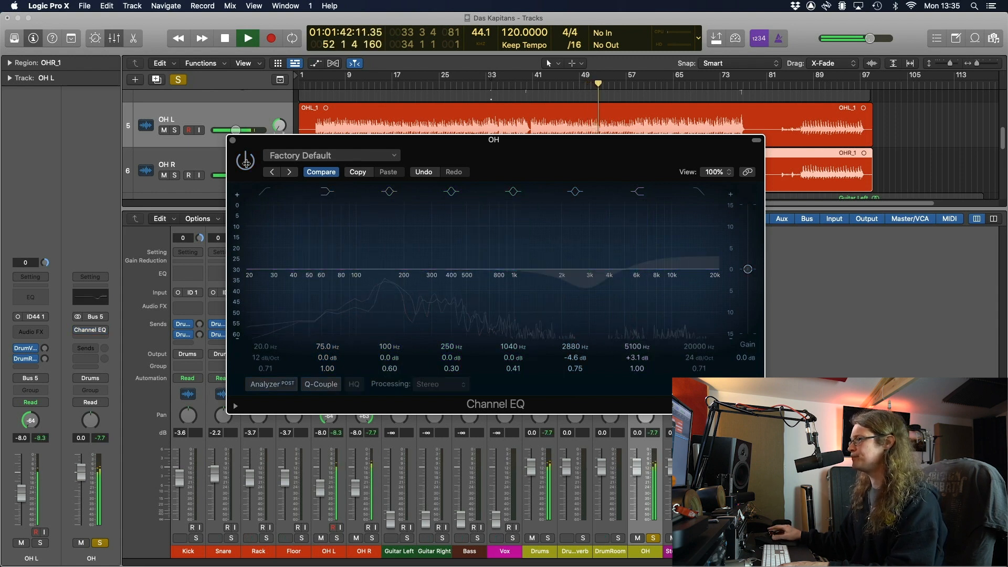
click(247, 162)
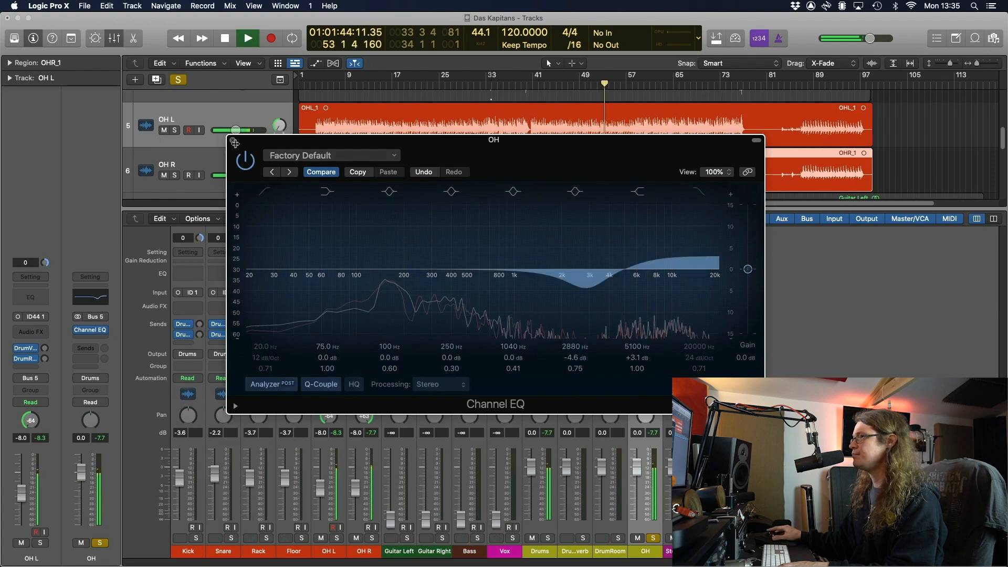
click(234, 142)
key(space)
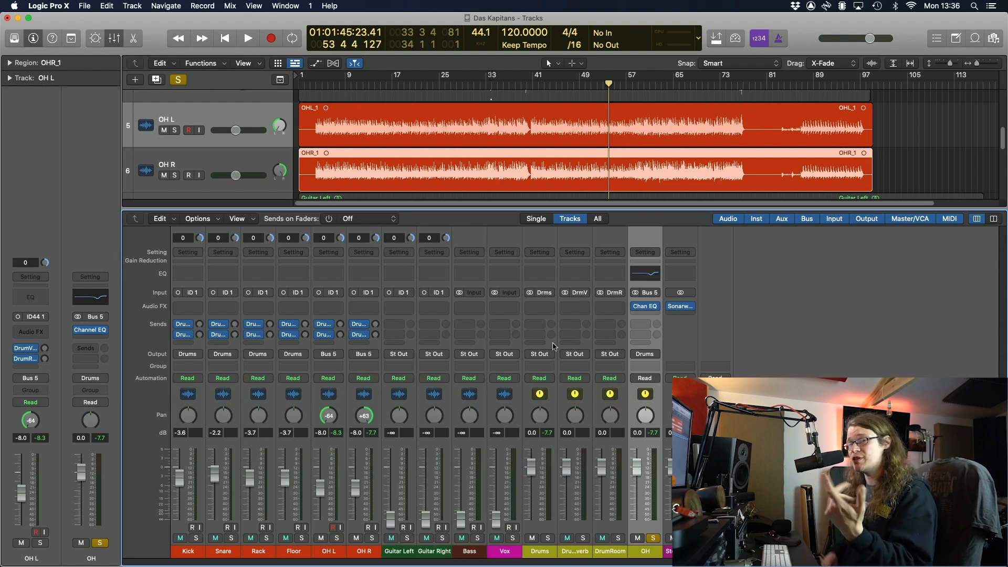
Insert a Channel EQ on the Snare channel and move its window up and left
click(223, 276)
drag(588, 150, 574, 115)
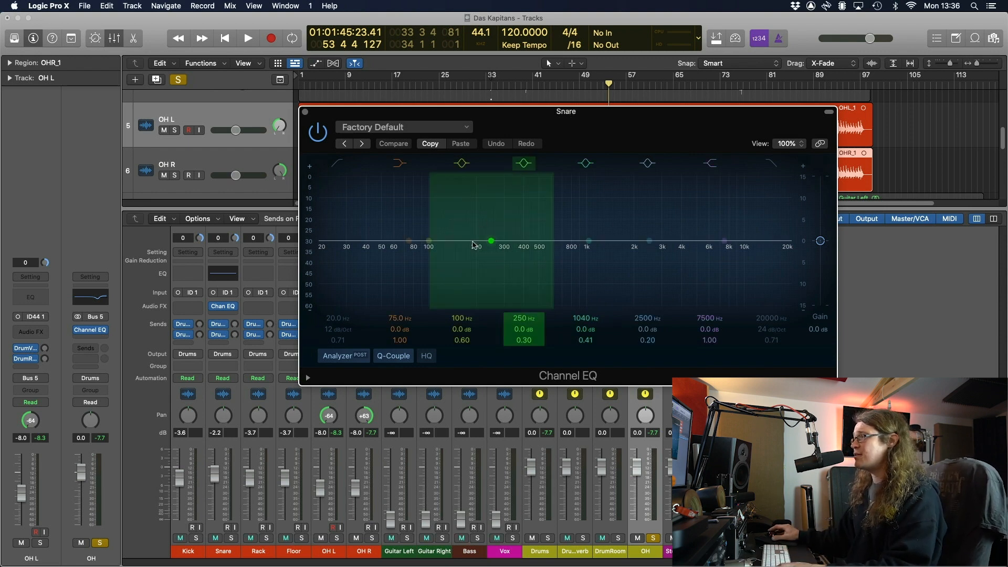
Solo the Snare and sweep a very narrow EQ band (Q 5.60) to find the ring near 244 Hz
drag(491, 242, 465, 251)
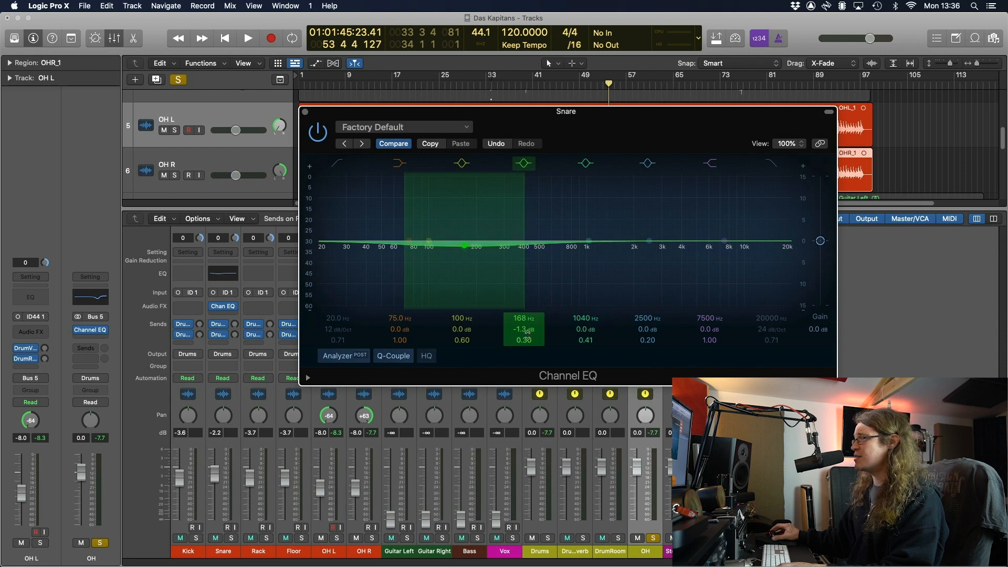
drag(527, 332, 465, 236)
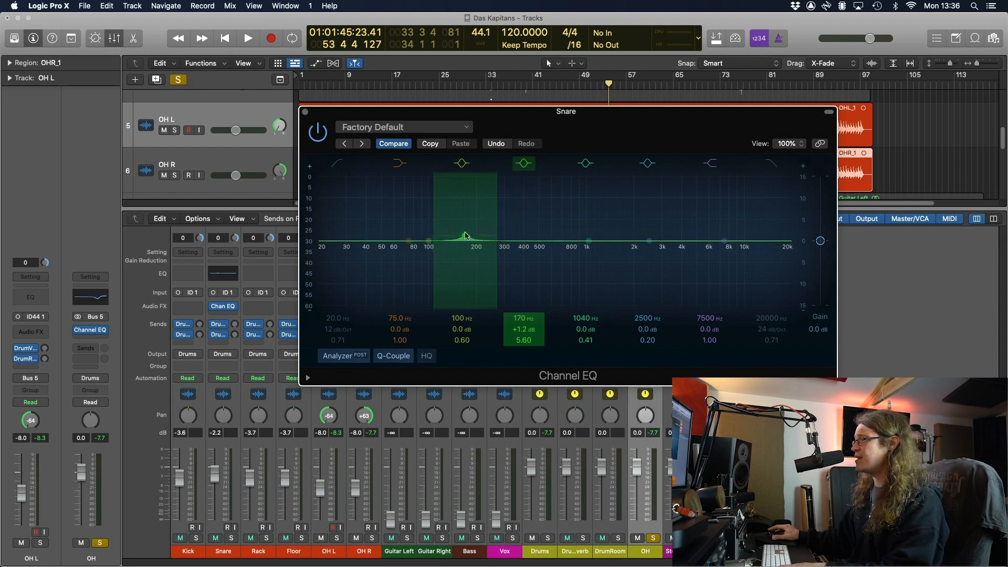
click(654, 538)
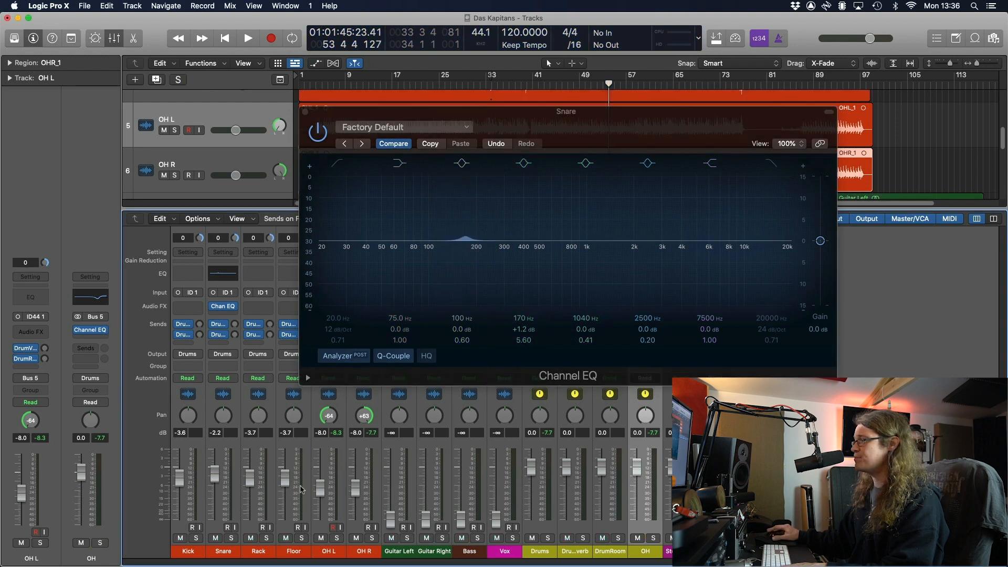
click(231, 538)
key(space)
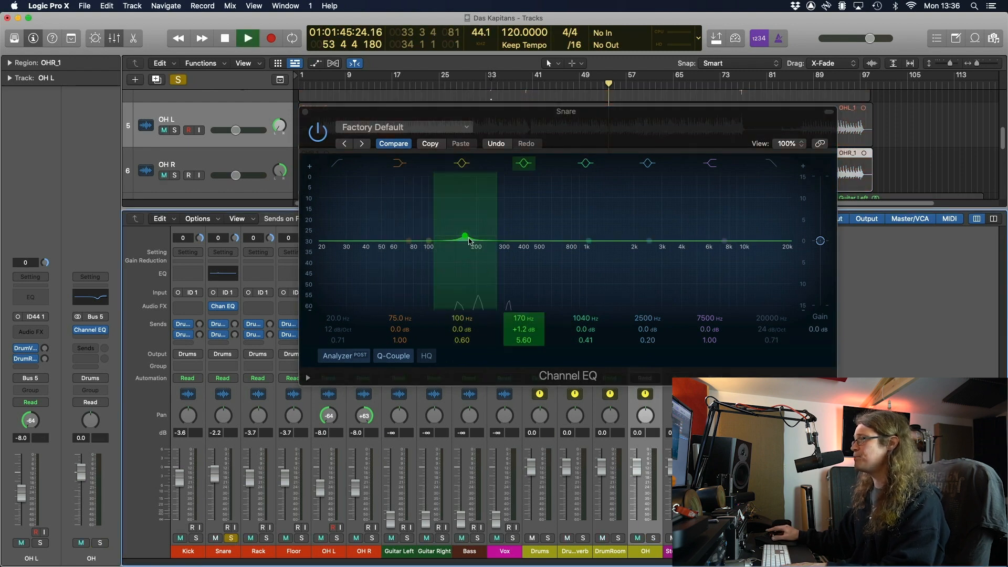
drag(468, 239, 472, 221)
drag(488, 216, 490, 274)
Cut a narrow band around 370 Hz by -4.0 dB and compare it against the bypassed EQ
drag(589, 241, 535, 237)
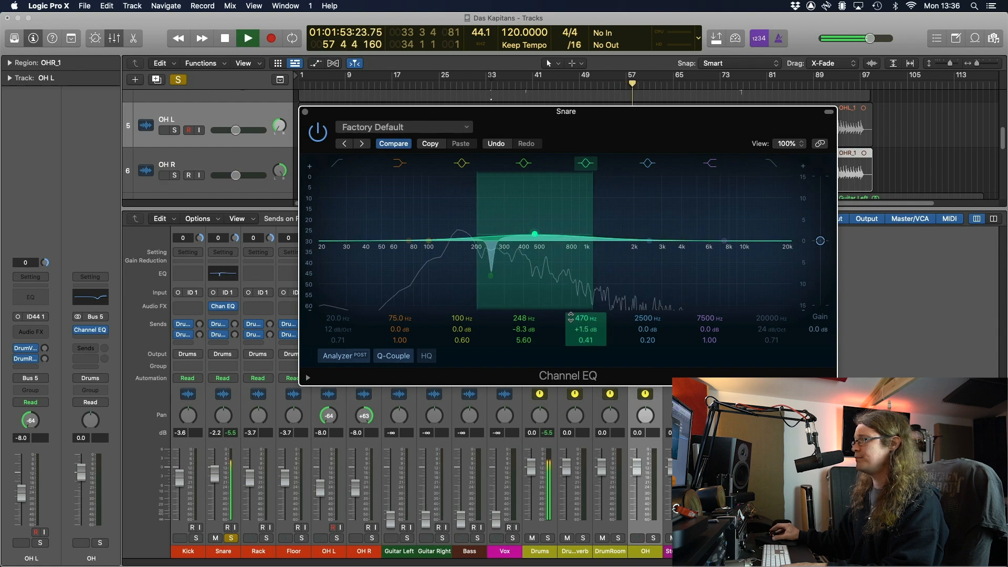
drag(586, 340, 587, 339)
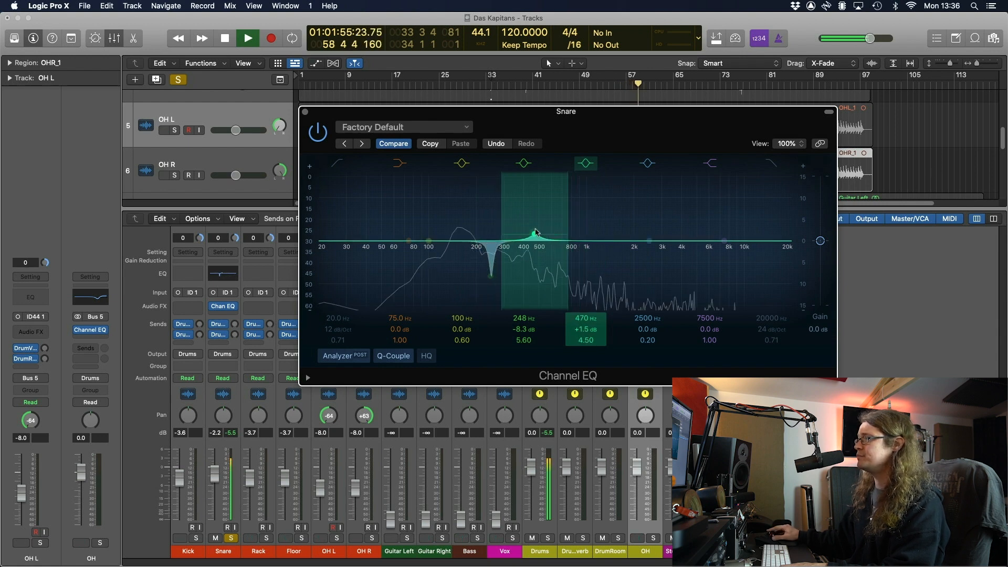
drag(535, 232, 517, 205)
drag(585, 340, 591, 352)
click(321, 134)
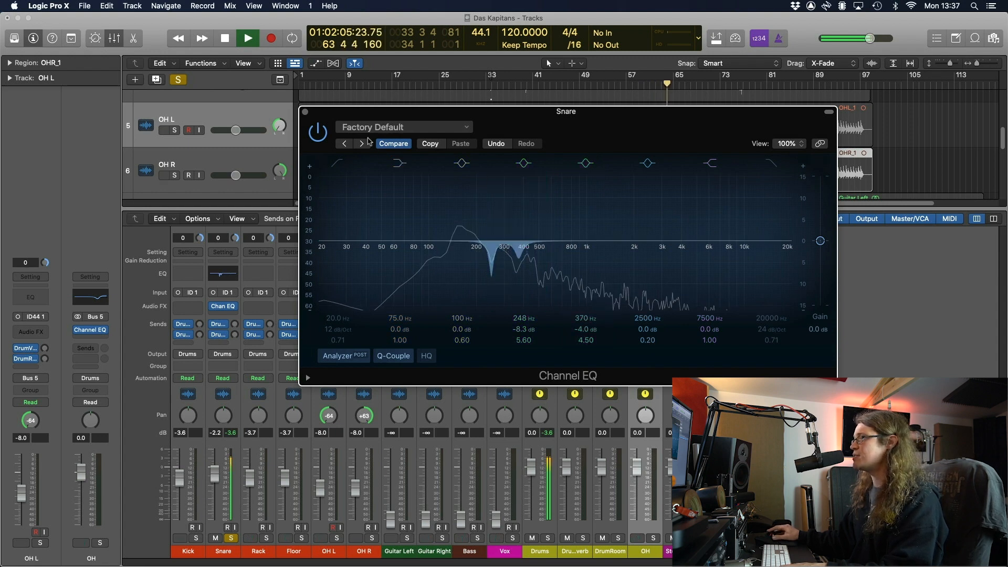
click(319, 134)
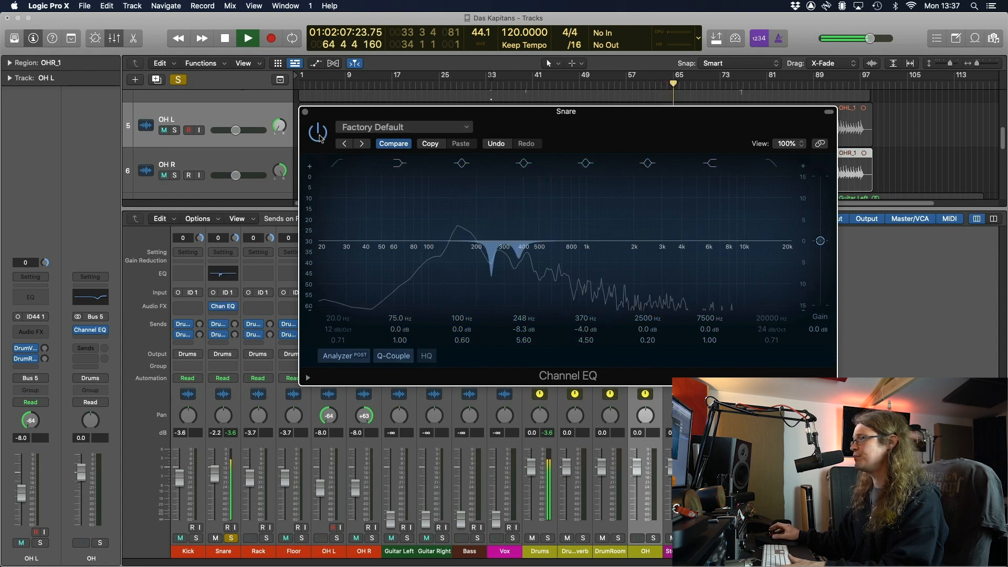
key(space)
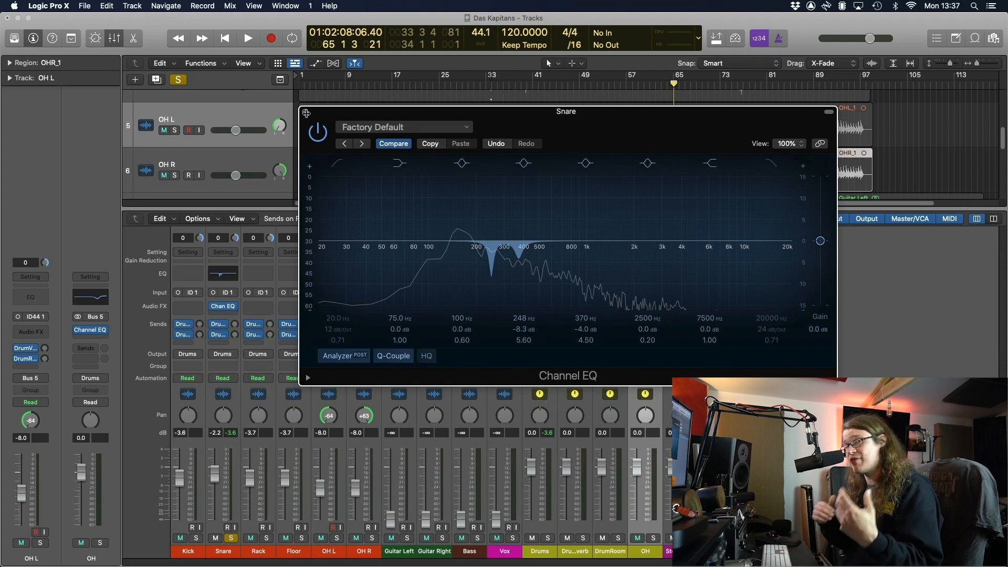
Insert a mono Expander on the Snare after its Channel EQ
click(306, 113)
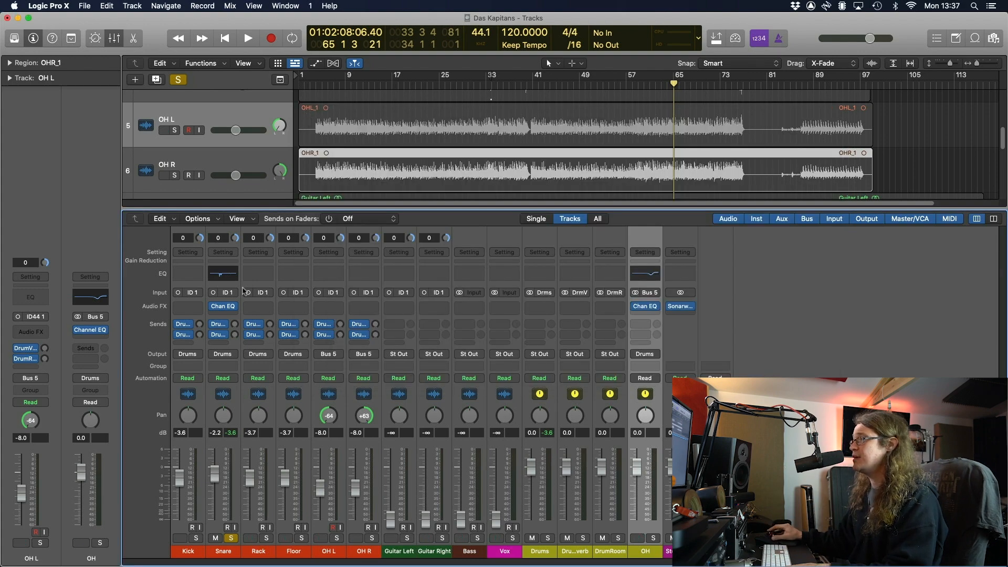
click(226, 307)
mouse_move(255, 368)
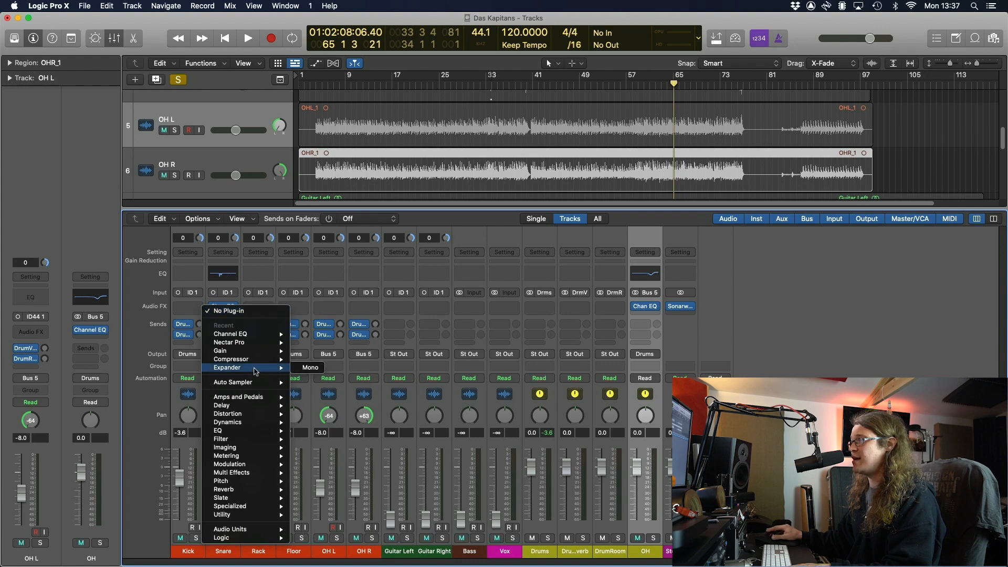
click(297, 369)
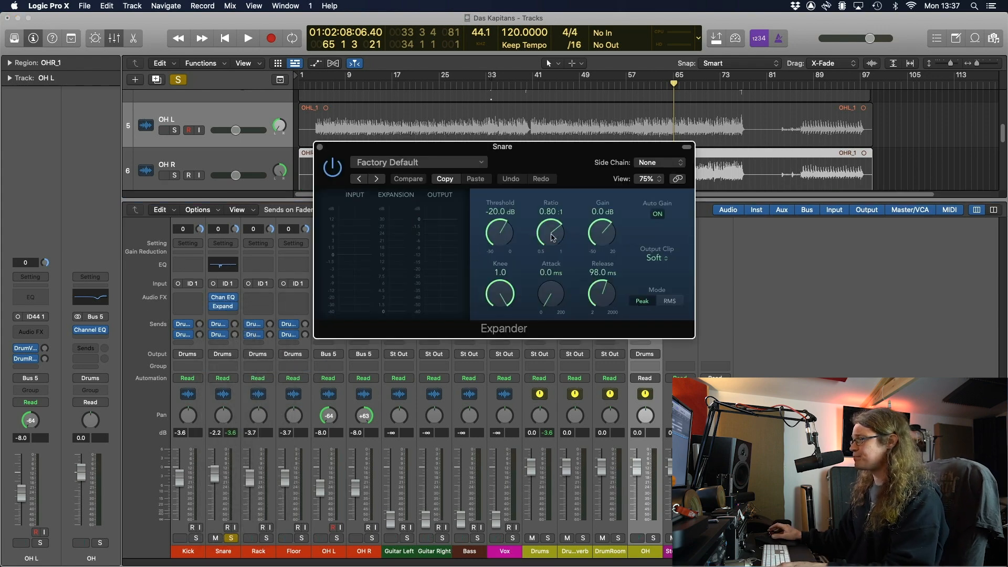
drag(518, 94, 544, 83)
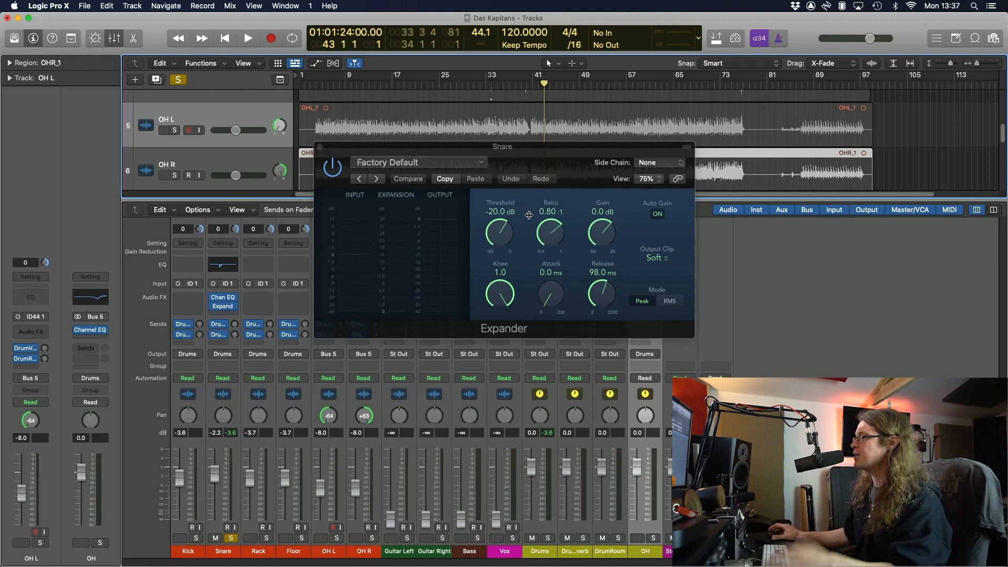
Set the Expander threshold to about -29 dB during playback and compare it bypassed
key(space)
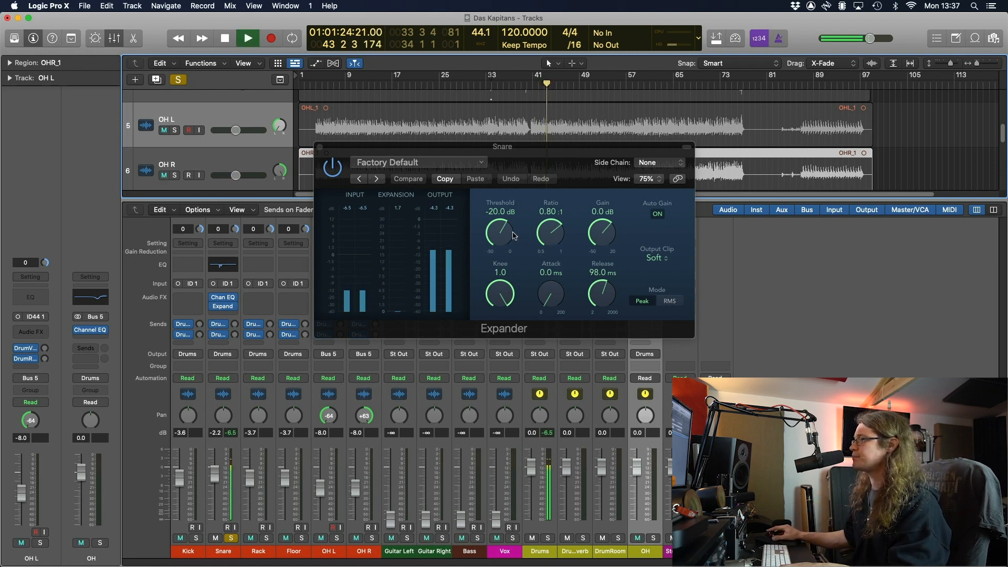
drag(503, 237, 509, 267)
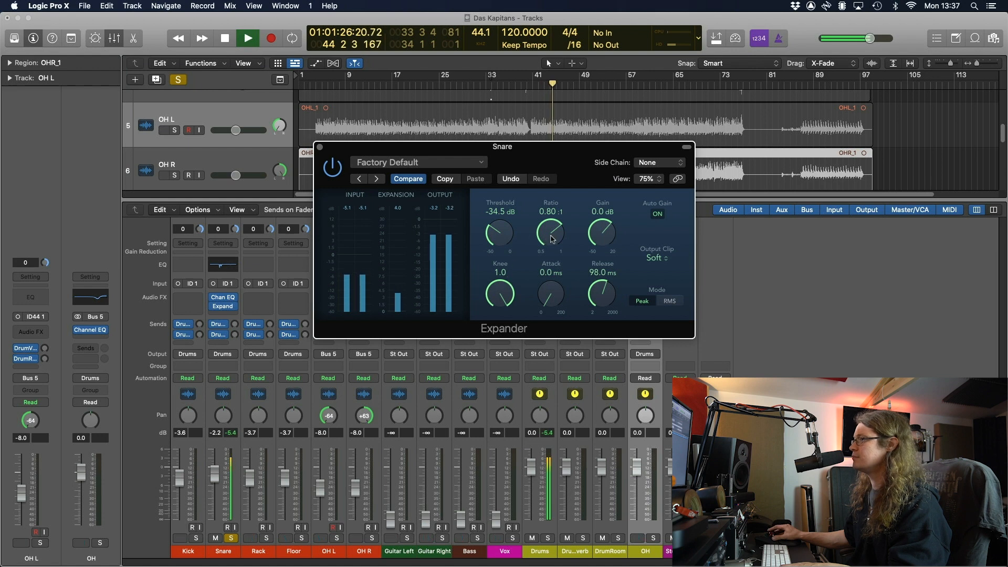
drag(556, 234, 560, 313)
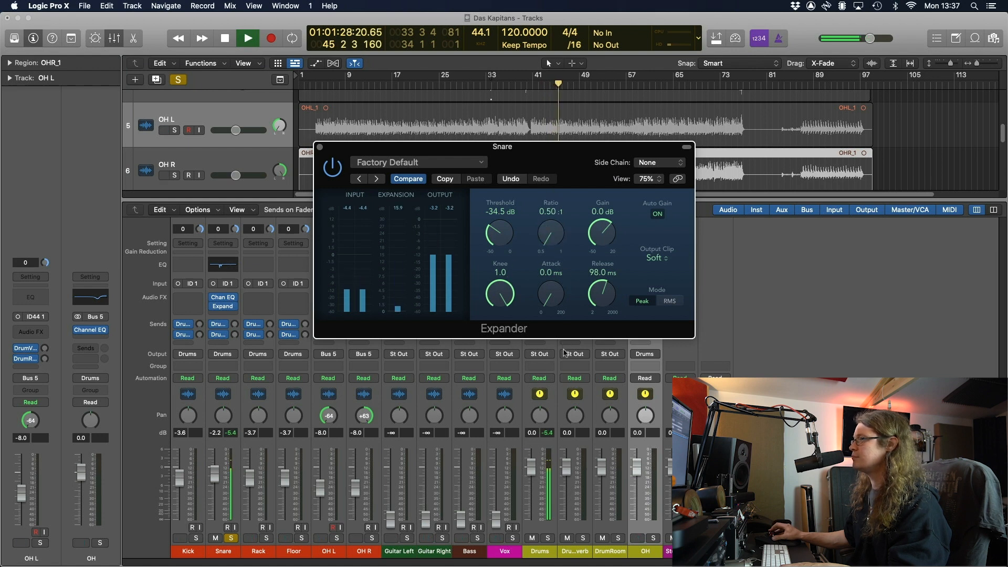
drag(504, 236, 504, 220)
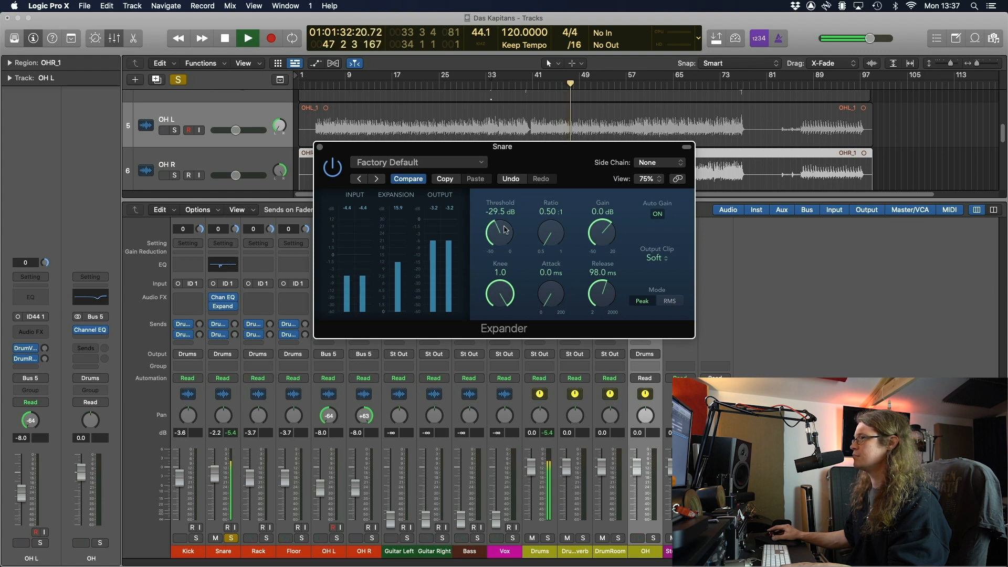
key(space)
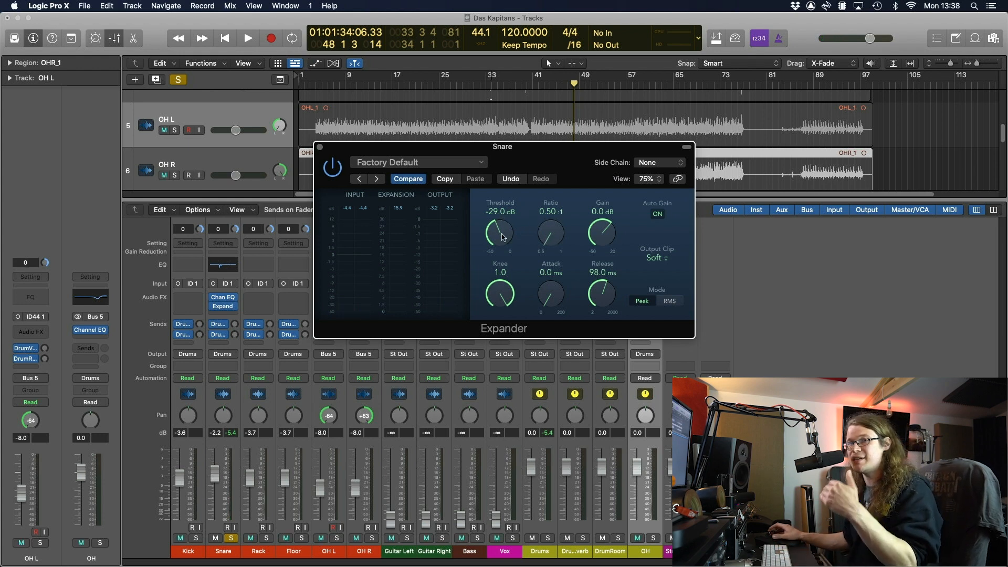
click(334, 172)
key(space)
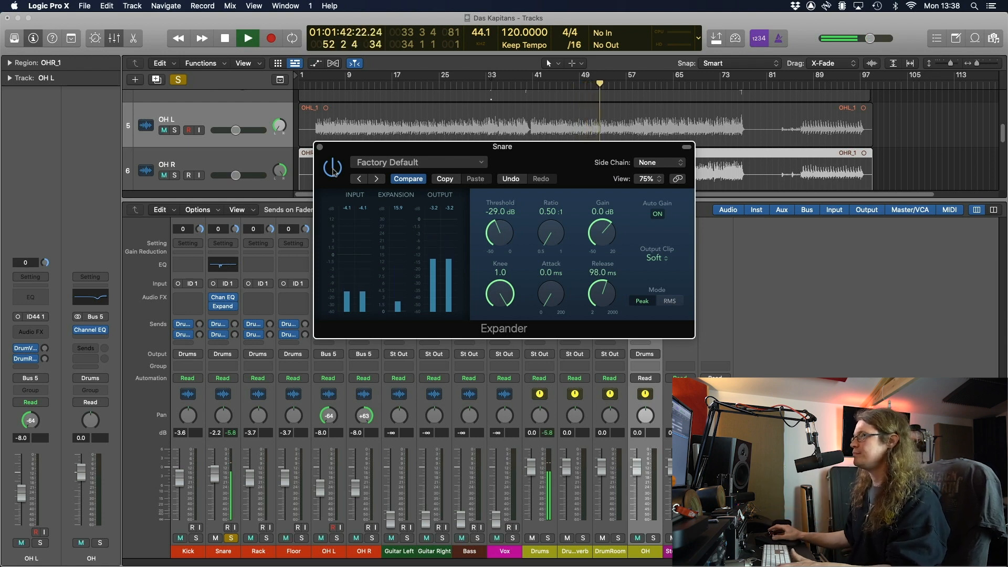
key(space)
click(319, 147)
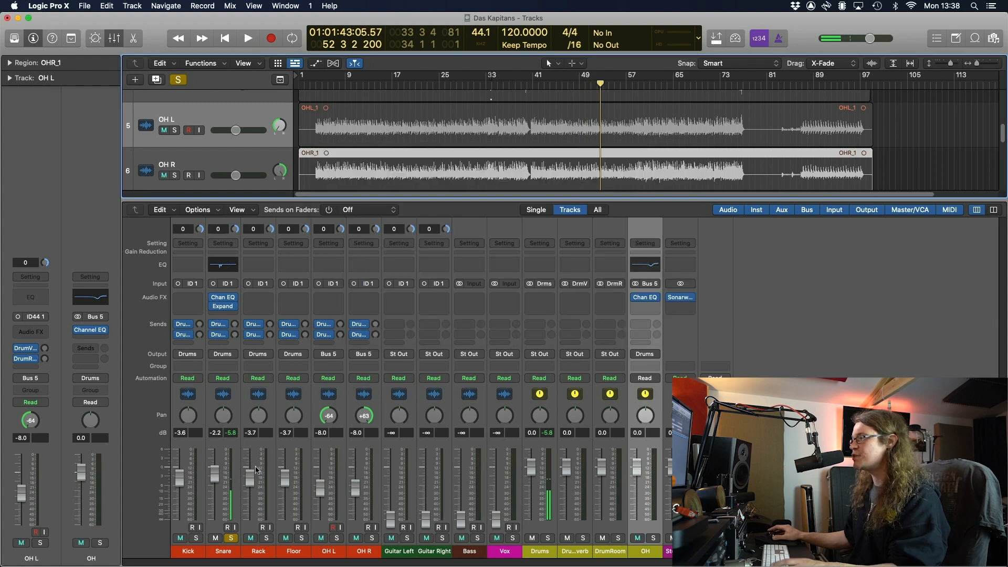
Solo the Kick, insert a Channel EQ and enable a 25 Hz, 24 dB/Oct low cut
click(237, 538)
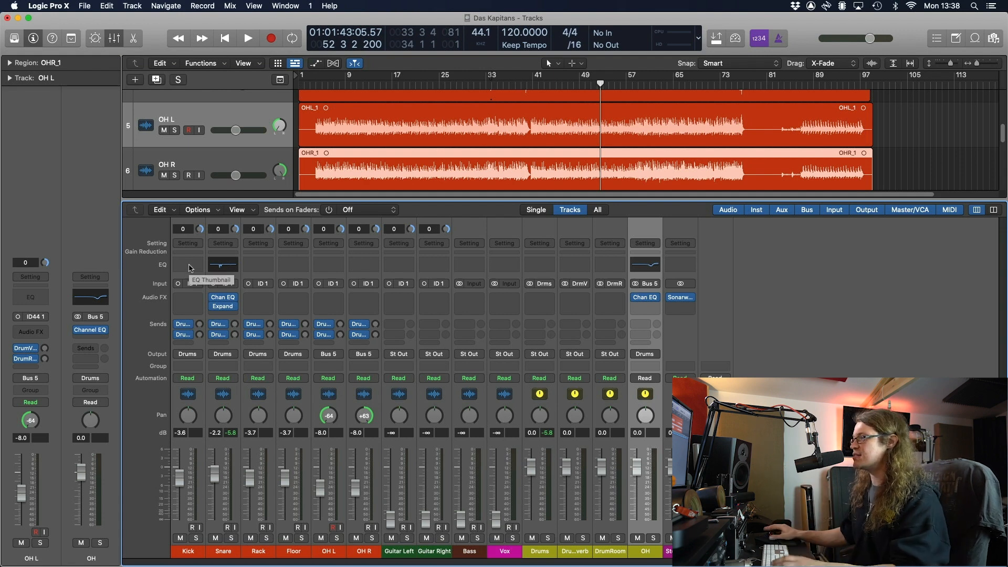
click(196, 538)
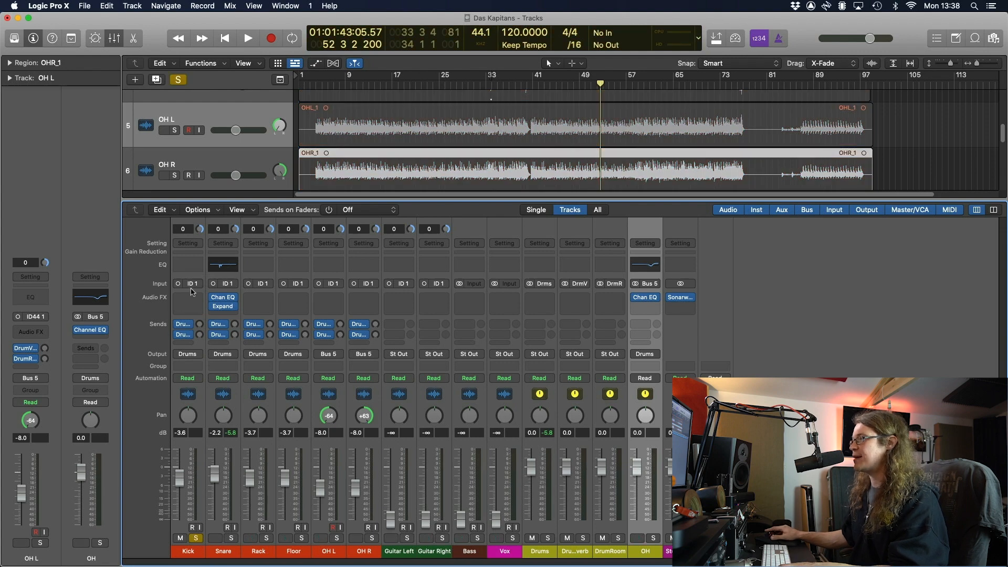
double_click(188, 265)
key(space)
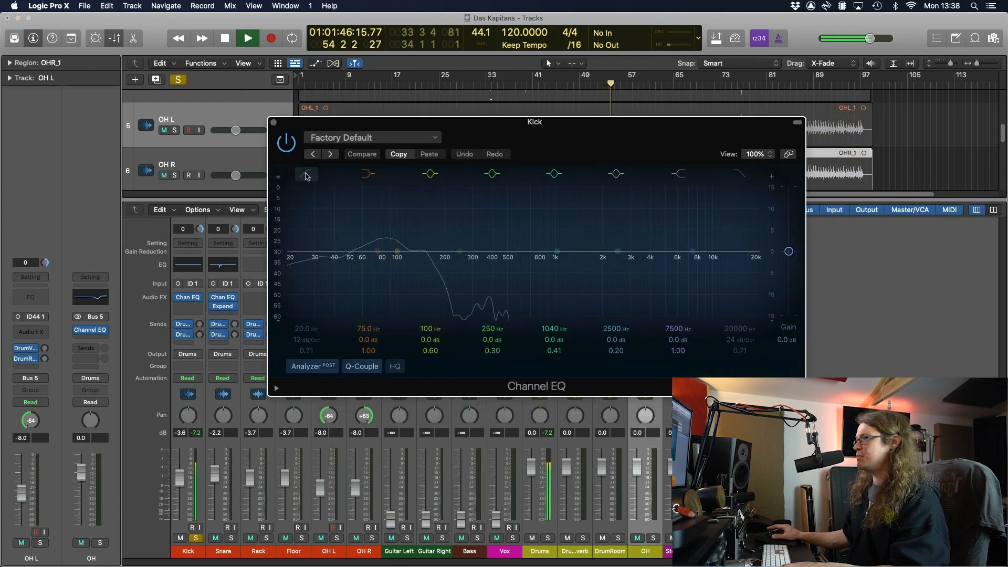
click(308, 177)
drag(321, 343, 321, 336)
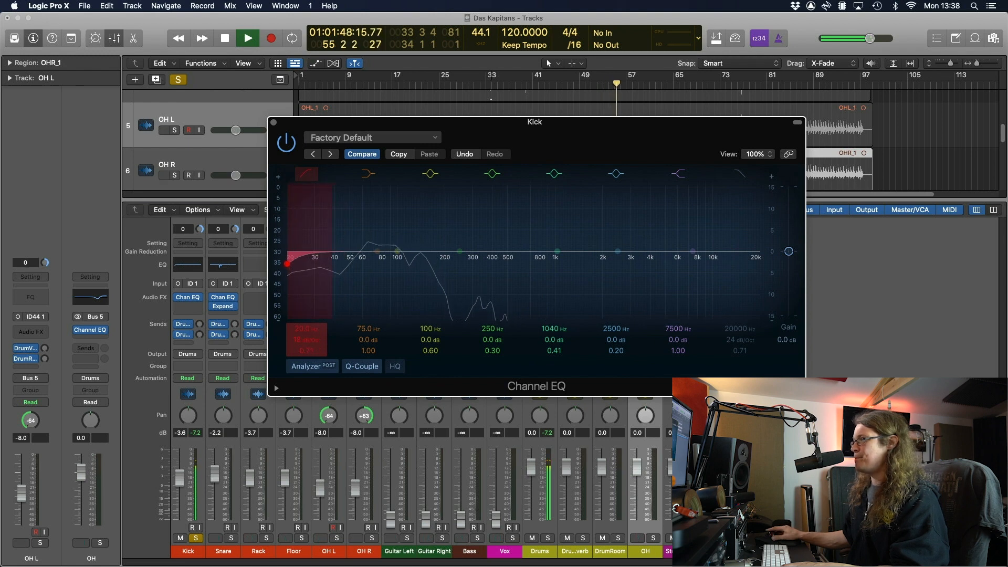
drag(288, 264, 304, 266)
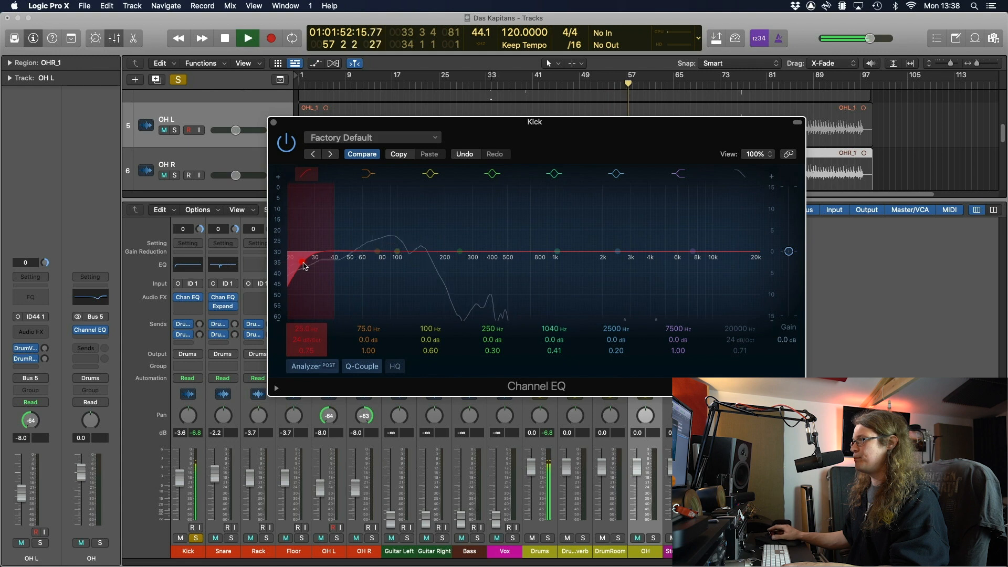
Add a broad -8.8 dB dip near 358 Hz (Q 0.64), compare it bypassed, then unsolo the Kick
drag(459, 253, 484, 290)
scroll(439, 261, up, 3)
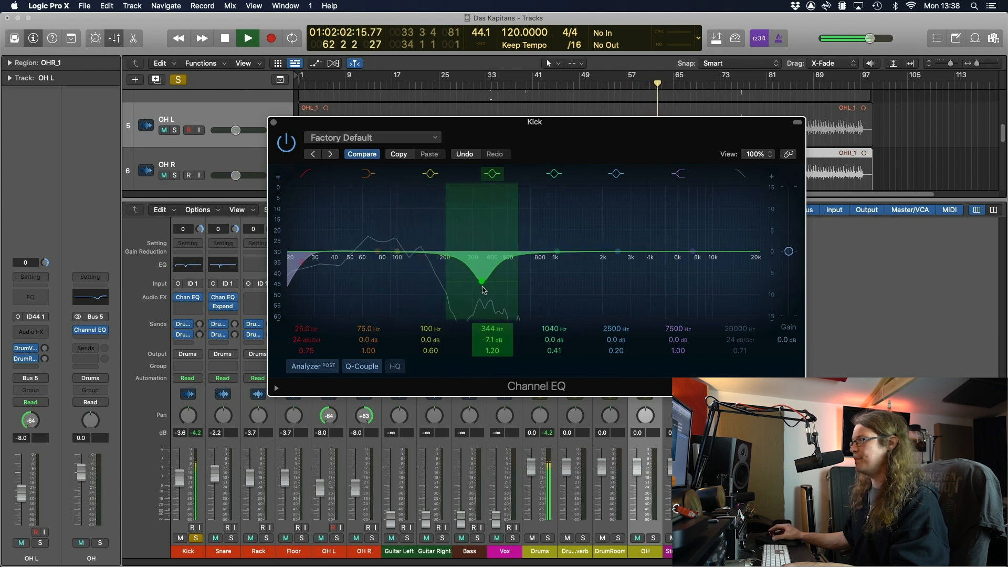
drag(494, 350, 493, 365)
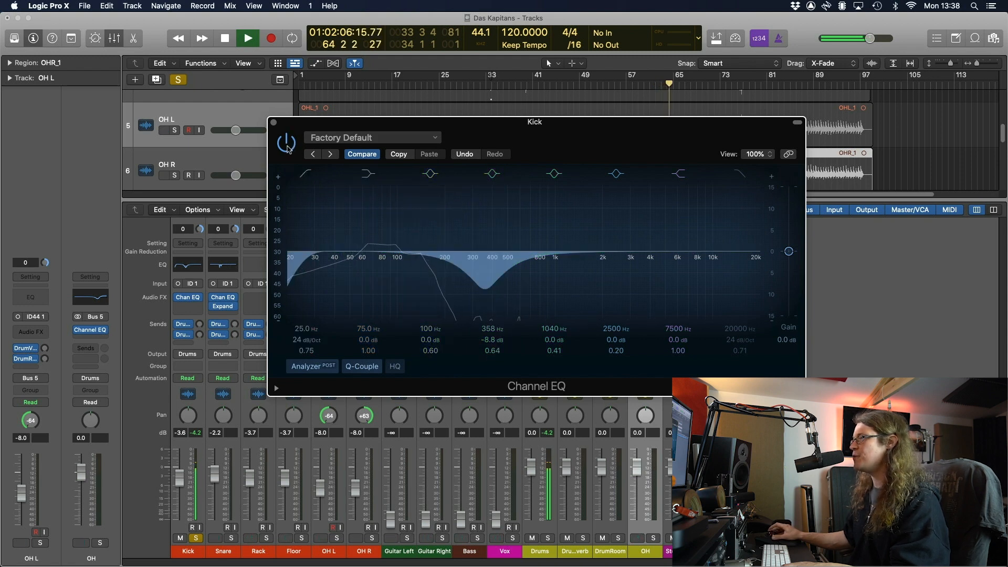
click(287, 144)
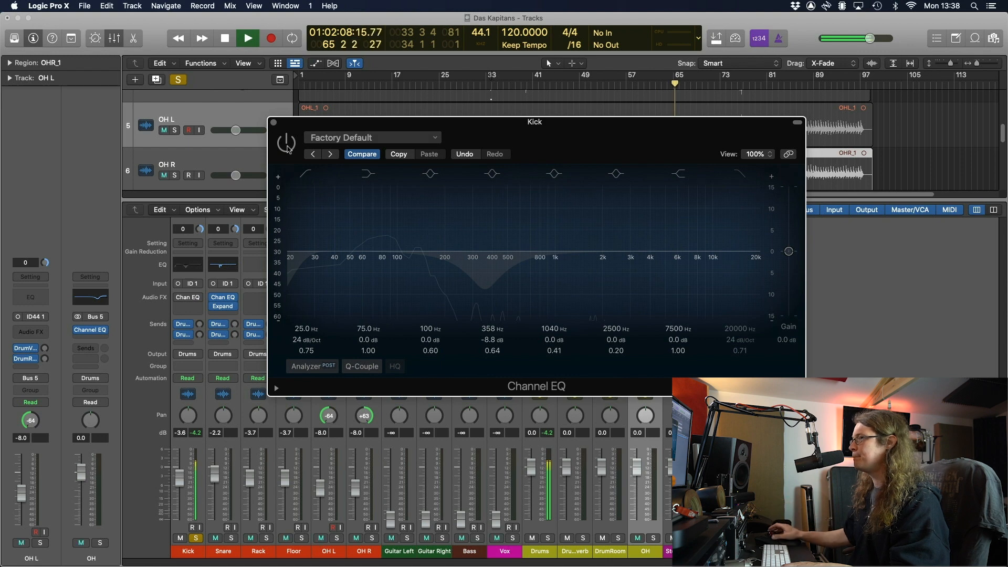
click(287, 145)
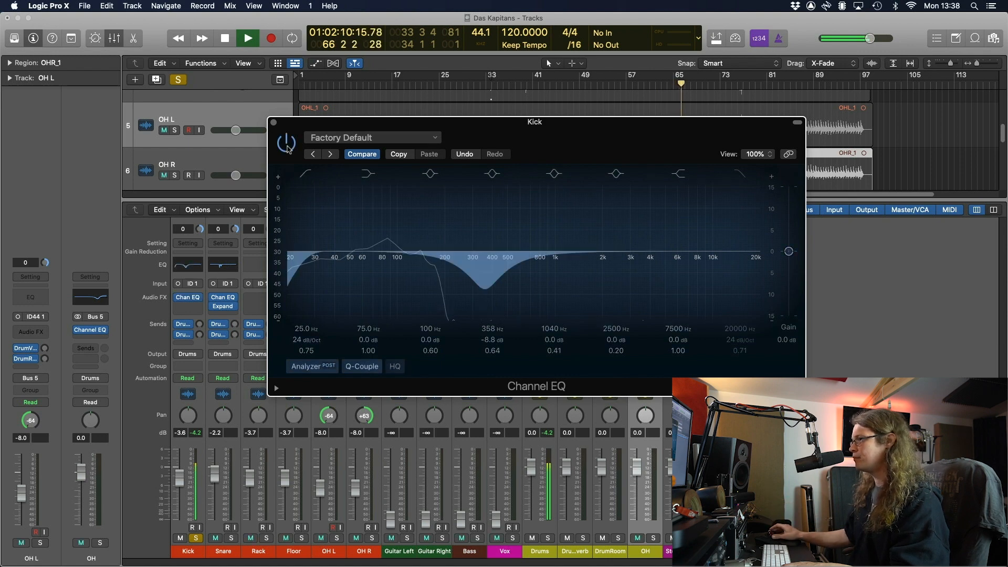
key(space)
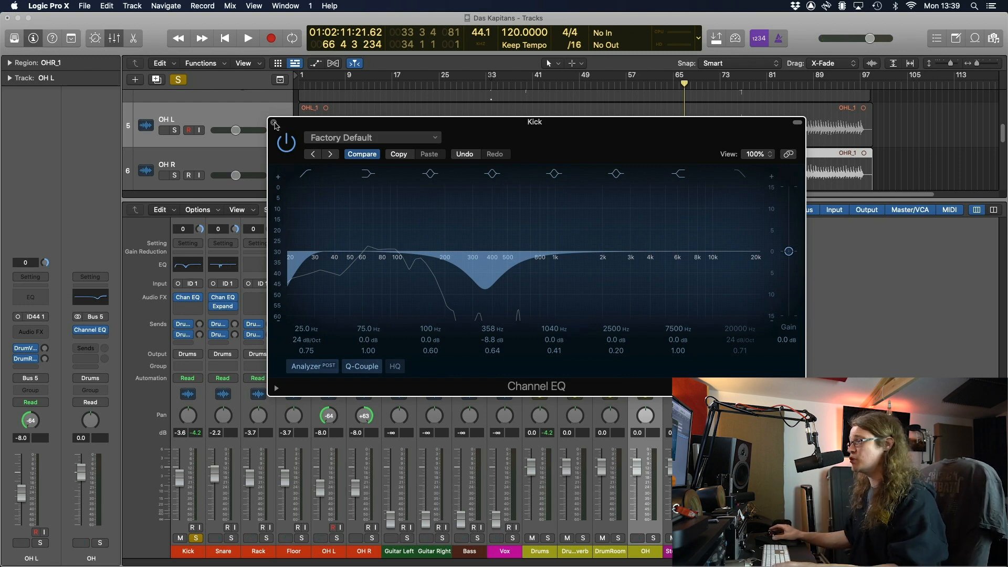
click(274, 123)
click(196, 539)
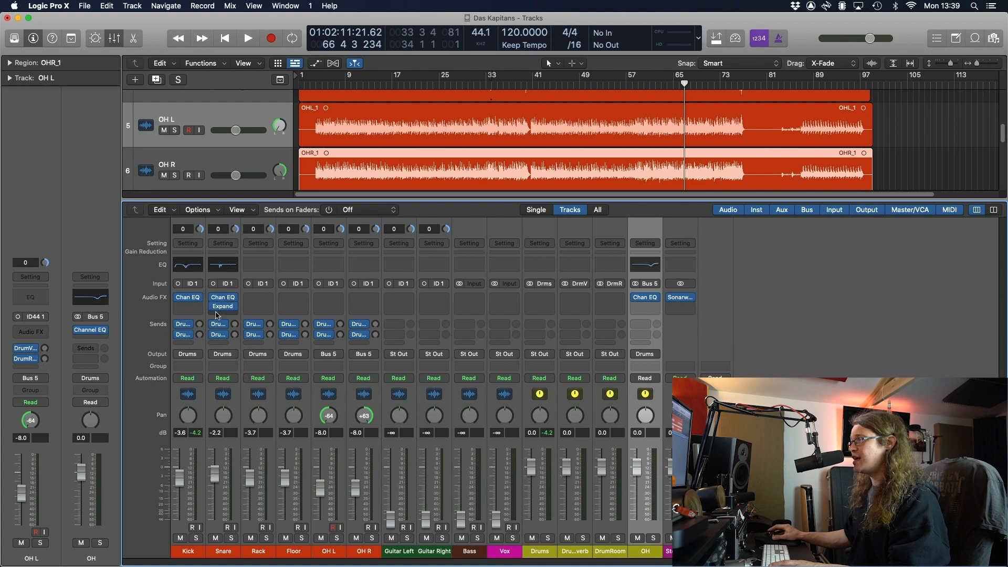
Reposition the Kick's EQ window and set the Vintage Tube EQ low boost frequency to 55.5 Hz
click(188, 315)
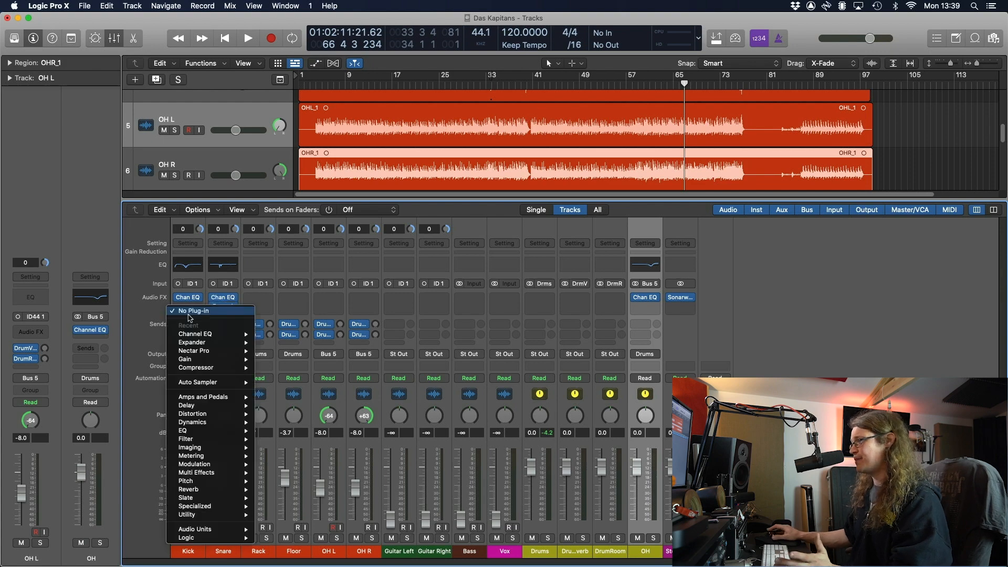
mouse_move(238, 539)
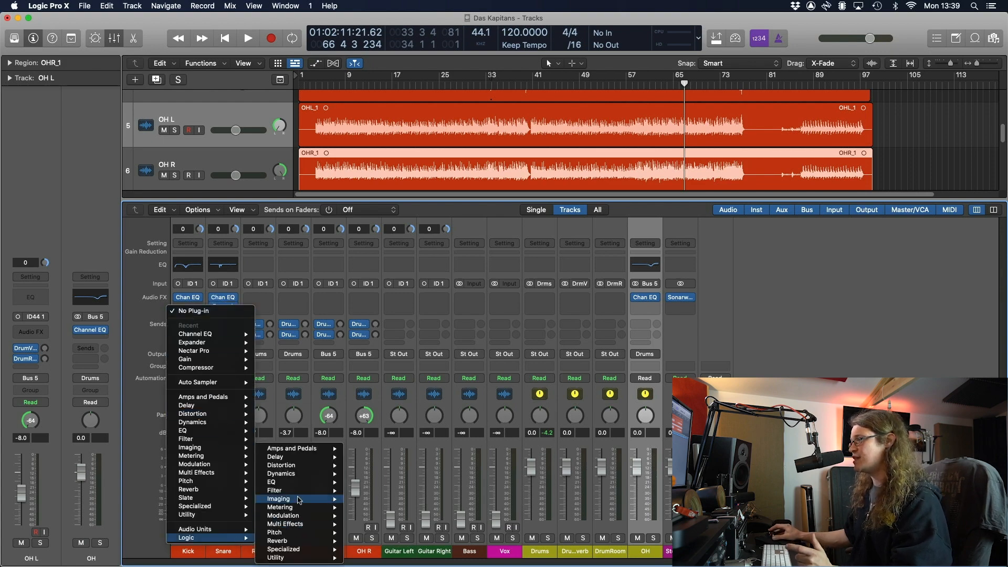
mouse_move(308, 483)
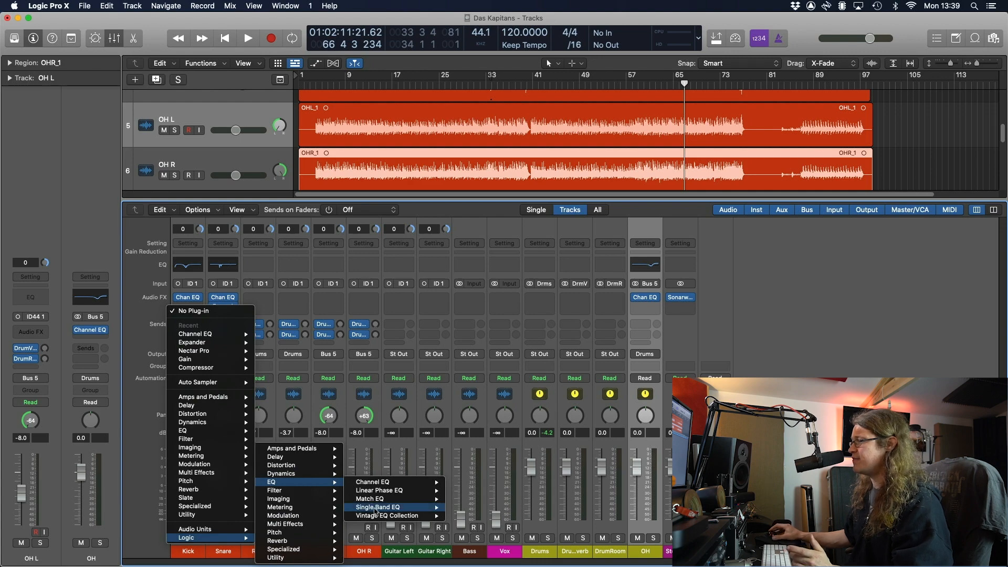
mouse_move(383, 516)
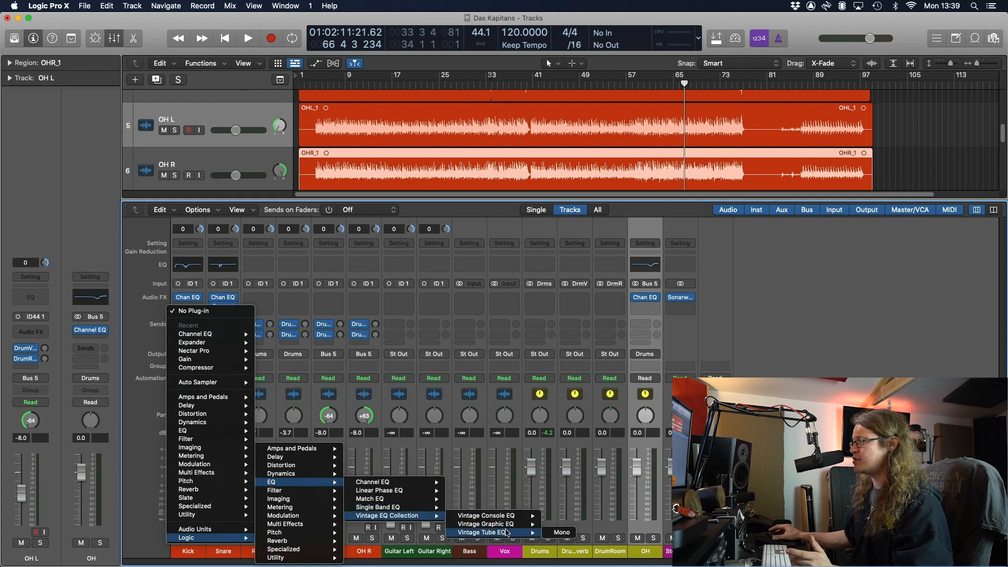
click(551, 532)
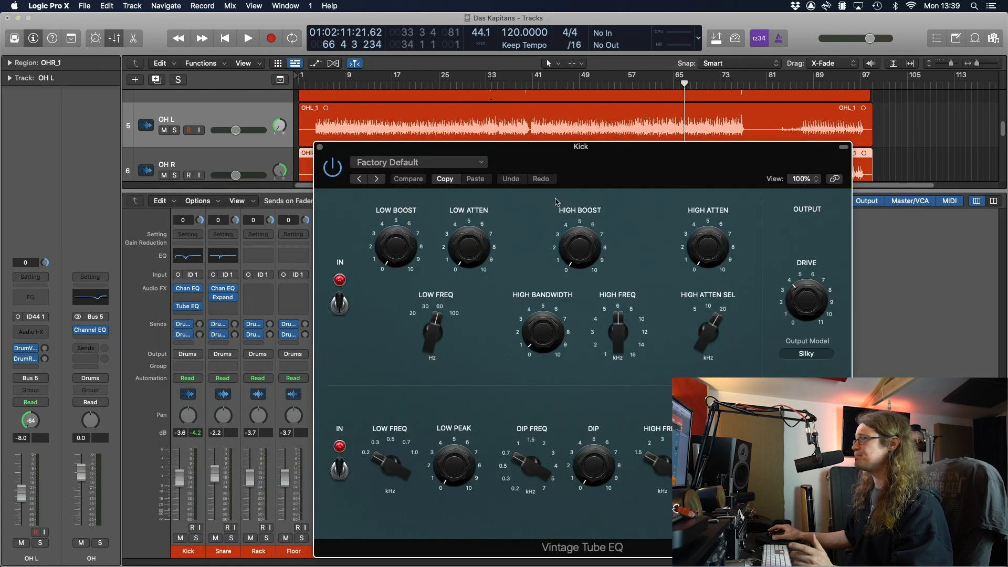
drag(573, 164, 541, 142)
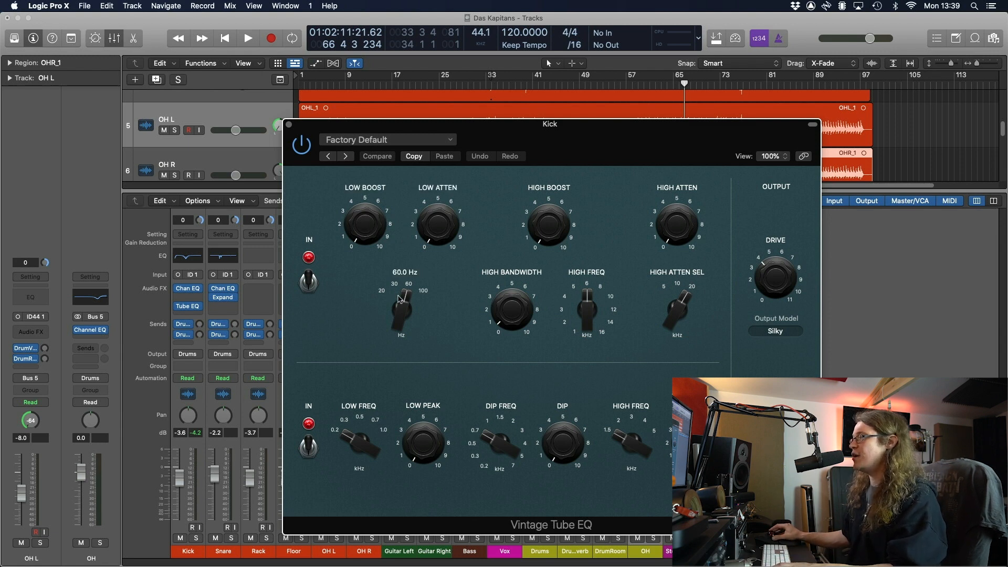
drag(402, 298, 400, 305)
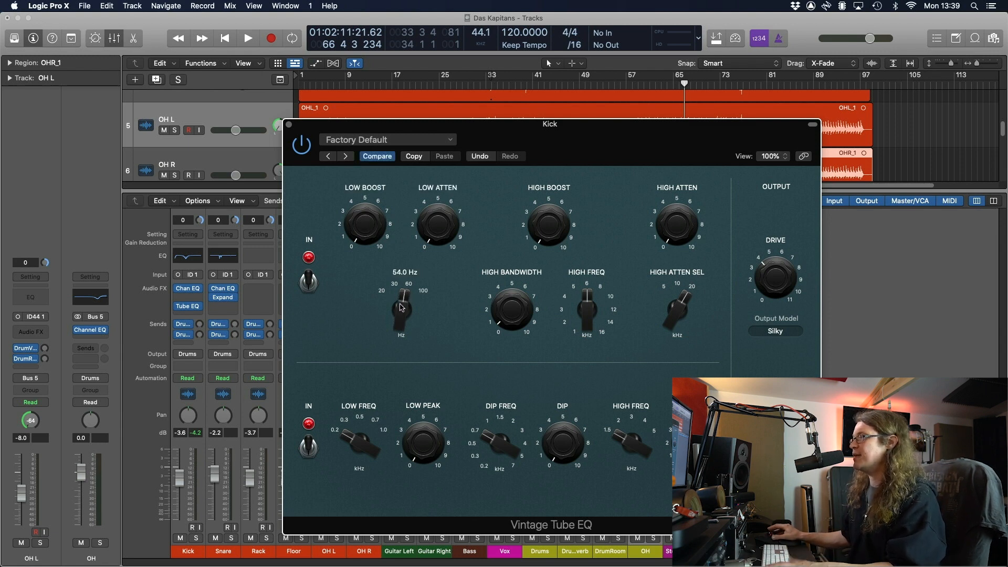
Solo the Kick and raise the low boost and low attenuation during playback
click(198, 540)
key(space)
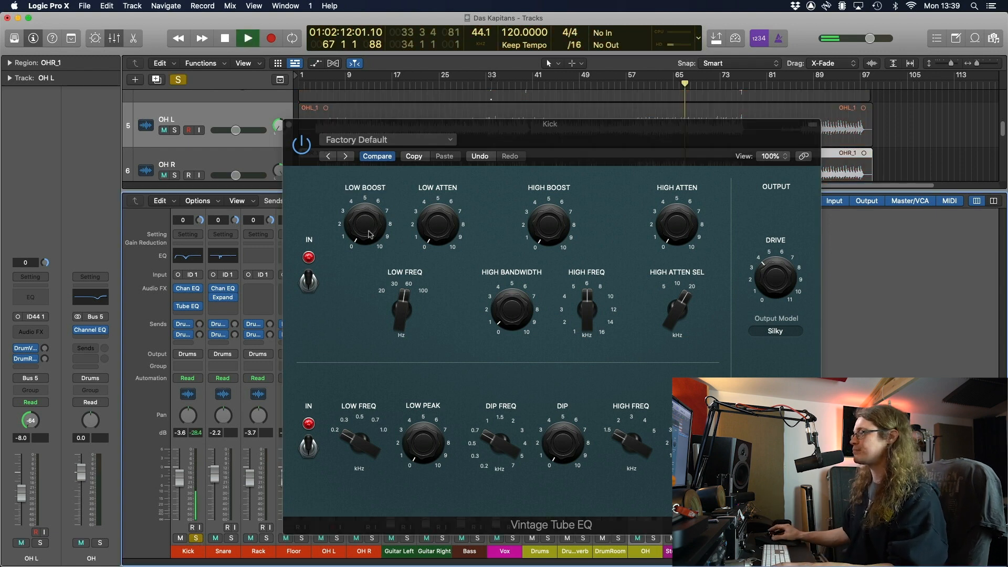
drag(365, 210, 367, 168)
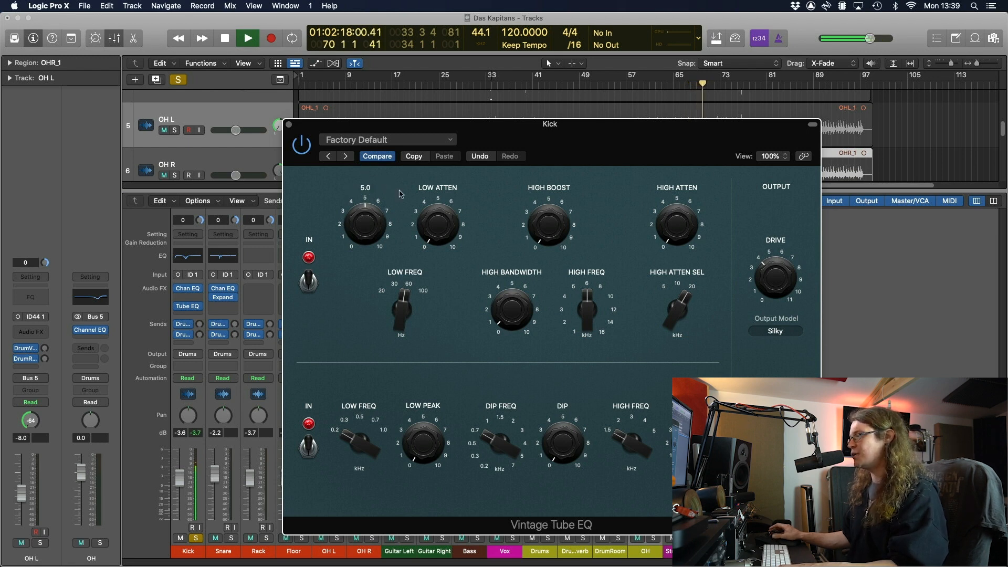
key(space)
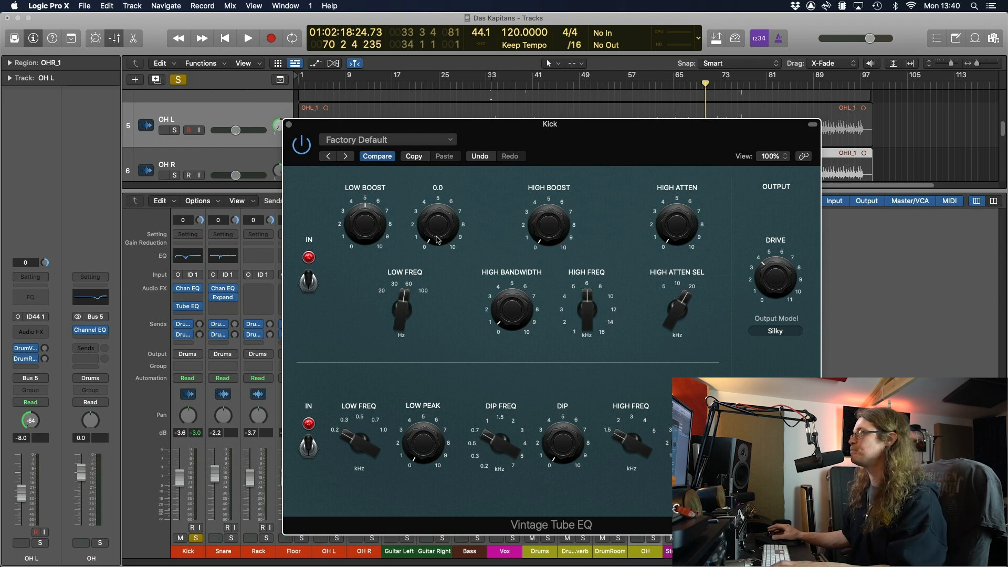
key(space)
drag(439, 237, 436, 149)
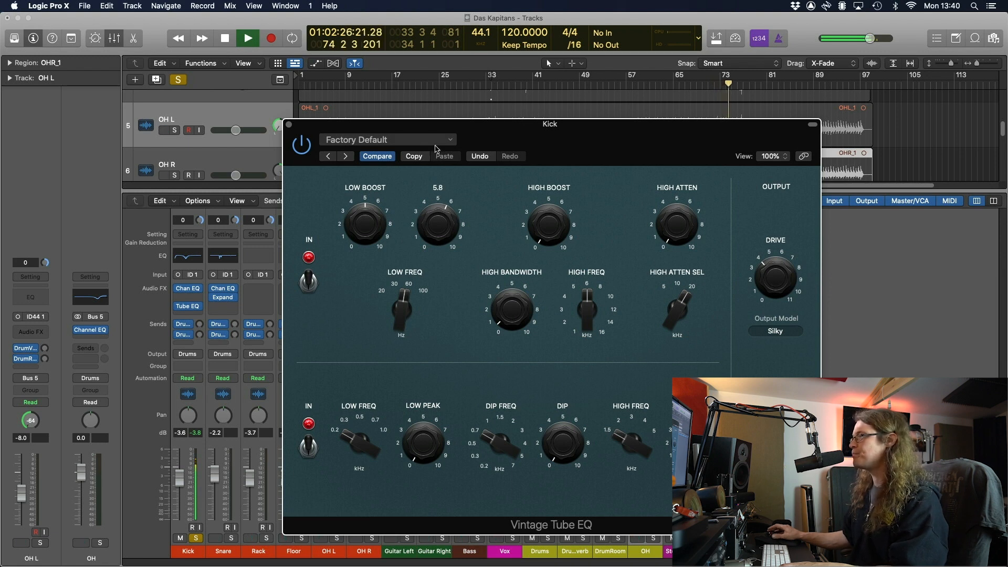
Compare the EQ's upper section bypassed from bar 33, then close the plug-in and solo the Snare
click(309, 283)
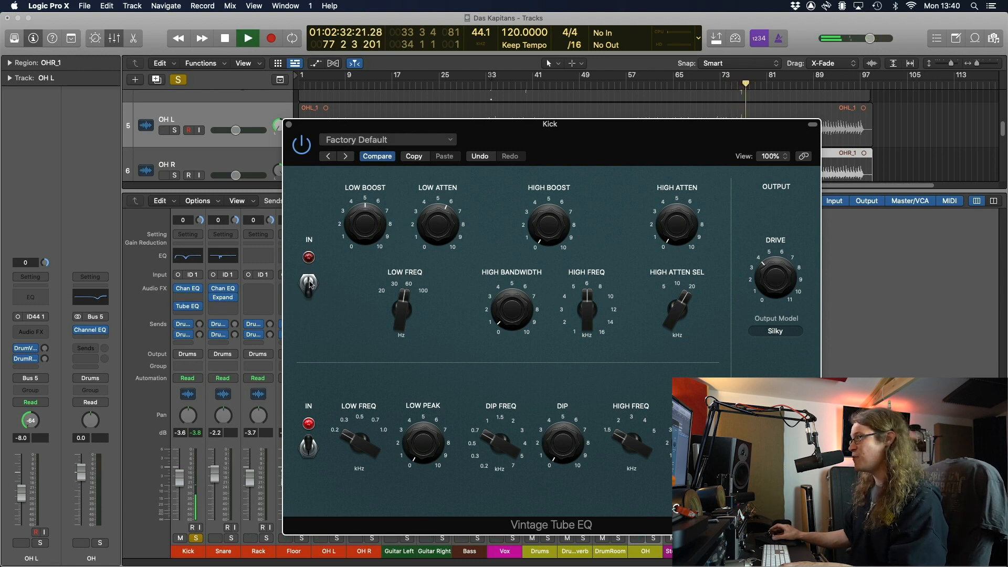
click(309, 283)
click(483, 86)
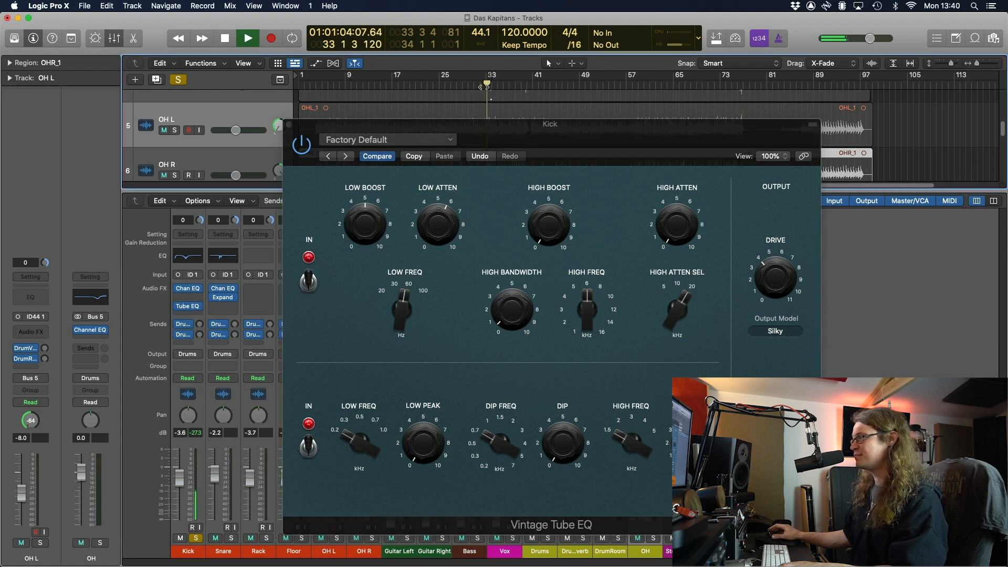
click(310, 288)
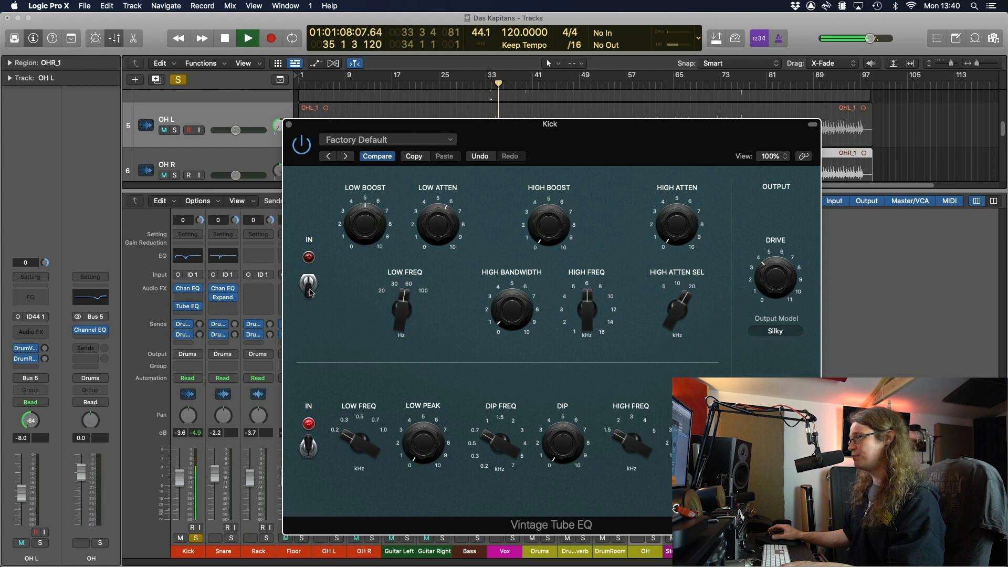
click(310, 288)
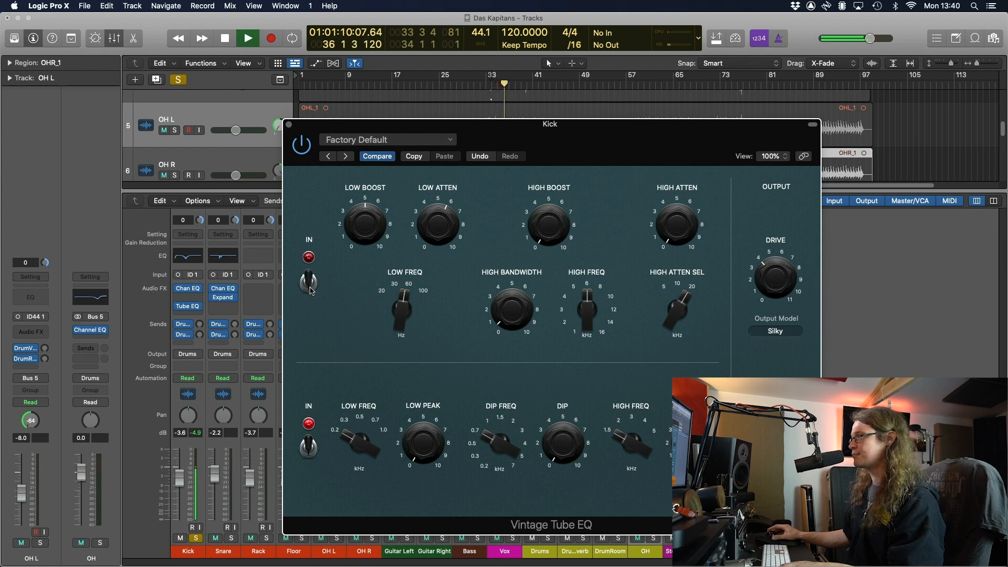
key(space)
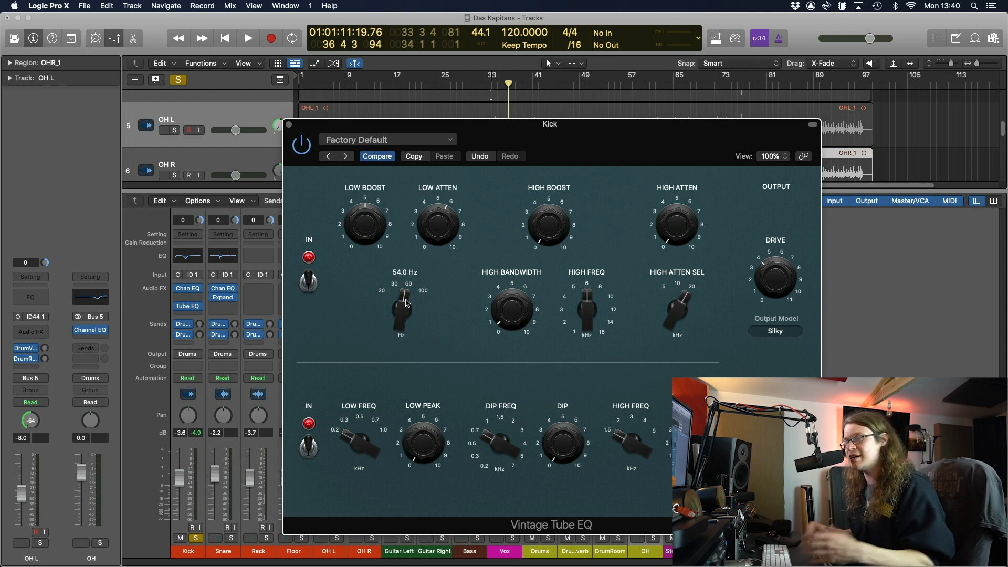
click(288, 125)
click(233, 538)
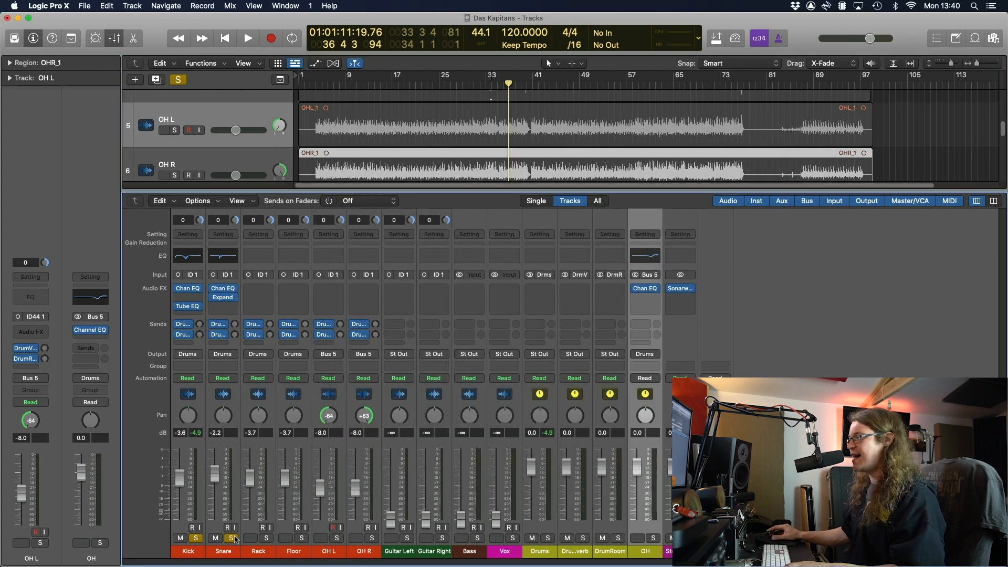
Unsolo the Kick and insert a mono Vintage Console EQ in the Snare's next slot
click(198, 539)
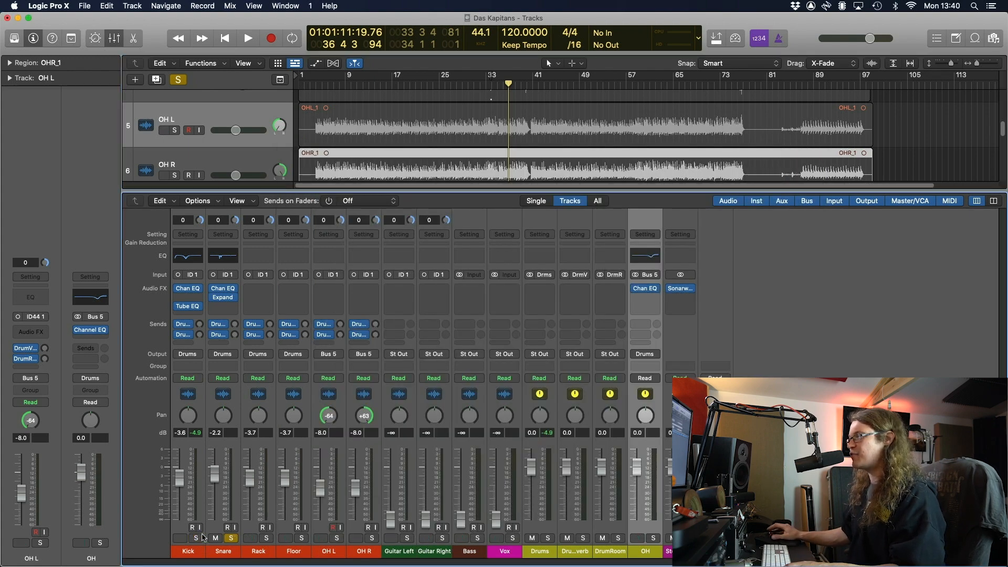
click(223, 307)
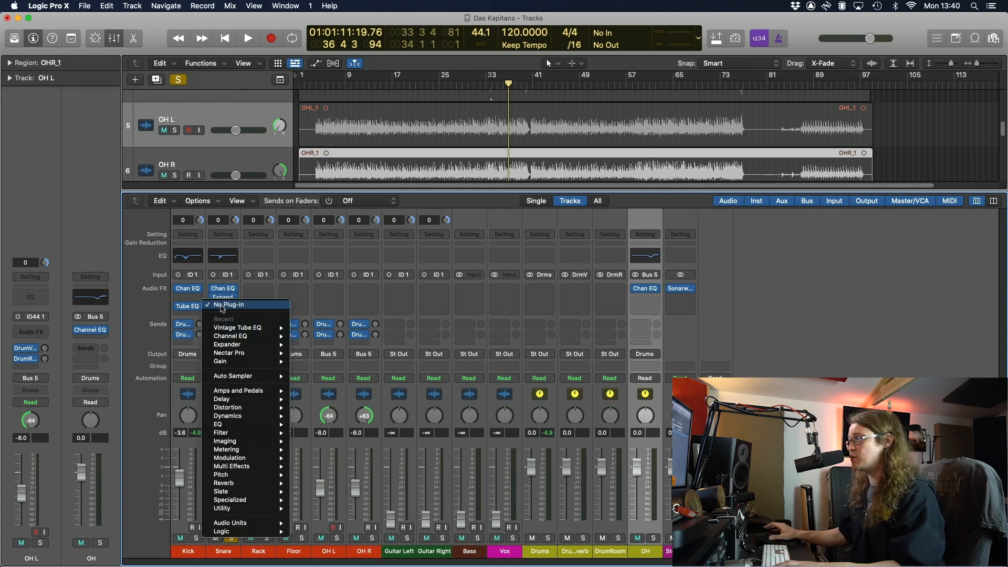
mouse_move(246, 531)
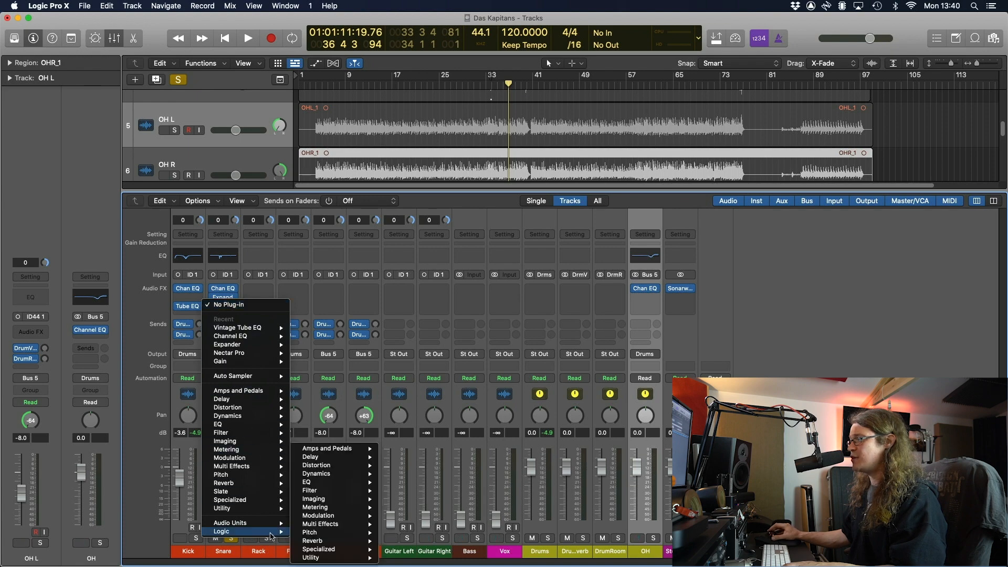
mouse_move(338, 486)
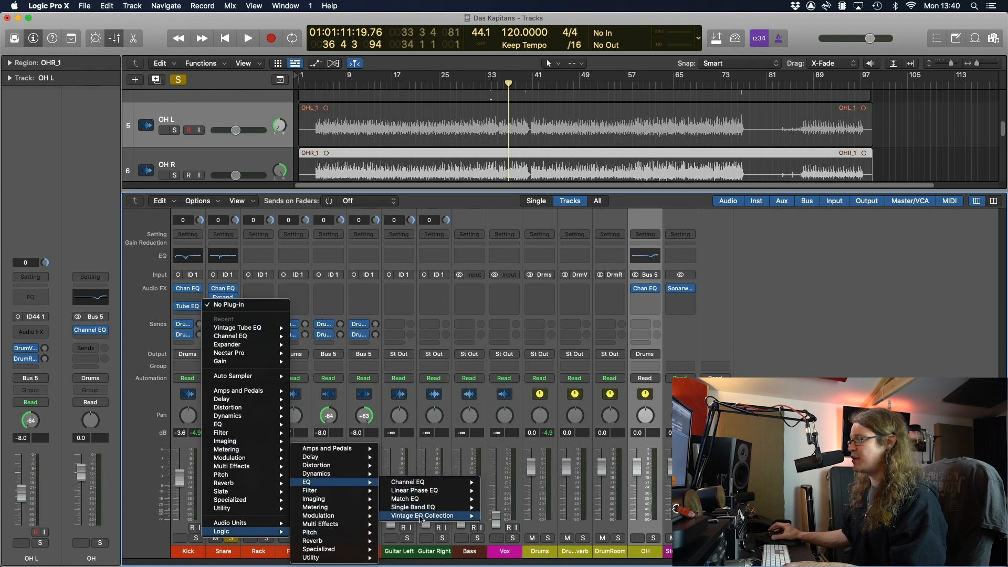
mouse_move(422, 517)
mouse_move(518, 519)
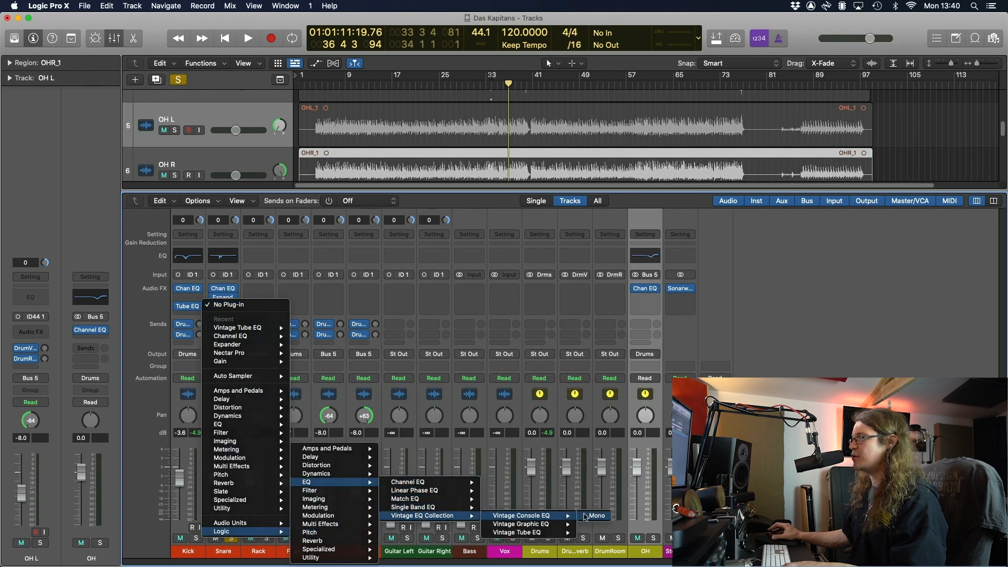
click(595, 515)
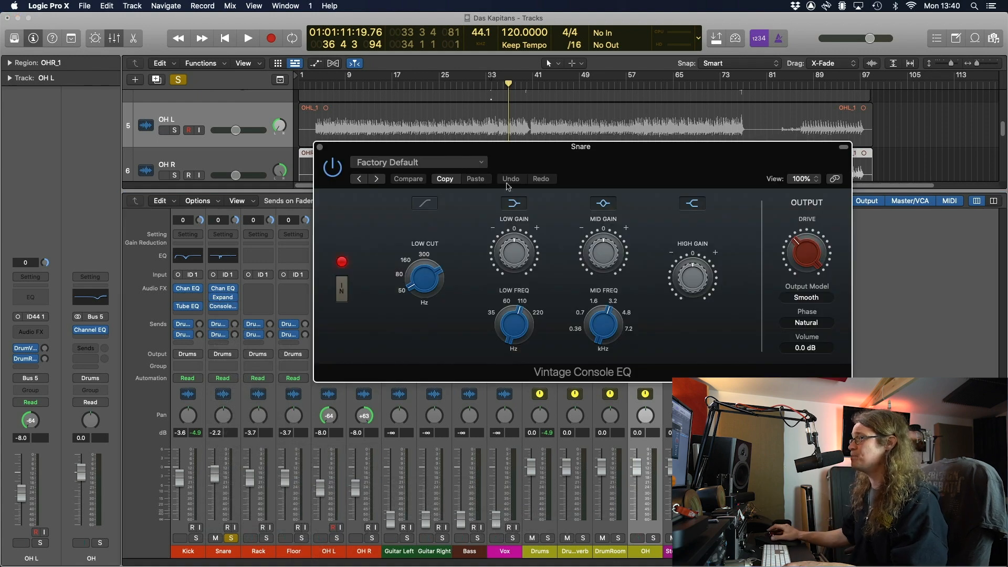
Boost the Snare's Vintage Console EQ low gain to 3.5 dB at about 143 Hz
drag(523, 310, 525, 293)
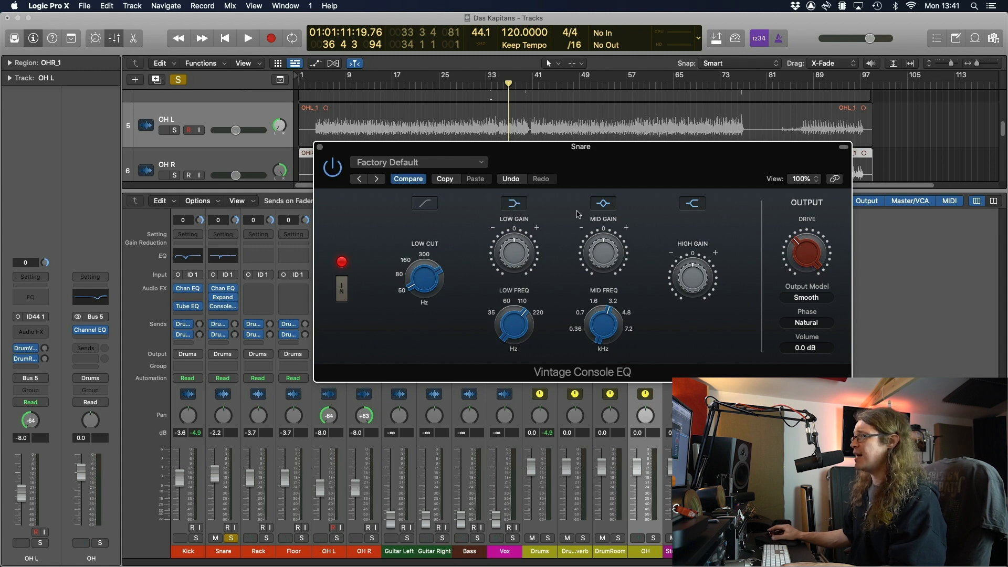
mouse_move(611, 320)
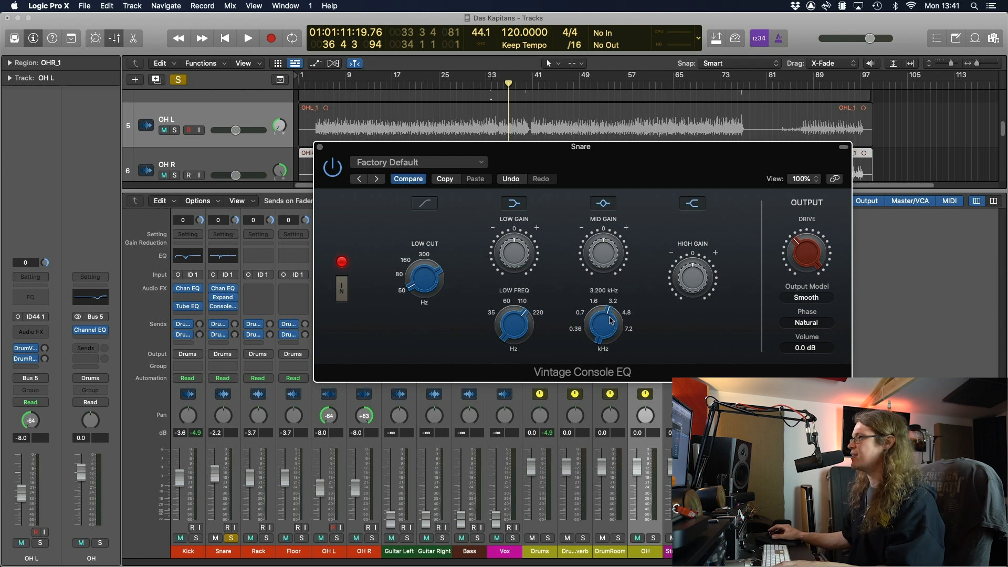
mouse_move(545, 249)
key(space)
mouse_move(524, 321)
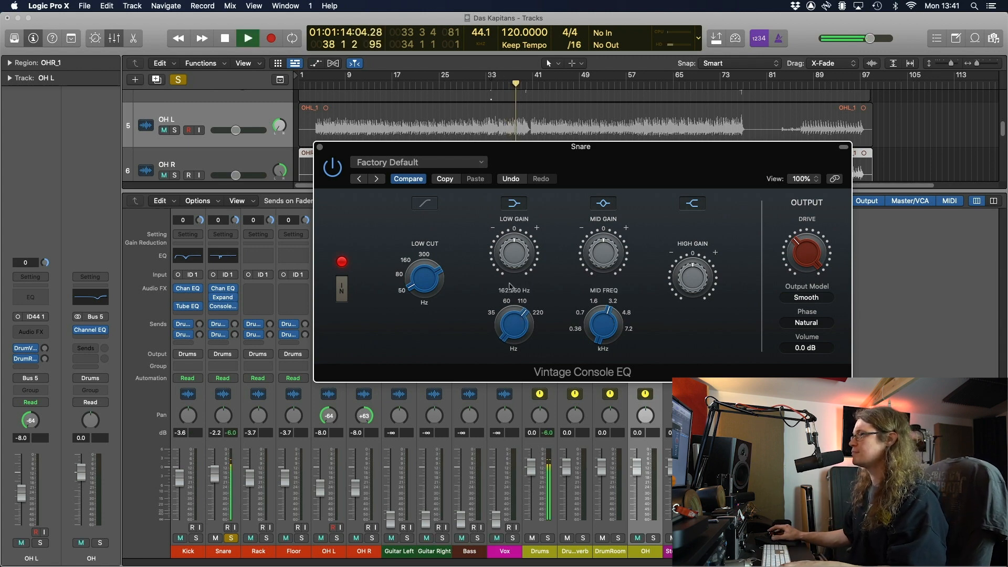
drag(507, 258, 507, 224)
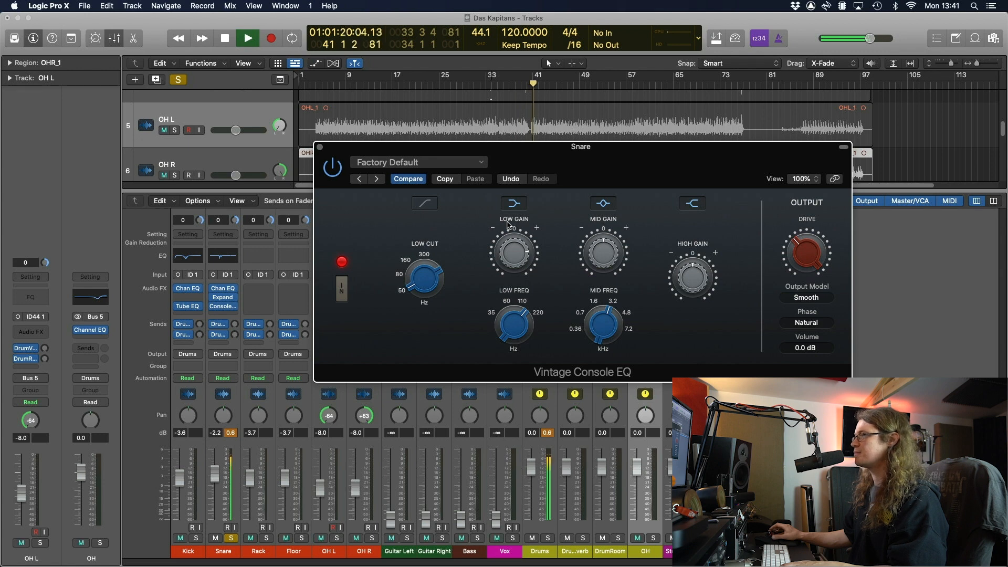
drag(521, 319, 517, 262)
Reset the Snare peak readout and raise the mid band at 5.44 kHz by 3.1 dB
click(235, 434)
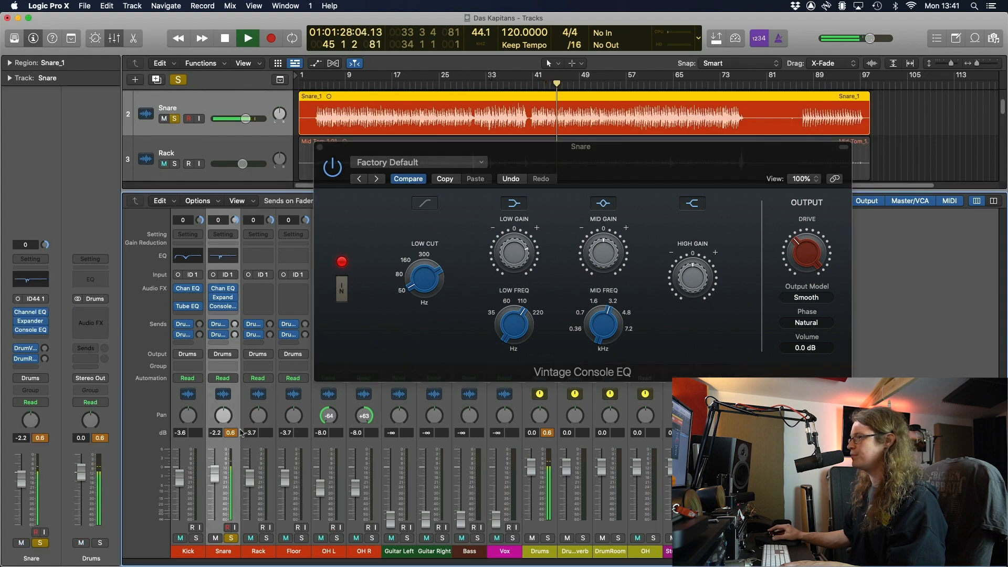
click(235, 434)
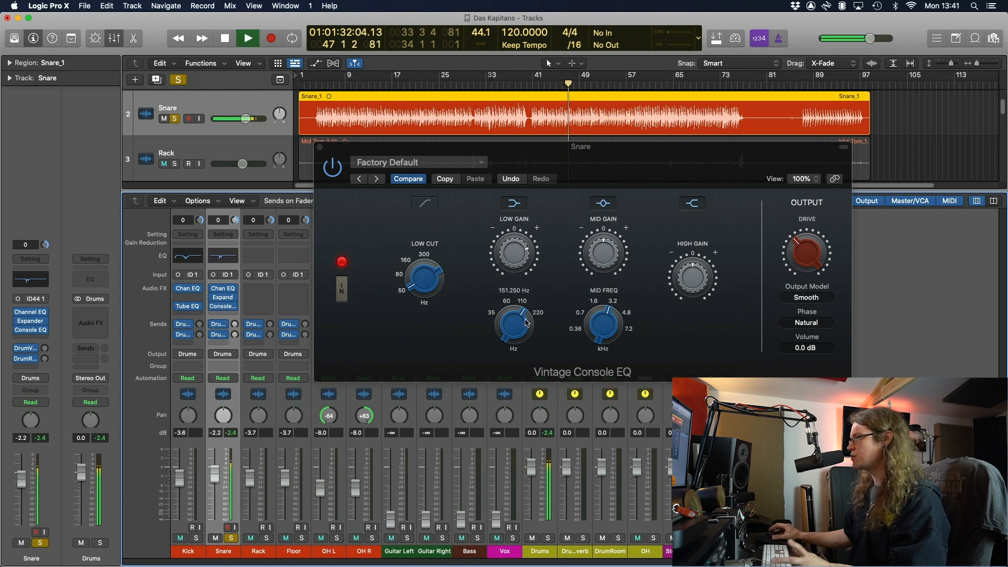
click(604, 314)
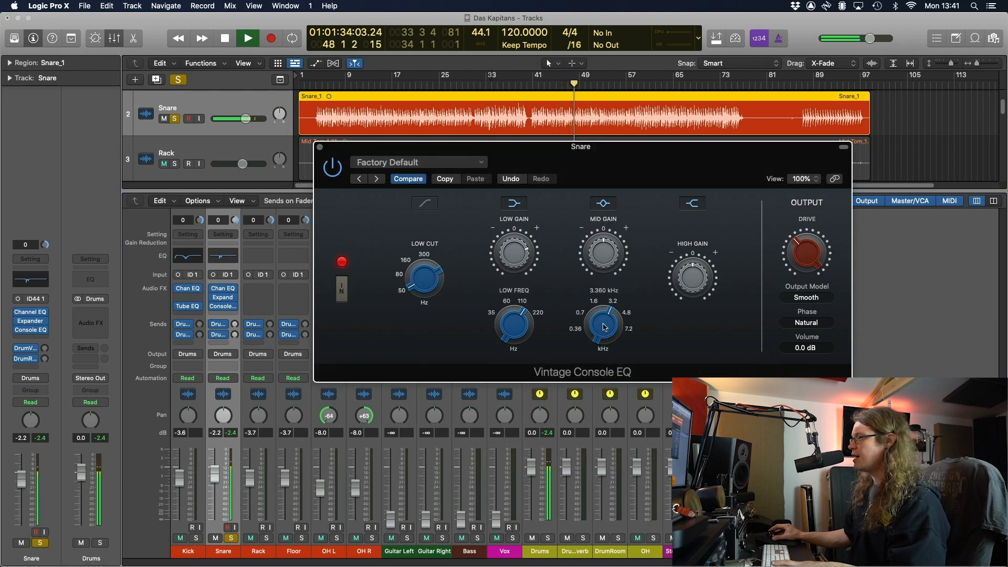
drag(604, 313, 608, 293)
drag(603, 250, 605, 220)
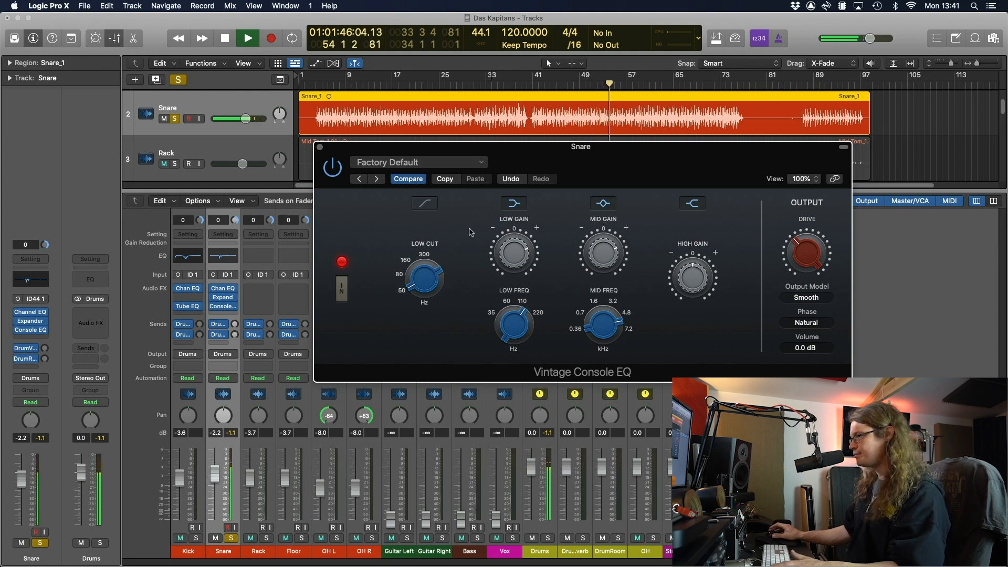
key(space)
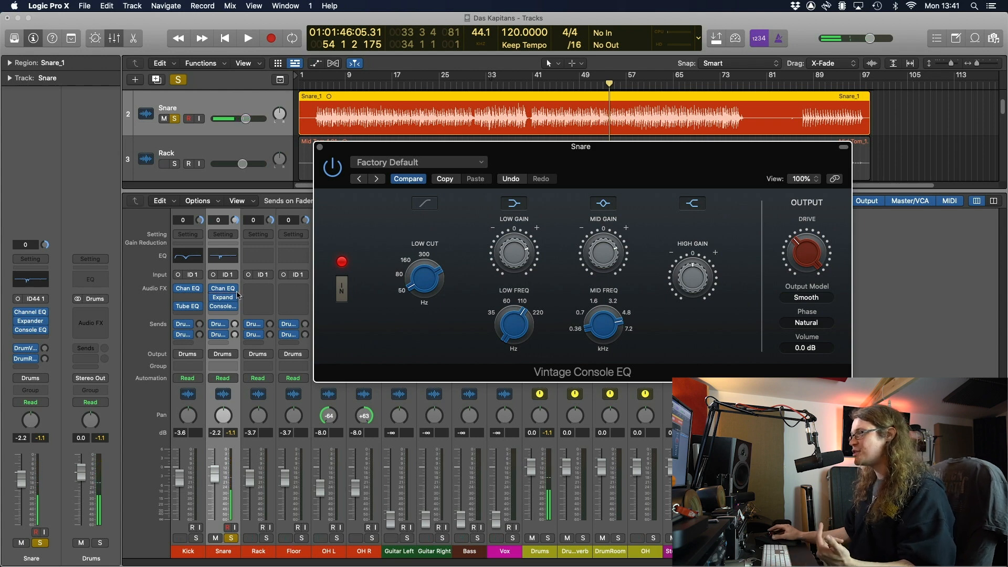
Compare the Snare with its Channel EQ bypassed, then reactivate it
mouse_move(217, 293)
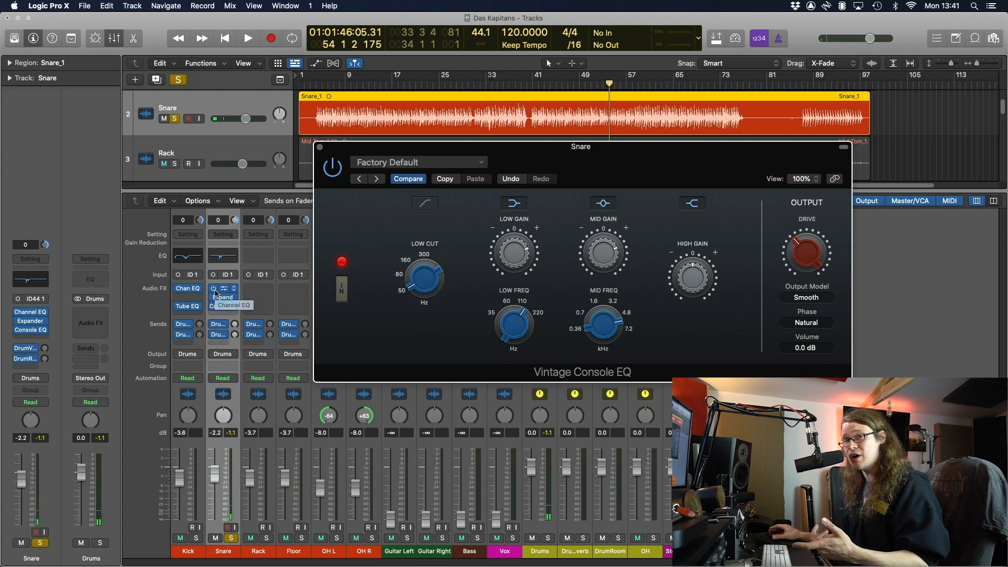
click(214, 288)
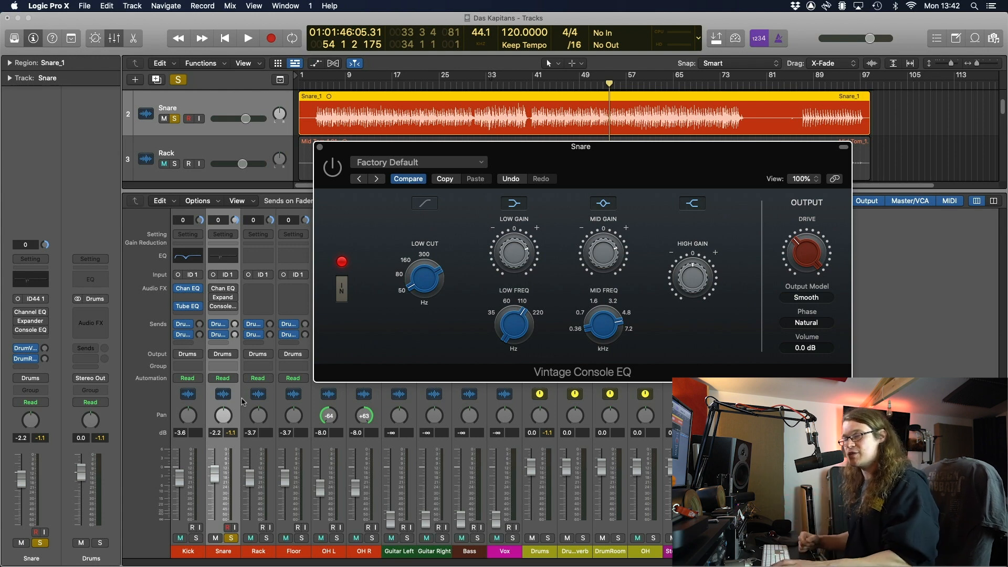
key(space)
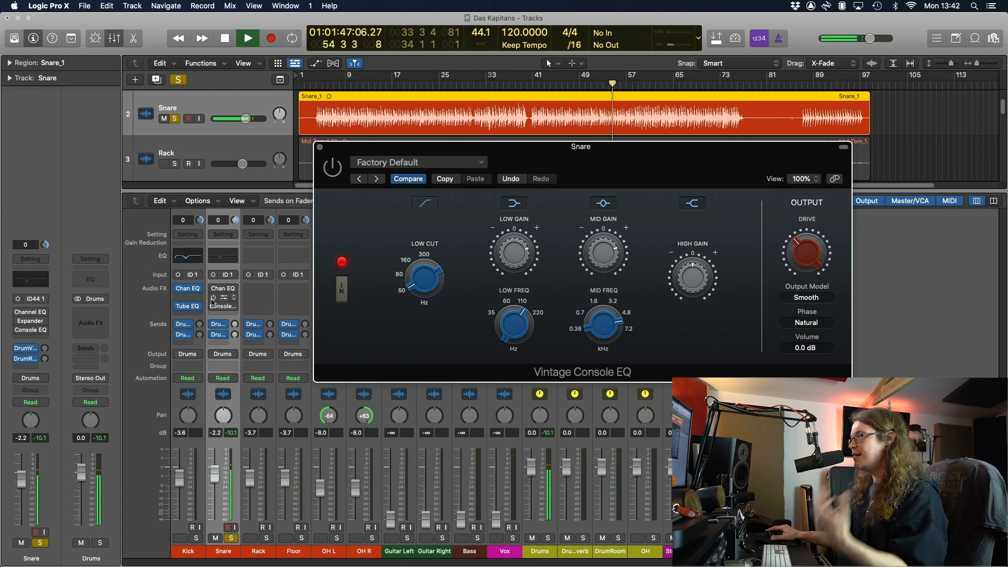
mouse_move(214, 292)
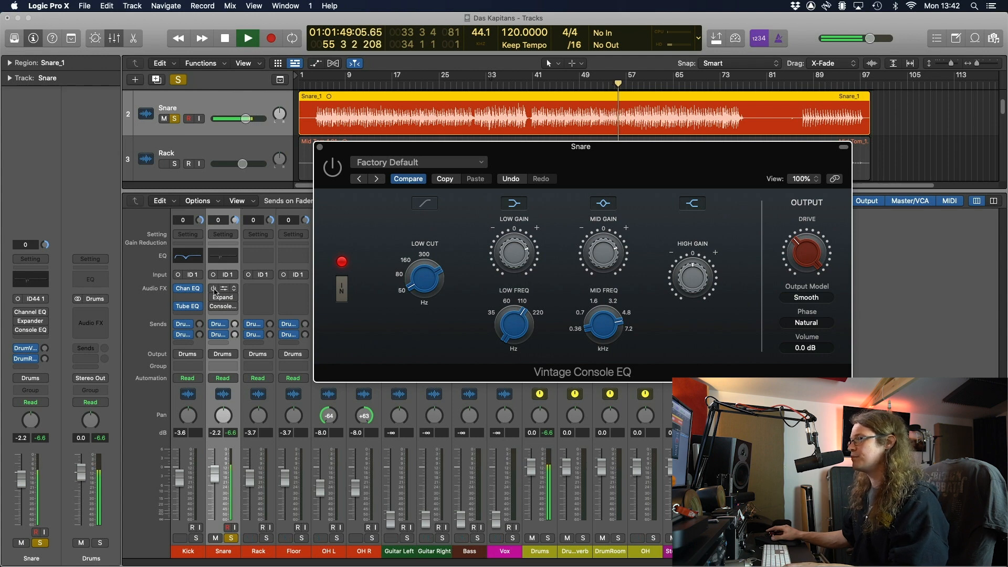
click(213, 289)
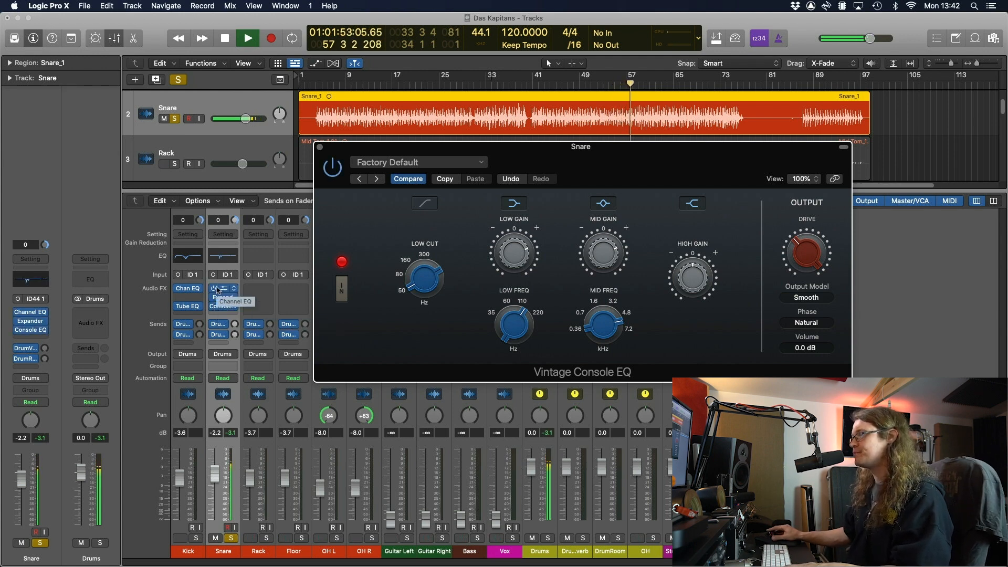
Bypass and re-enable all Snare plugins, then unsolo the Snare and close the Vintage Console EQ
drag(213, 289, 215, 309)
mouse_move(215, 308)
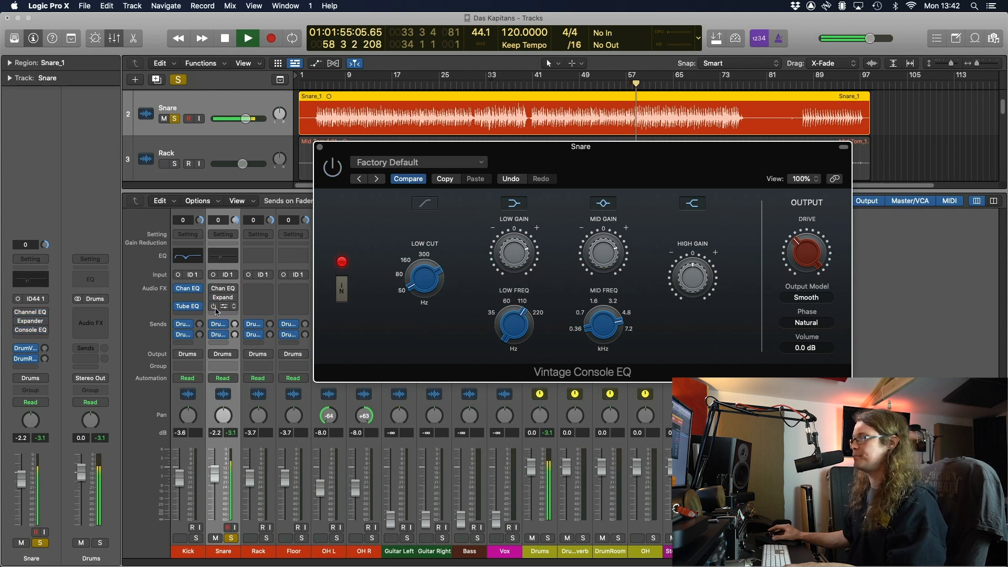
drag(213, 307, 213, 288)
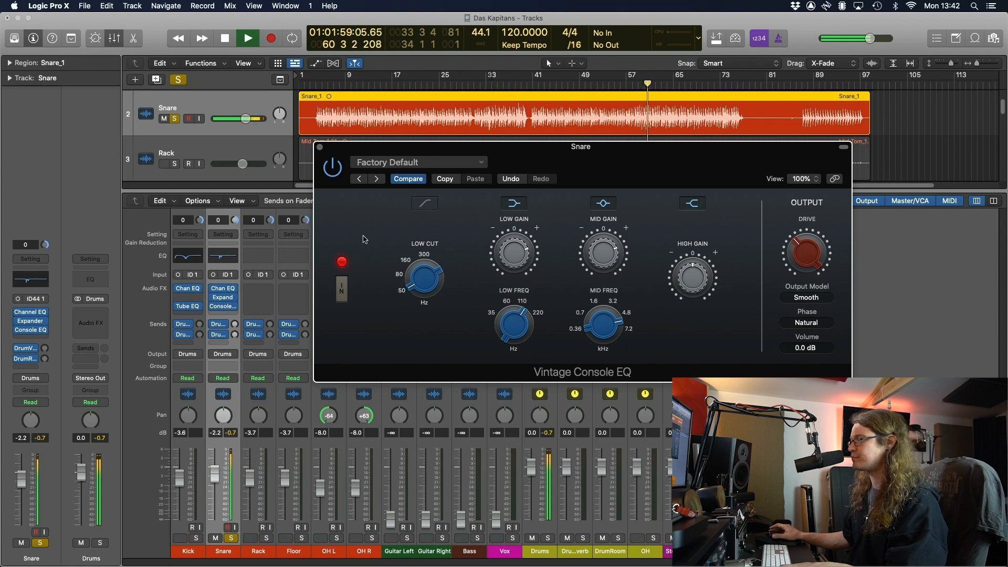
key(space)
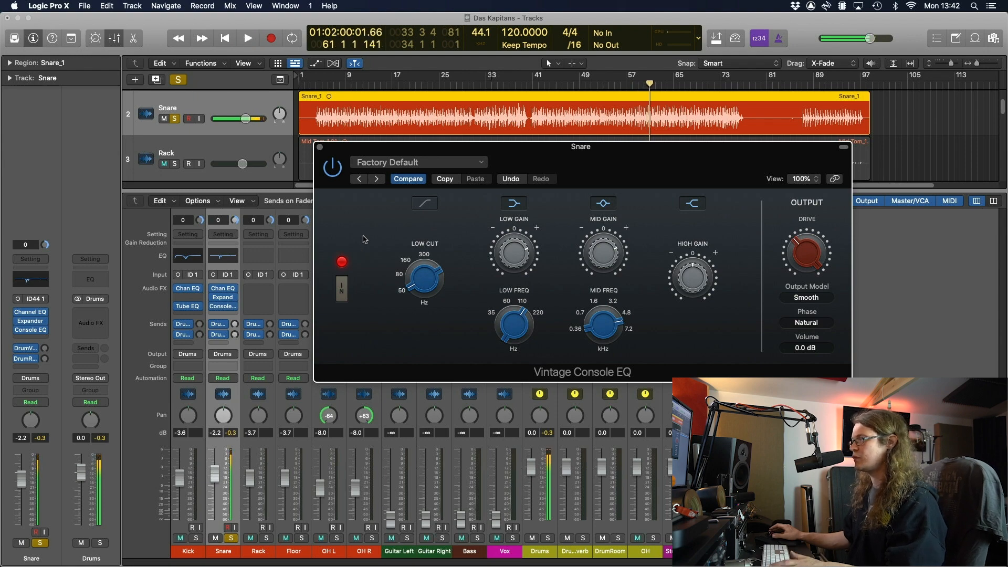
click(234, 437)
click(233, 540)
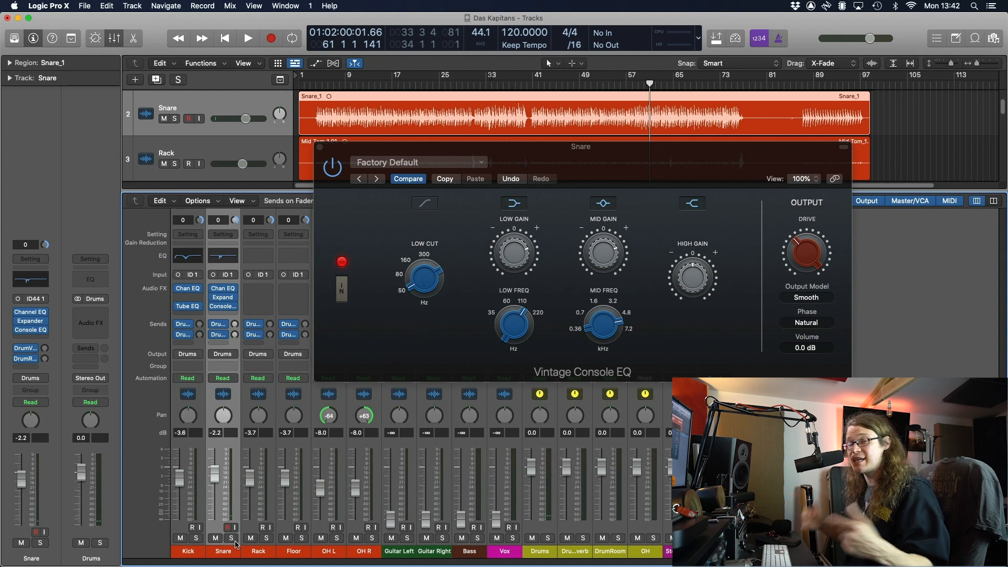
key(space)
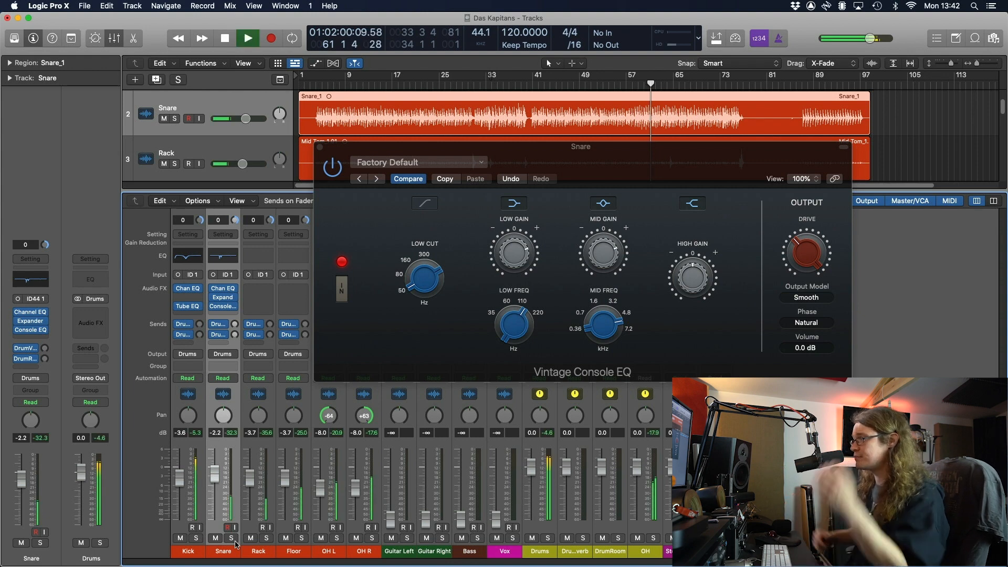
click(320, 147)
Compare the Kick and Snare plugins bypassed against active
click(197, 550)
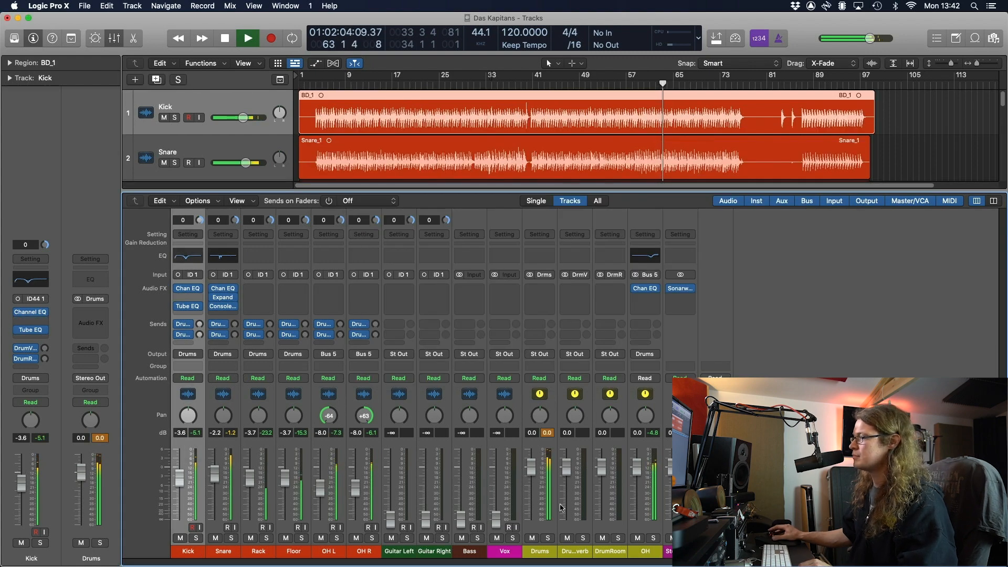
key(cmd+a)
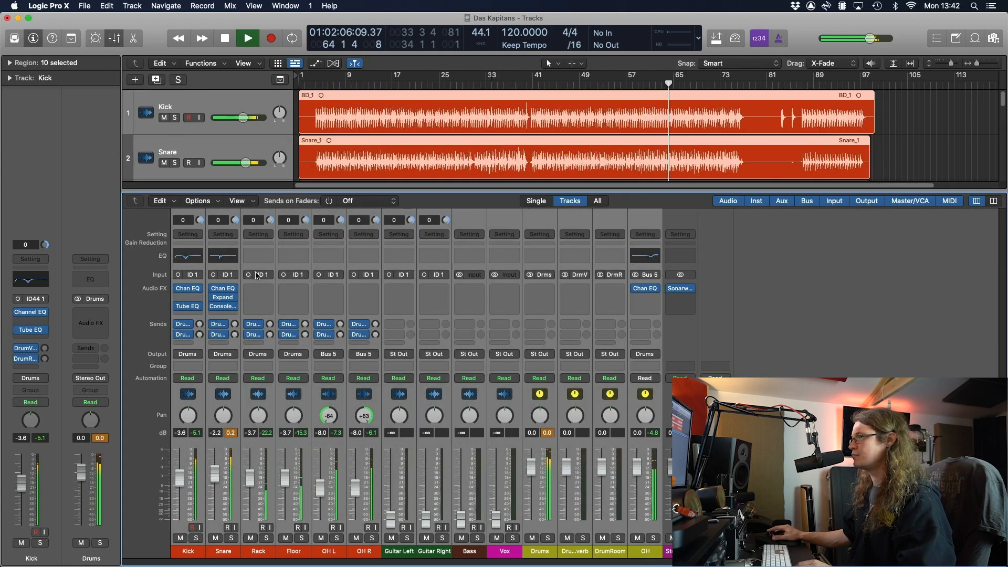
alt+click(213, 288)
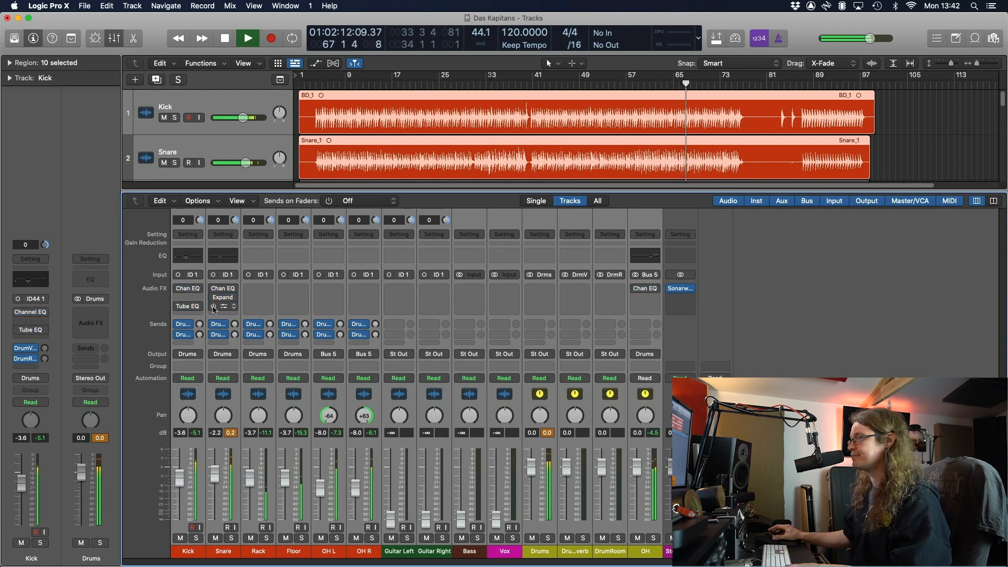
alt+click(214, 306)
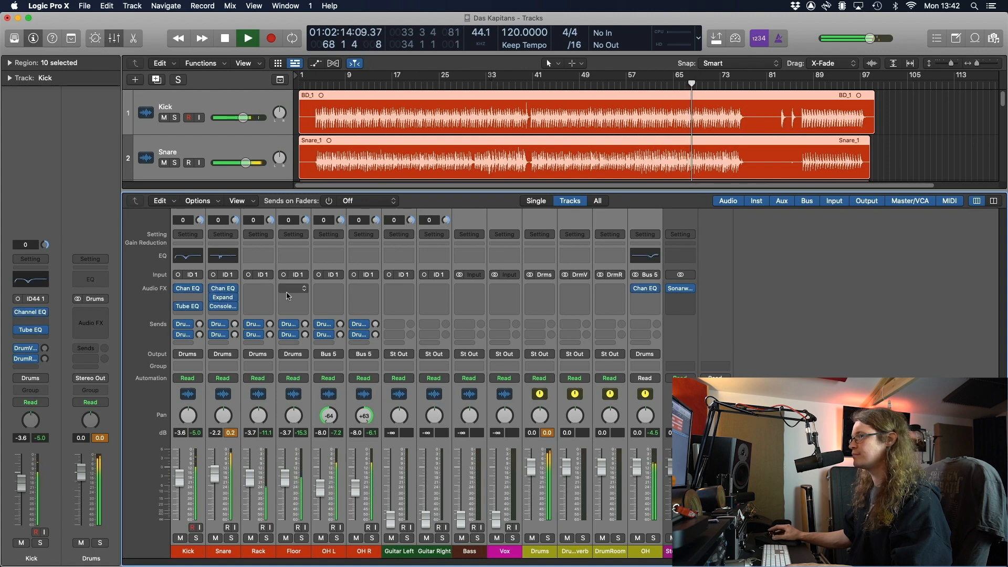
click(232, 433)
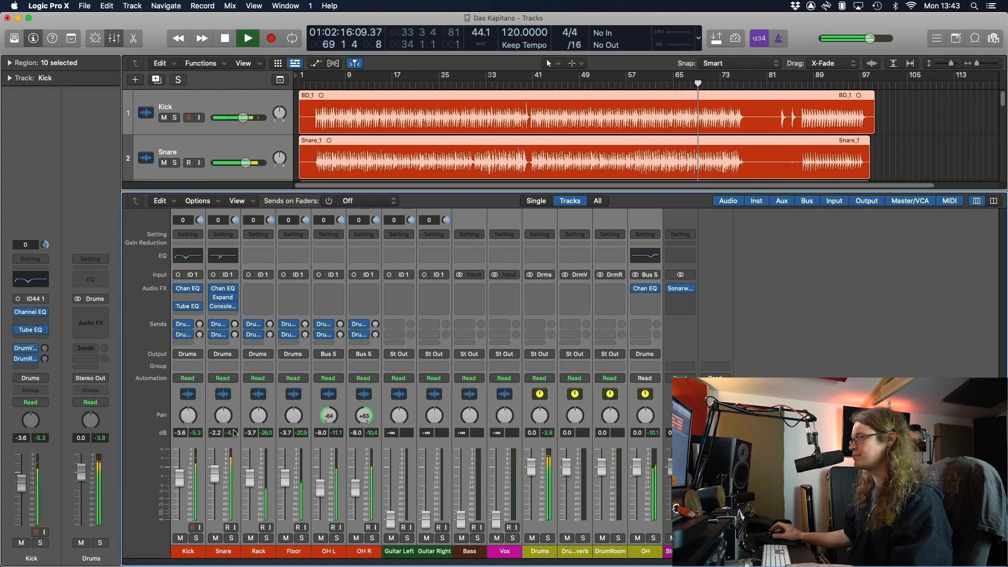
click(223, 552)
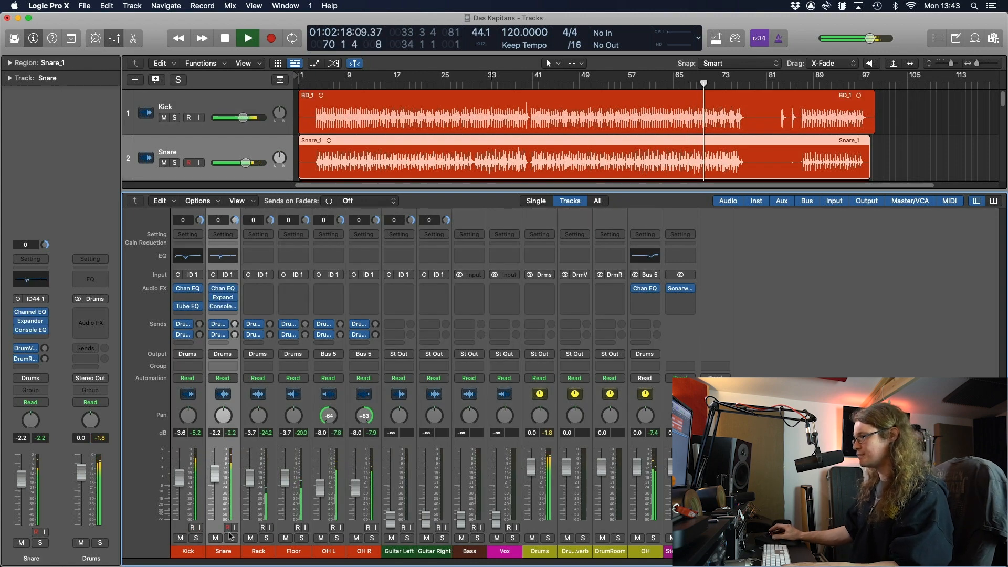
key(space)
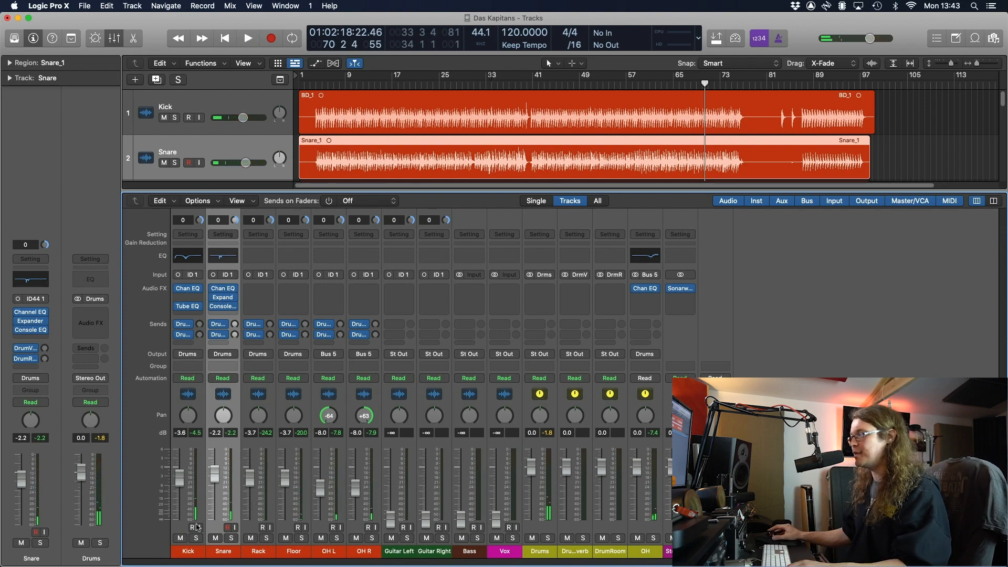
Lower the Kick through Vox channels together by about 2.8 dB, then deselect them
click(235, 434)
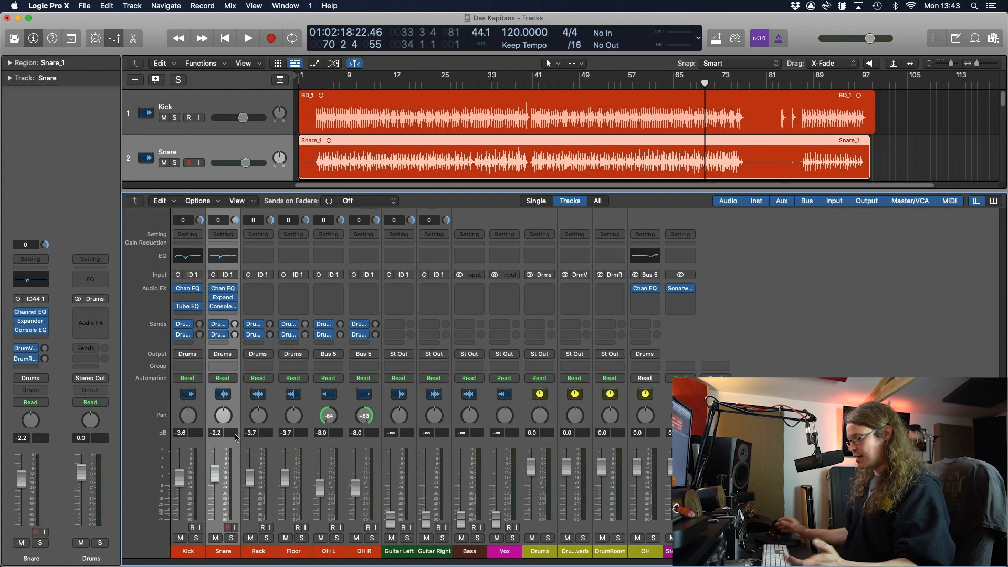
key(super+a)
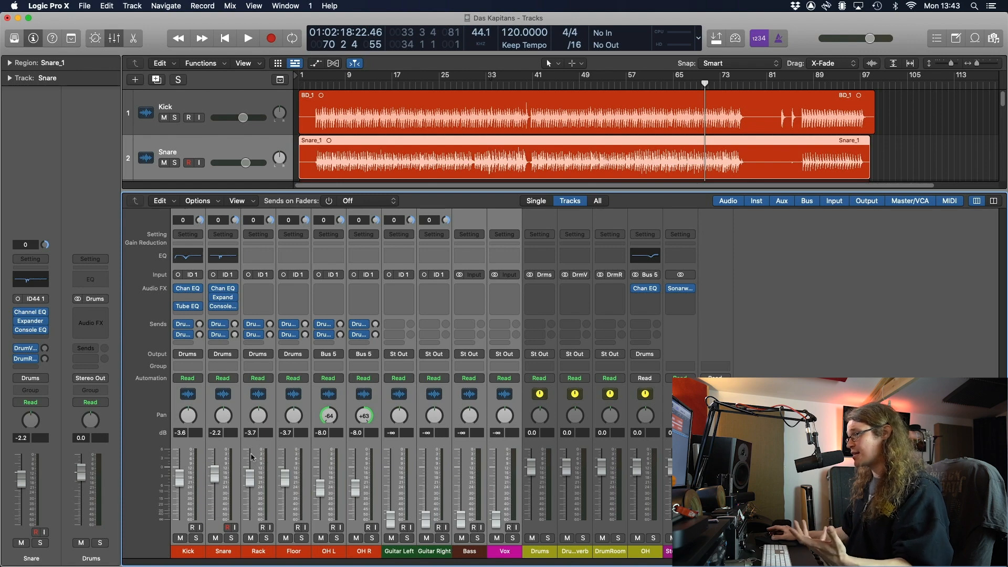
drag(217, 472, 217, 482)
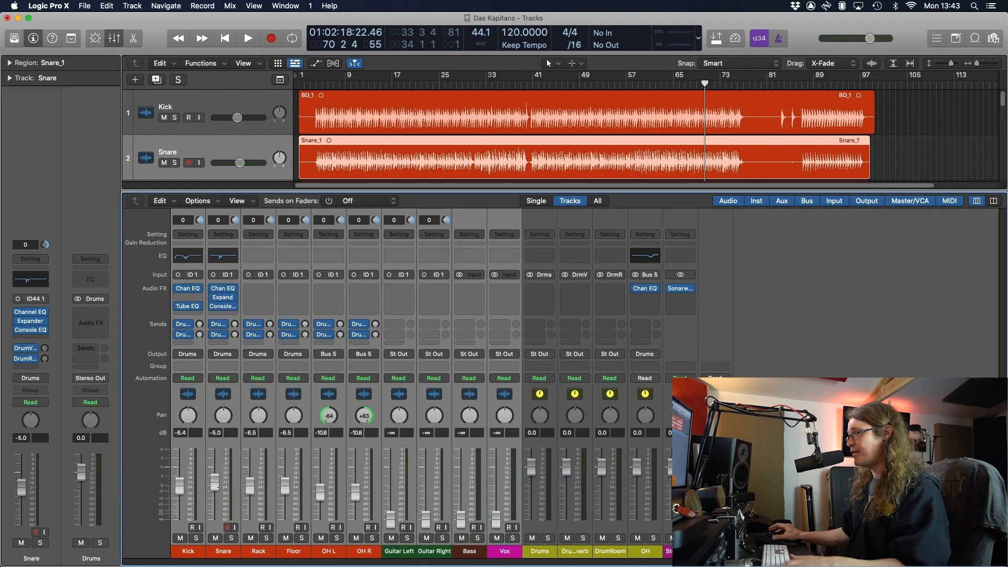
key(alt+shift+d)
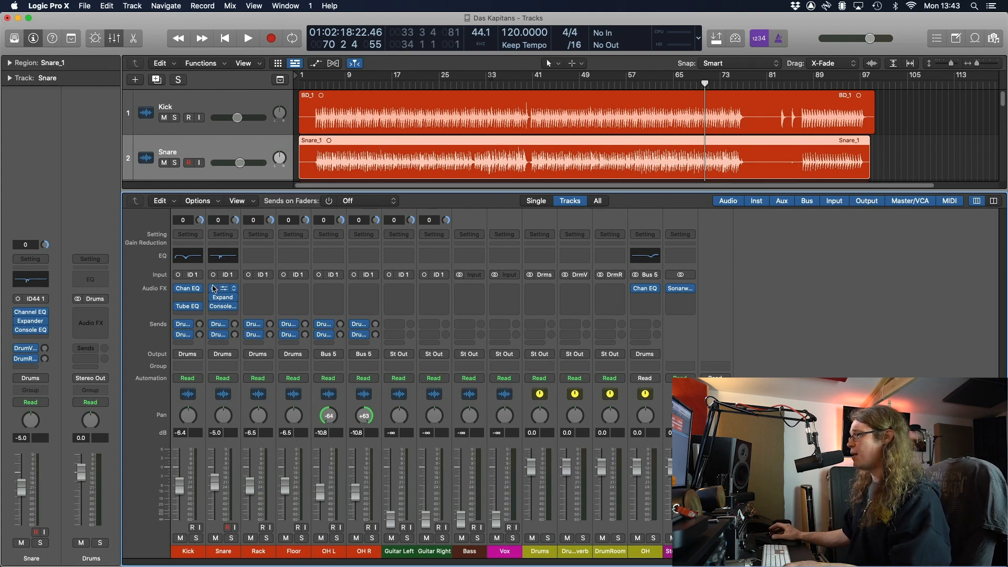
Insert a Compressor on the Drums bus
click(542, 292)
mouse_move(564, 362)
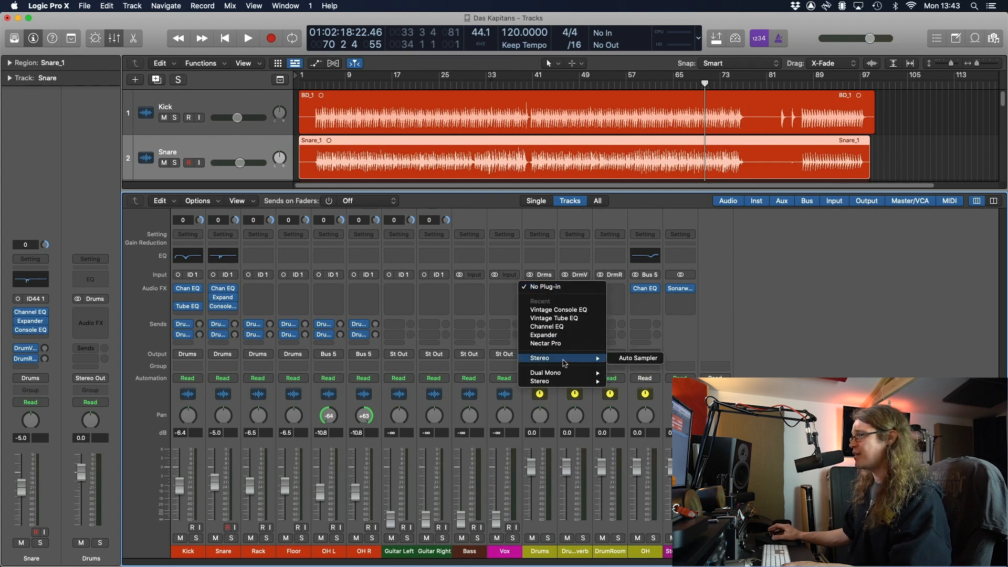
click(822, 367)
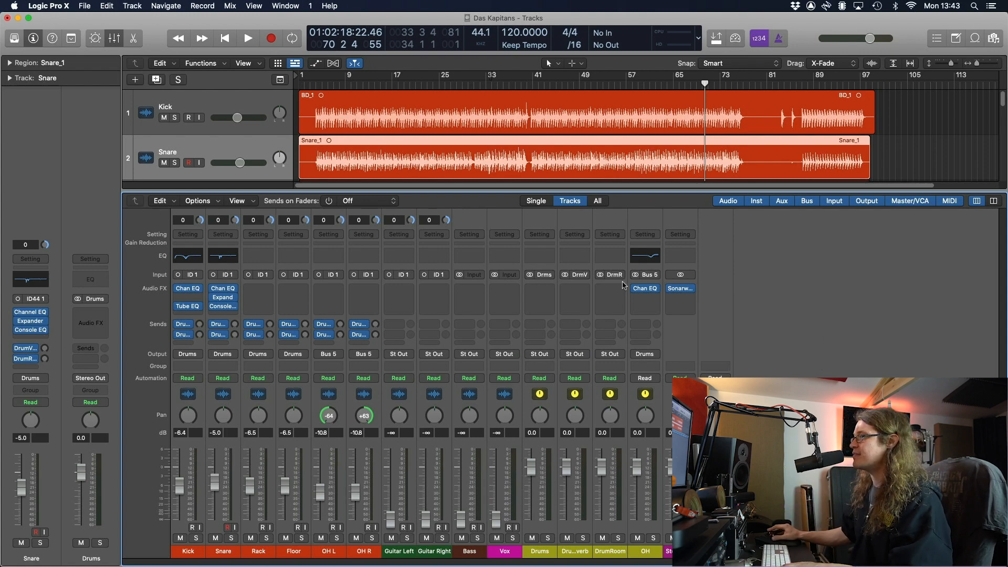
click(540, 290)
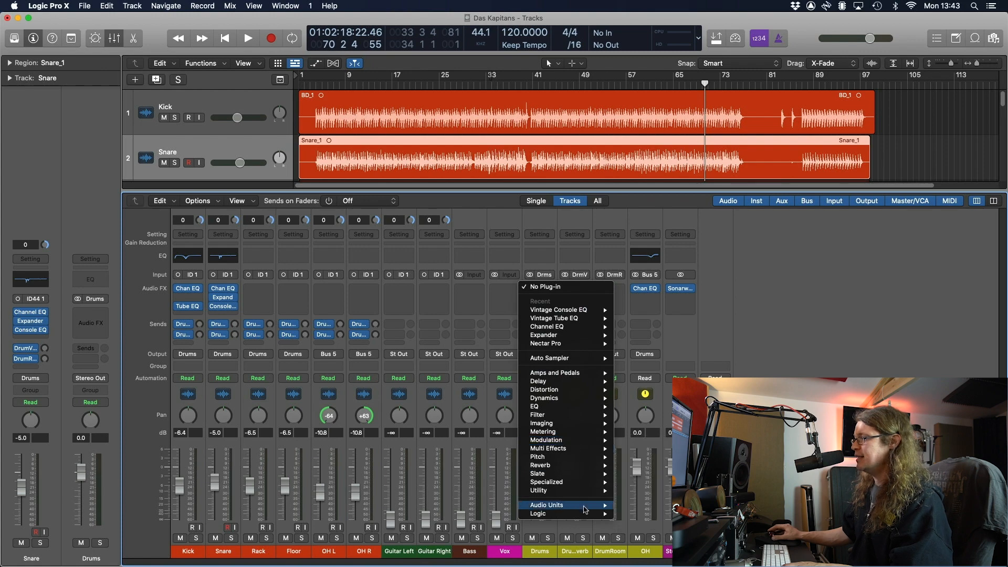
mouse_move(585, 510)
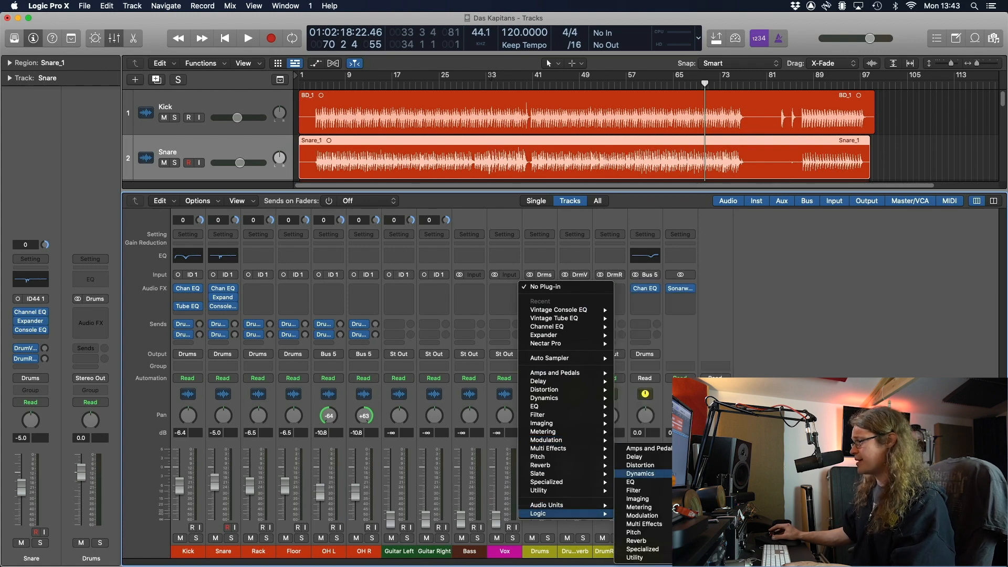
click(735, 482)
Audition the Studio VCA, Studio FET and Classic VCA compressor models
drag(563, 145, 541, 127)
click(452, 198)
click(483, 198)
click(522, 200)
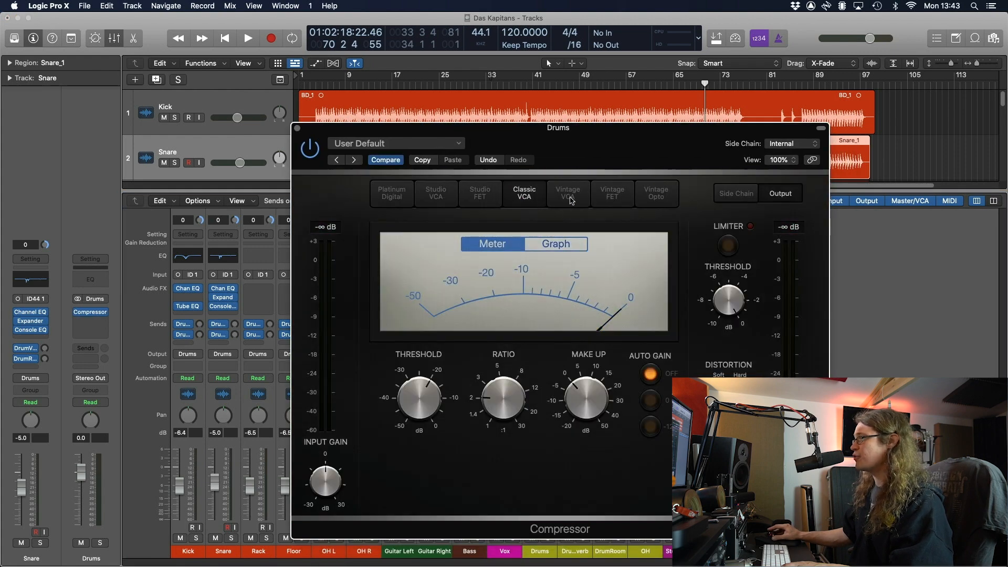
Choose Vintage VCA with a 2.9:1 ratio, 0 dB threshold and 38.0 ms attack
click(568, 199)
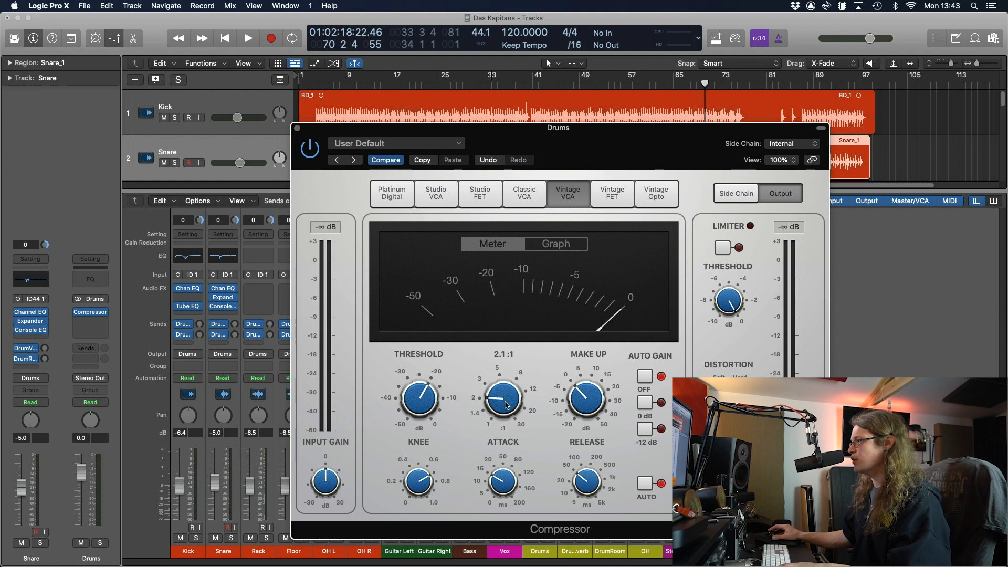
drag(504, 400, 505, 391)
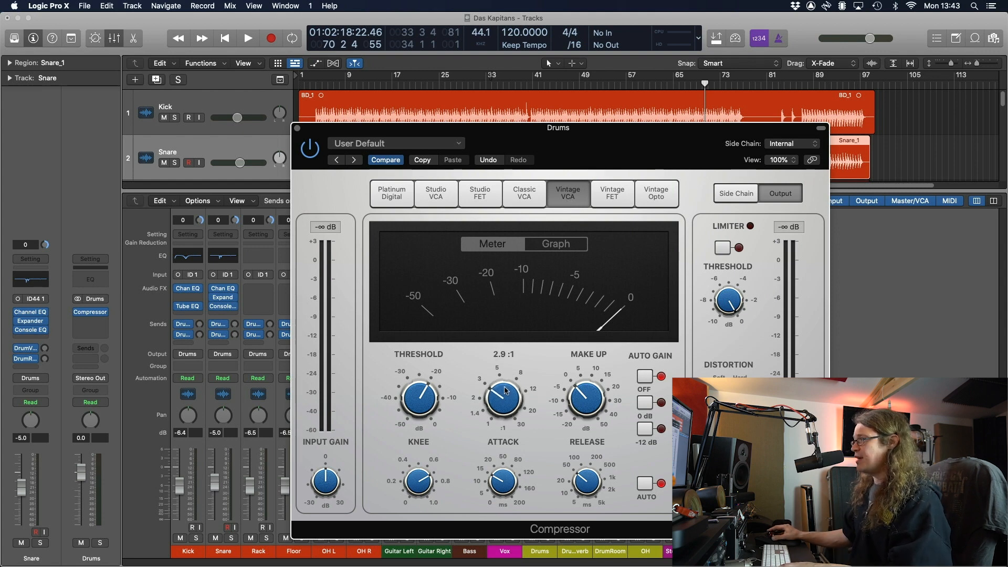
drag(423, 395, 432, 314)
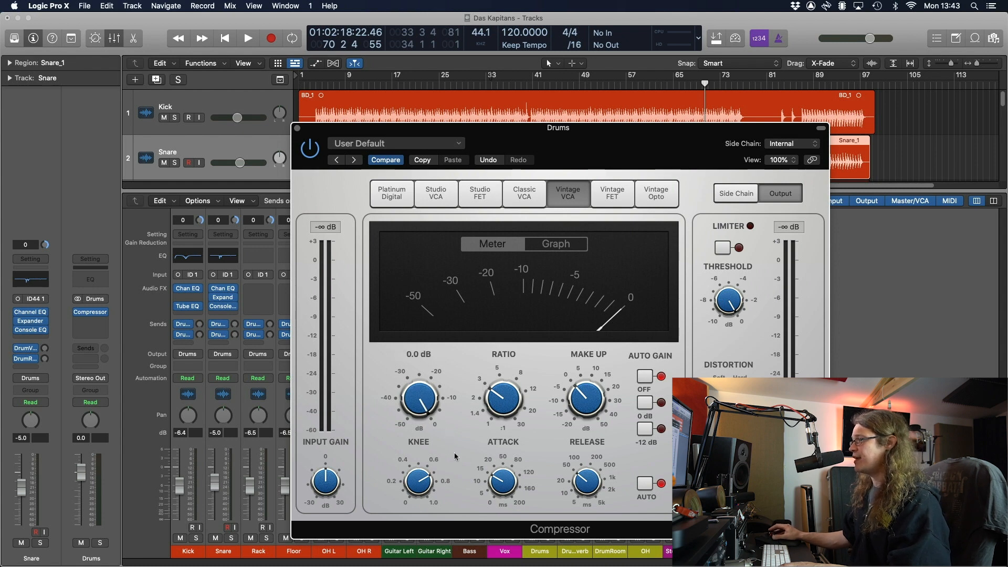
drag(503, 481, 500, 463)
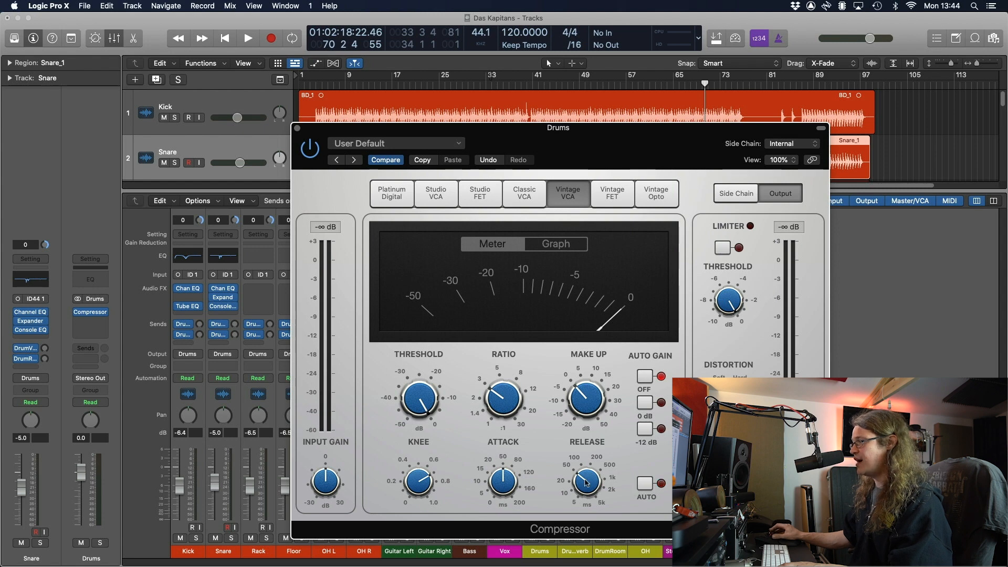
mouse_move(432, 404)
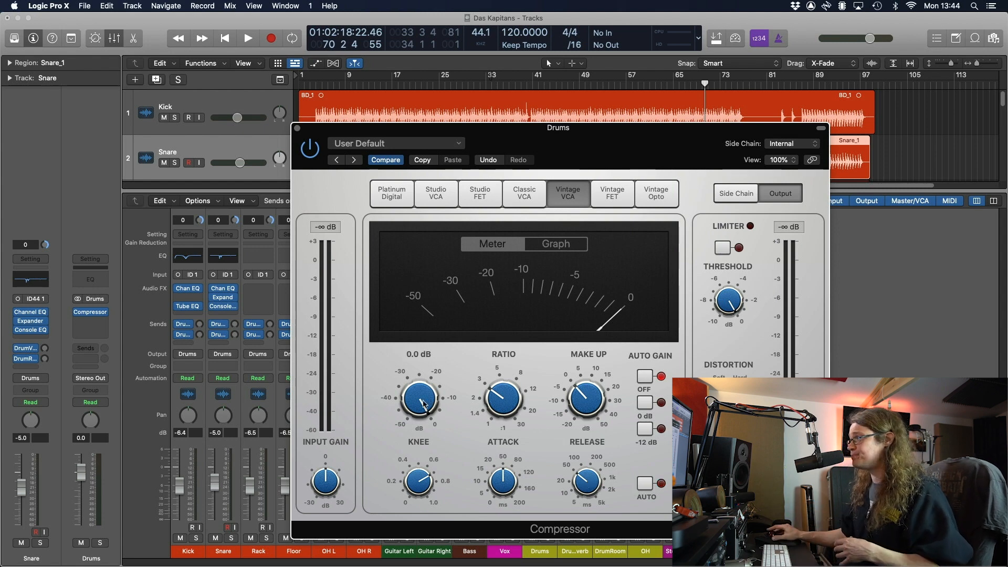
mouse_move(500, 394)
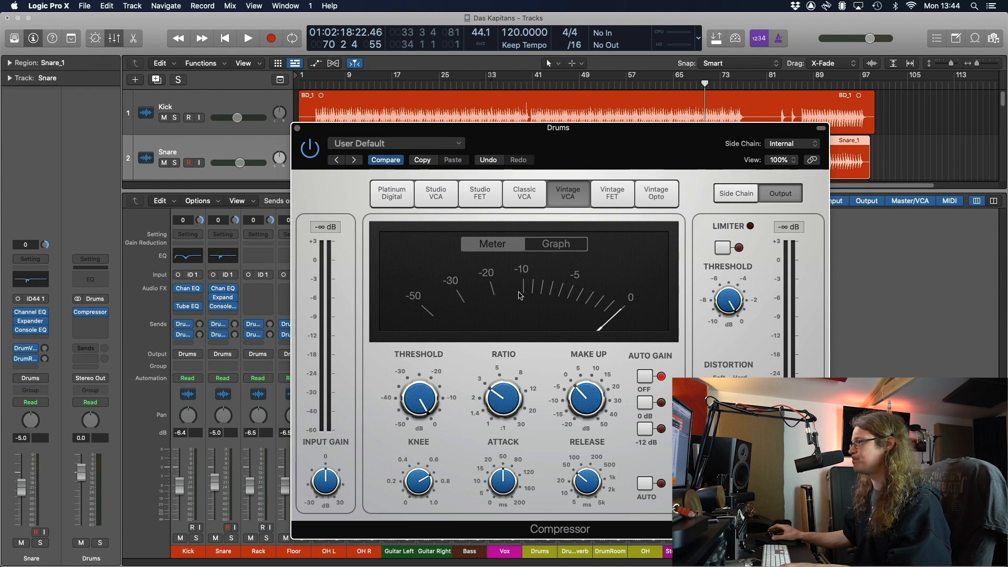
Lower the compressor threshold to -15.5 dB and replay the drums from bar 17
key(space)
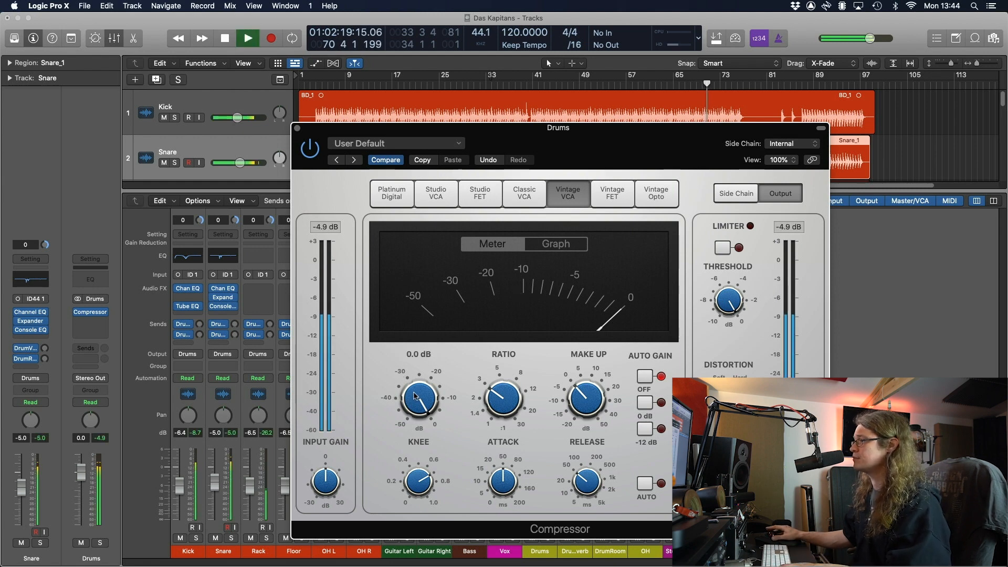
drag(416, 396, 432, 471)
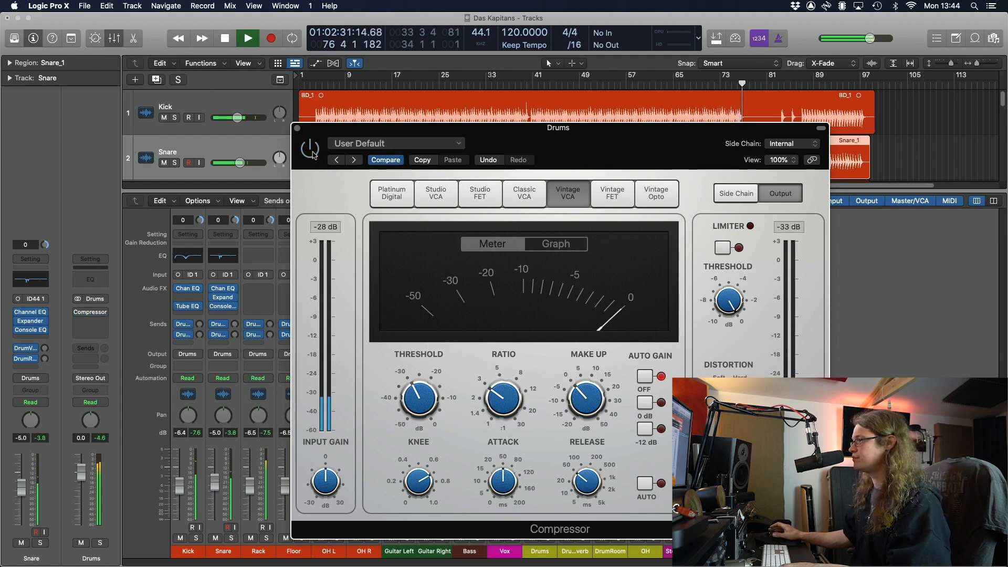
key(space)
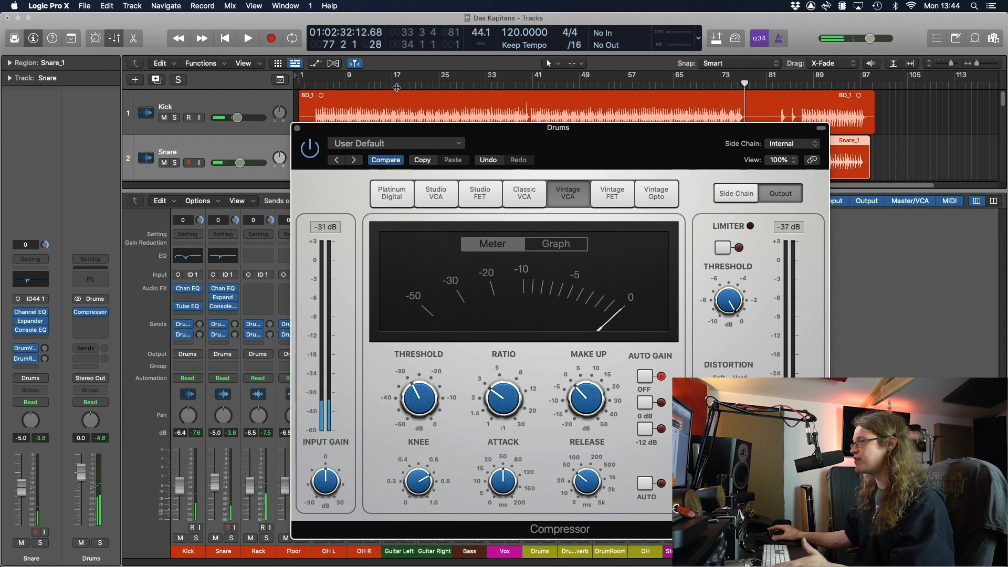
click(397, 87)
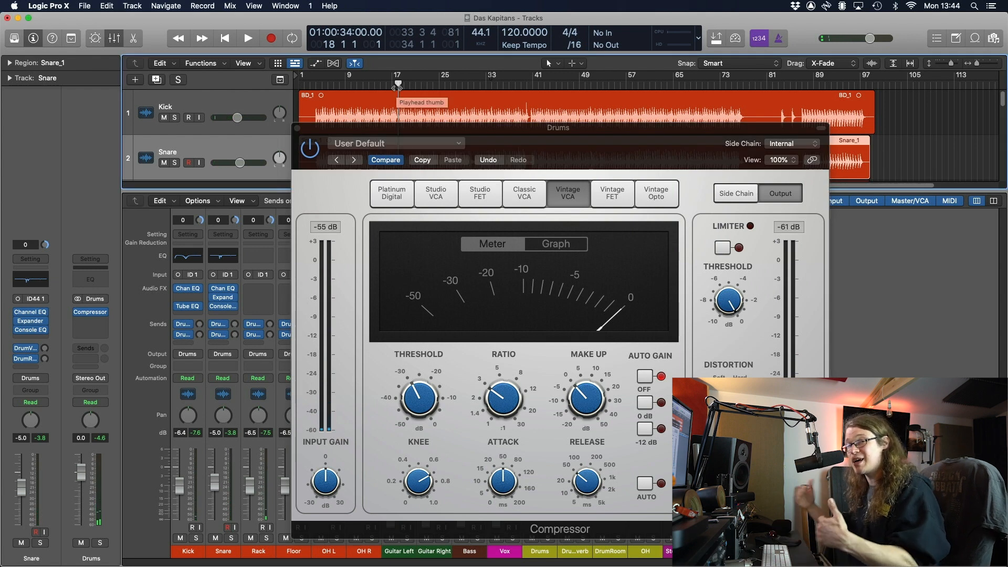
click(323, 156)
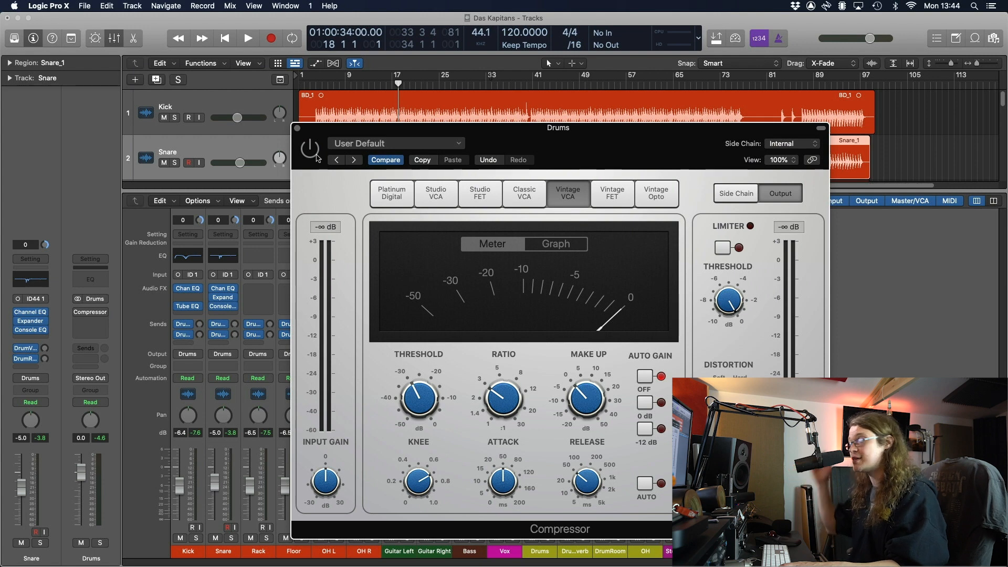
key(space)
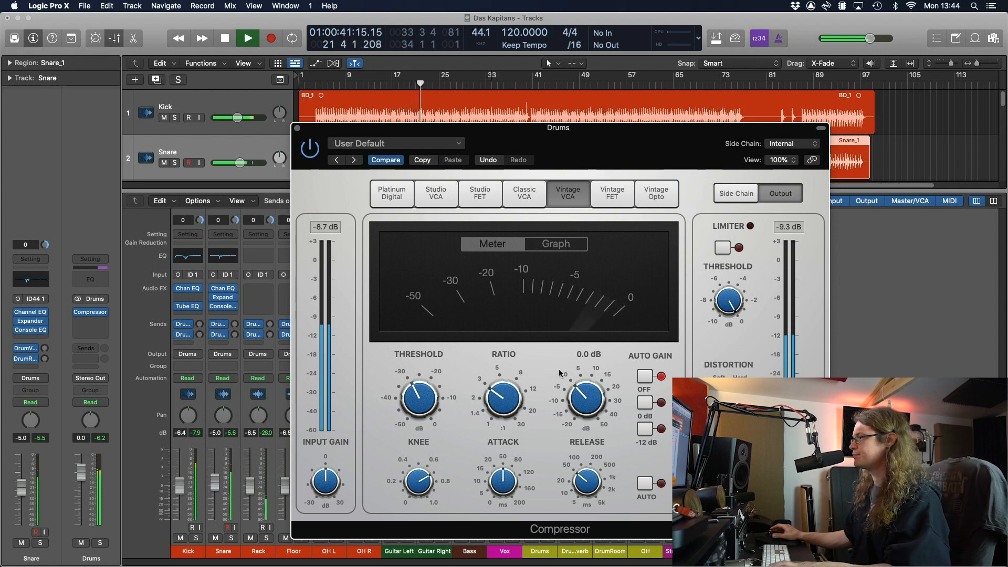
key(space)
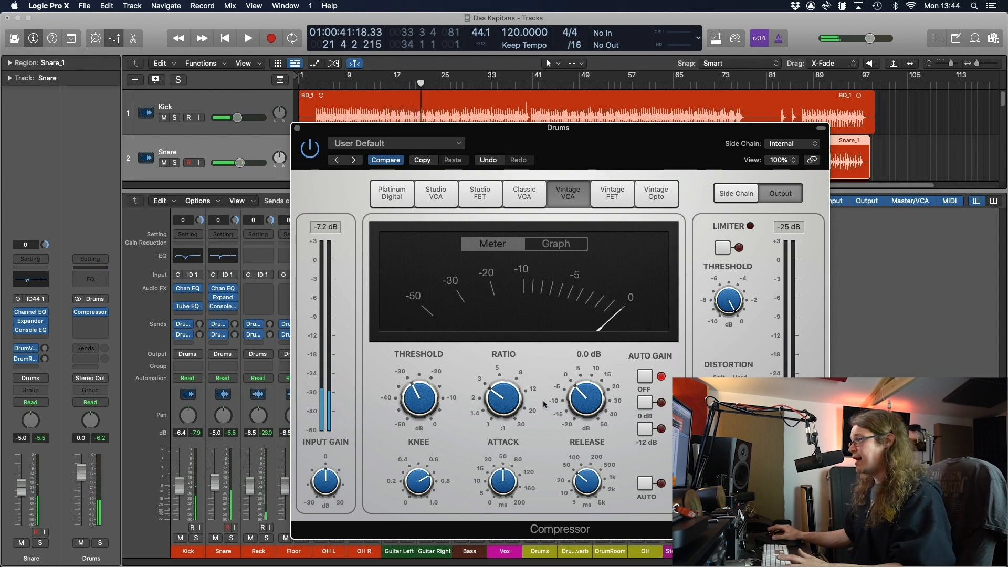
Lengthen the attack further and compare the compressor against bypass
drag(506, 486, 510, 475)
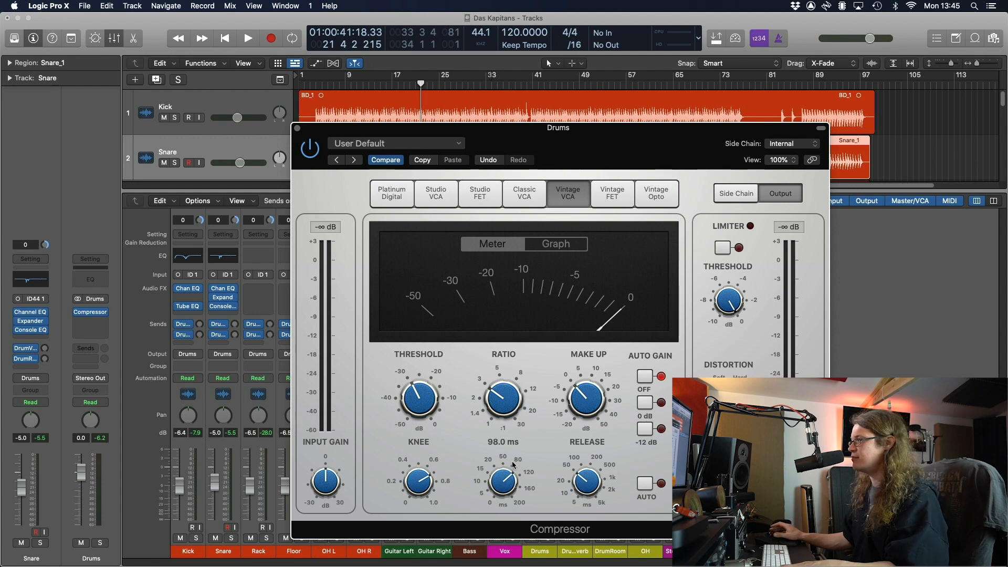
key(space)
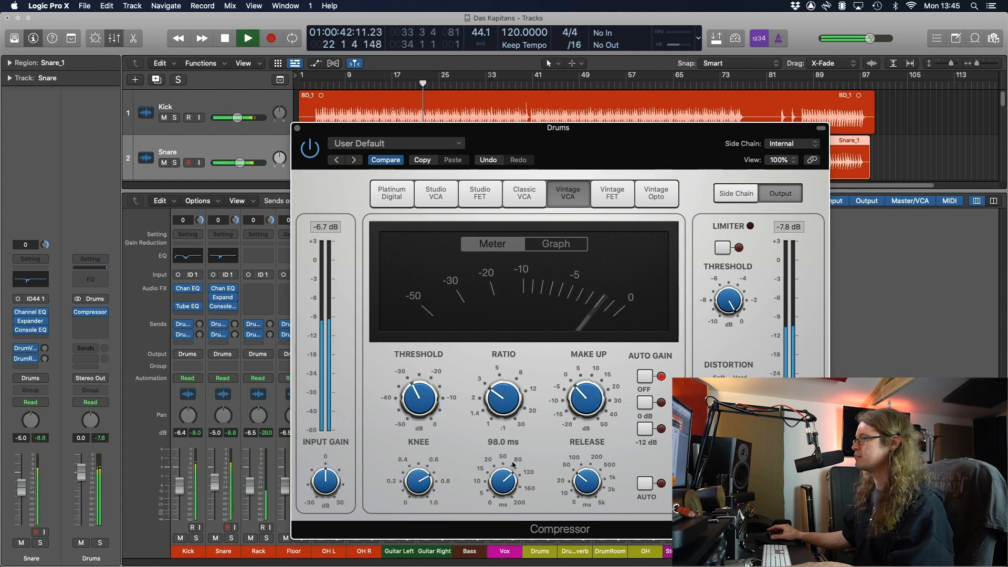
click(310, 150)
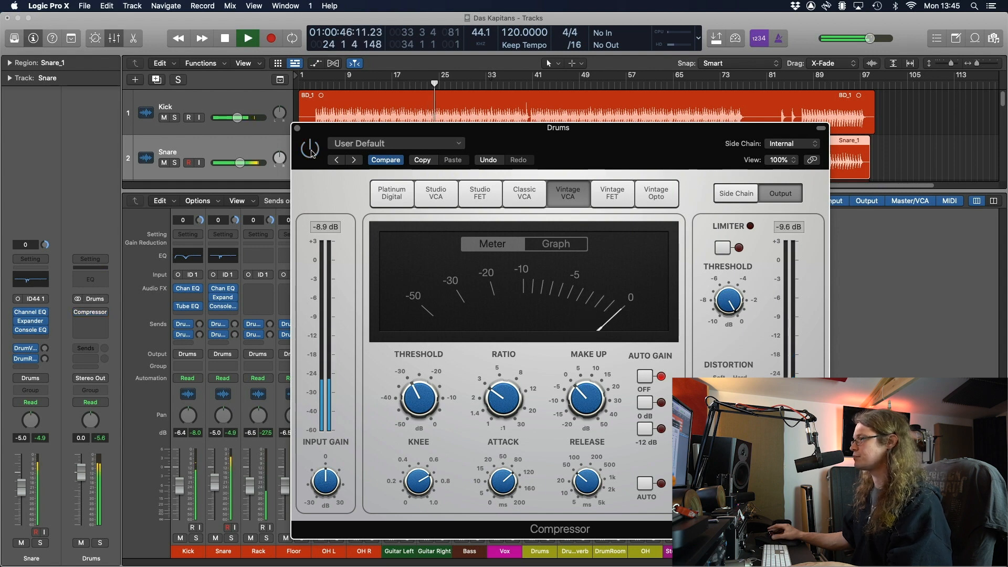
click(310, 149)
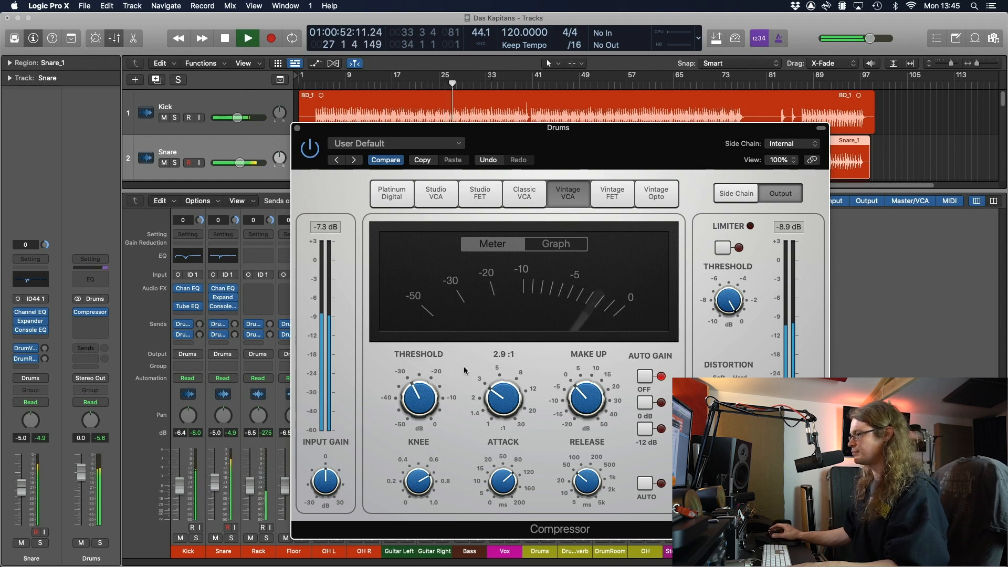
Balance the Kick at -3.4 dB and the Snare at -2.6 dB while listening, then close the compressor
key(space)
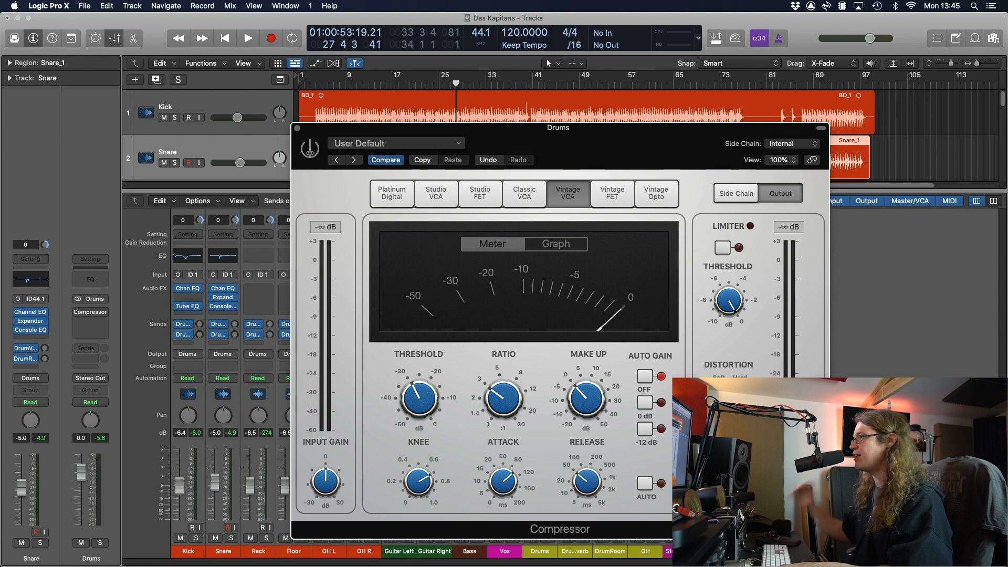
key(space)
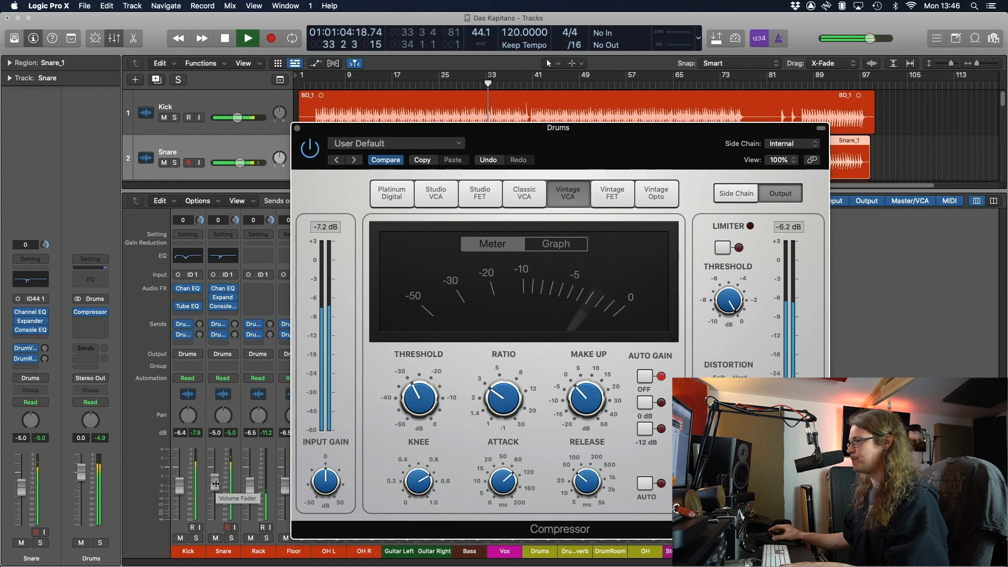
key(space)
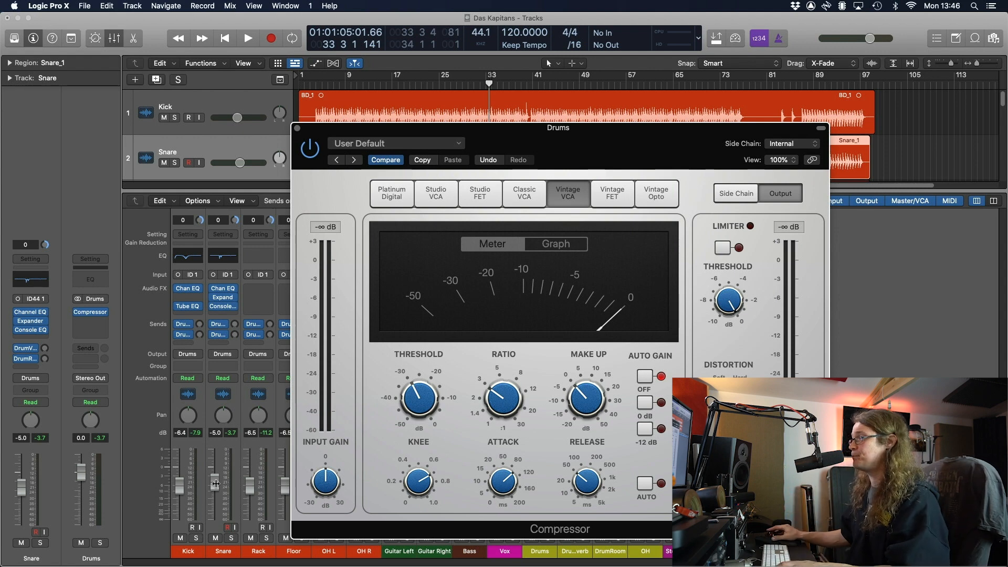
key(space)
drag(217, 474, 180, 478)
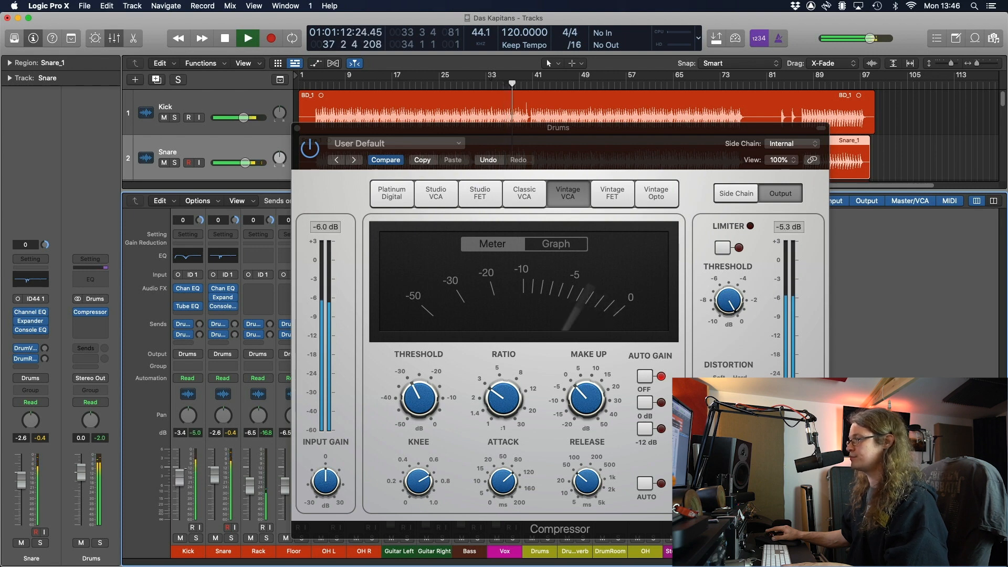
click(298, 130)
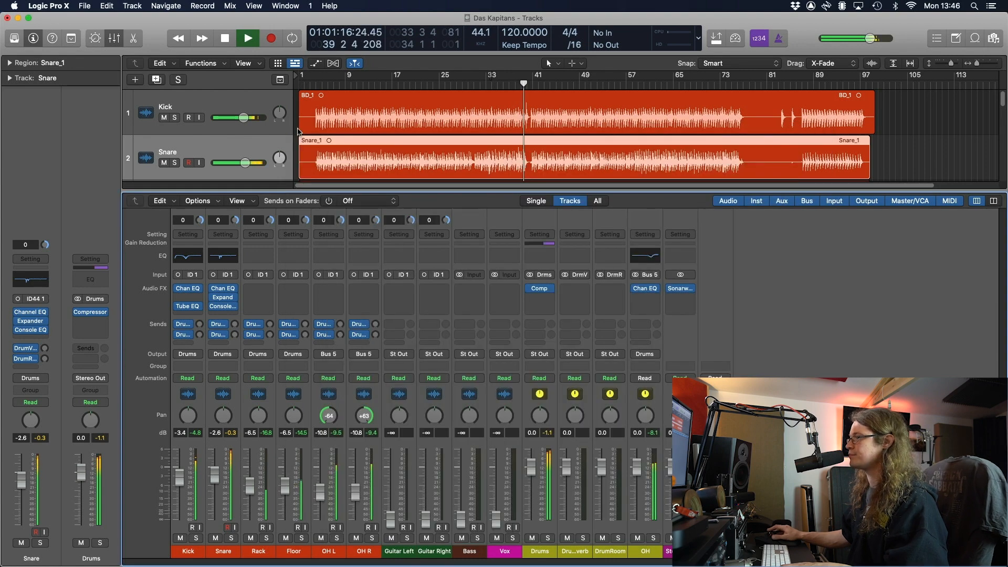
Stop playback, hide the mixer to show all ten tracks, and select the Kick's BD_1 region
key(space)
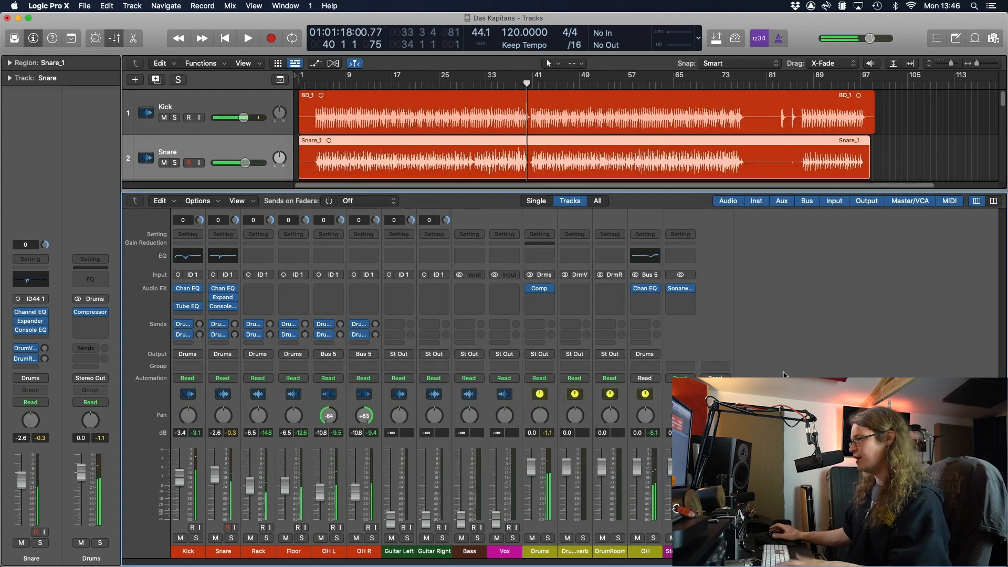
key(x)
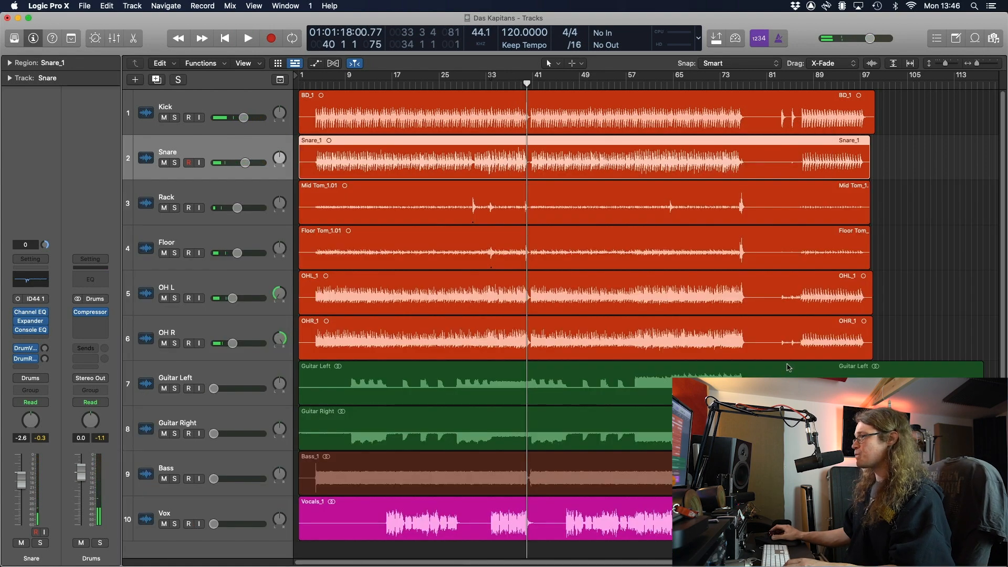
click(885, 324)
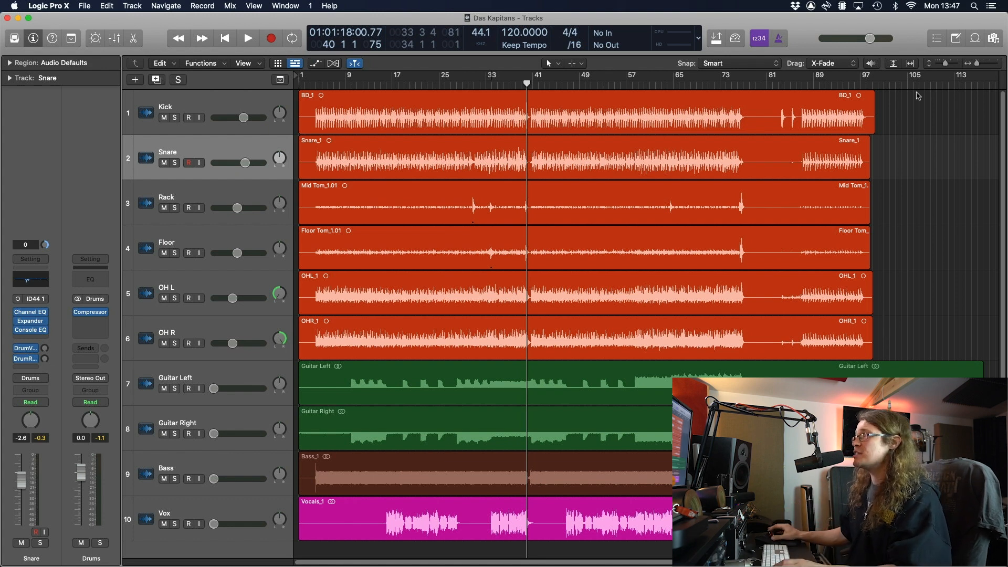
click(376, 109)
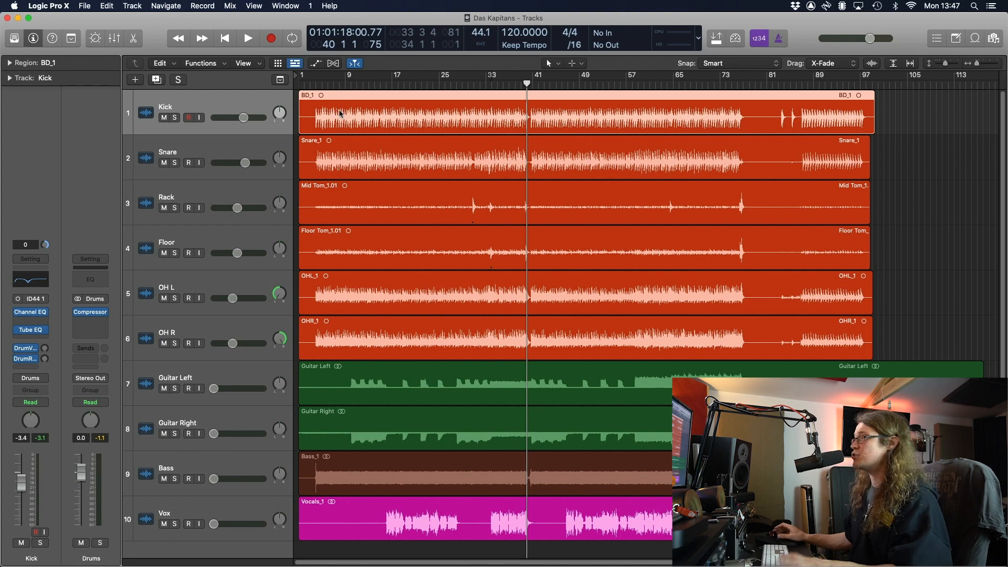
Set up kick doubling triggering C1 (36) KICK 1, then enlarge and zoom in on the tracks
key(ctrl+d)
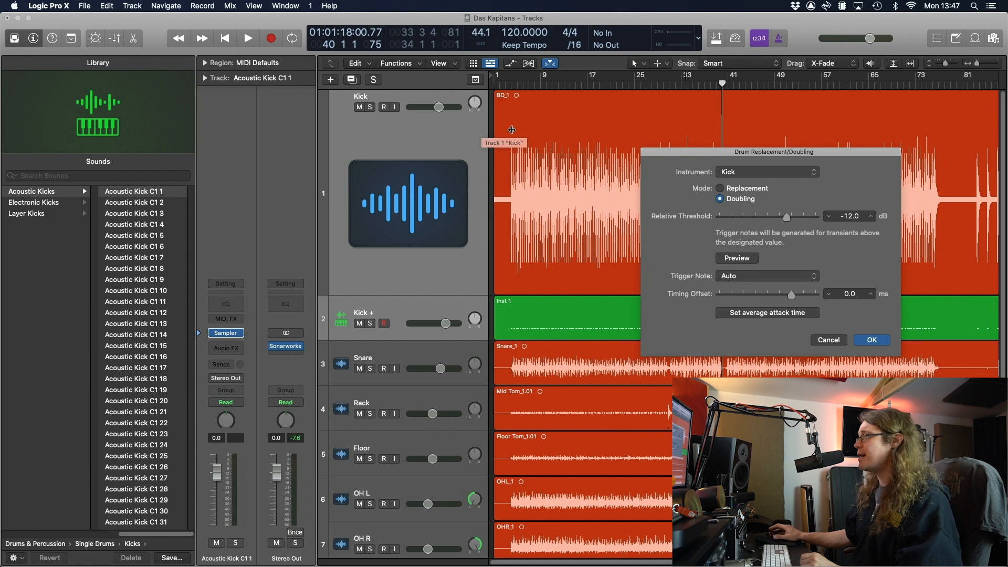
drag(815, 153, 707, 139)
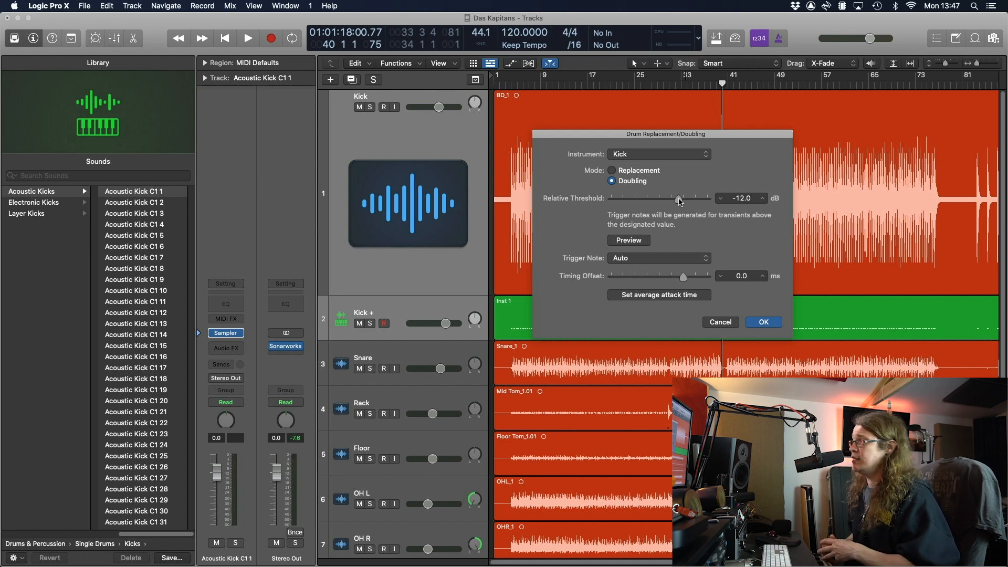
click(696, 259)
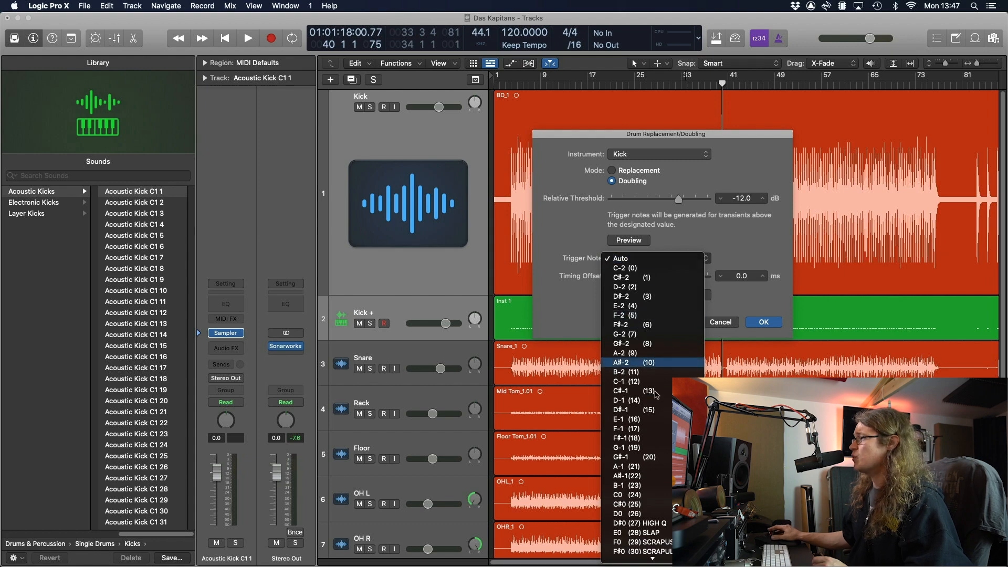
mouse_move(652, 564)
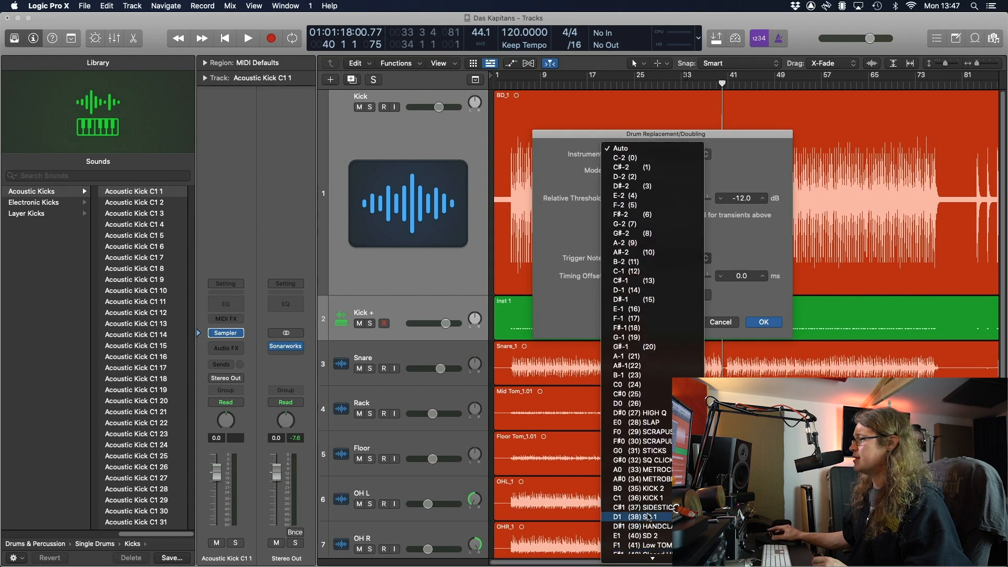
click(643, 500)
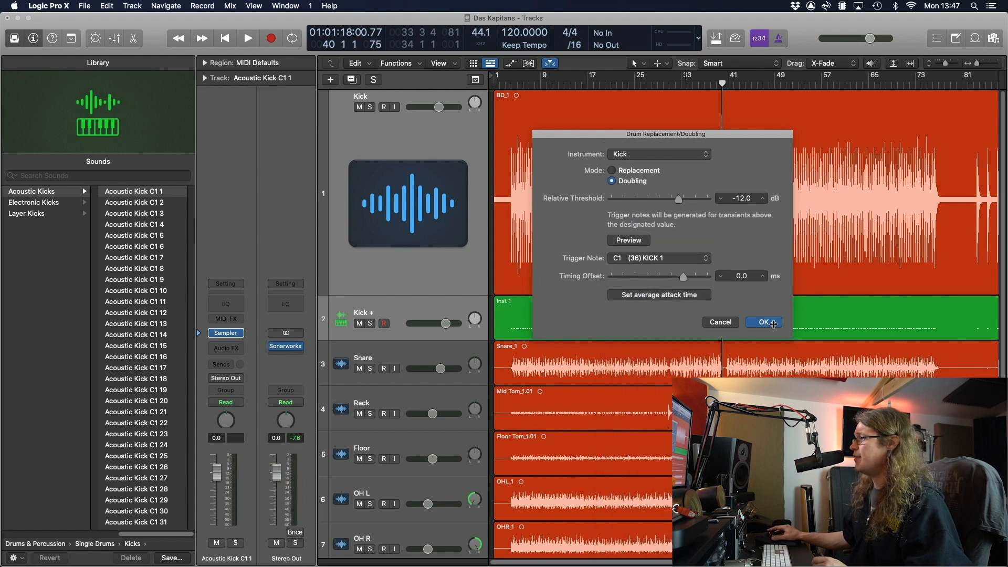
key(super+Down)
key(super+Down)
key(super+Down)
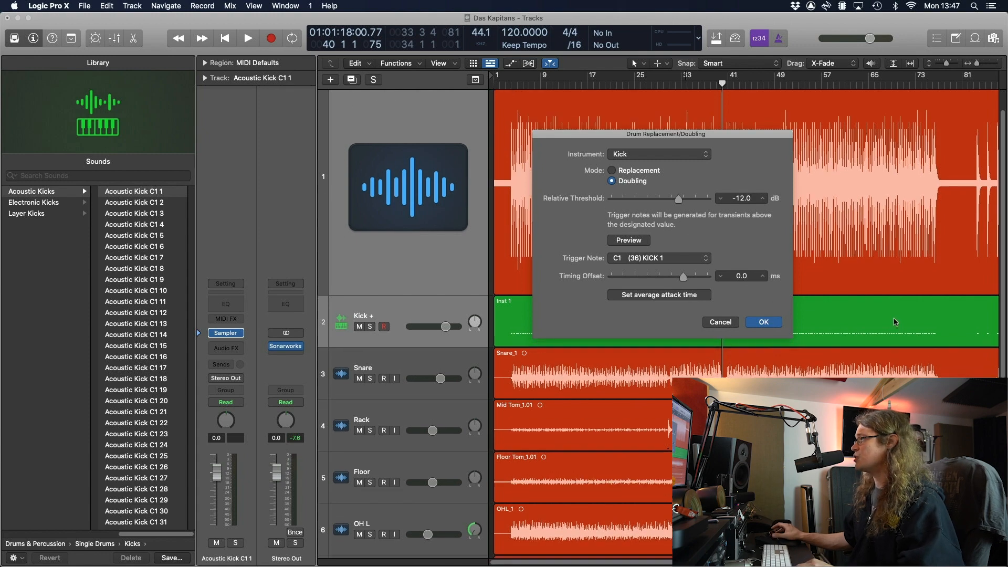
key(super+Right)
key(super+Right)
key(super+Right)
key(super+Right)
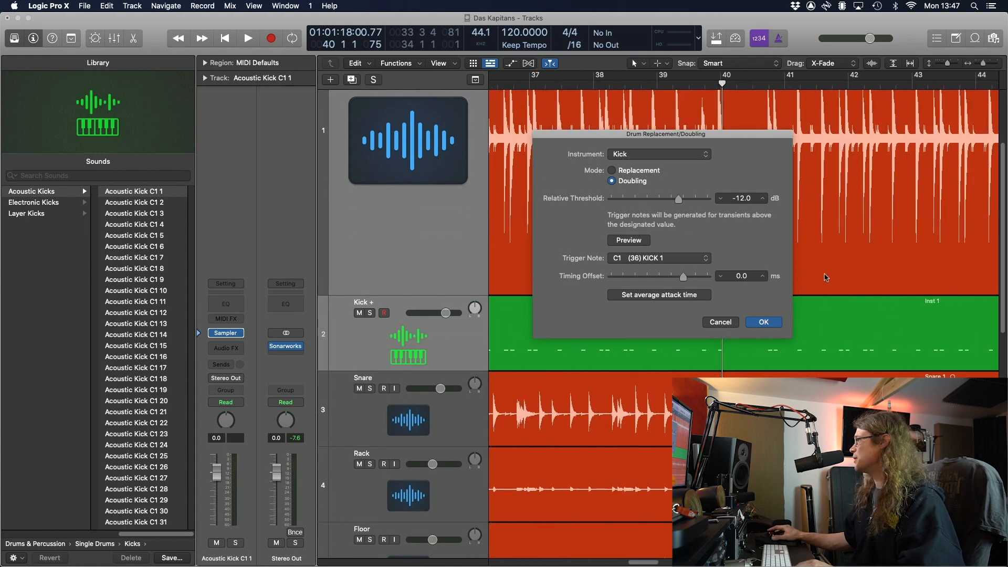
Confirm the kick doubling and solo the new Kick + track
click(764, 323)
scroll(647, 263, up, 3)
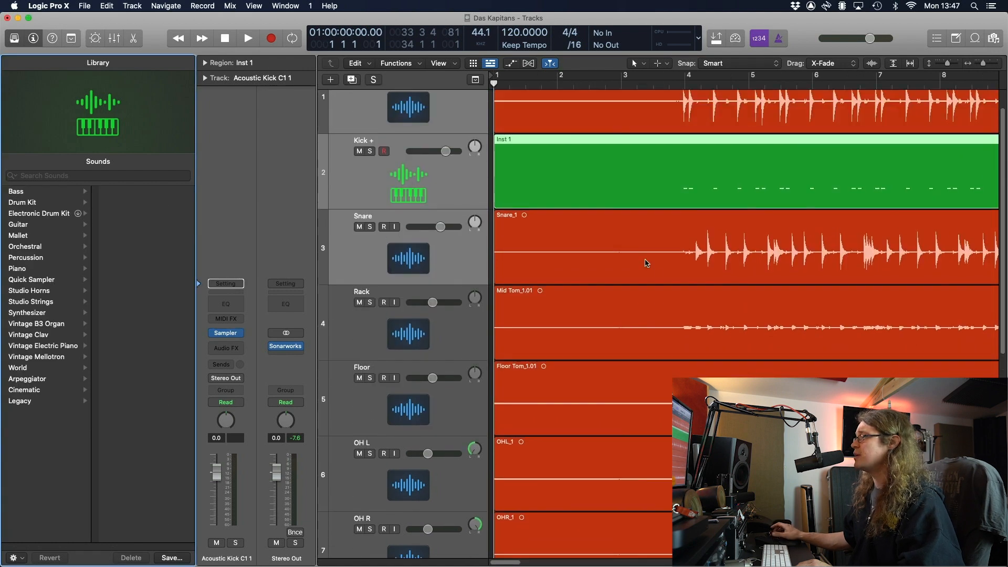
click(465, 214)
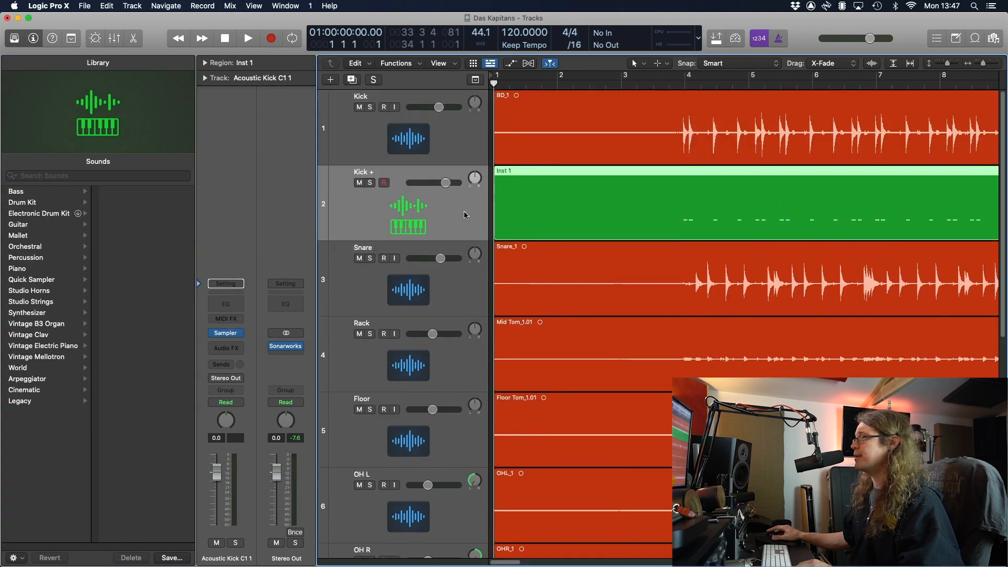
click(372, 184)
Play from bar 4, then open Inst 1 in the Piano Roll with all kick notes visible
click(686, 87)
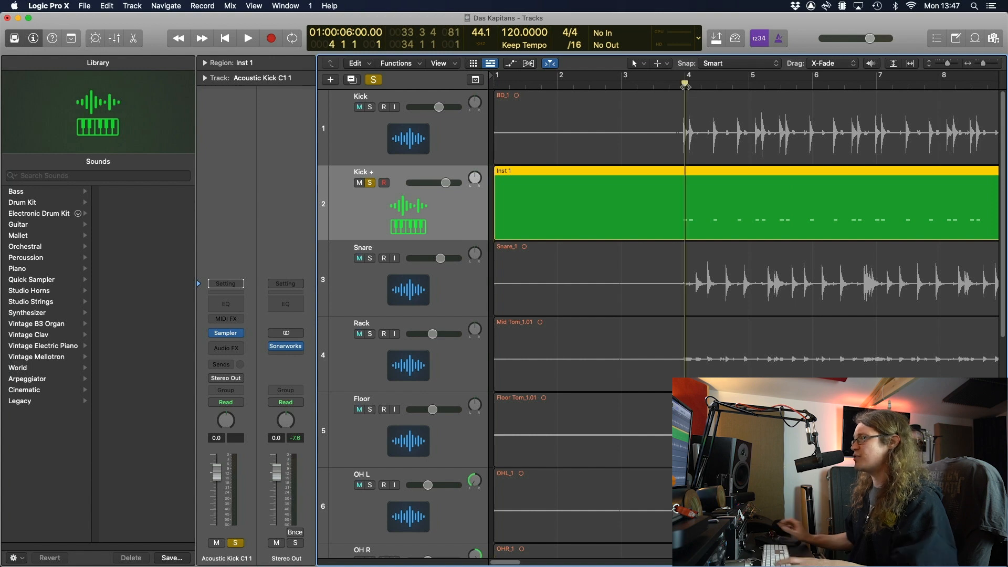
key(space)
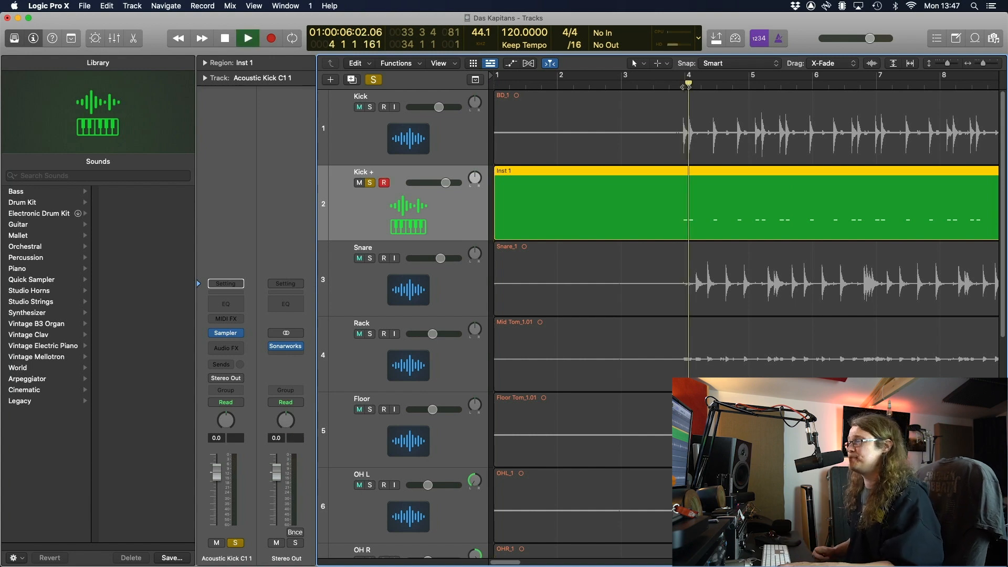
key(space)
double_click(555, 211)
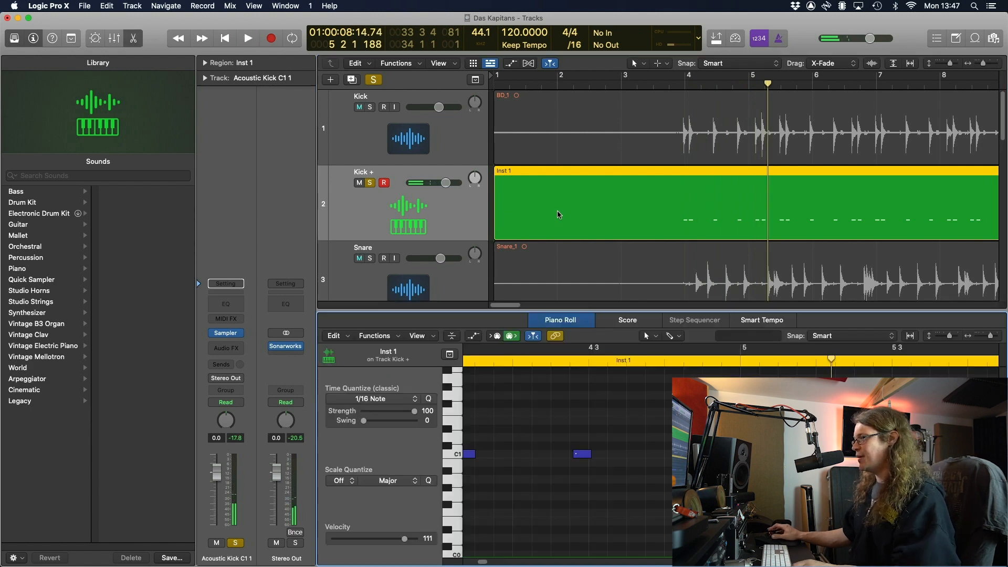
scroll(523, 521, left, 5)
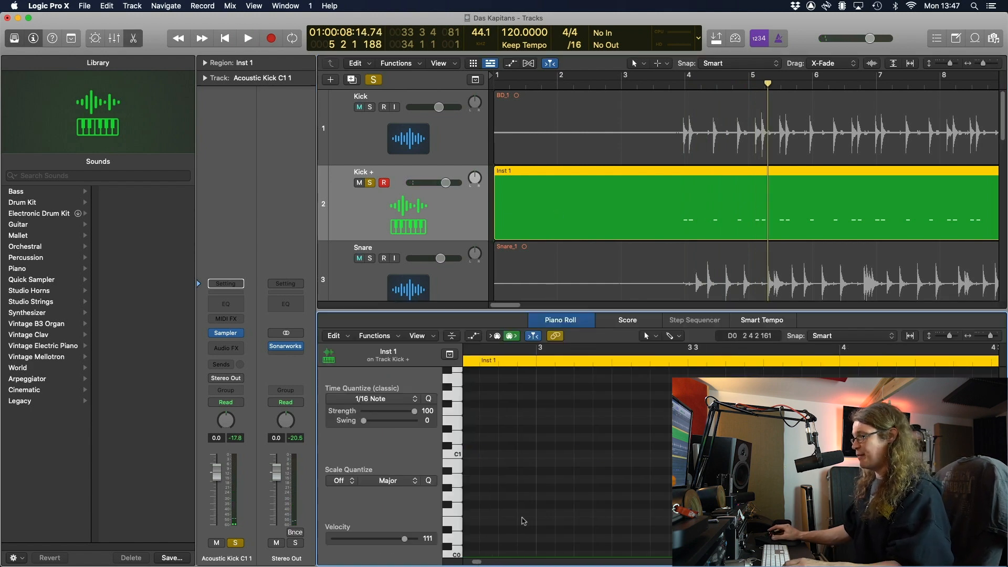
scroll(576, 481, down, 5)
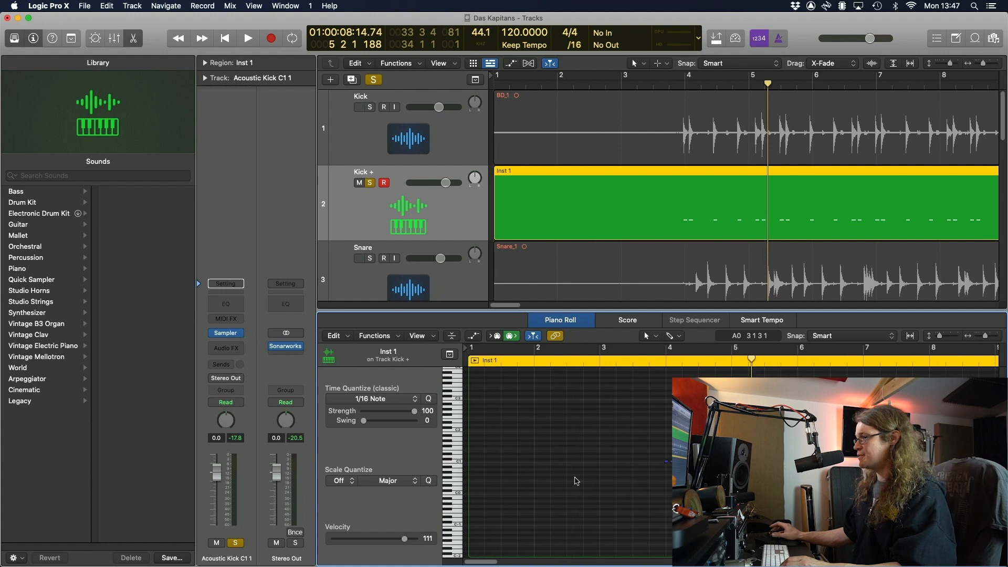
Select every Inst 1 kick note in the Piano Roll and raise its velocity to 120
key(e)
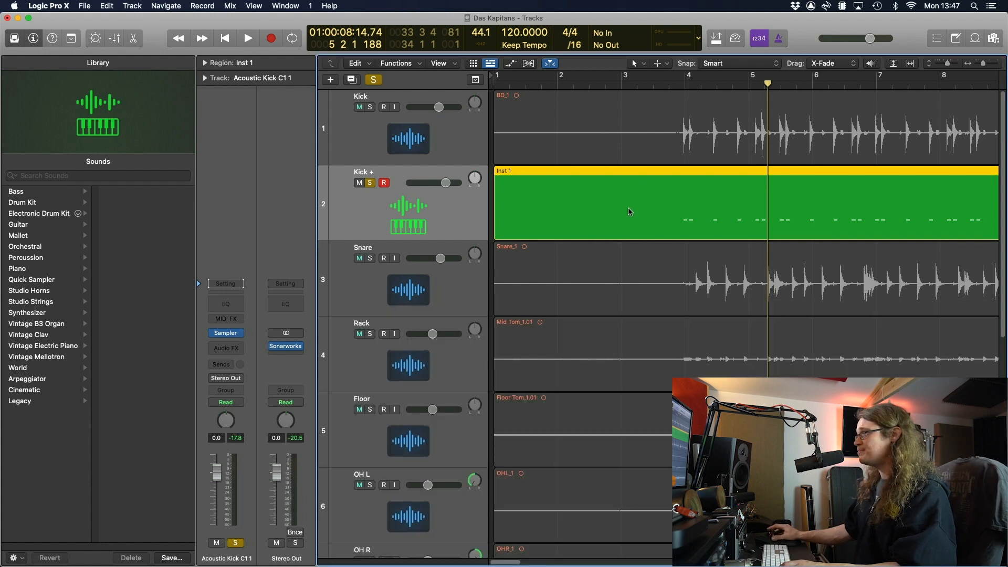
key(e)
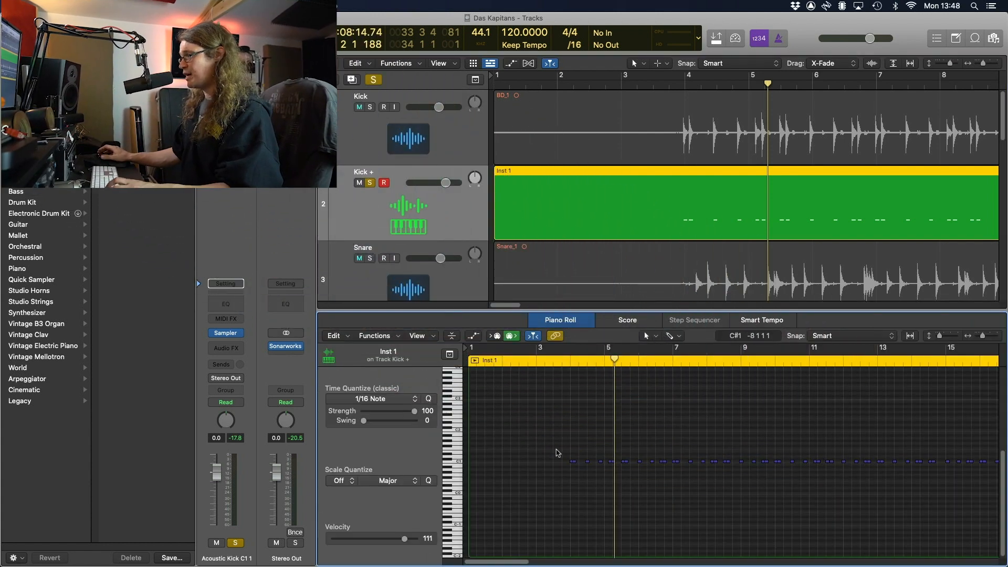
key(super+a)
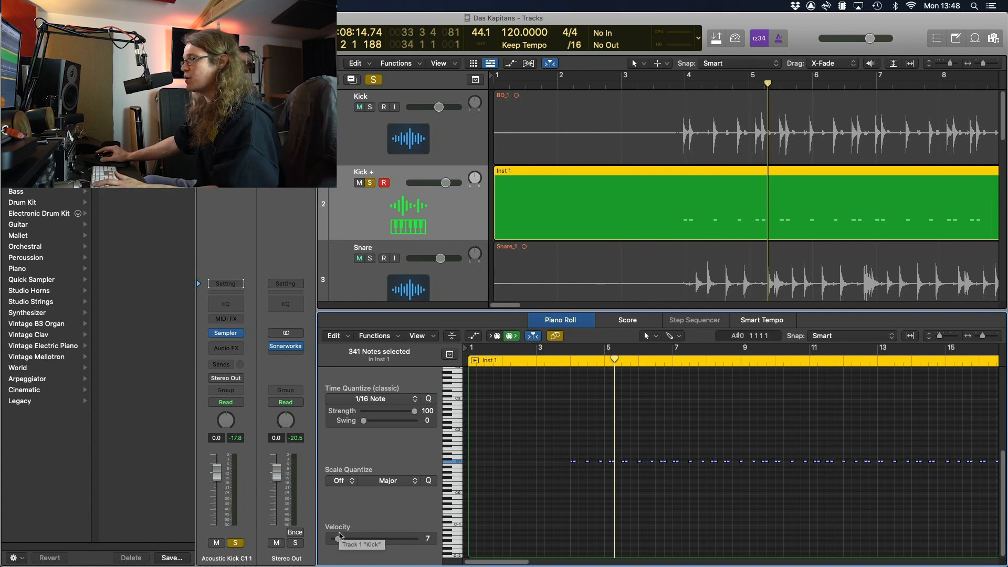
drag(339, 538, 447, 542)
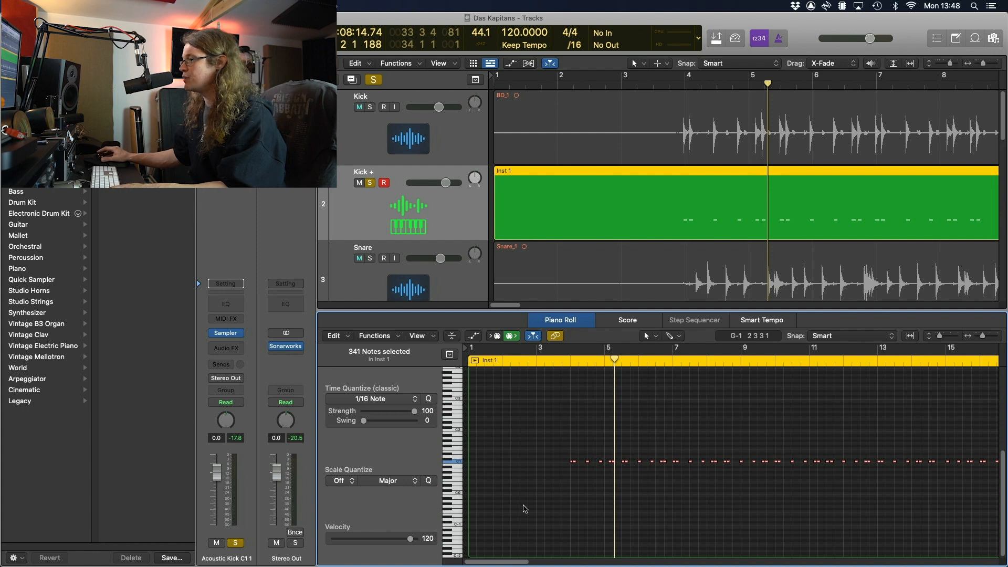
Deselect the notes, play back the louder kick, and hide the Library
click(560, 450)
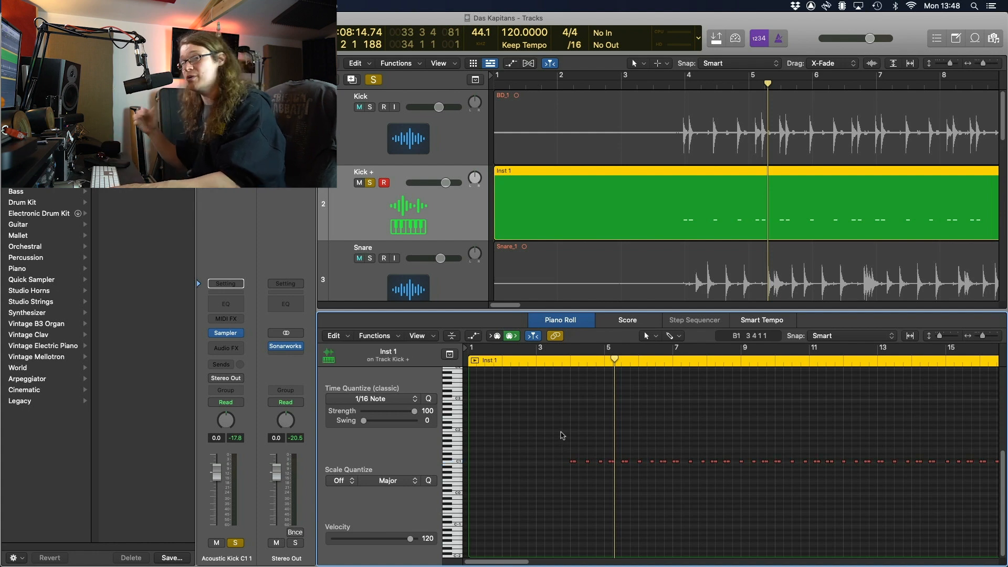
key(space)
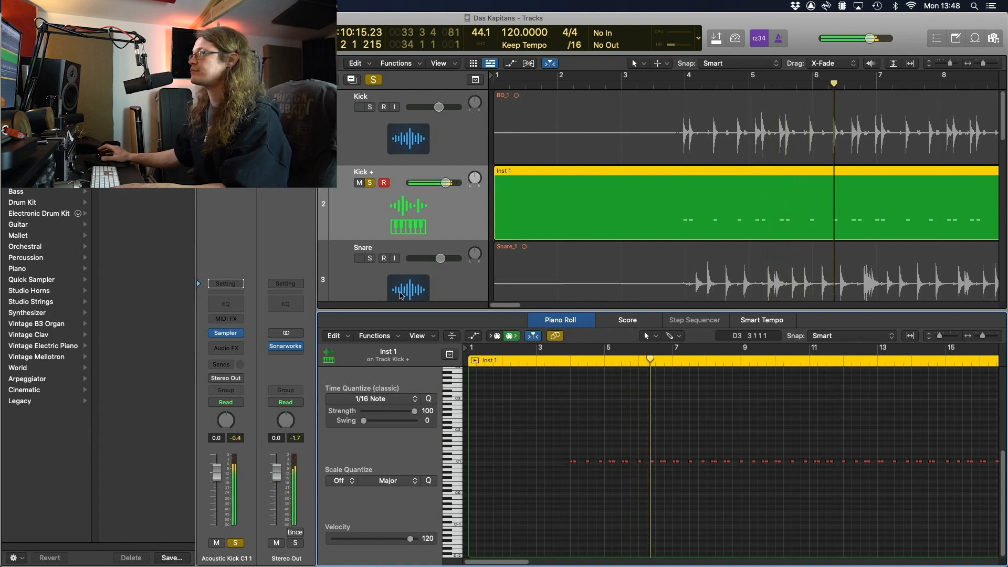
key(y)
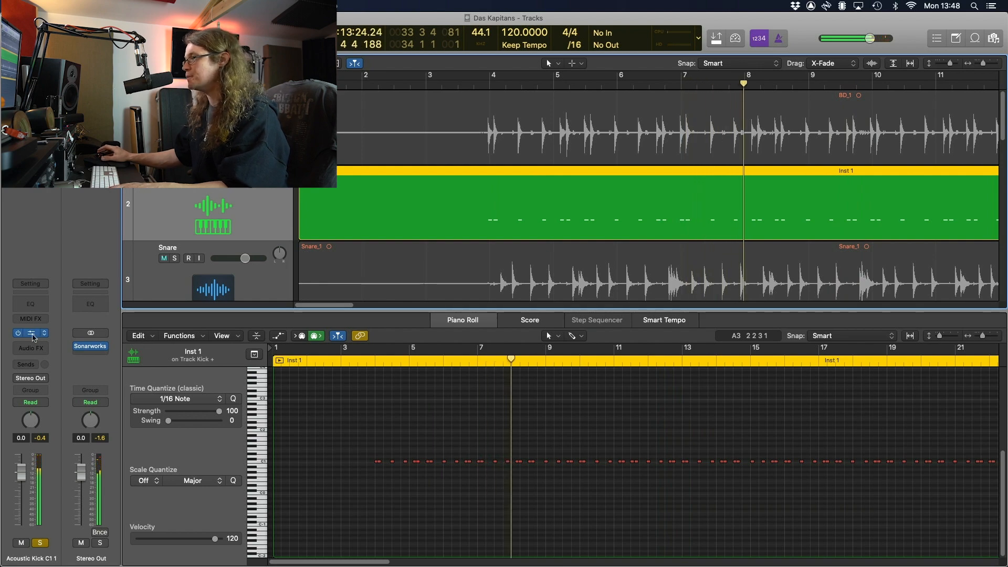
Audition Kick + Sampler presets during playback, settling on Acoustic Kick C1 3
click(32, 333)
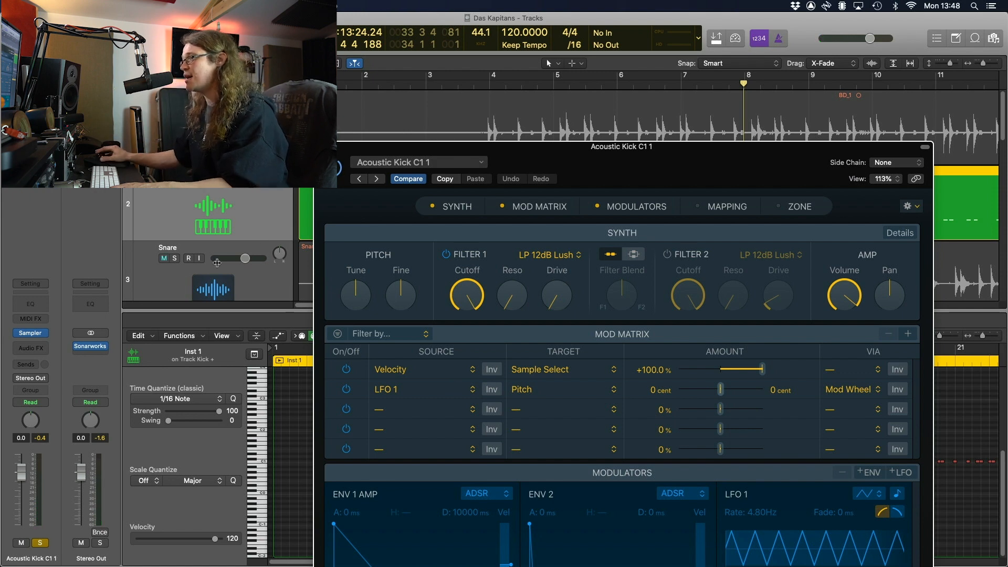
drag(425, 150, 387, 113)
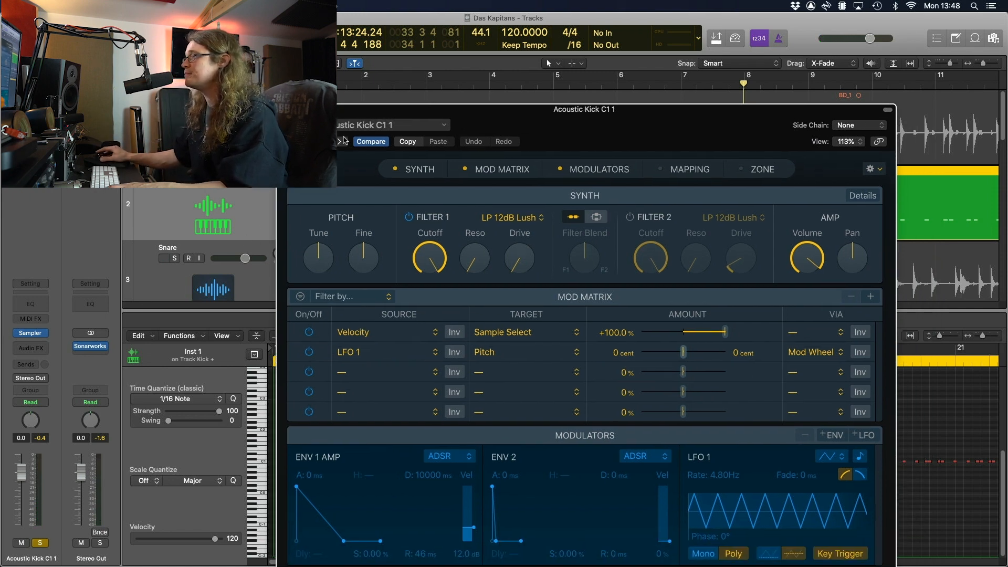
key(space)
click(341, 143)
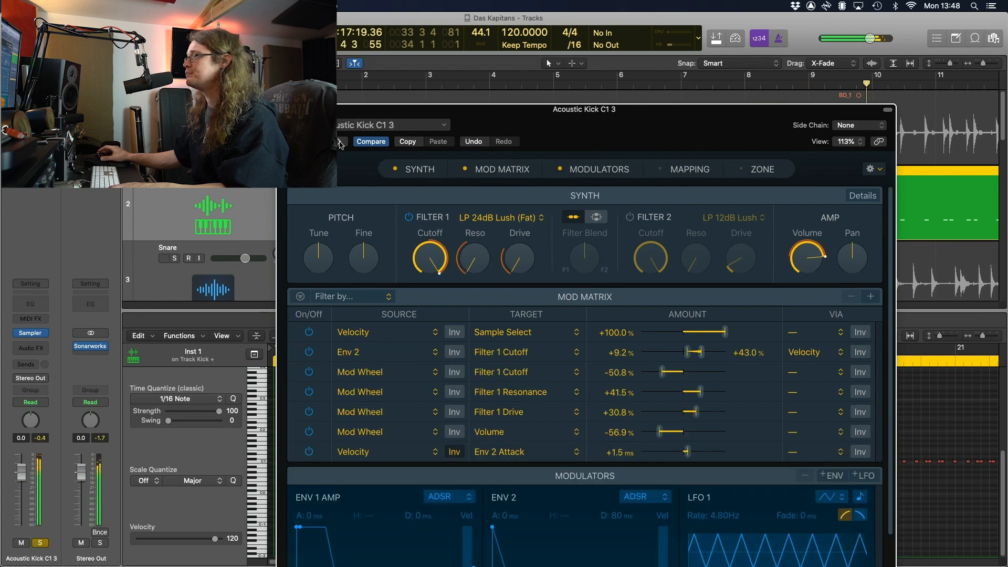
click(341, 143)
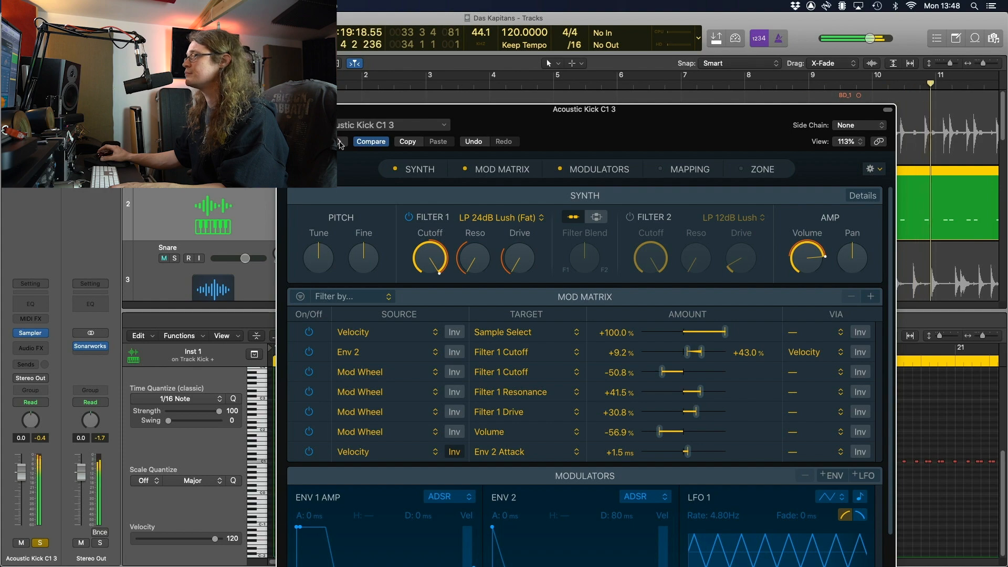
key(space)
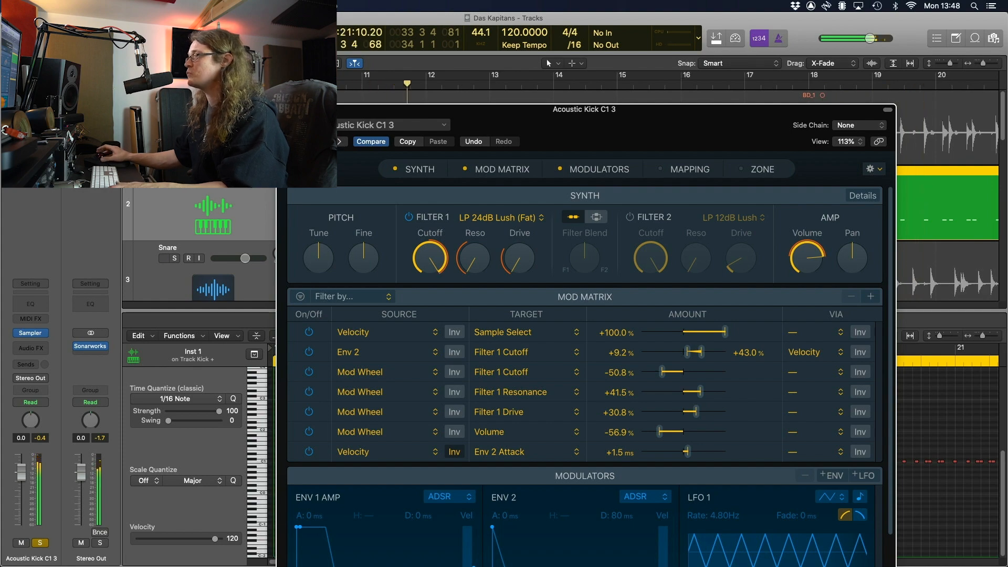
Close the Sampler and show the Kick track's BD_1 audio region in the editor
key(super+w)
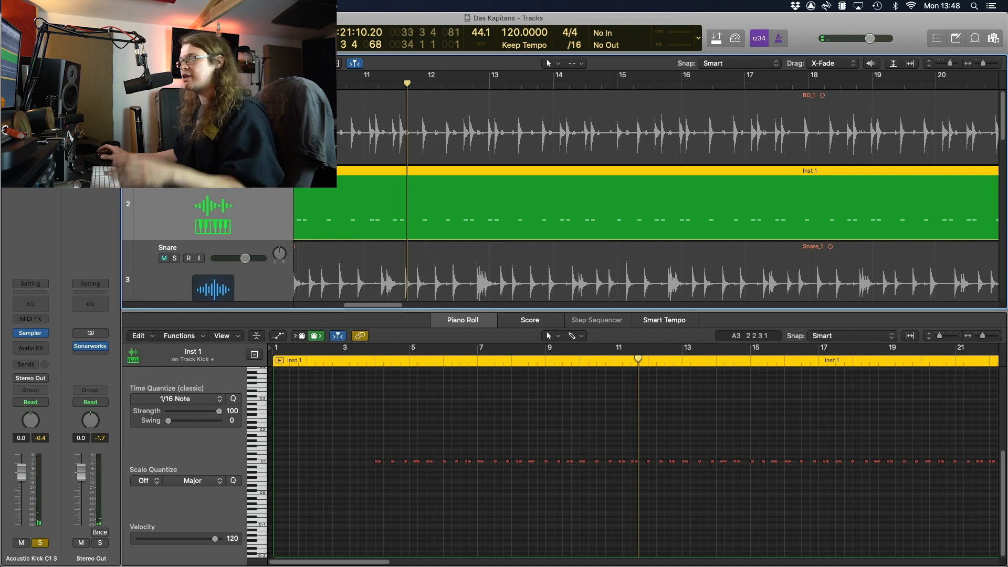
click(351, 151)
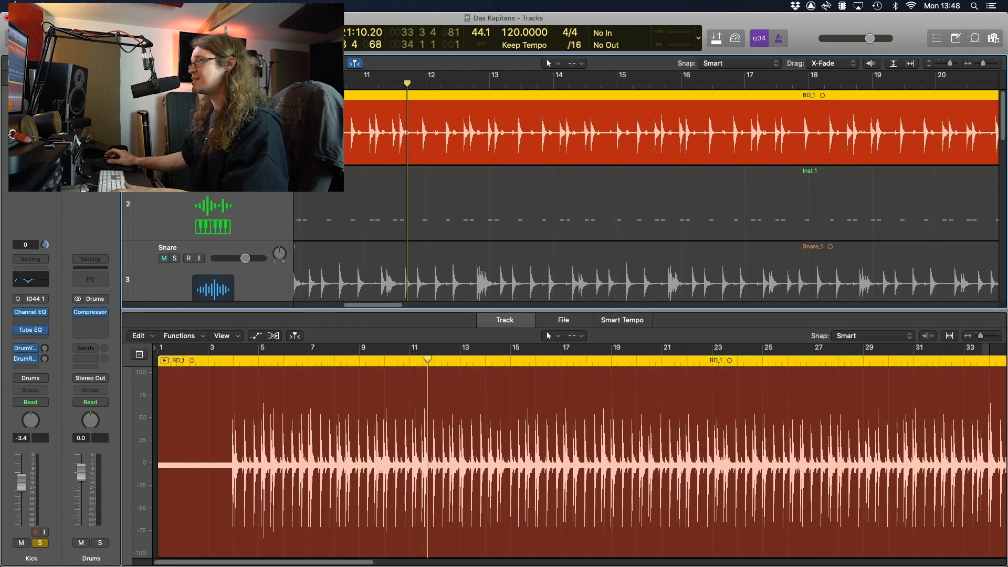
click(350, 150)
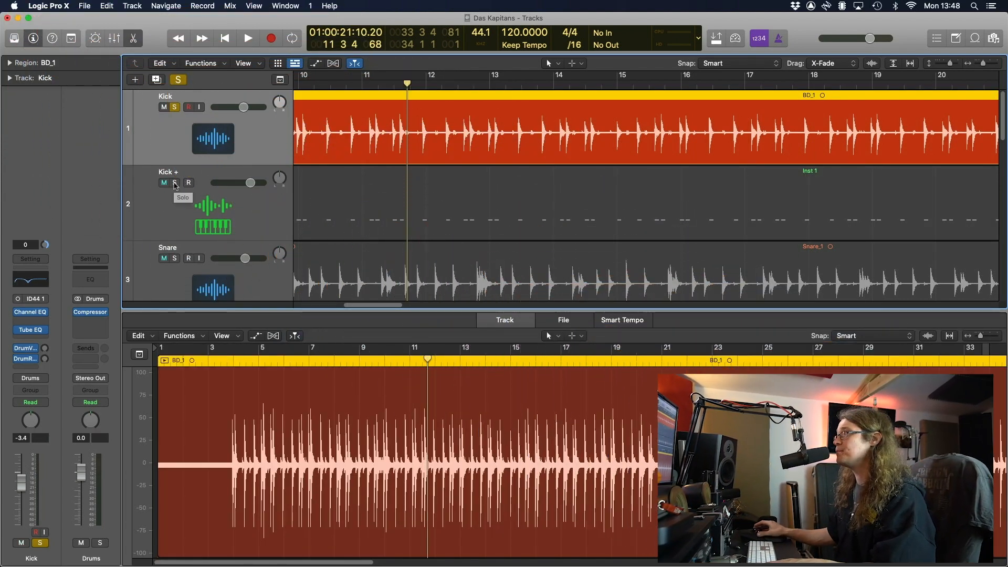
Lower the Kick + volume to -9.8 dB while auditioning it soloed
key(space)
drag(238, 188, 226, 188)
click(175, 183)
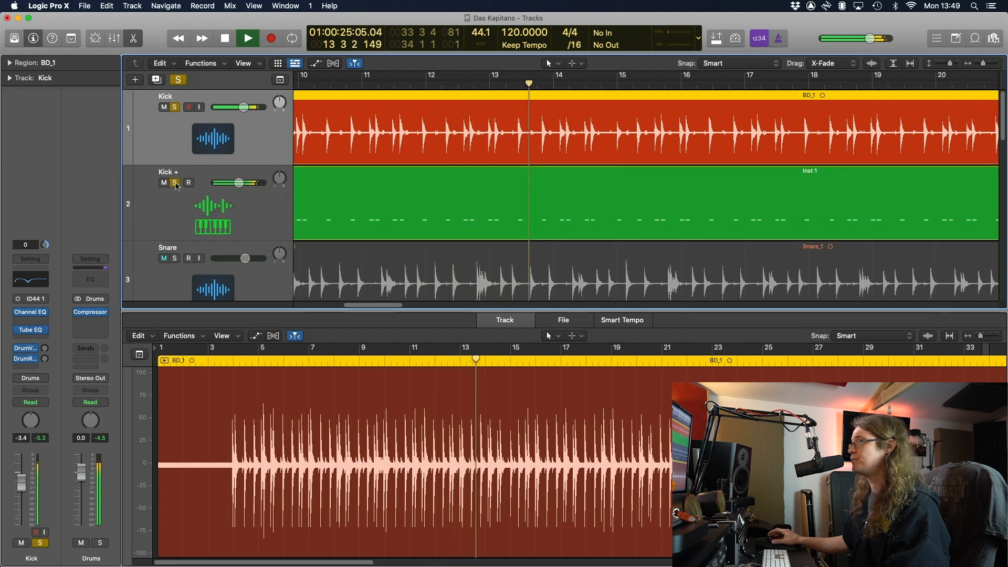
drag(231, 184, 226, 186)
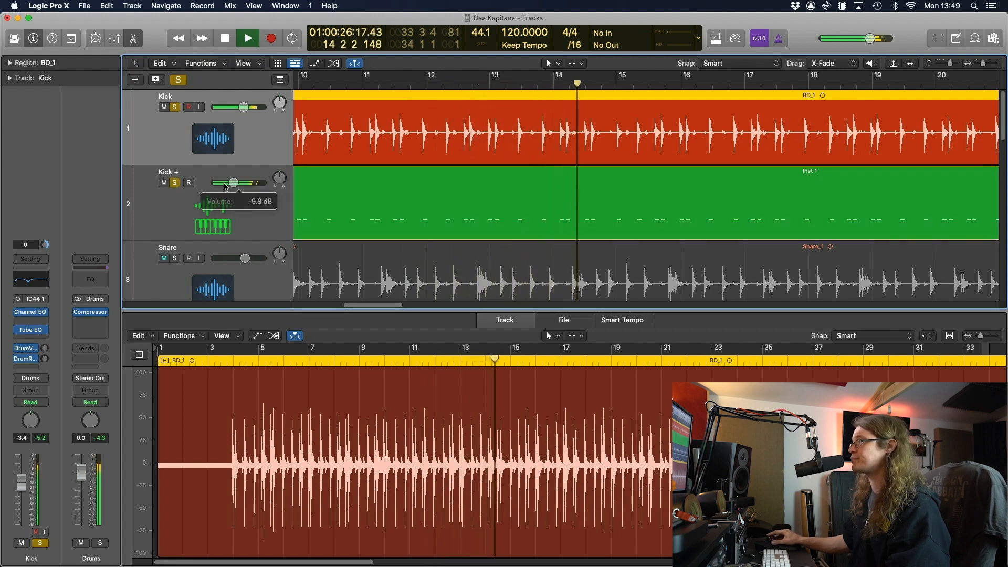
click(175, 183)
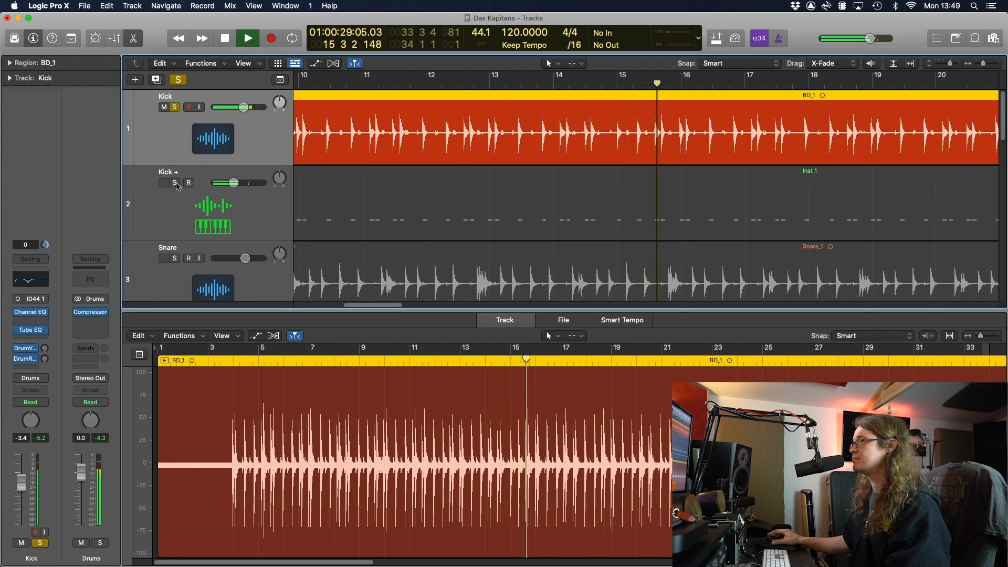
click(175, 183)
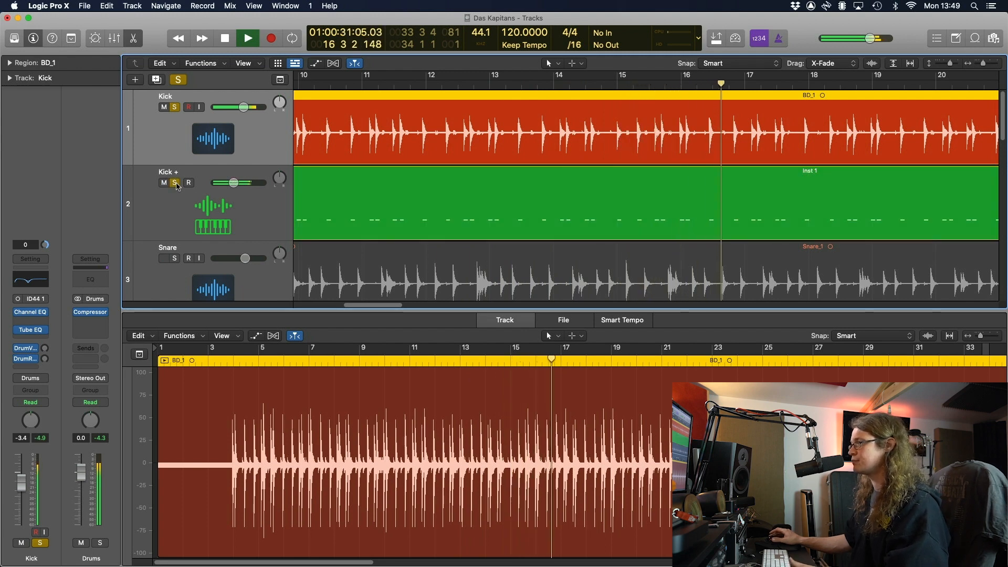
key(space)
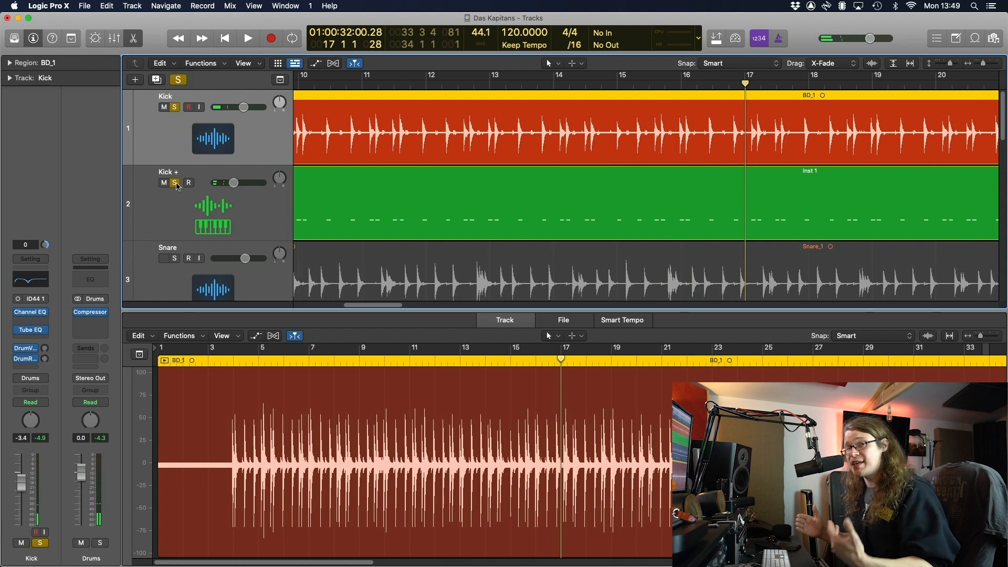
Compare the kick sound with and without the Kick track soloed during playback
click(175, 107)
key(space)
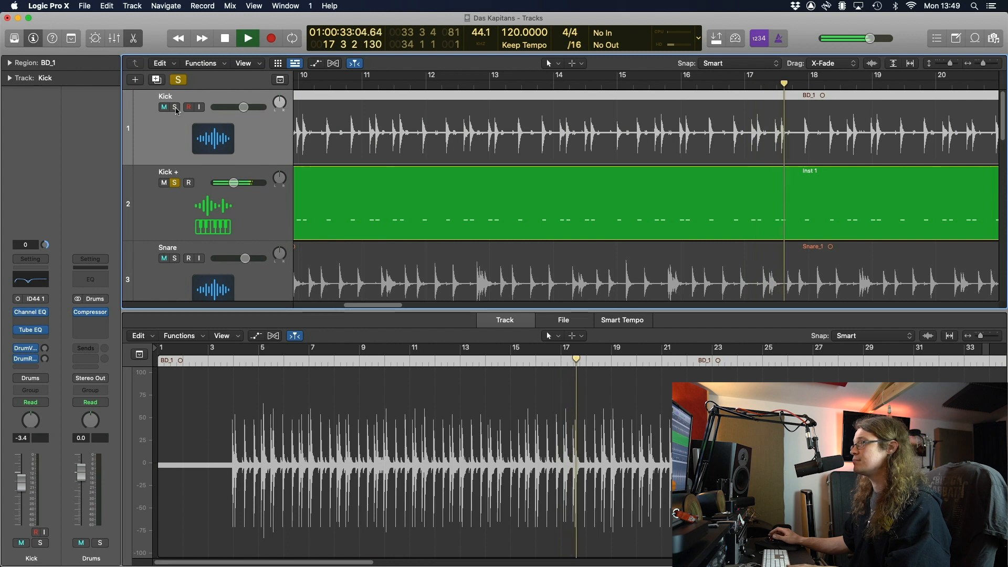
key(space)
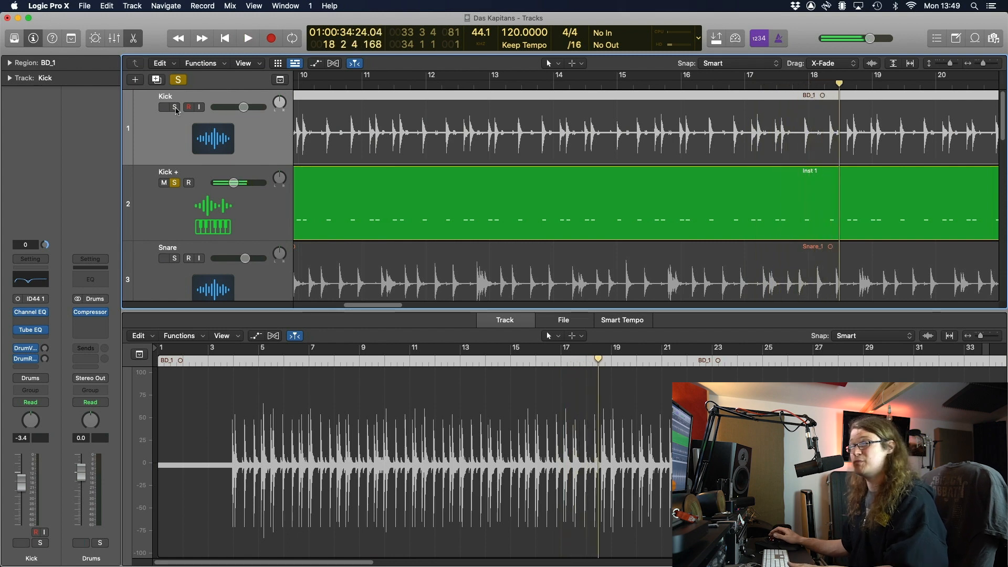
click(175, 107)
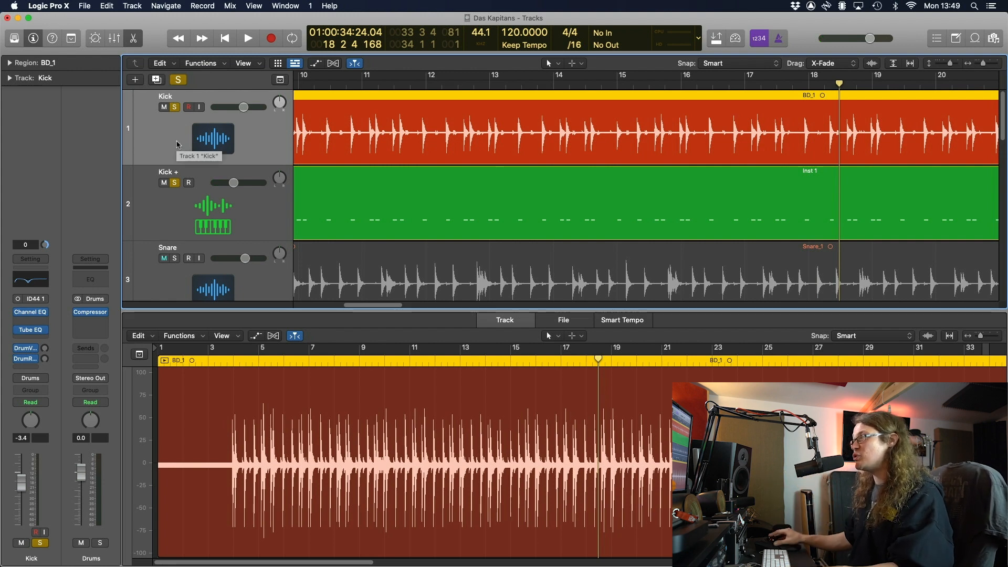
key(space)
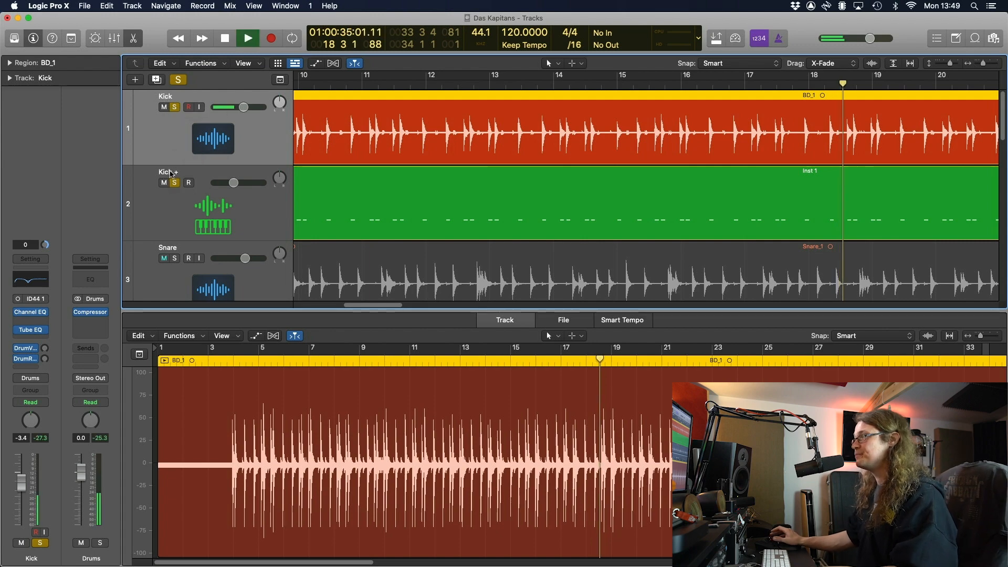
Hide the editor, unsolo Kick + and Kick, and select the Snare track
key(super+Left)
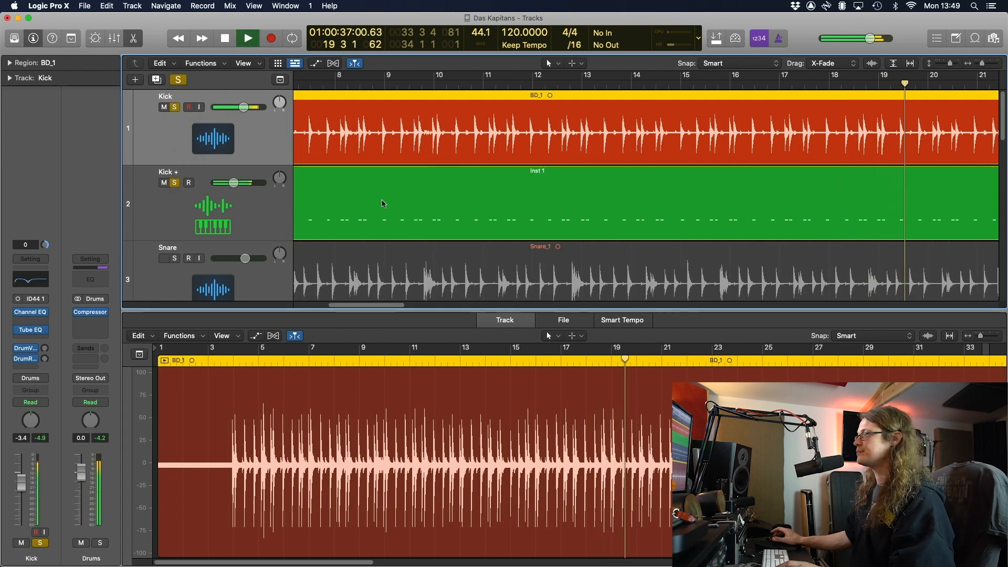
key(e)
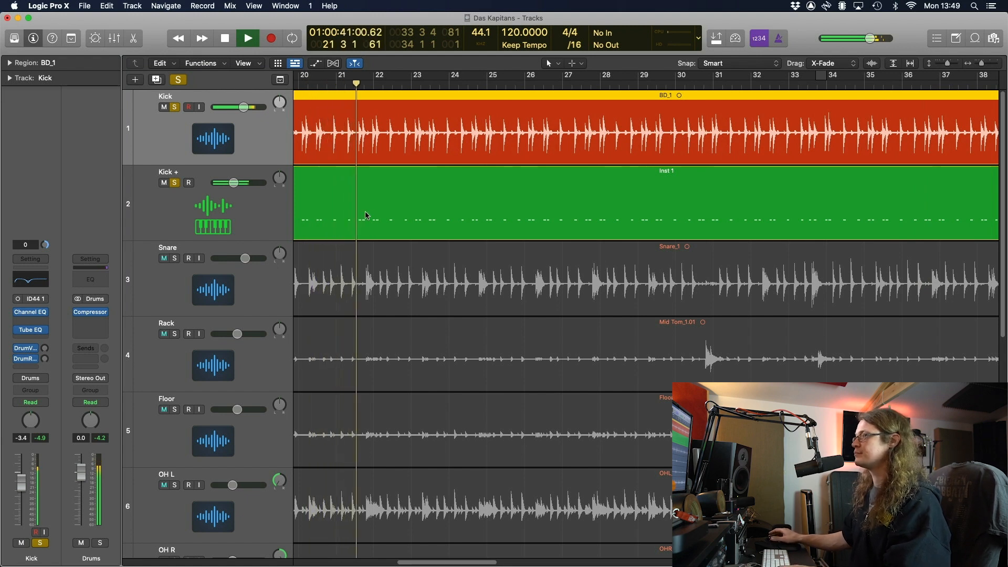
key(space)
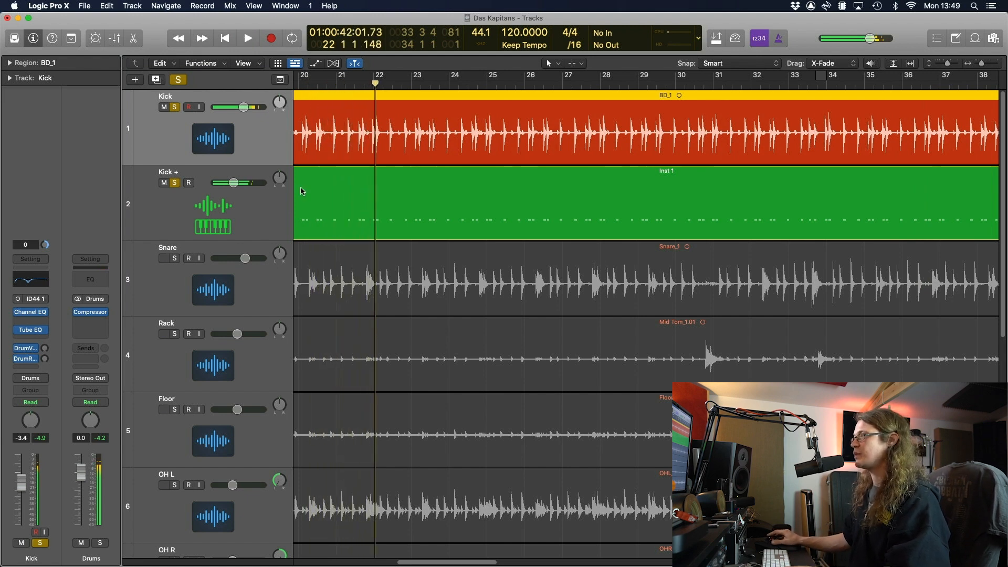
click(174, 182)
click(174, 108)
click(174, 270)
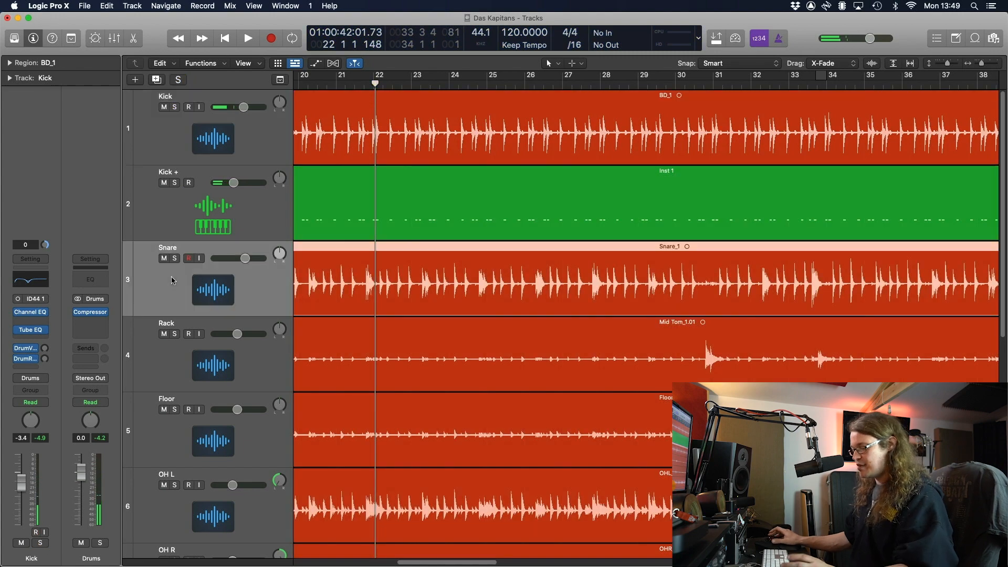
Double the Snare as Snare, -26.9 dB relative threshold, trigger note D1 (38) SD 1
key(y)
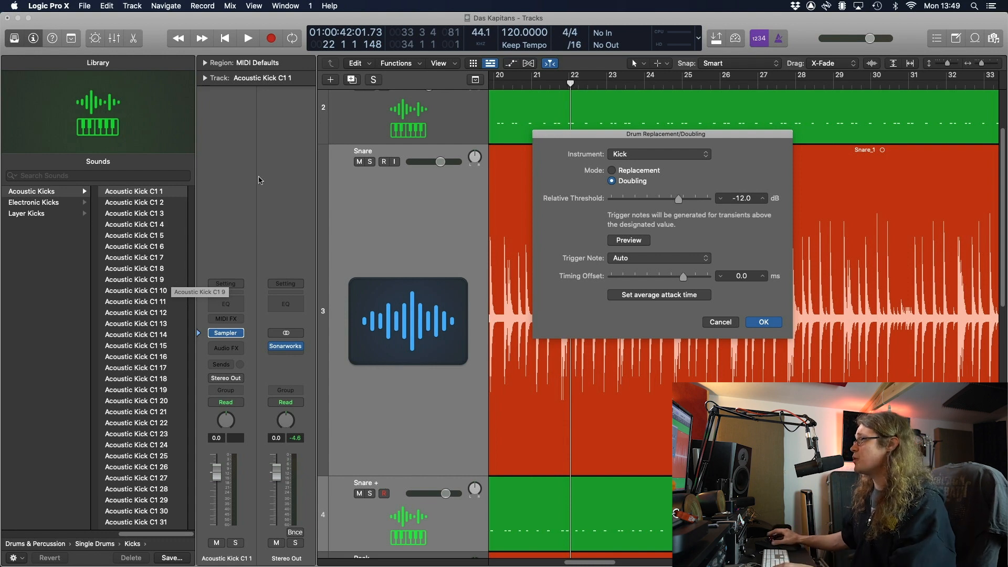
click(683, 153)
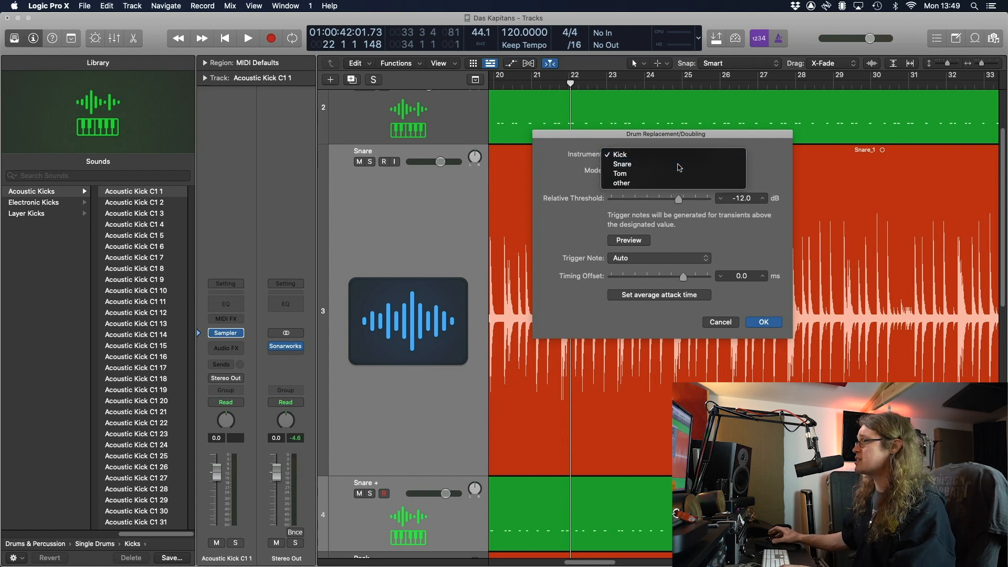
click(679, 163)
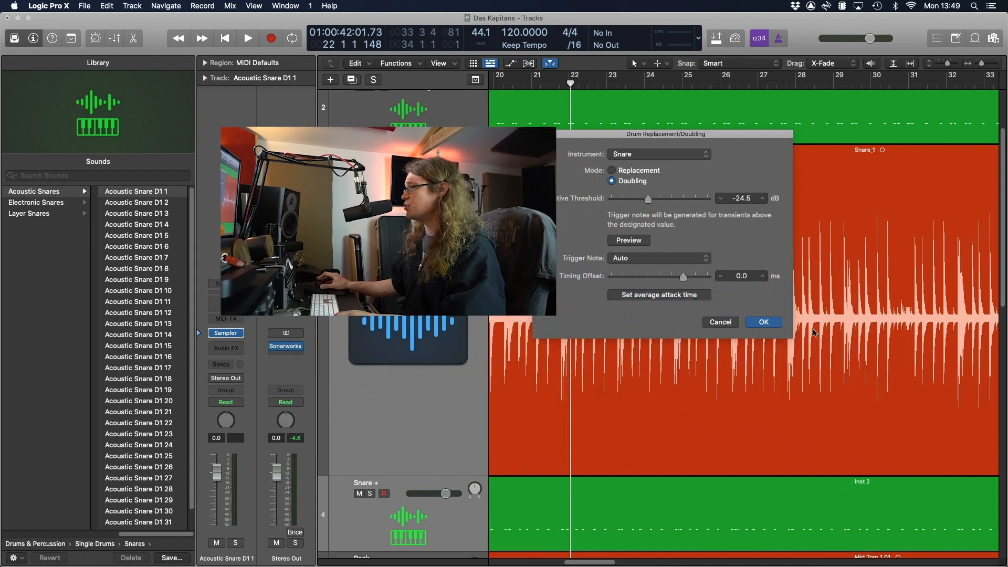
scroll(749, 412, up, 8)
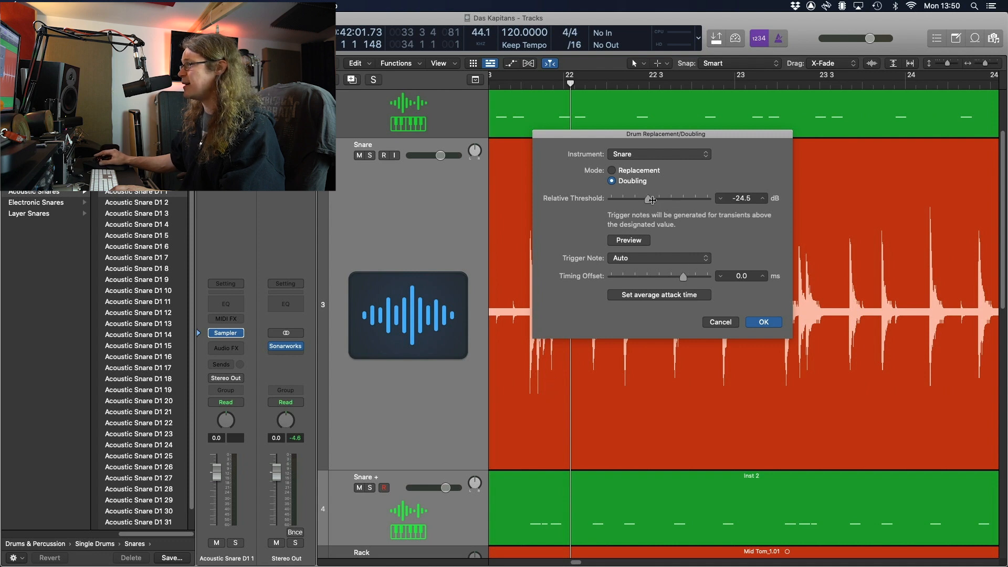
drag(652, 200, 649, 202)
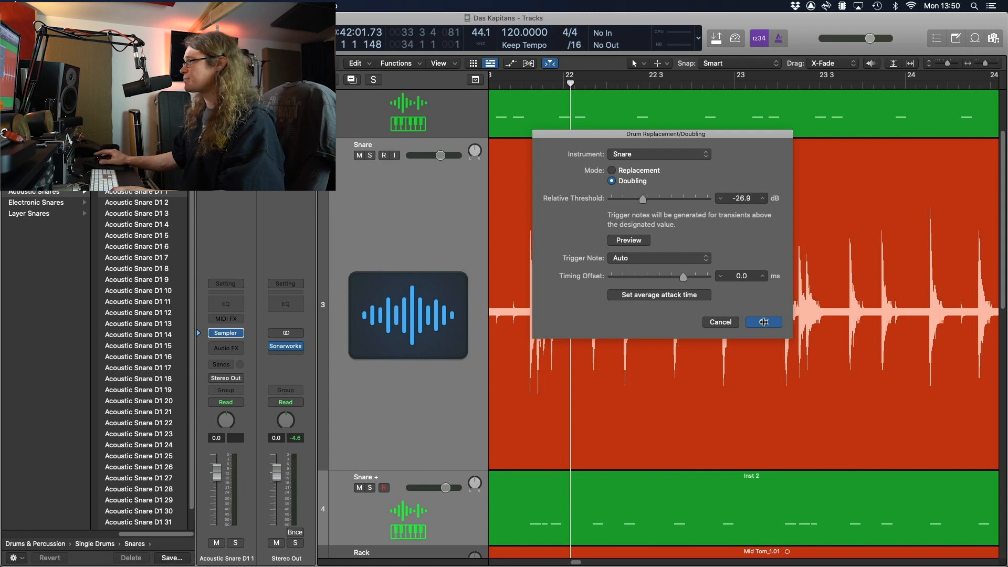
click(694, 258)
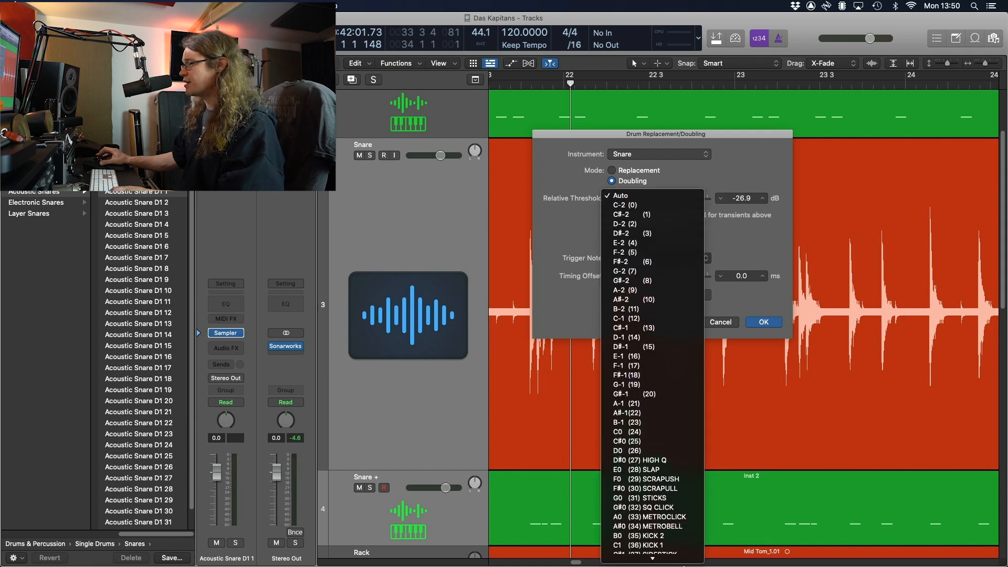
click(677, 484)
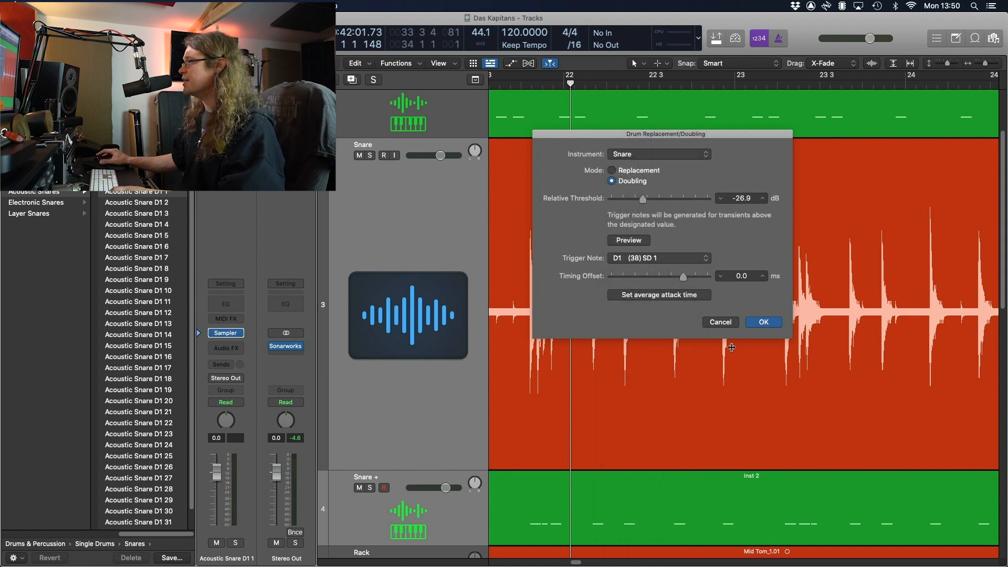
click(764, 322)
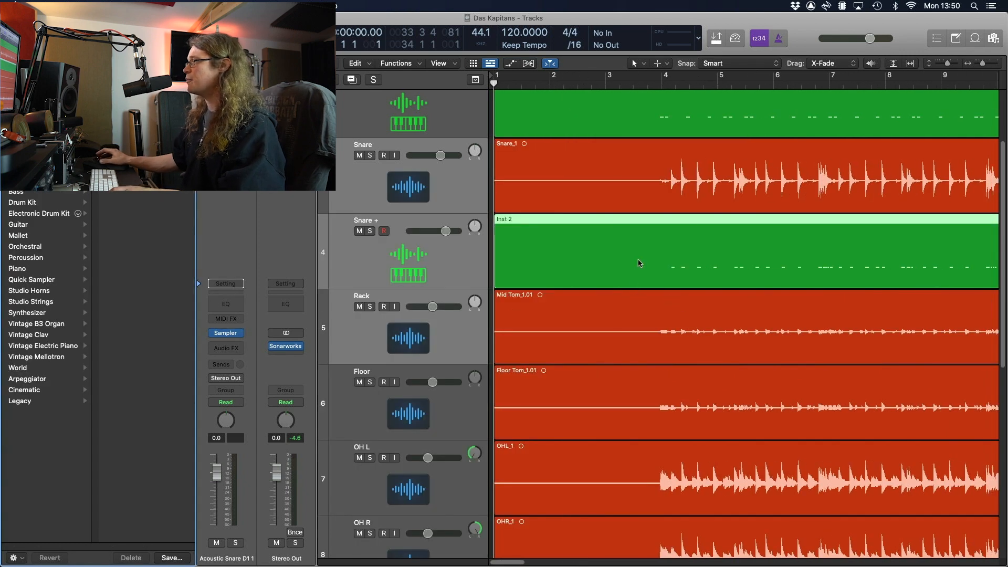
Solo the new Snare + track and play from bar 4 with the Library hidden
click(464, 253)
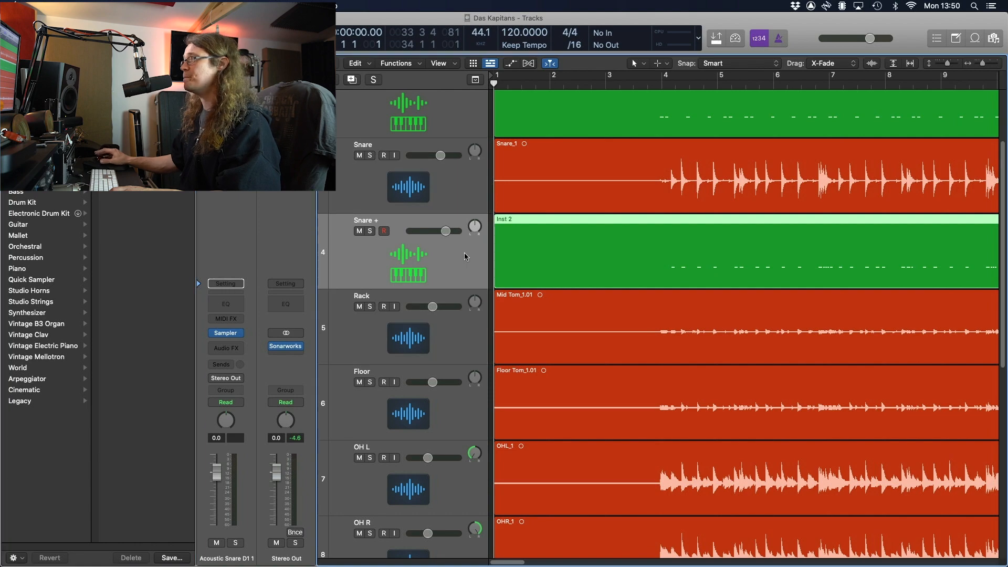
key(y)
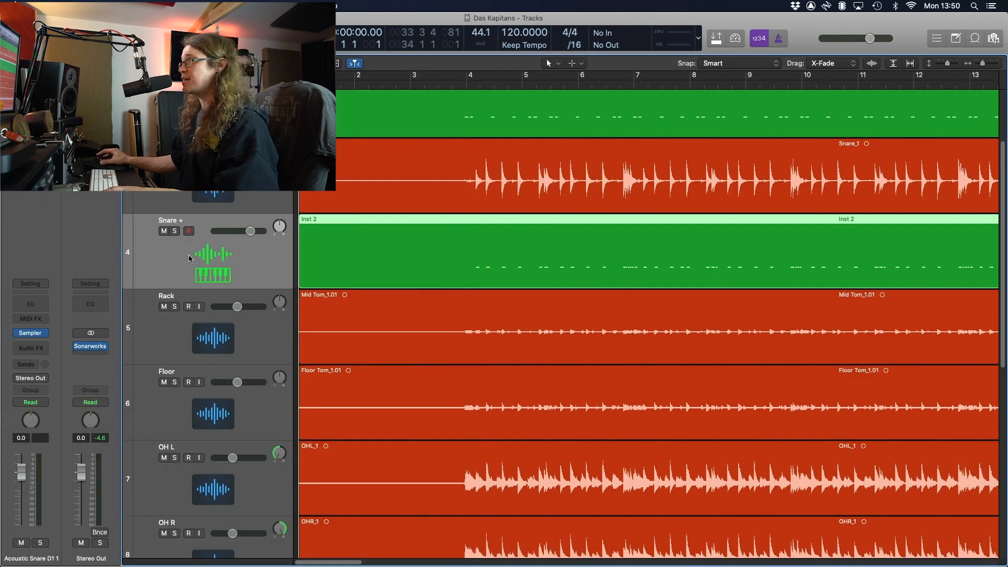
click(174, 232)
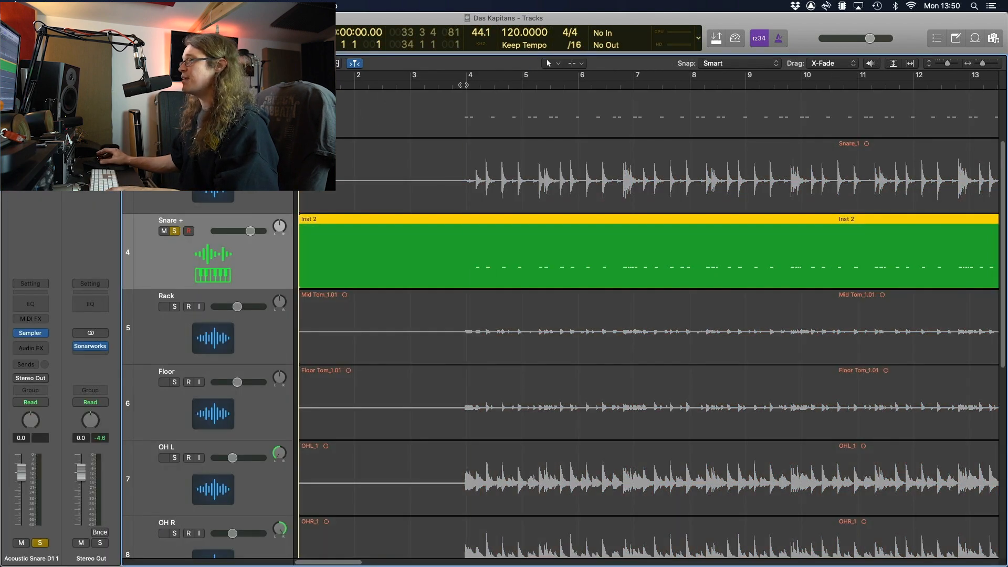
click(463, 84)
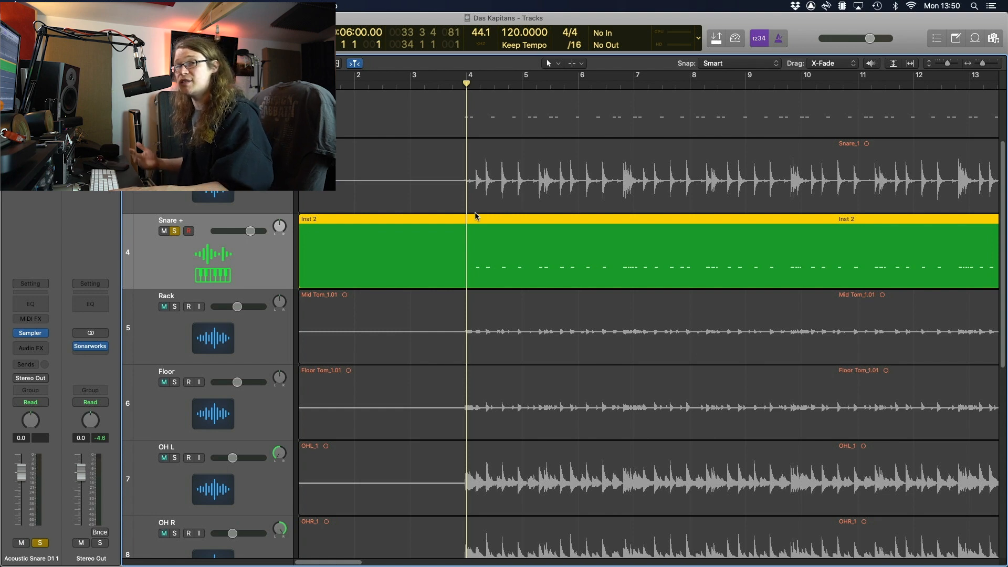
key(space)
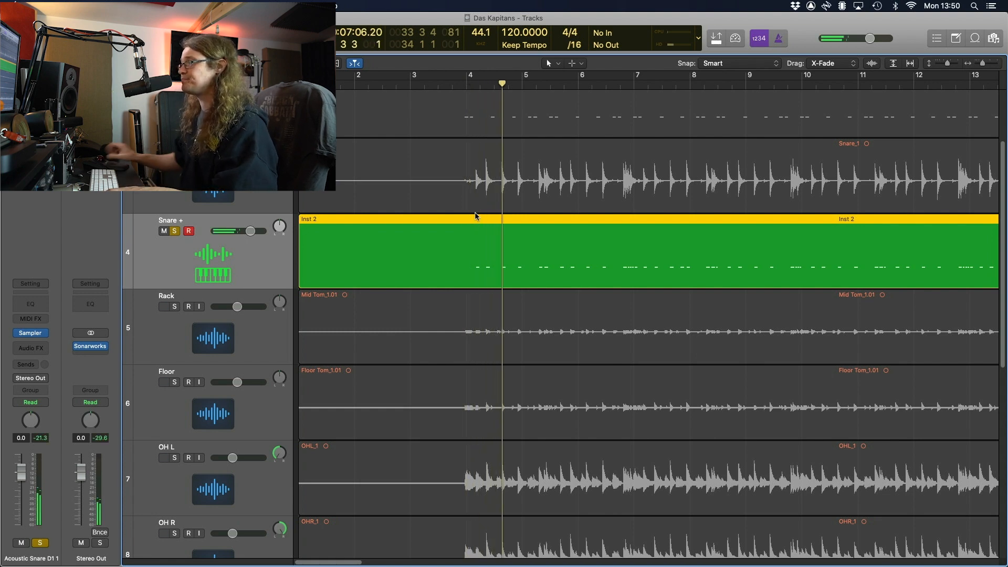
Set all Inst 2 snare notes to velocity 111 in the Piano Roll and audition them
double_click(476, 217)
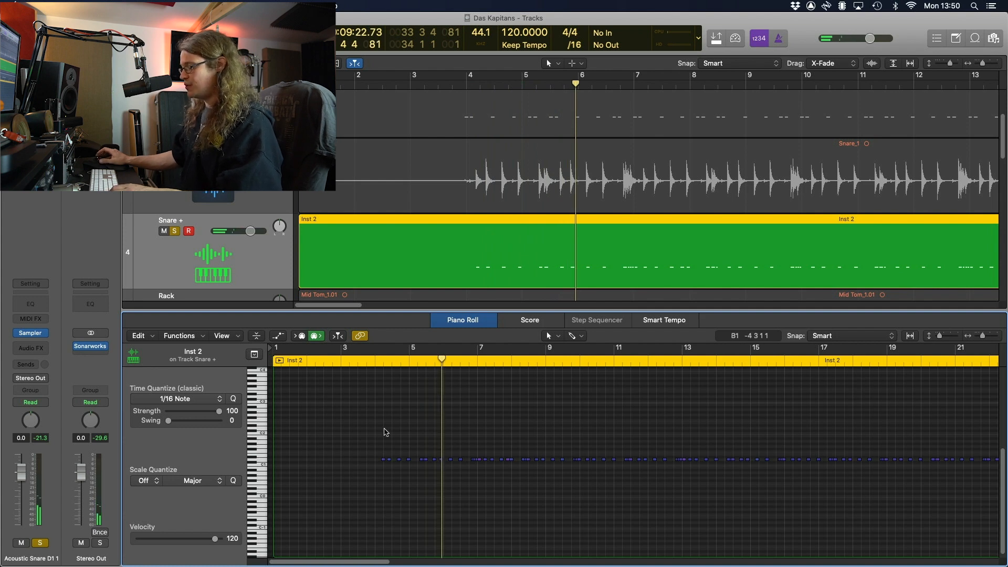
key(super+a)
drag(215, 538, 157, 538)
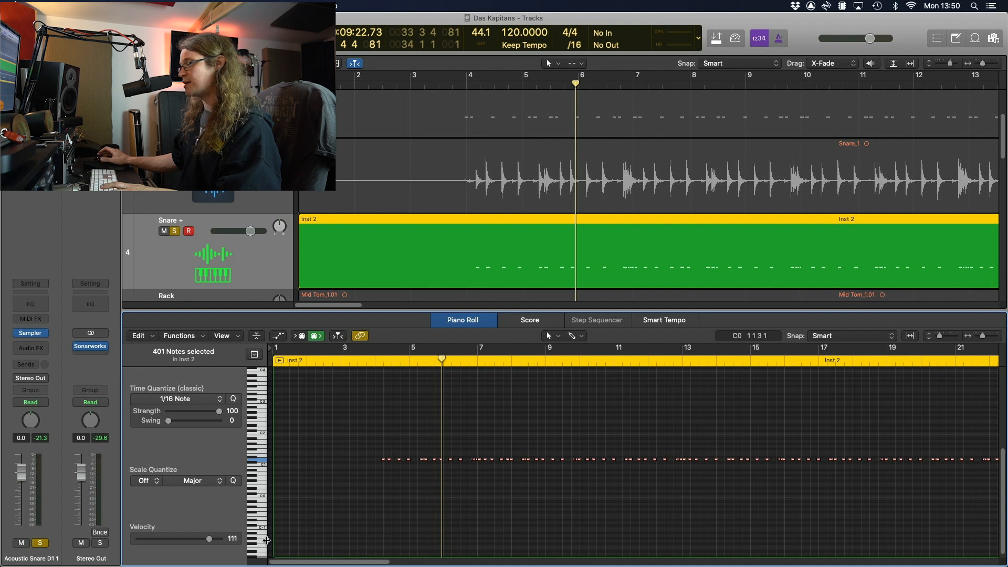
click(432, 421)
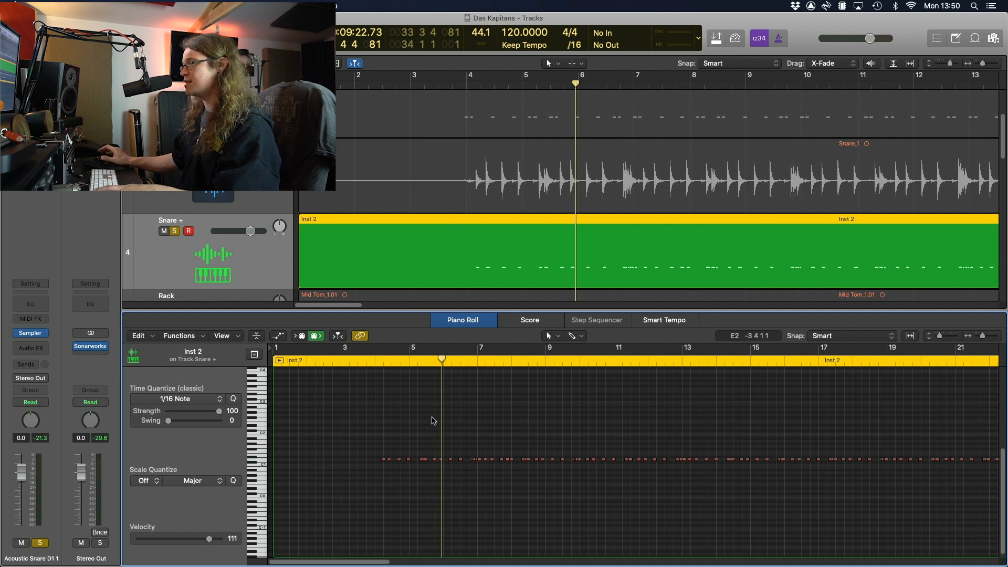
key(space)
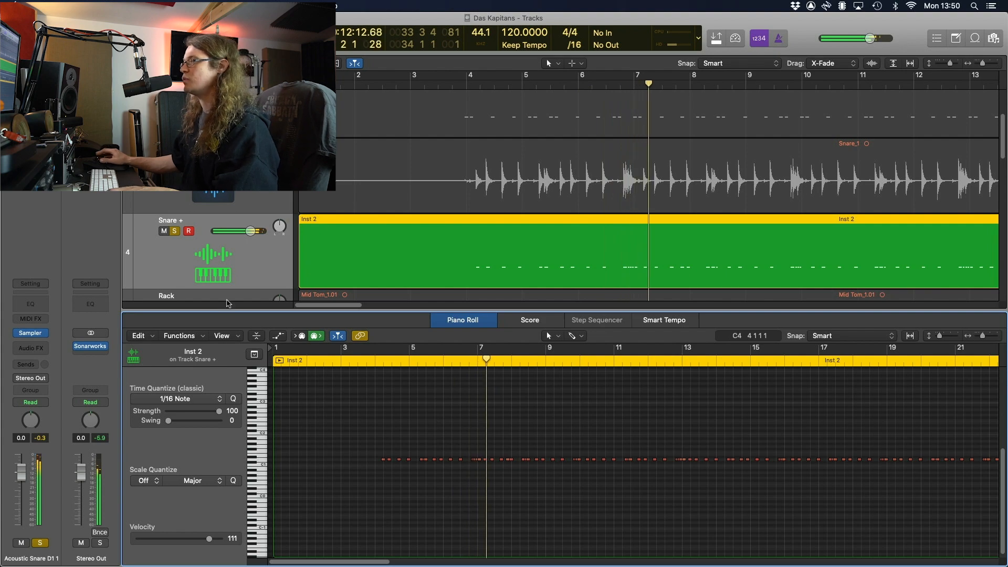
Load Acoustic Snare D1 20 (Single Drums > Snares > Acoustic Snares) into the Snare + Sampler, then close it
click(31, 334)
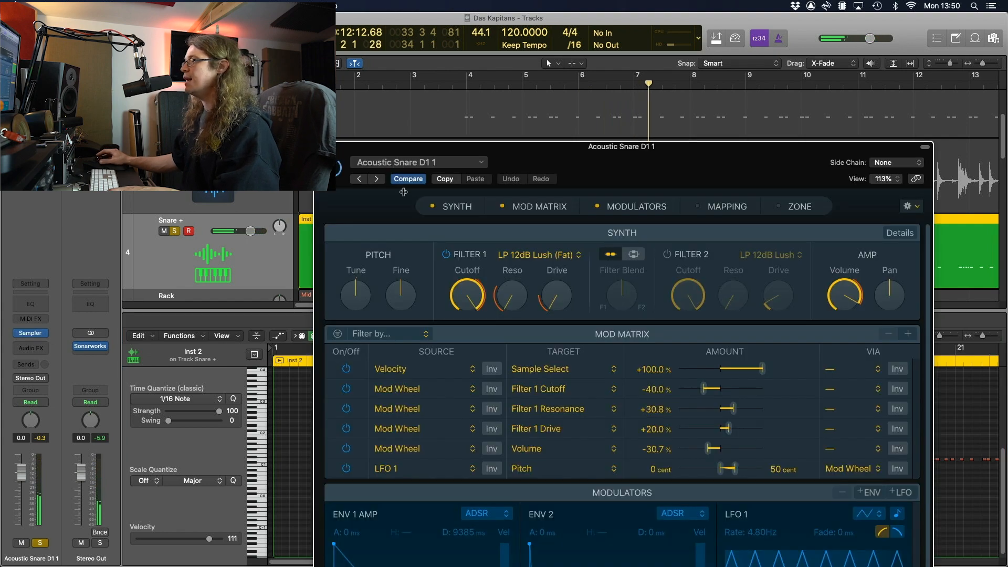
click(448, 167)
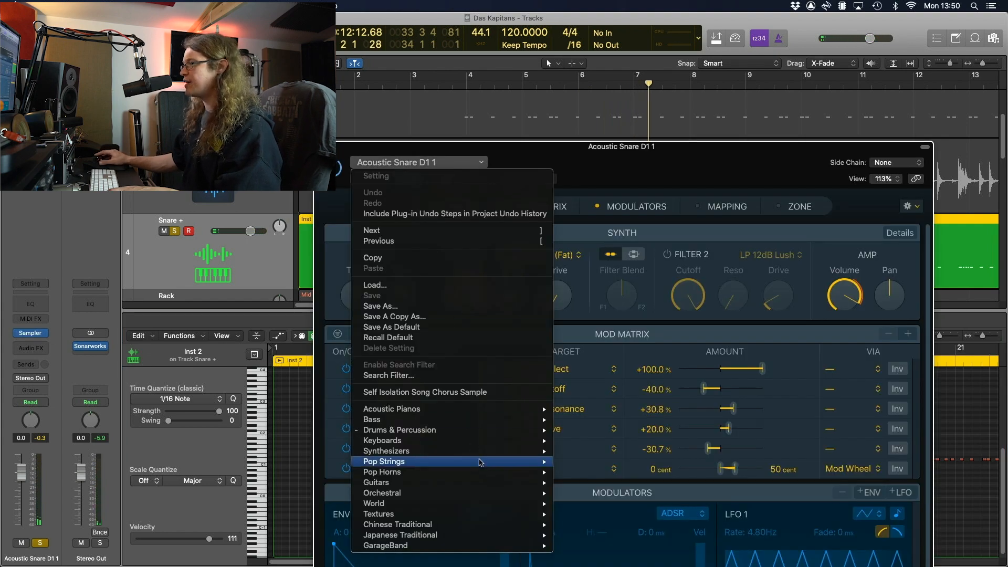
mouse_move(488, 436)
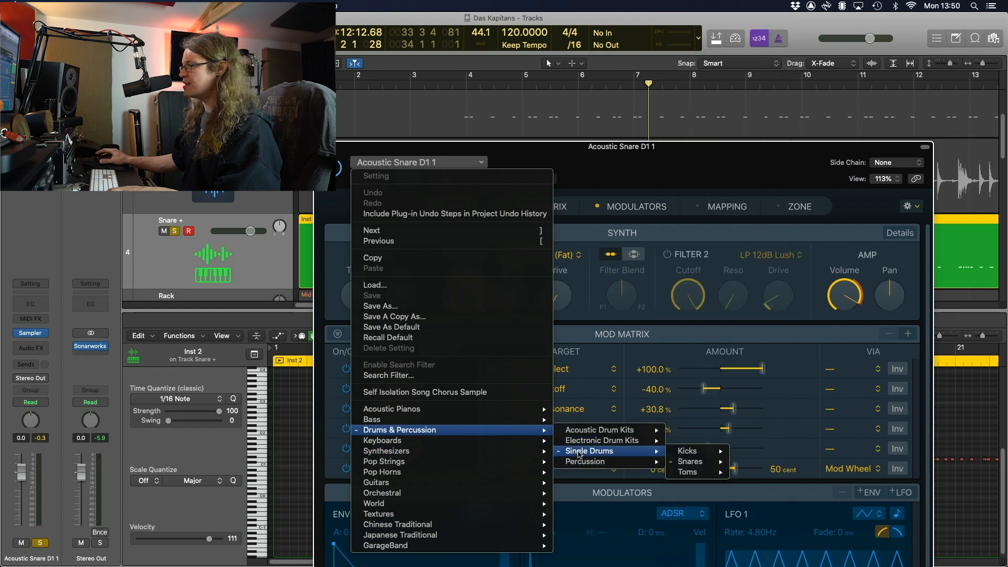
mouse_move(653, 454)
mouse_move(691, 464)
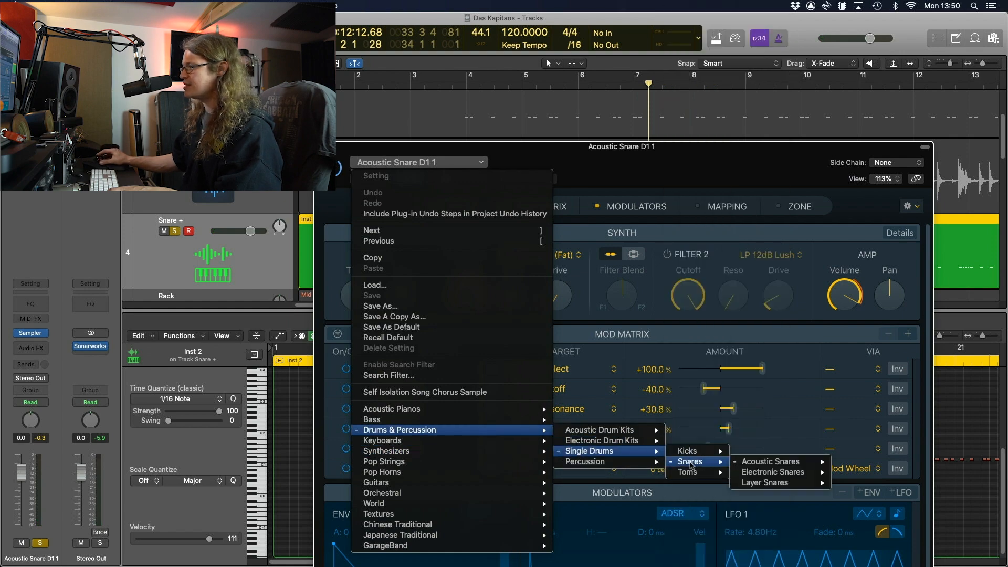
mouse_move(750, 463)
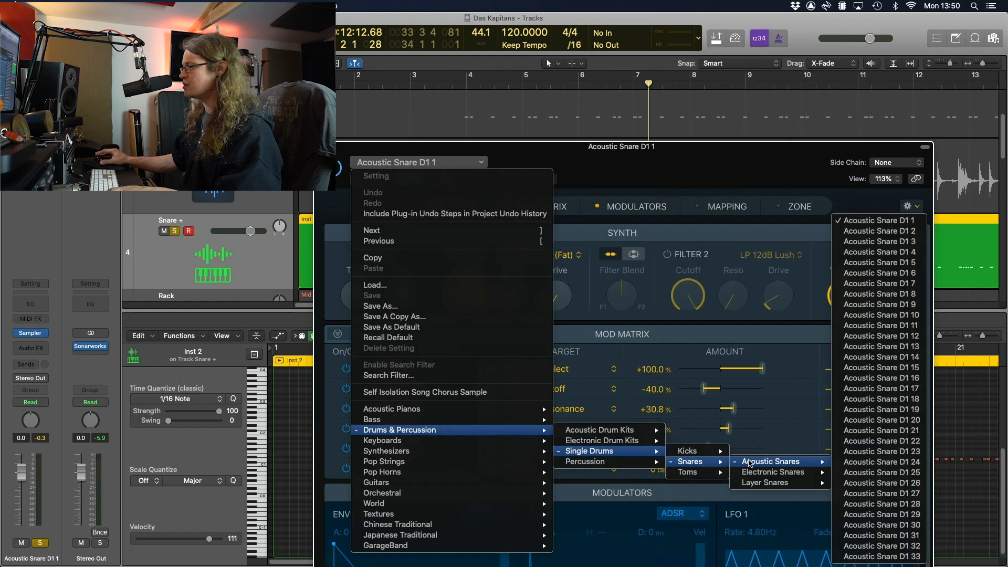
click(882, 423)
drag(652, 161, 624, 109)
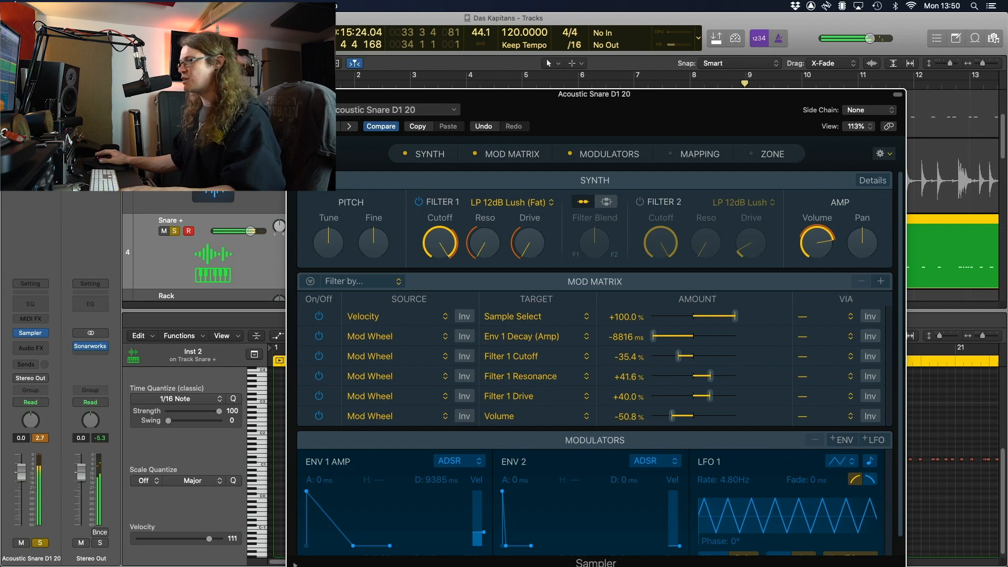
key(super+w)
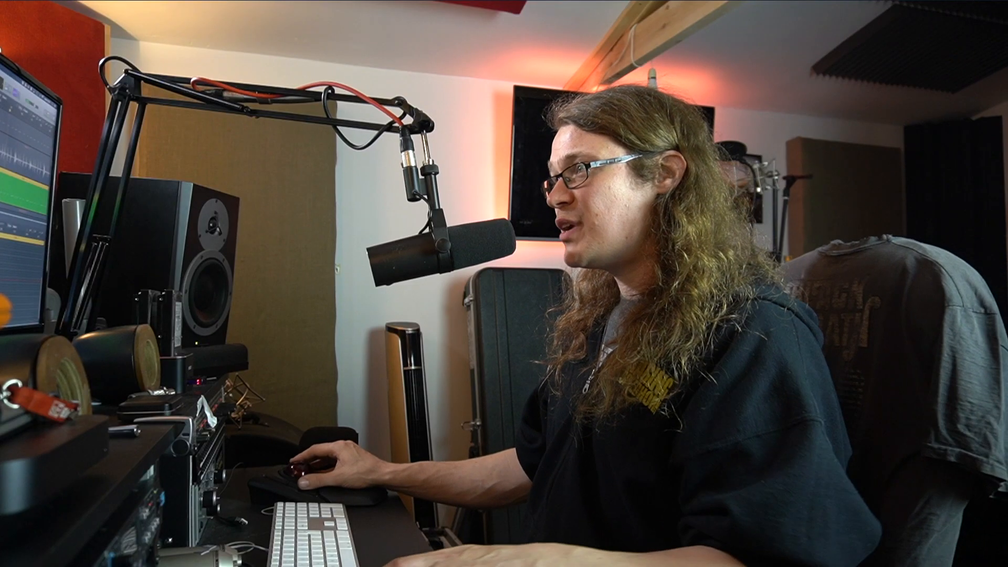
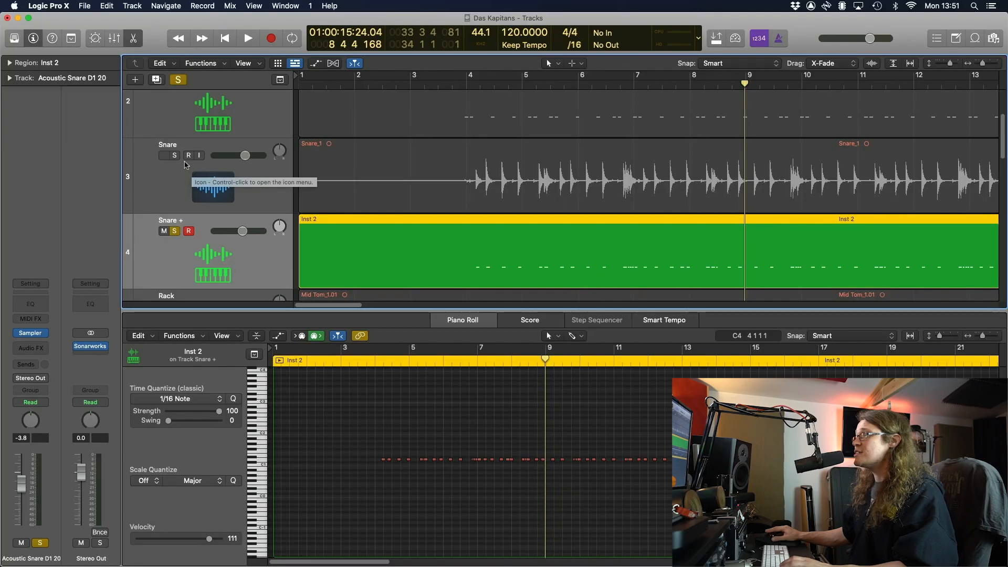
Solo Snare and Snare + during playback and lower Snare + to -8.8 dB
click(174, 156)
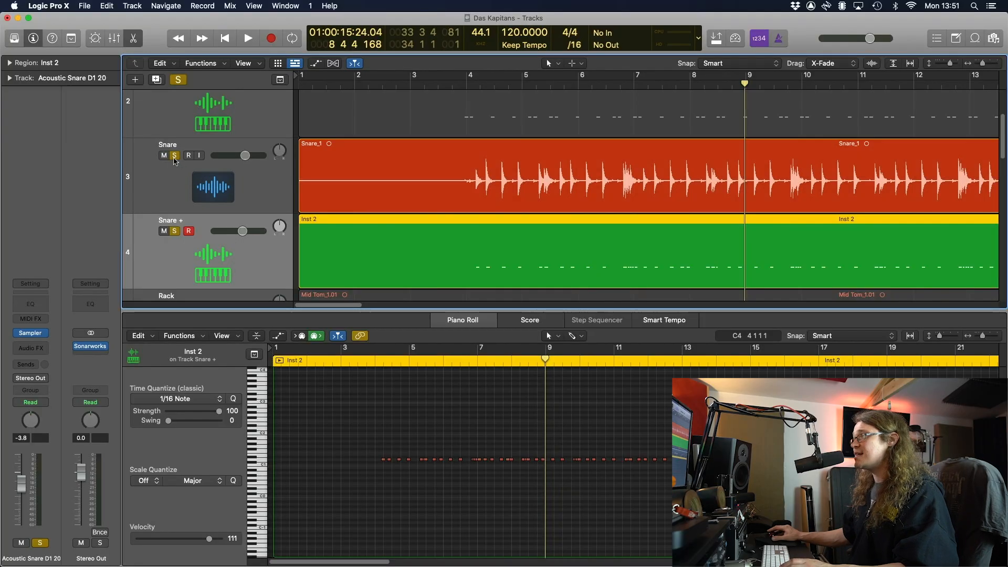
click(174, 232)
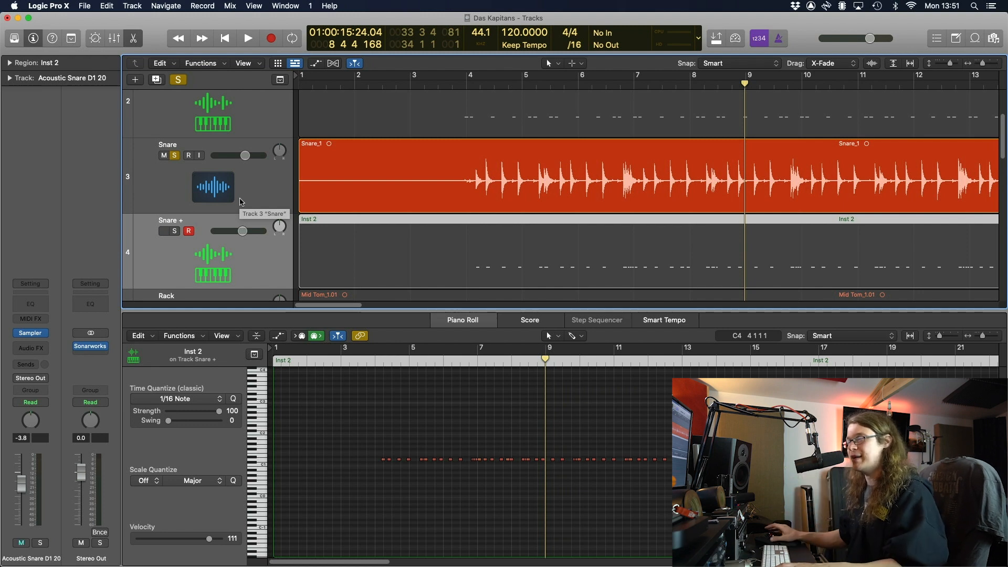
key(space)
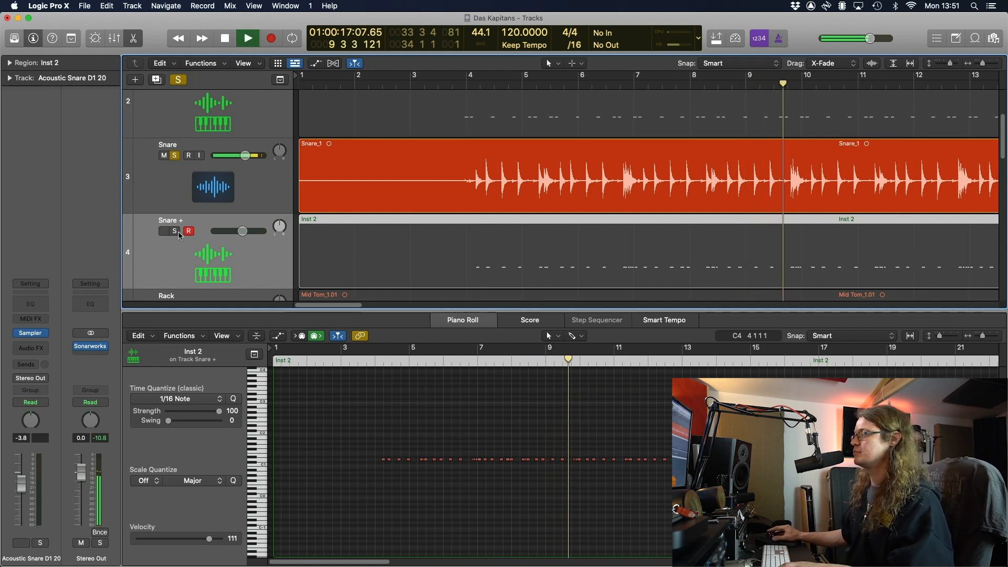
click(175, 231)
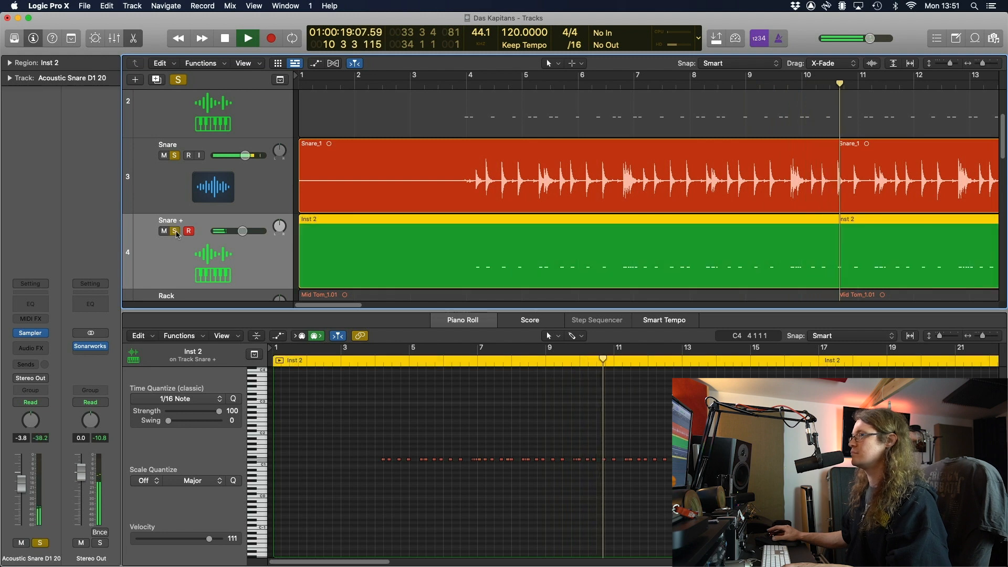
drag(242, 231, 237, 231)
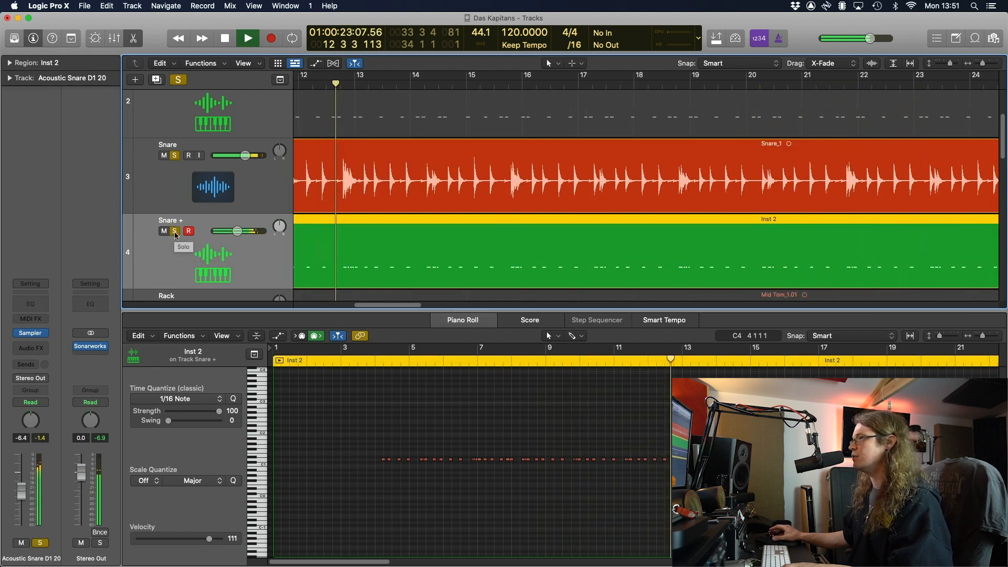
click(175, 231)
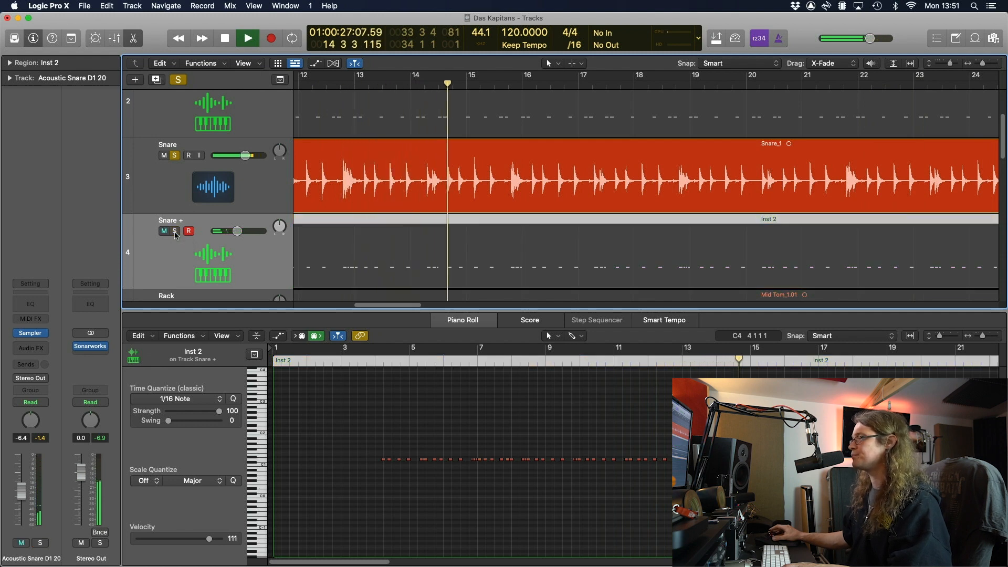
click(175, 231)
drag(233, 233, 229, 238)
Close the piano roll, stop playback, clear both solos and select all regions
key(e)
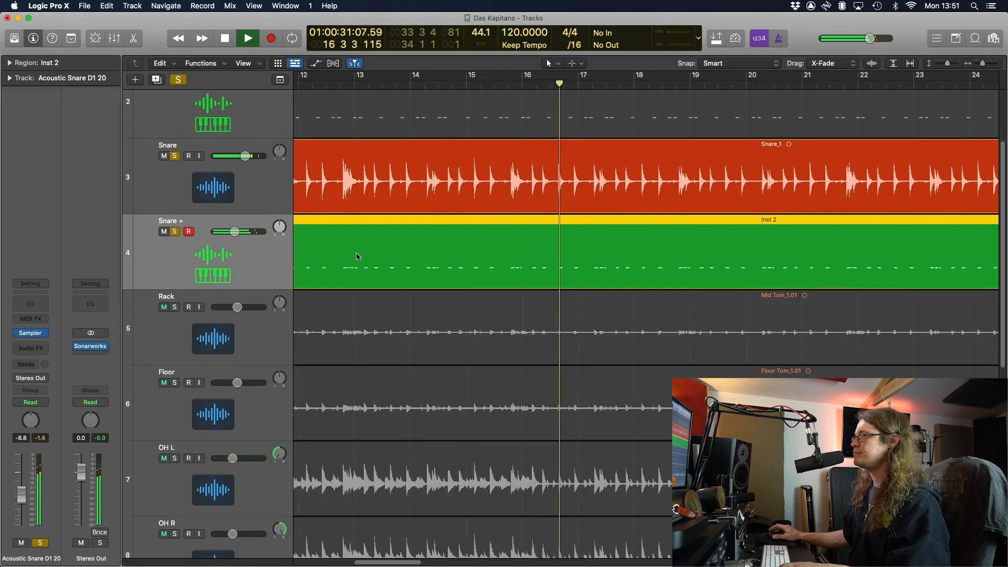
key(space)
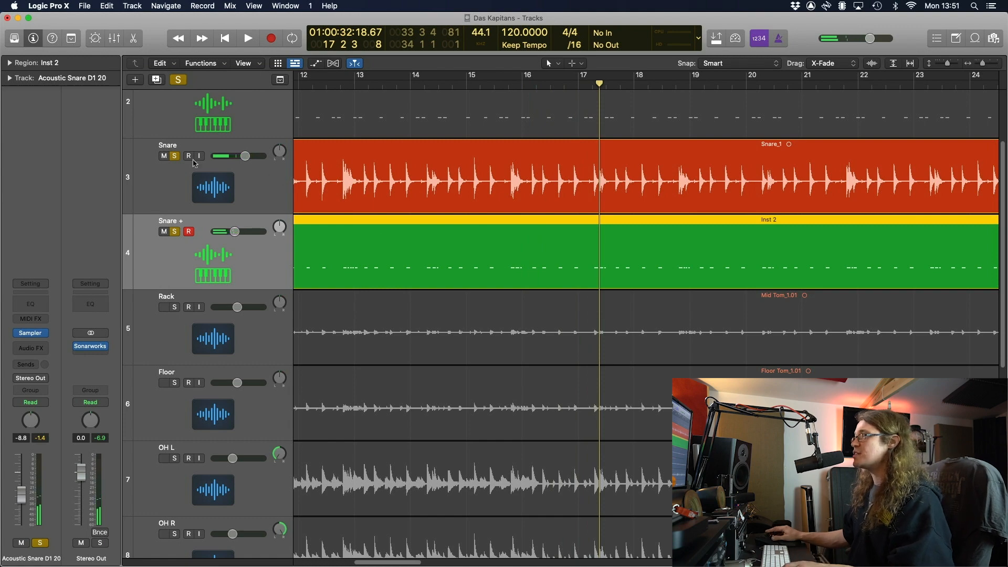
click(175, 156)
click(175, 231)
key(super+a)
Fit all tracks in view and clear the region selection
key(z)
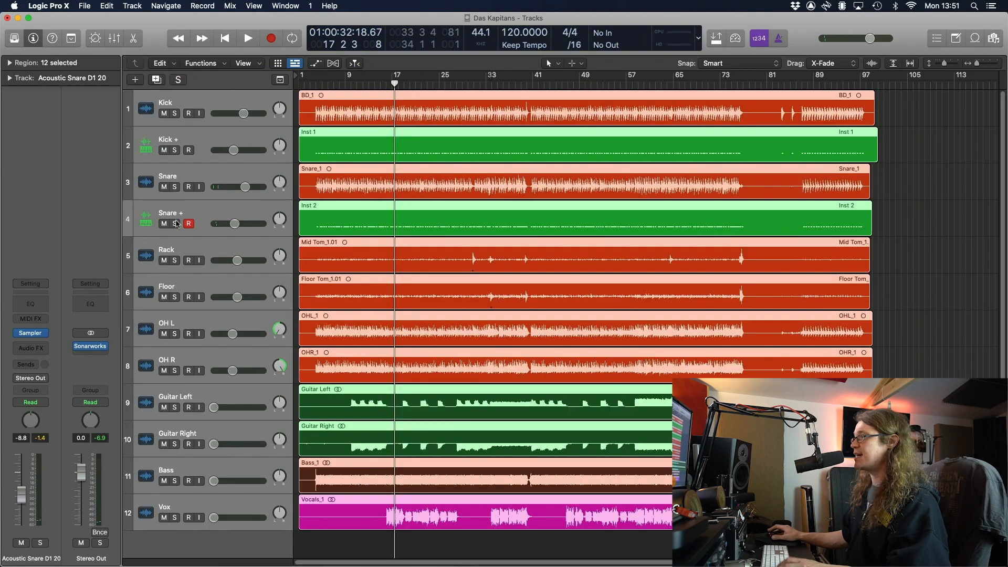
click(423, 549)
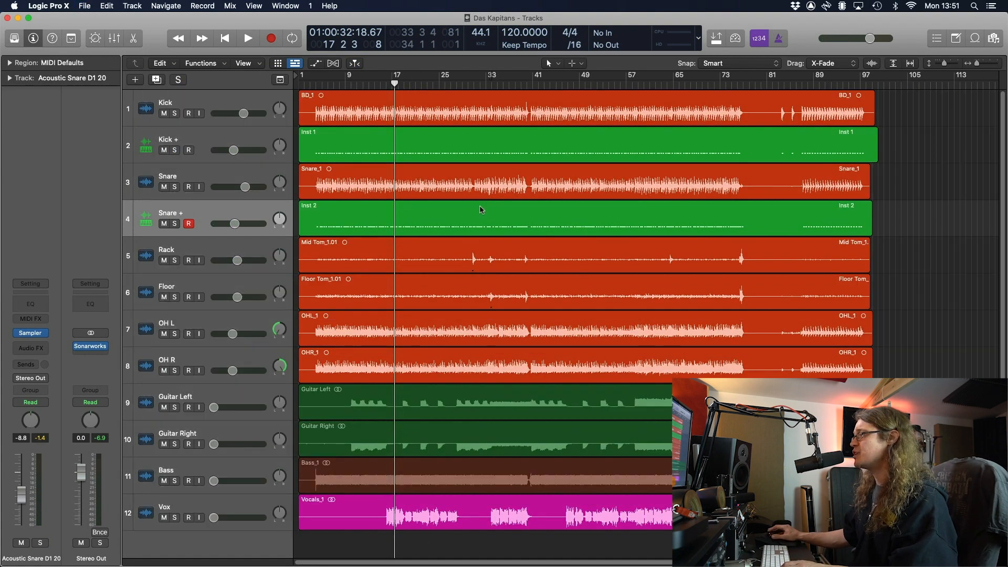
click(499, 210)
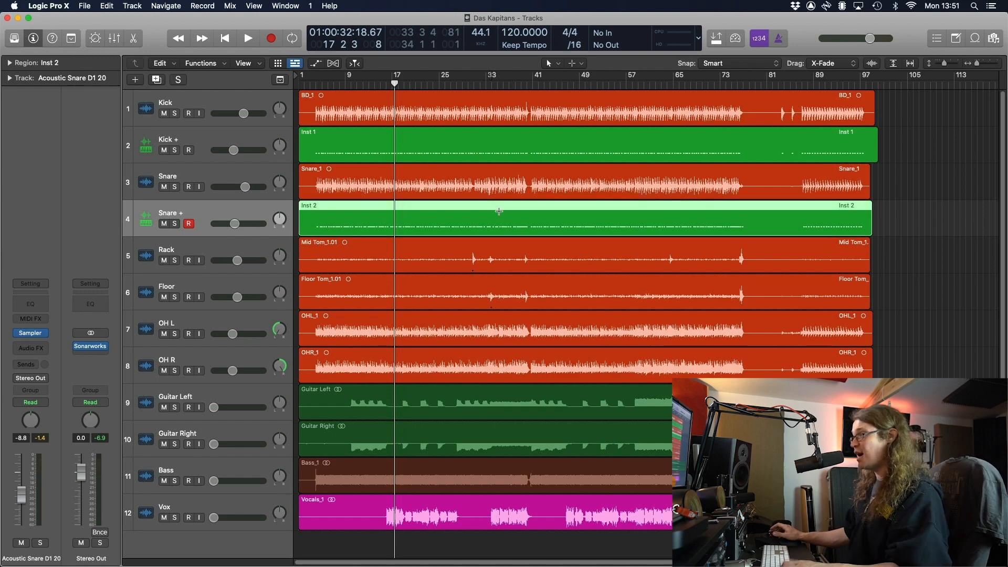
key(super+a)
click(950, 250)
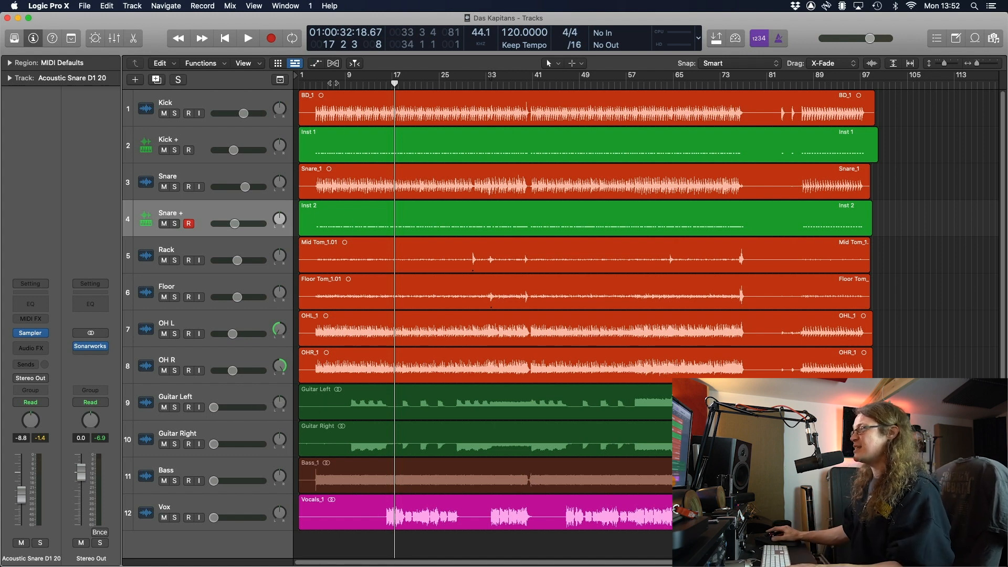
Play from bar 4 and raise the Bass from silence to -16.0 dB
drag(336, 83, 316, 87)
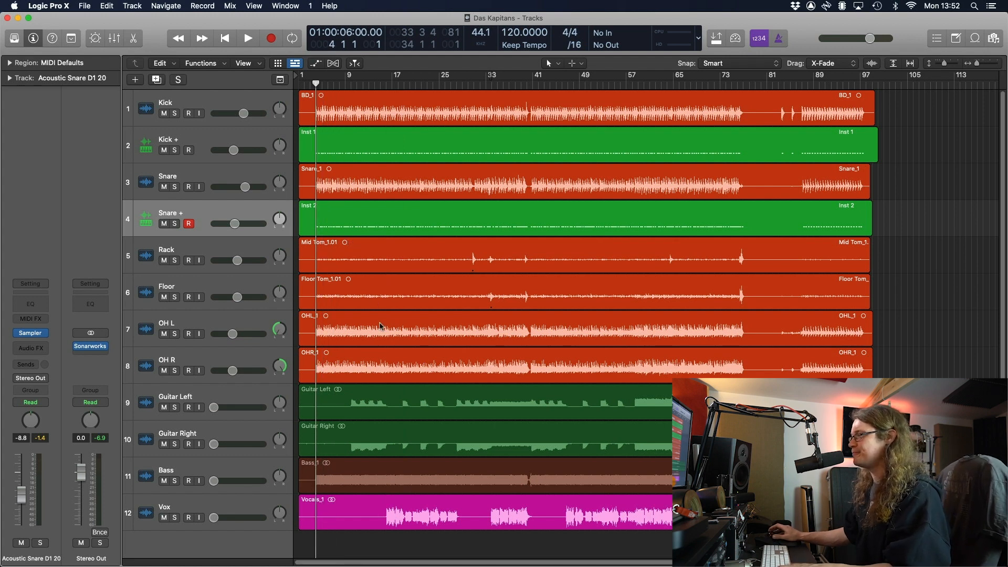
key(space)
click(213, 482)
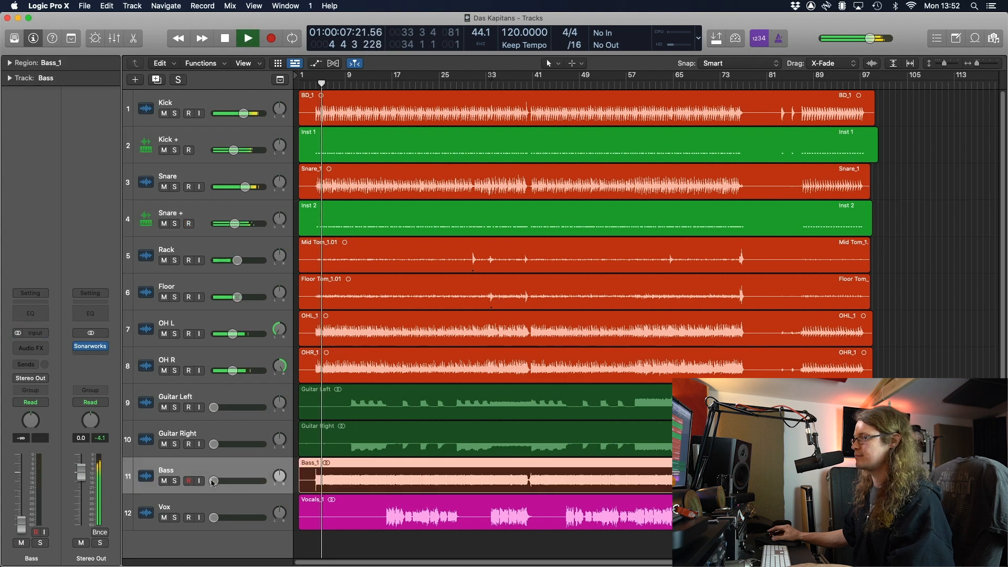
drag(213, 482, 234, 481)
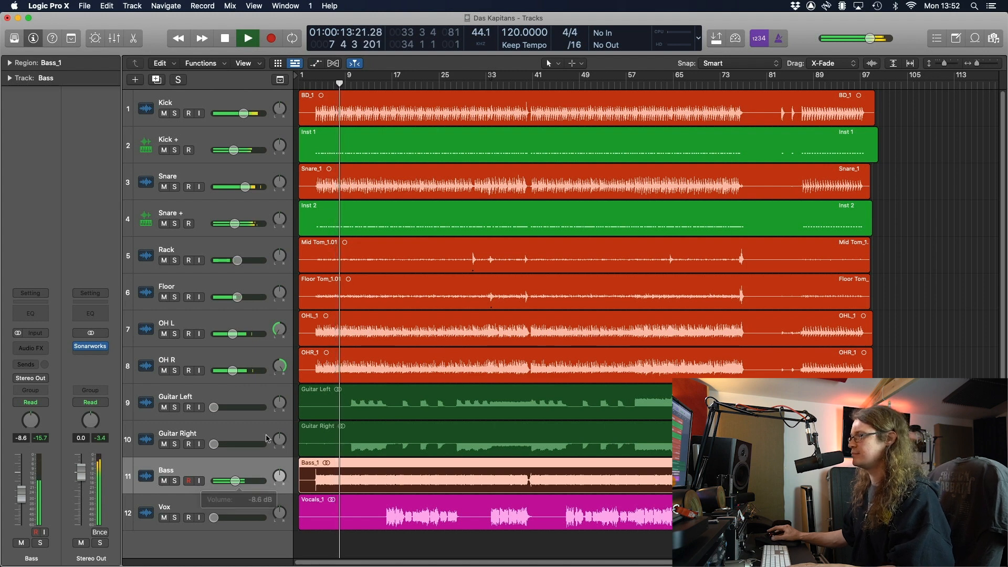
Raise Guitar Left and Guitar Right together to -10.2 dB and nudge the Bass slightly up
click(268, 438)
shift+click(218, 409)
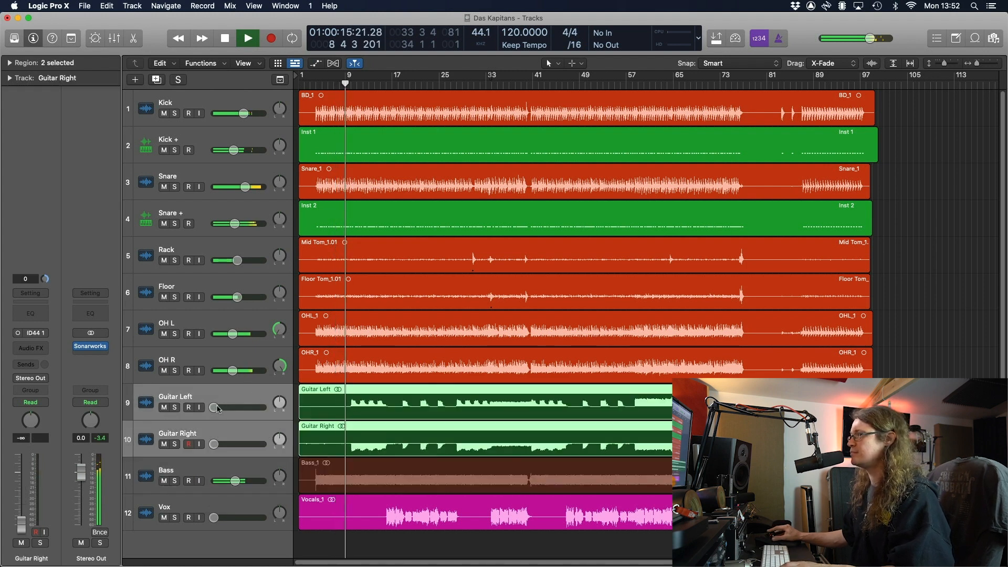
drag(218, 410, 233, 407)
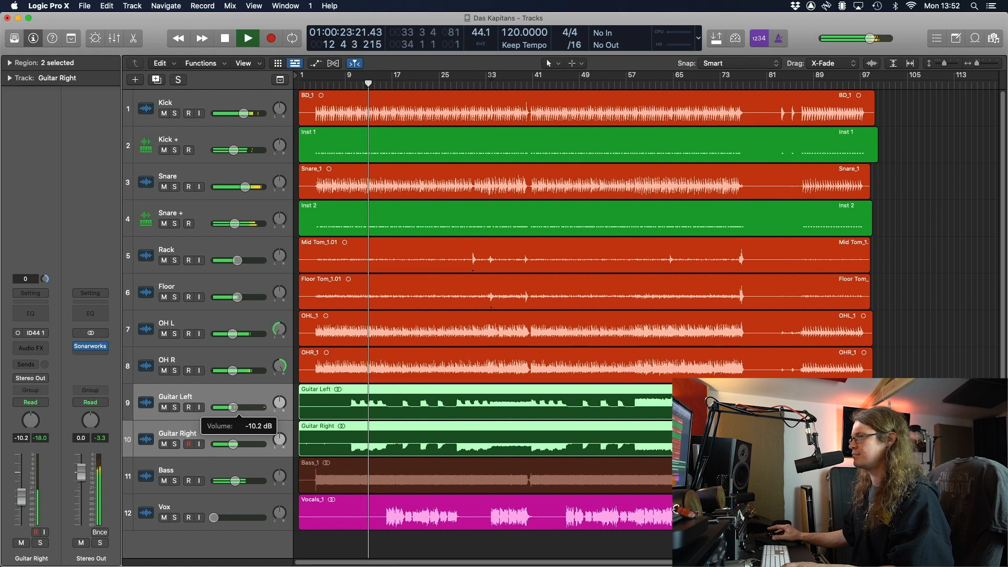
drag(236, 481, 237, 481)
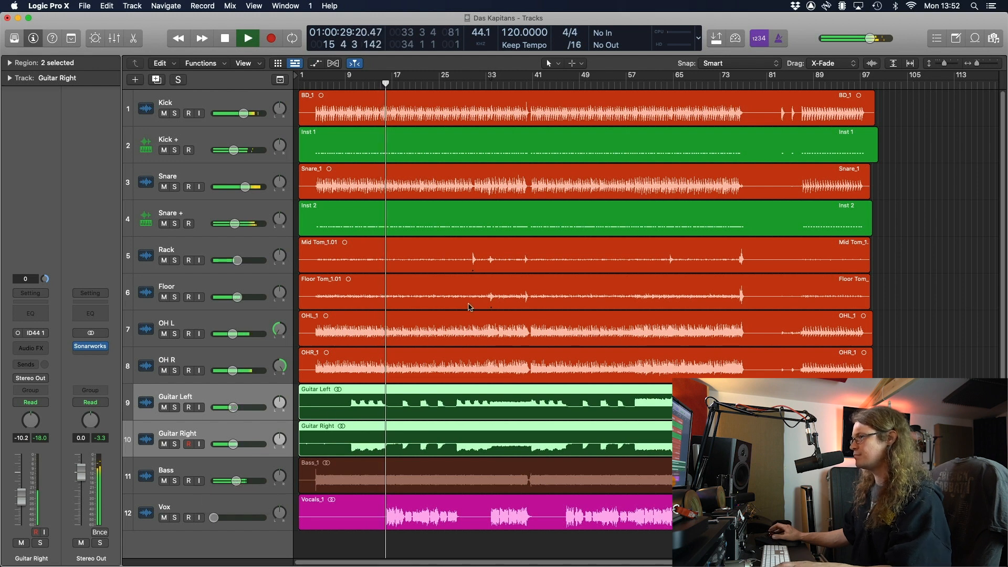
key(space)
click(887, 236)
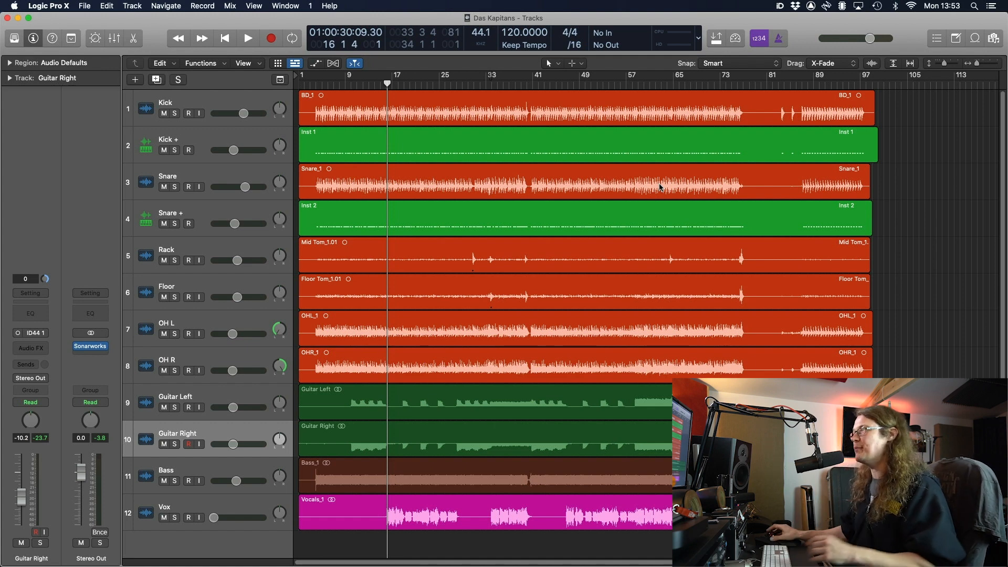
Group Kick and Kick + into a summing stack named Kick
click(262, 103)
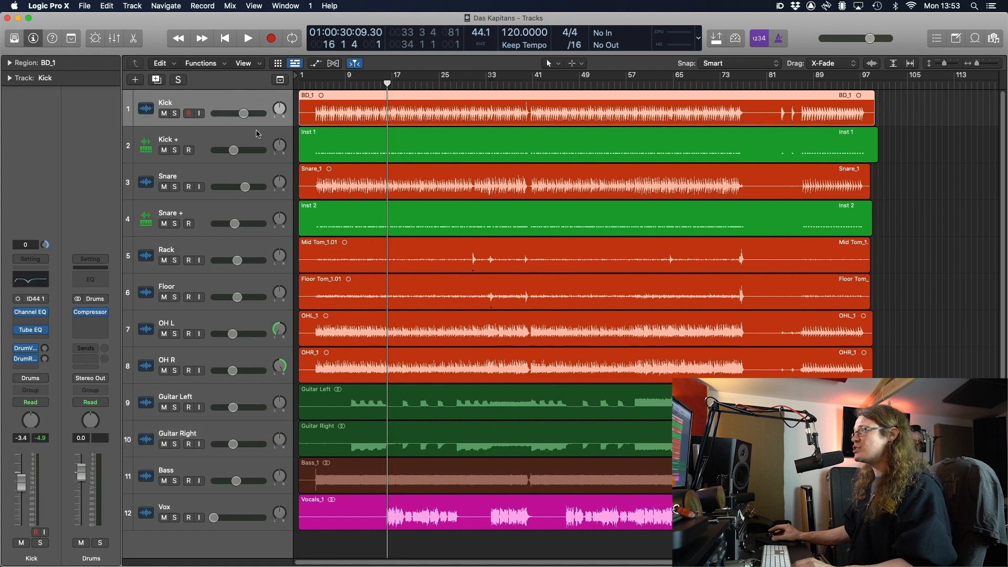
shift+click(257, 135)
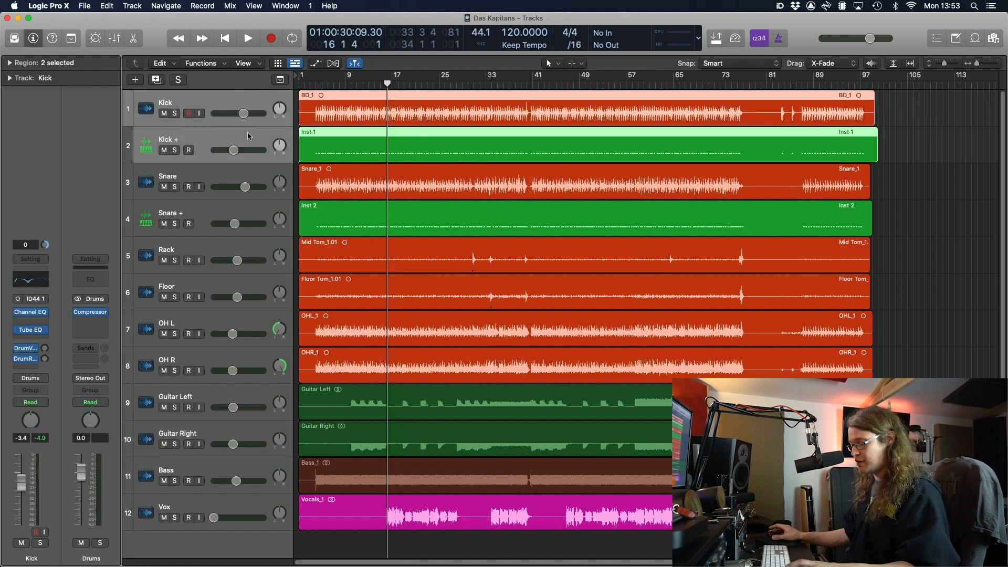
right_click(246, 131)
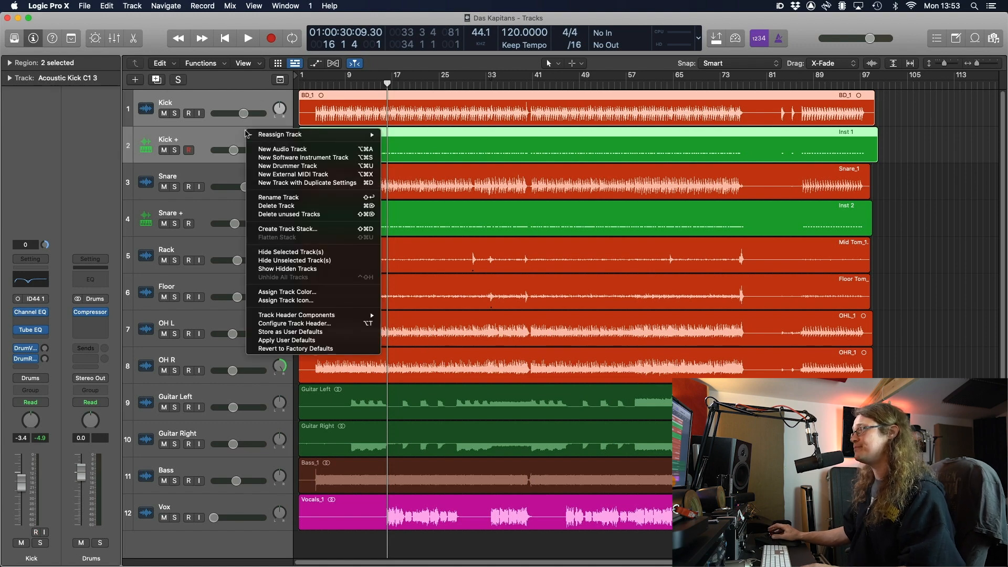
click(316, 229)
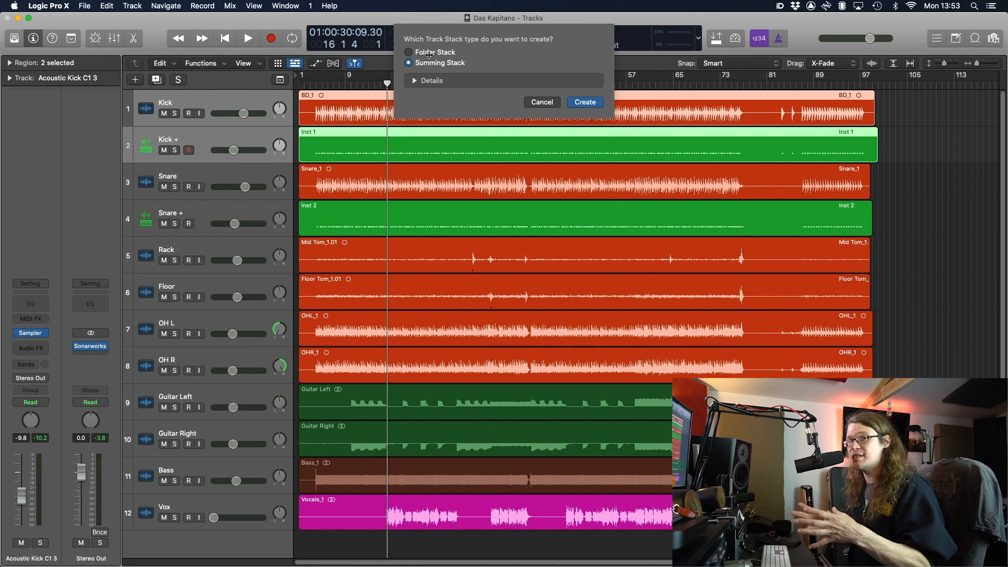
click(576, 103)
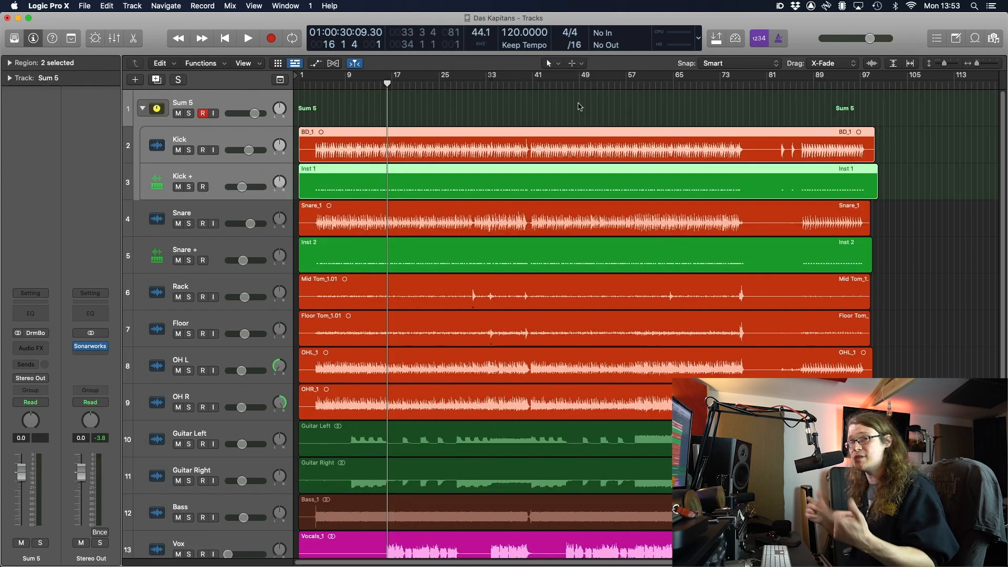
click(180, 100)
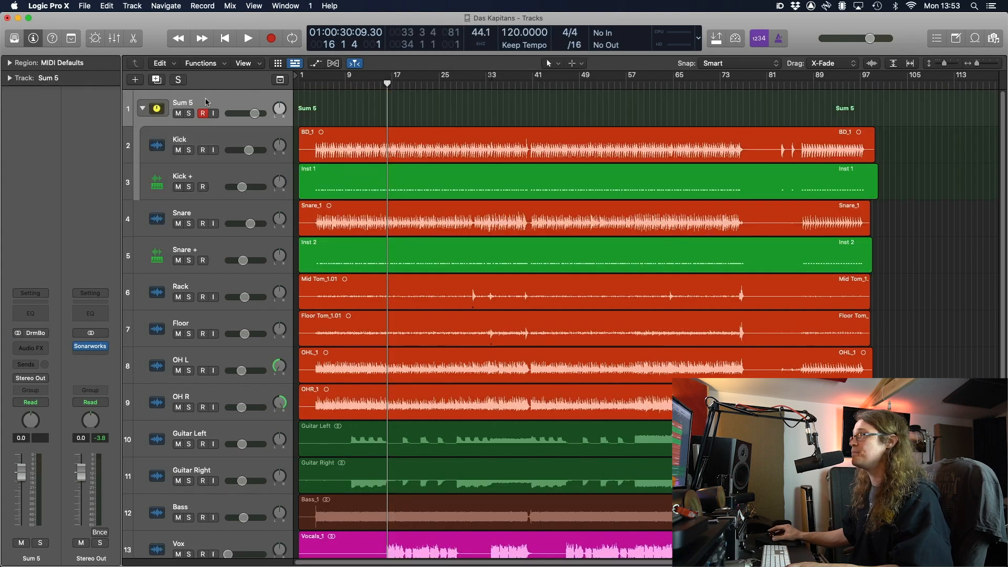
double_click(186, 102)
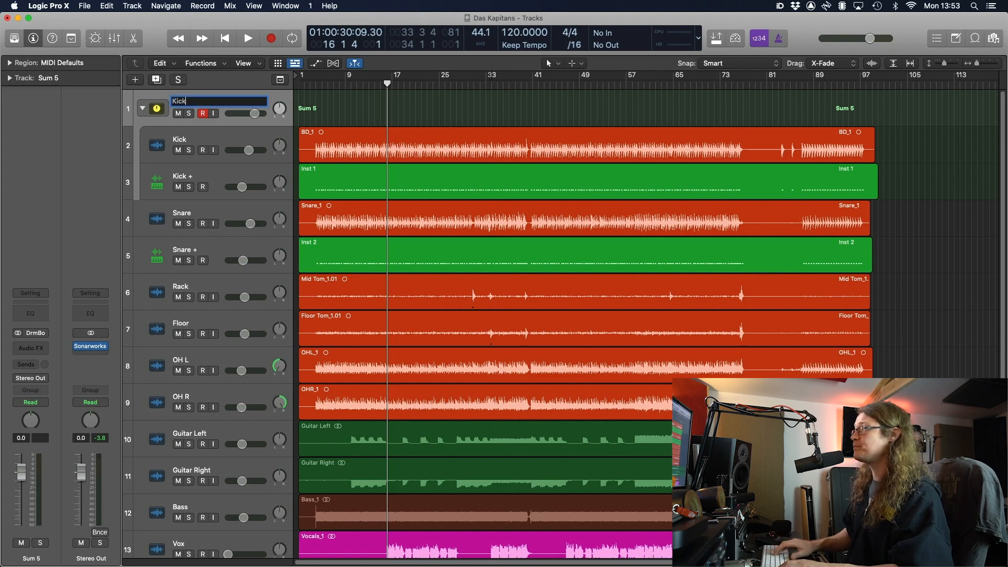
key(Return)
Group Snare and Snare + into a summing stack named Snare and solo it
click(233, 205)
shift+click(227, 244)
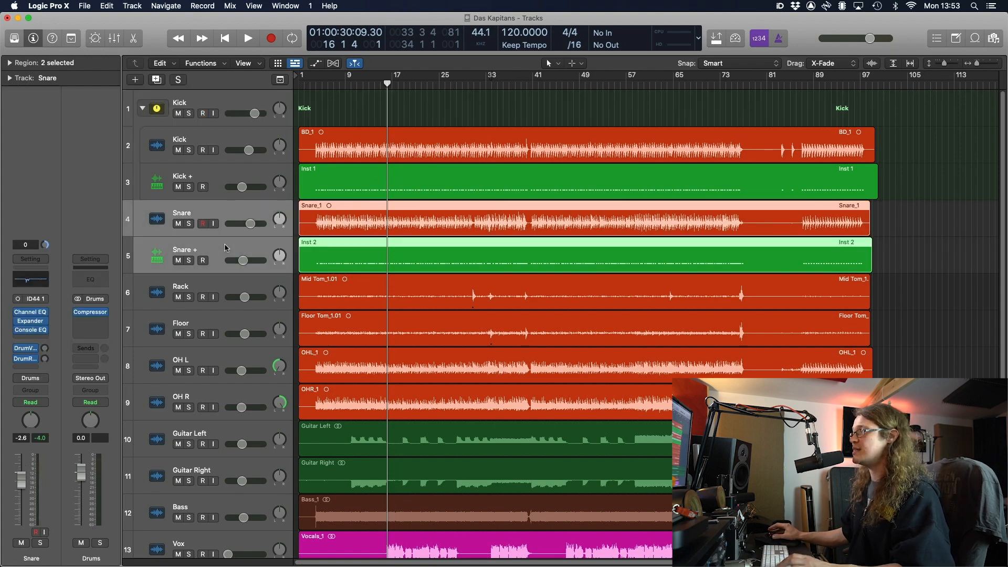
right_click(227, 245)
click(280, 344)
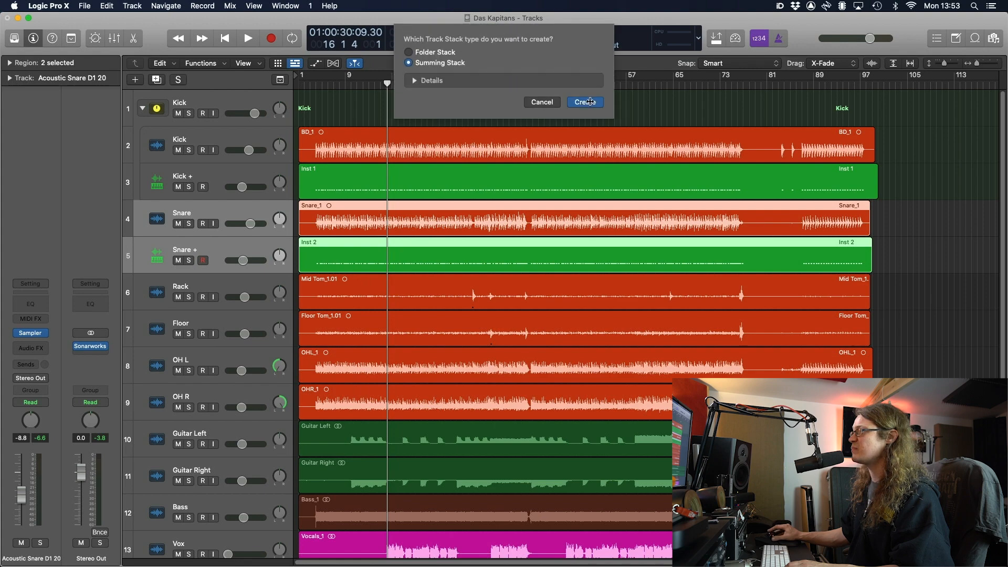
click(588, 101)
double_click(189, 218)
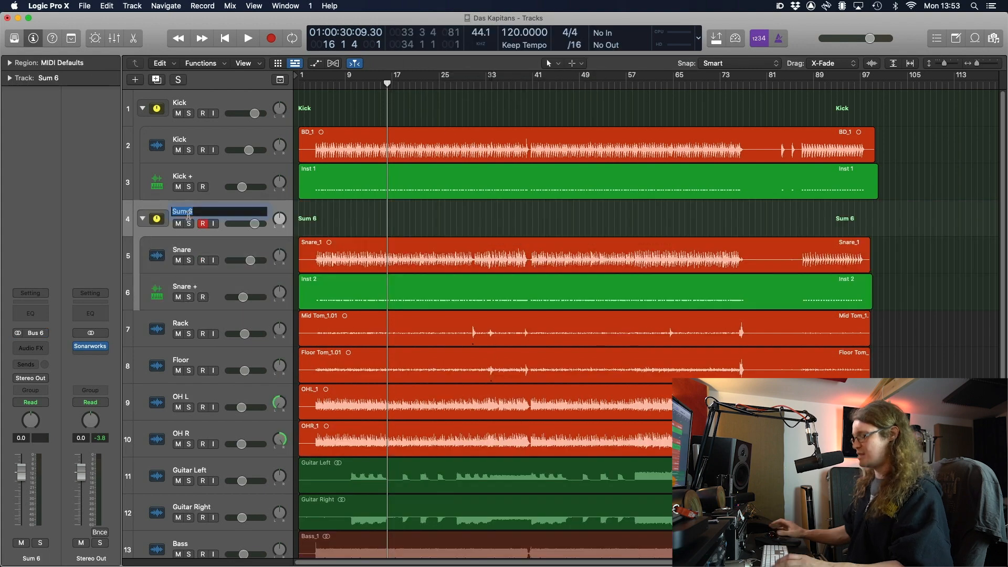
text(Snare)
key(Return)
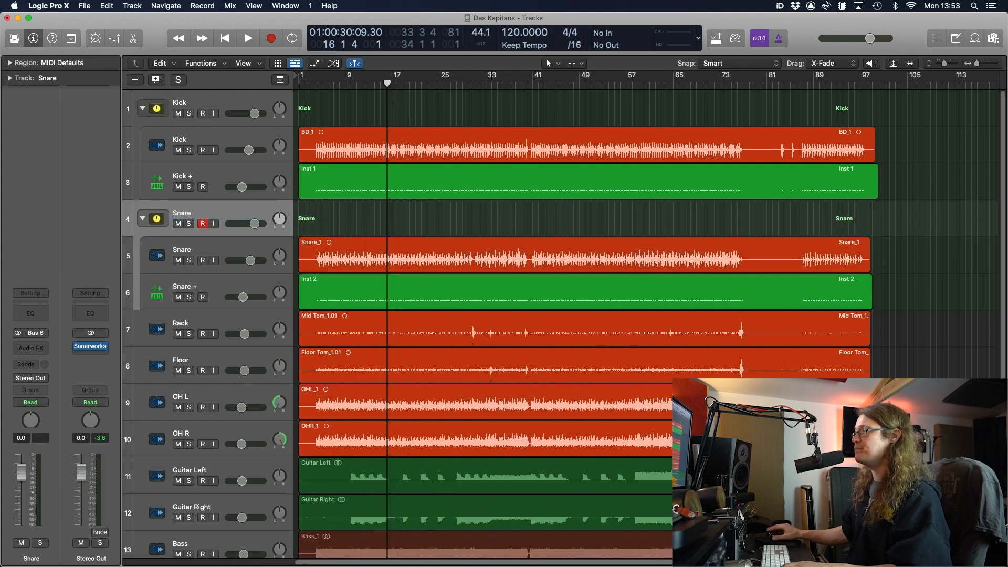
click(189, 224)
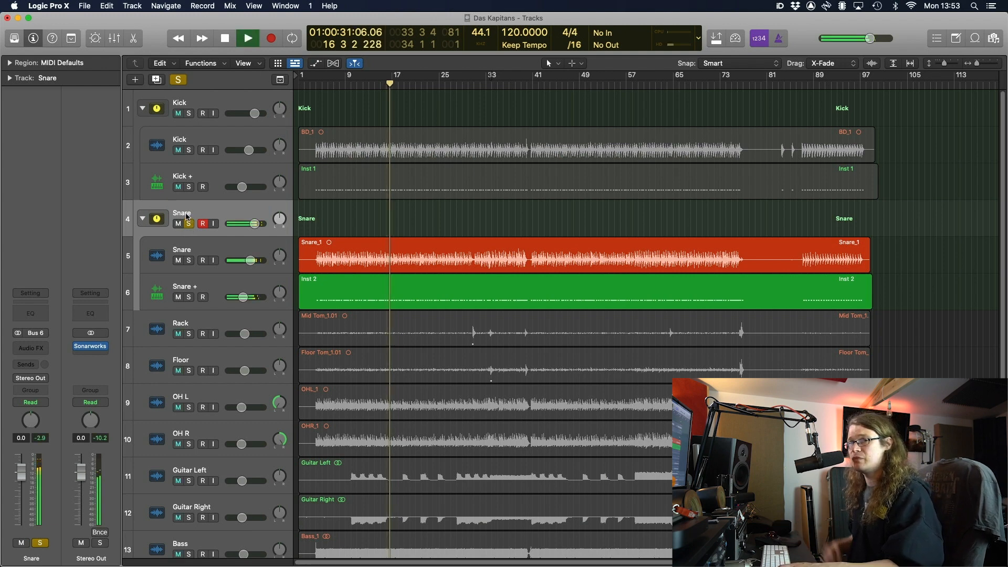
Stop playback, unsolo the Snare stack, select Kick and show the Mixer
key(space)
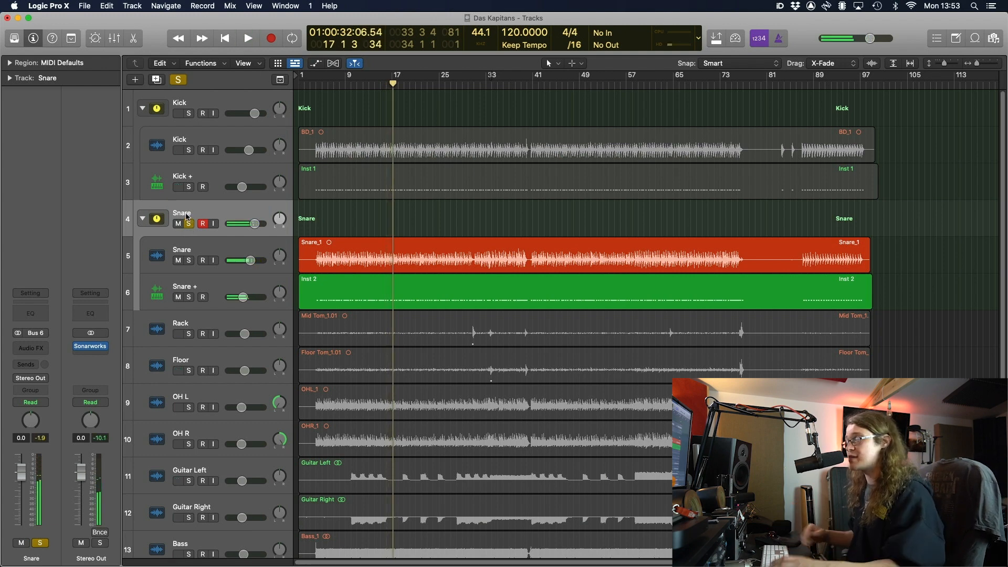
click(189, 224)
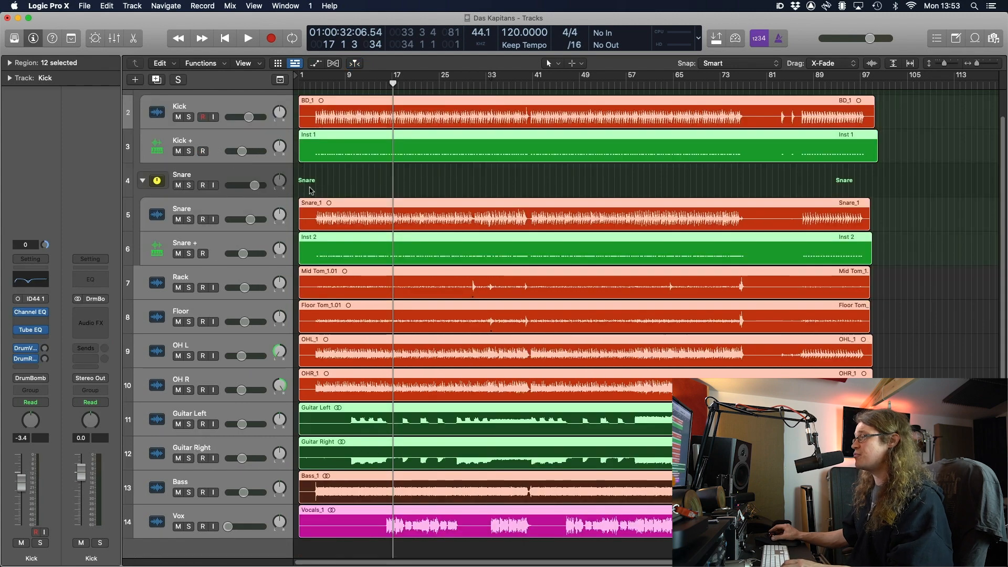
click(316, 187)
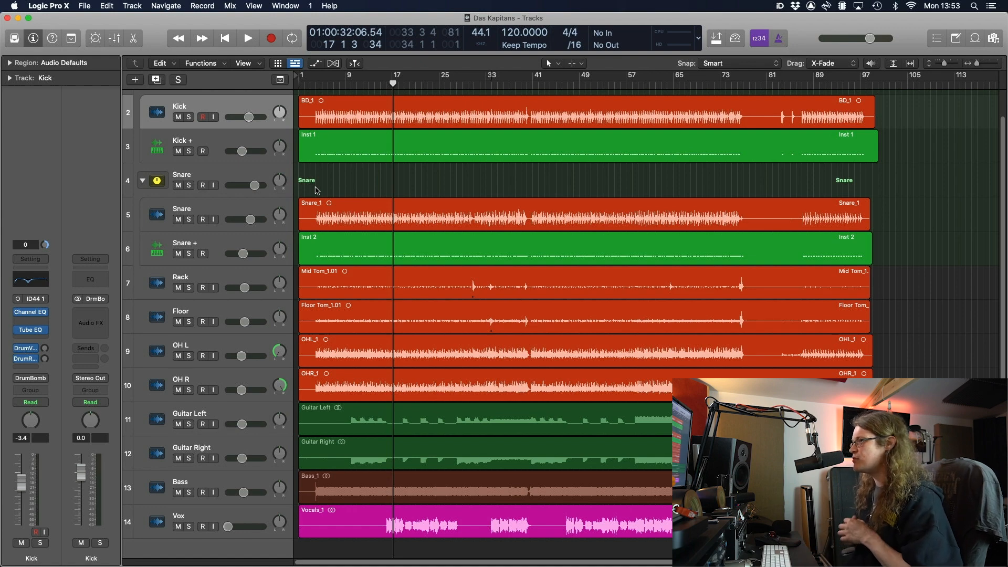
key(x)
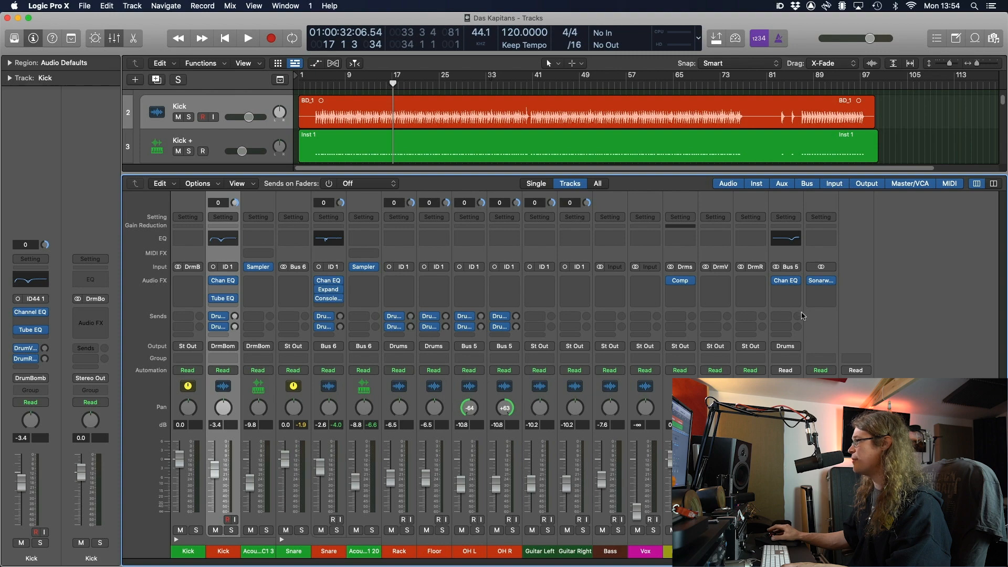
Insert a stereo Channel EQ on the Drums bus with a +3 dB high shelf around 2700 Hz
click(680, 290)
mouse_move(695, 321)
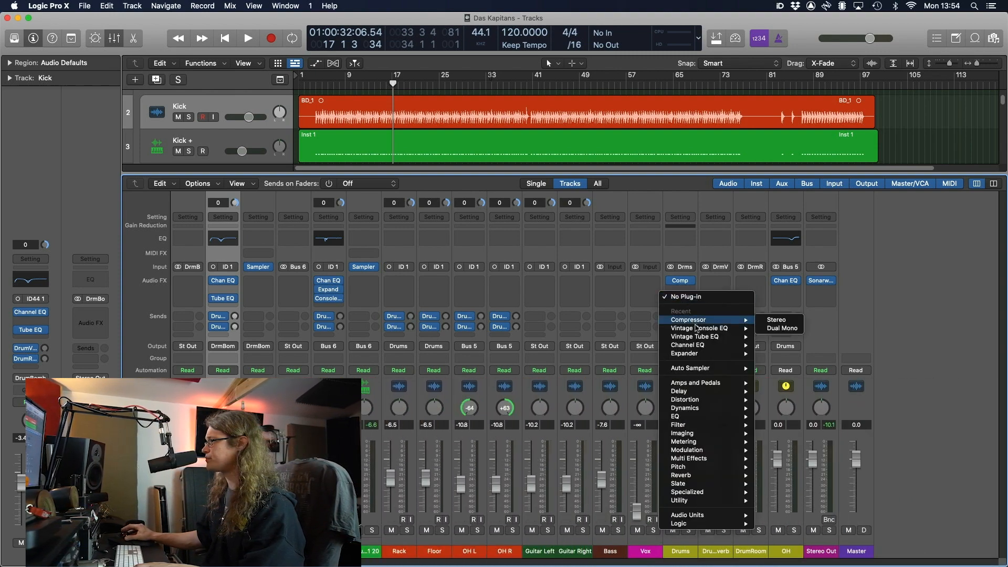
mouse_move(706, 339)
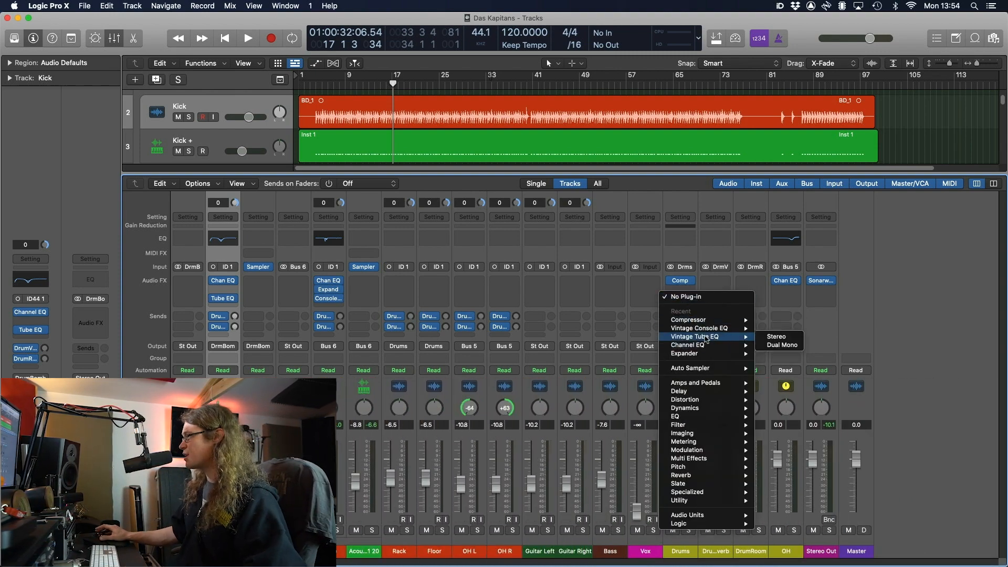
mouse_move(733, 418)
mouse_move(783, 419)
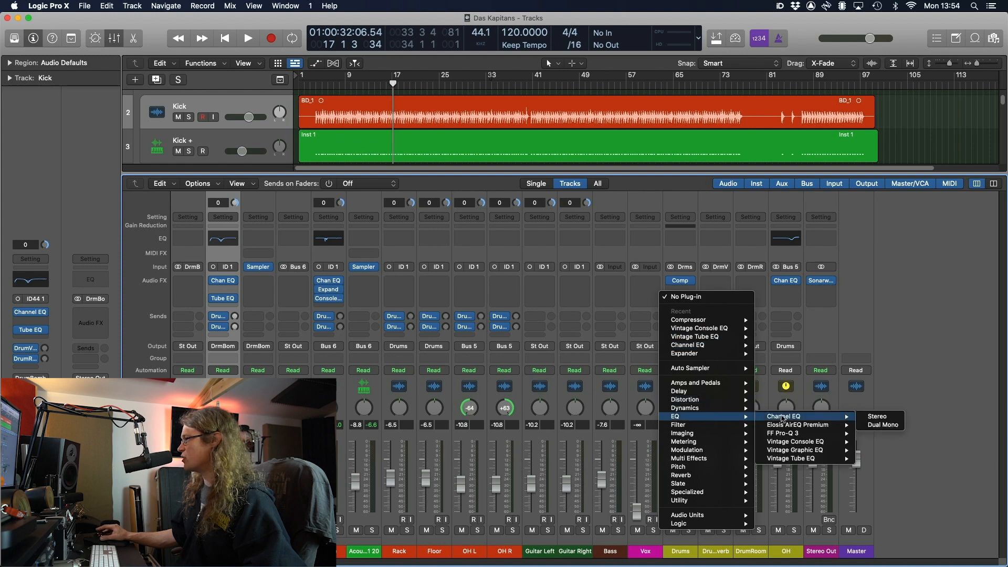
click(877, 417)
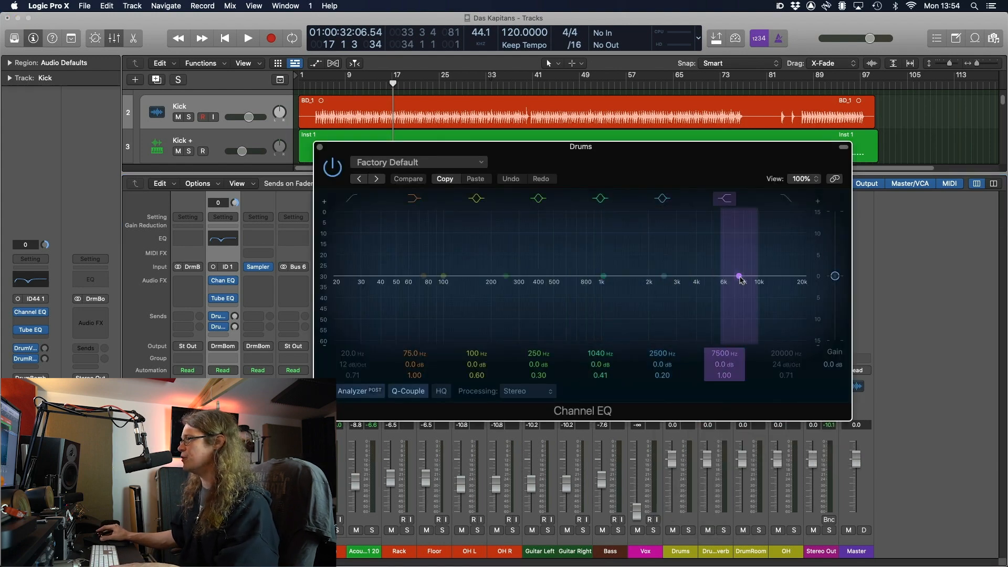
drag(740, 279, 669, 261)
Audition the EQ, select the Snare and Snare + tracks, and close the Channel EQ
key(space)
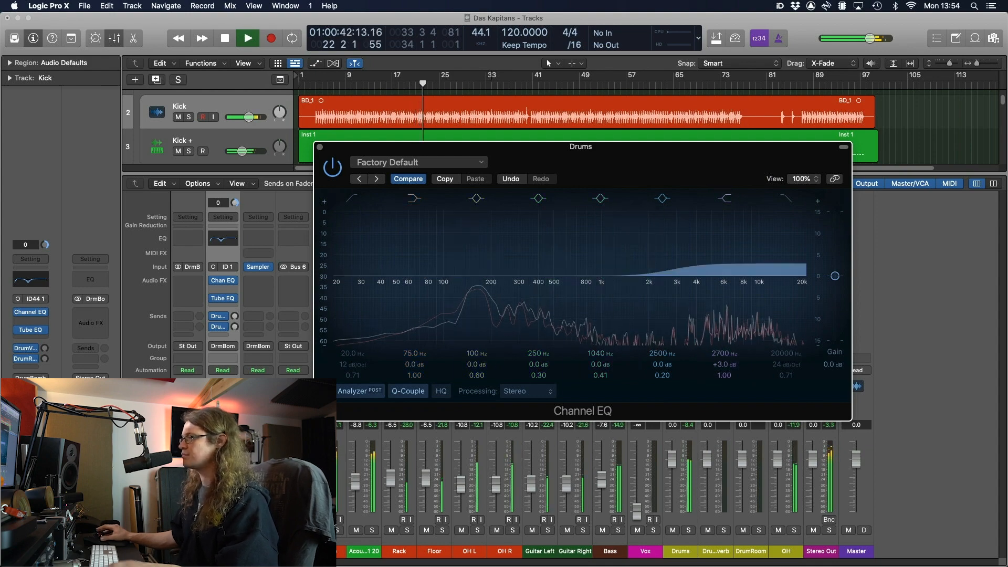
click(341, 552)
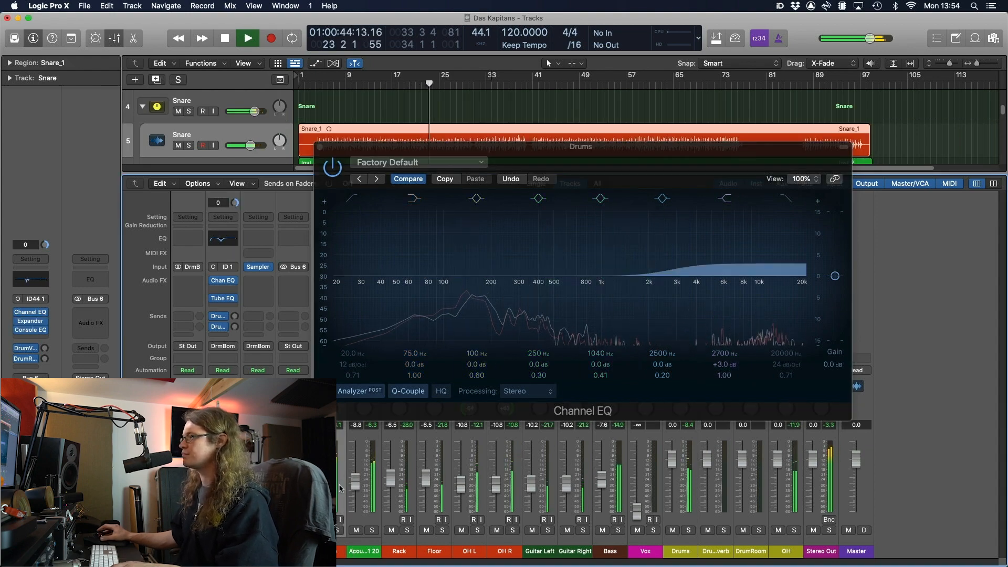
click(297, 552)
click(337, 555)
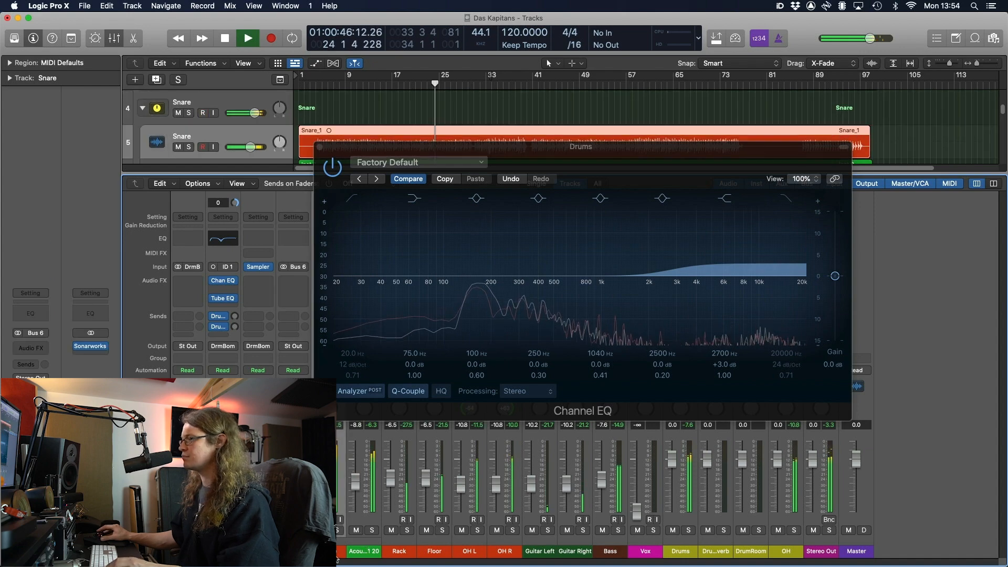
shift+click(359, 553)
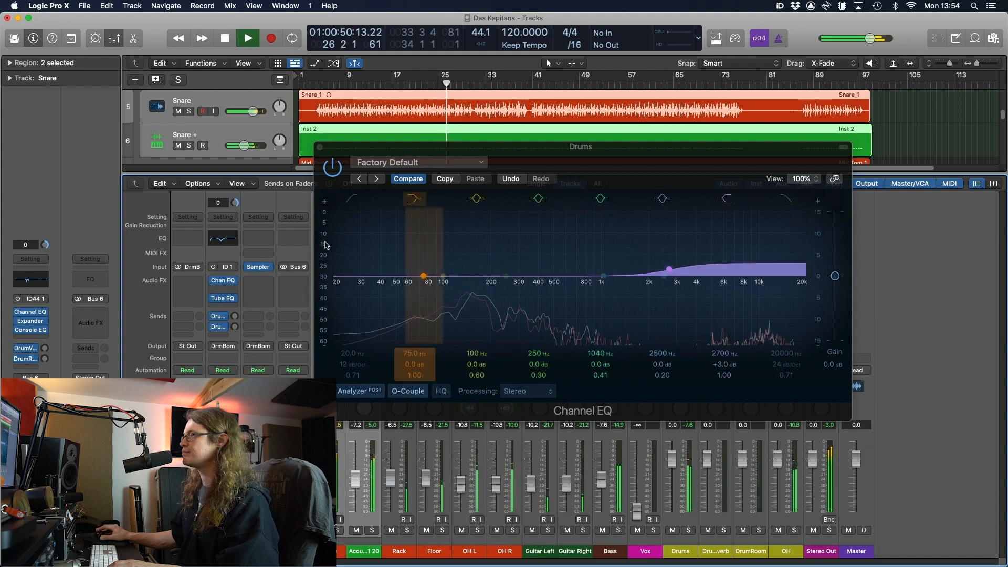
click(320, 147)
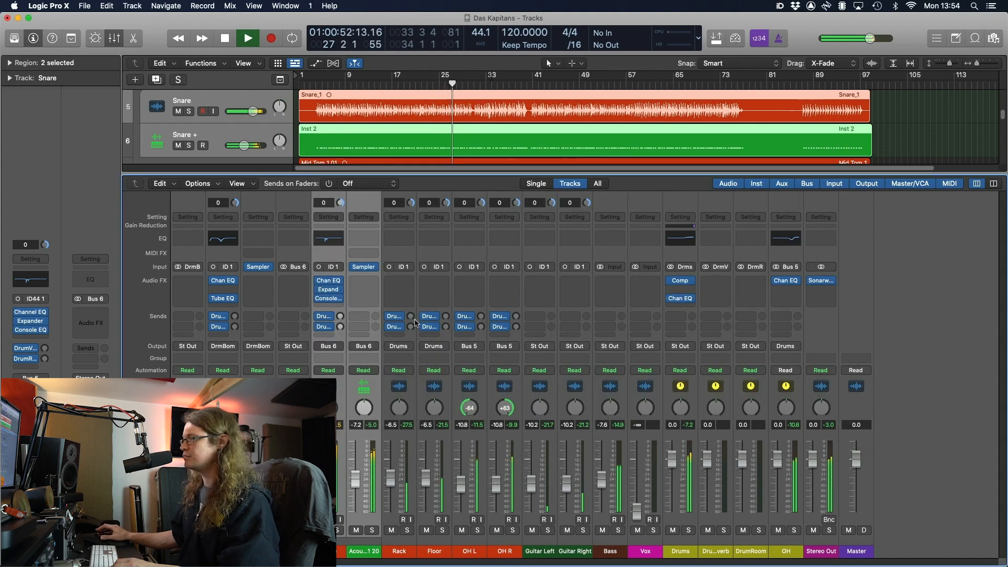
Hide the mixer, deselect the Snare regions and stop playback
key(x)
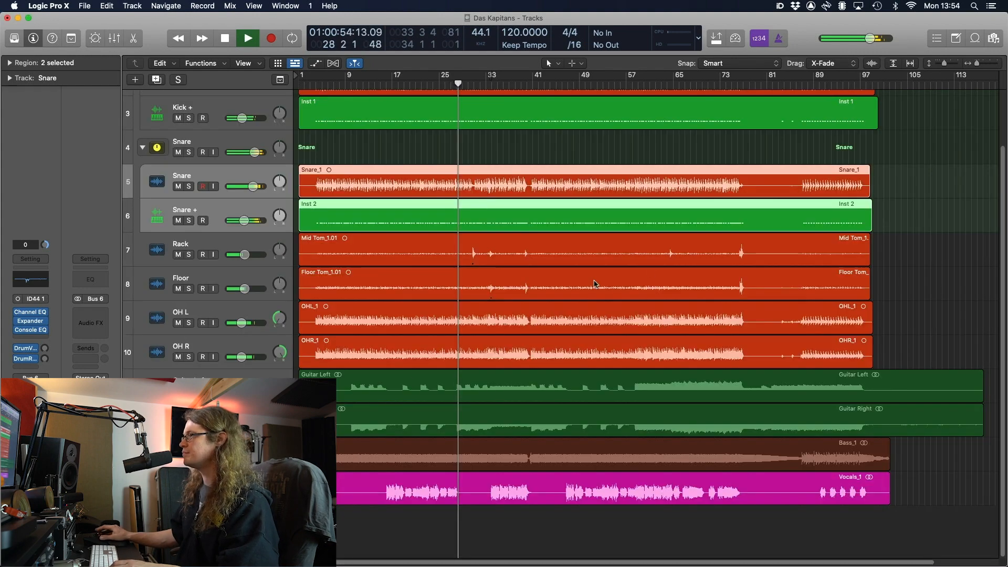
click(921, 244)
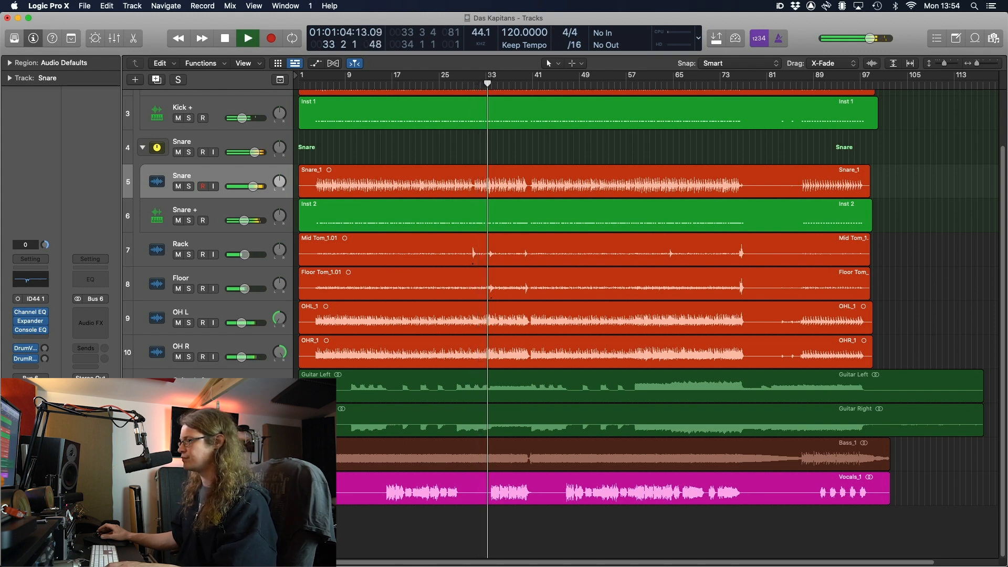
key(space)
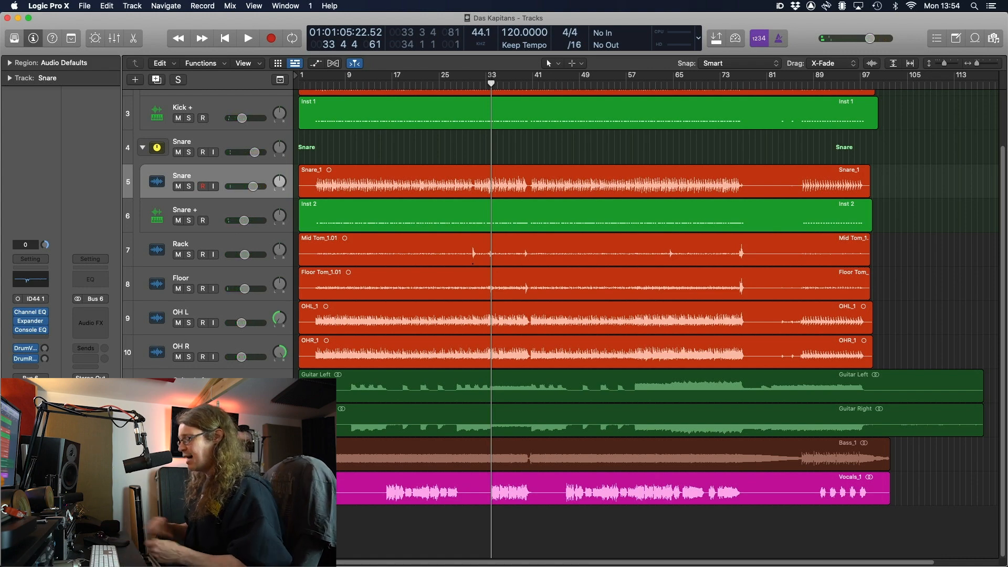
Insert a stereo ChromaVerb at its Factory Default setting on the DrumRoom strip
key(x)
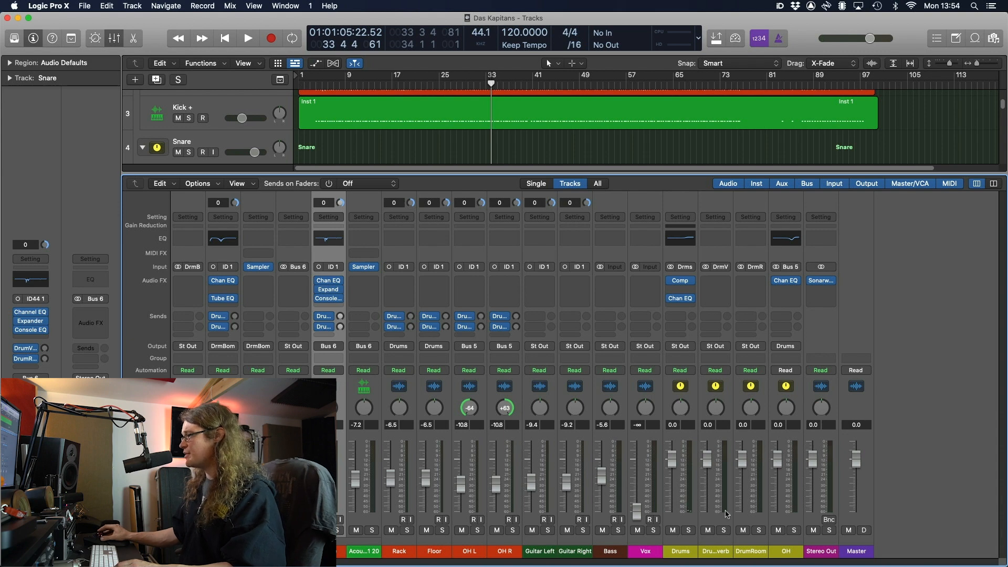
click(724, 549)
click(745, 551)
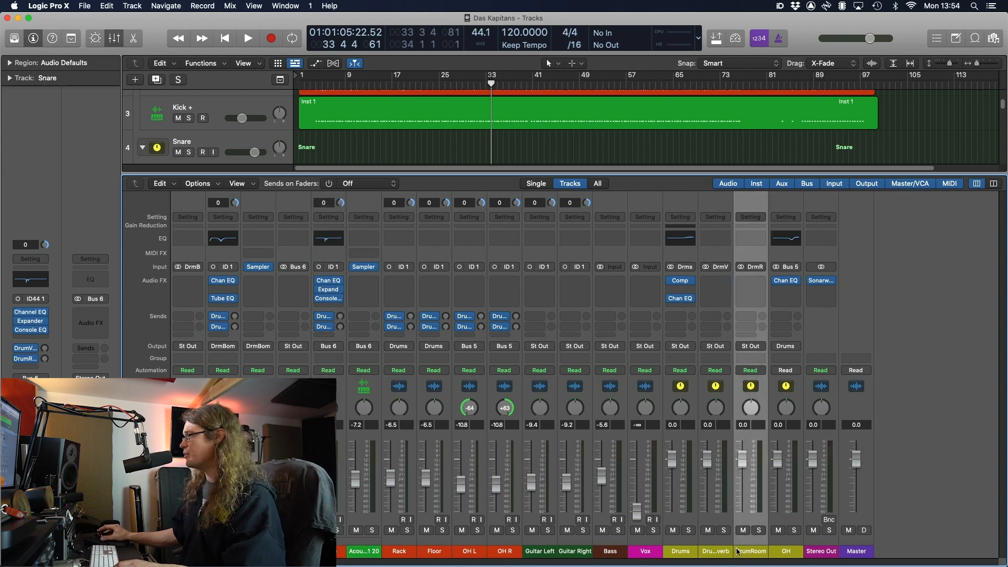
click(729, 550)
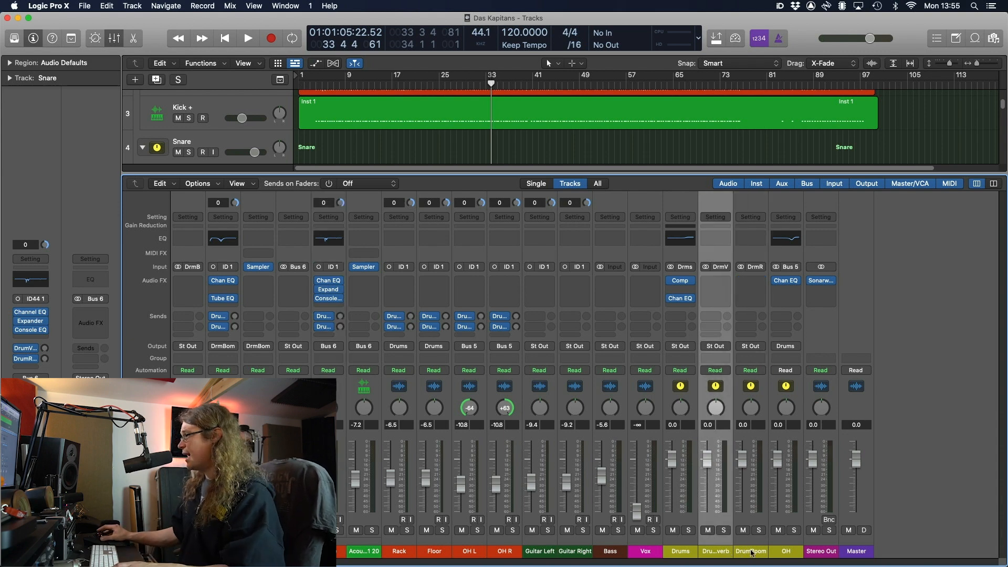
click(752, 551)
click(757, 300)
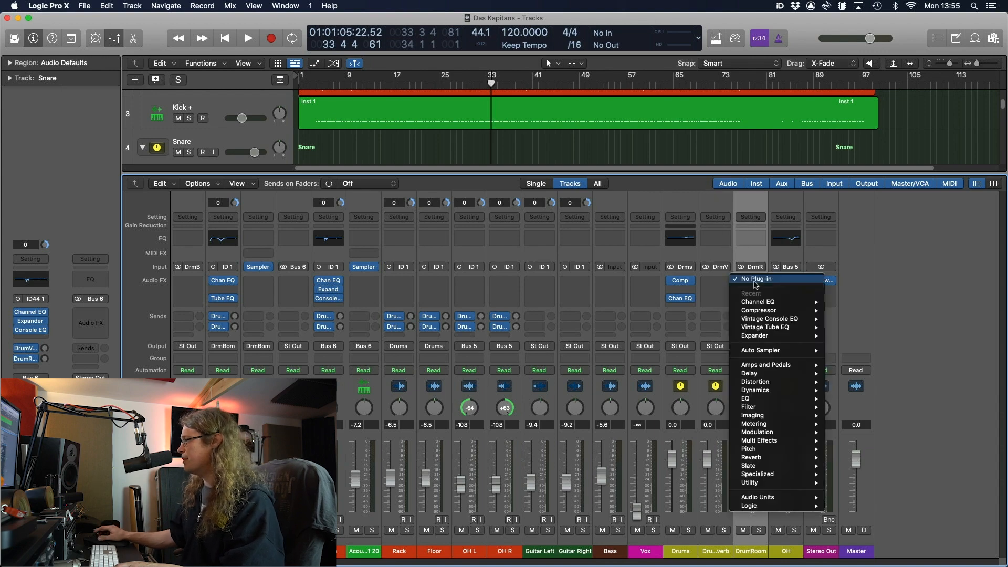
mouse_move(780, 457)
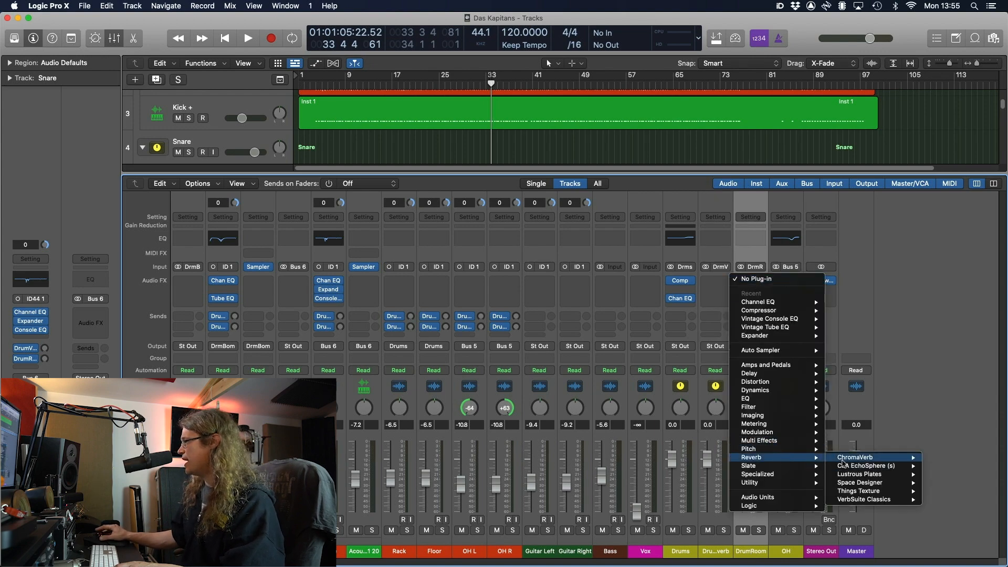
click(928, 460)
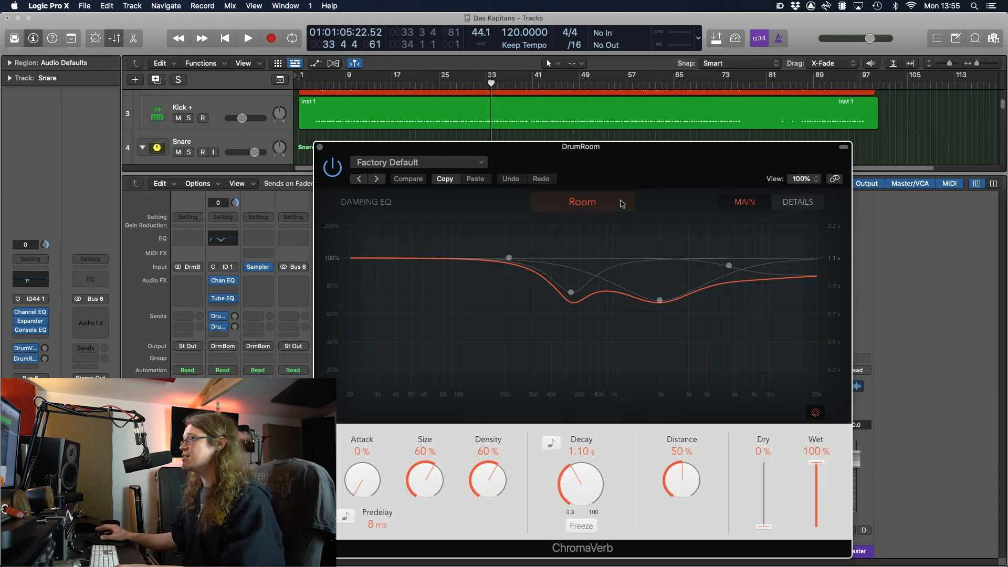
click(322, 147)
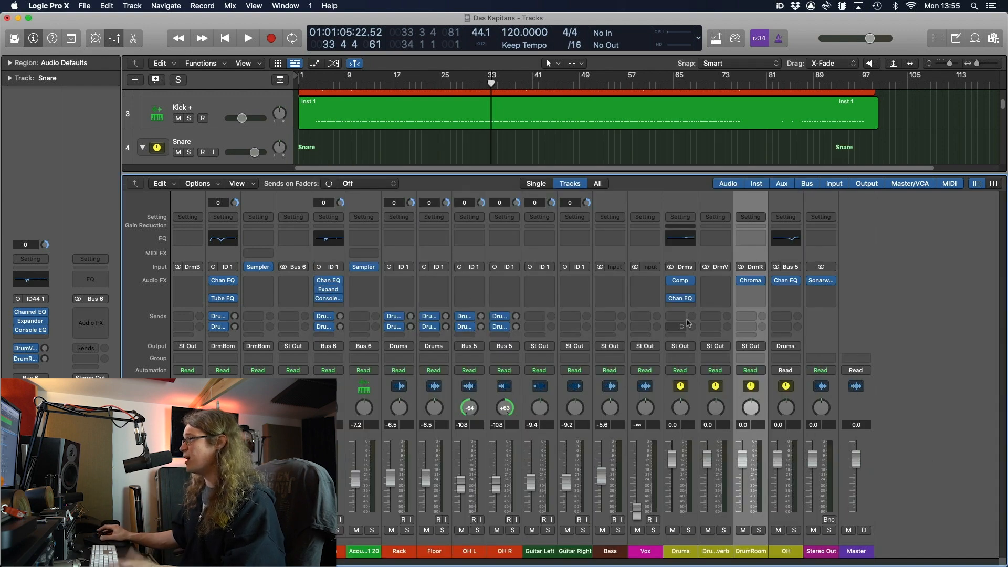
click(718, 281)
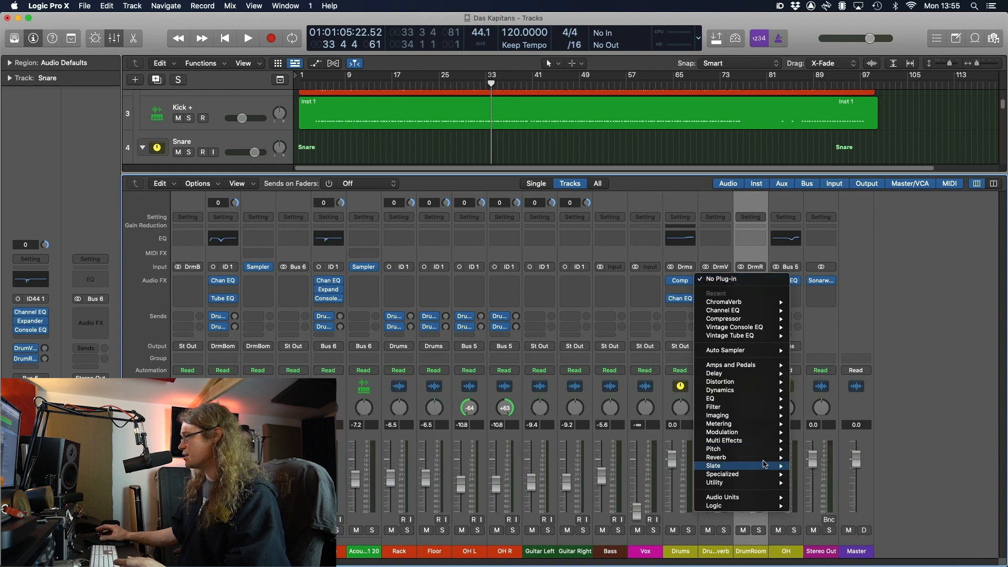
Insert a stereo Space Designer on the drum reverb bus and load the 2.6s_Snare Plate impulse
mouse_move(756, 457)
mouse_move(850, 482)
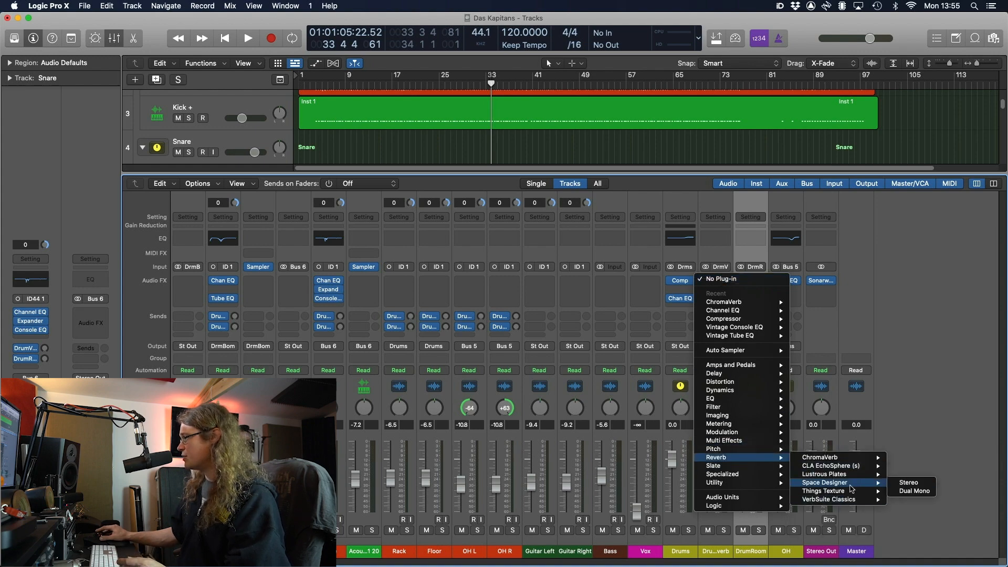
click(907, 483)
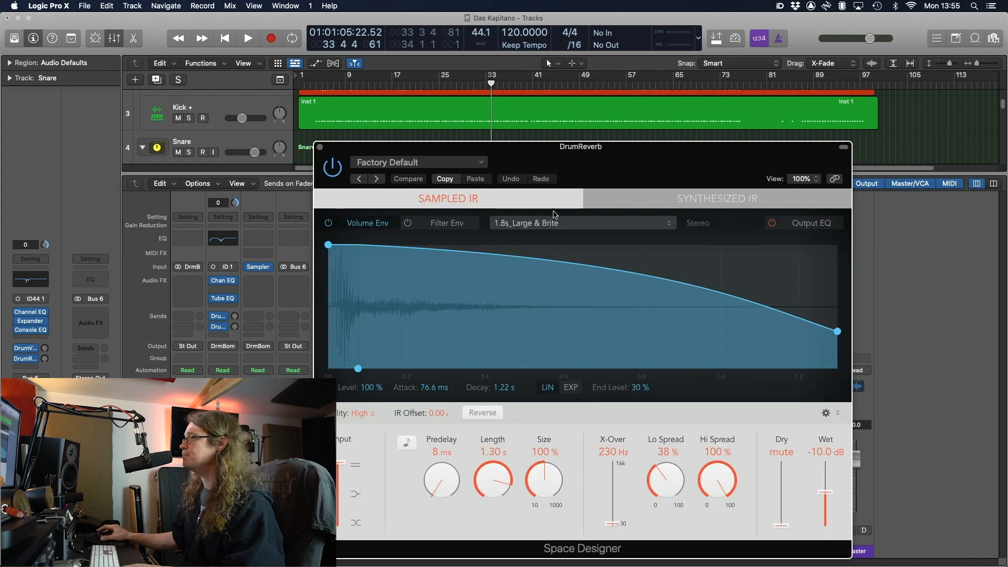
click(557, 222)
click(561, 228)
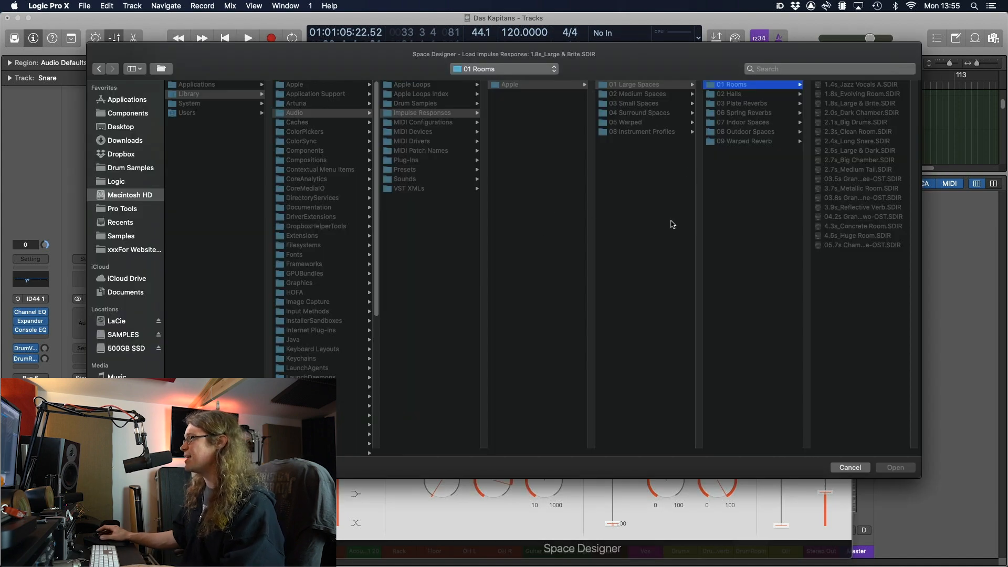
click(751, 104)
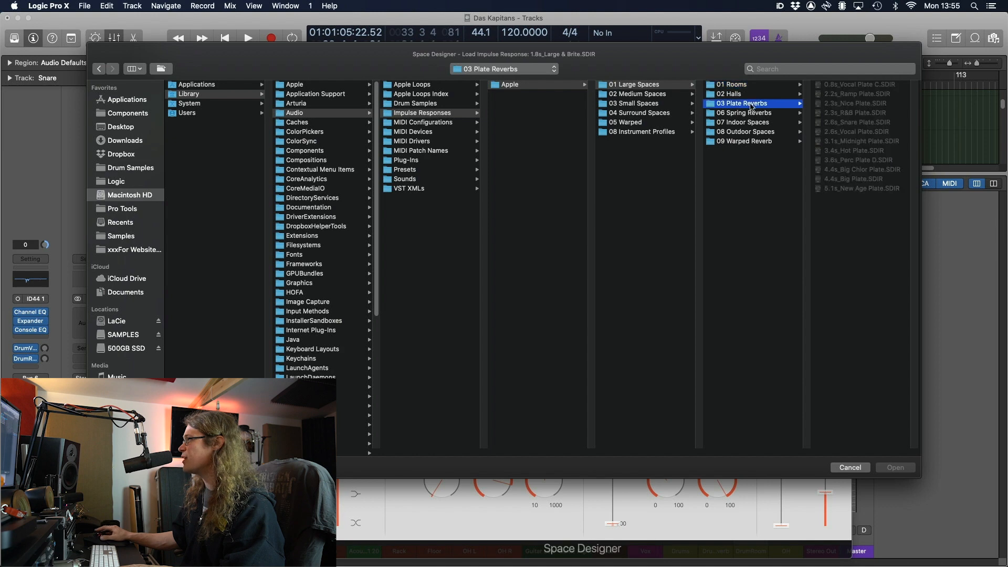
click(831, 122)
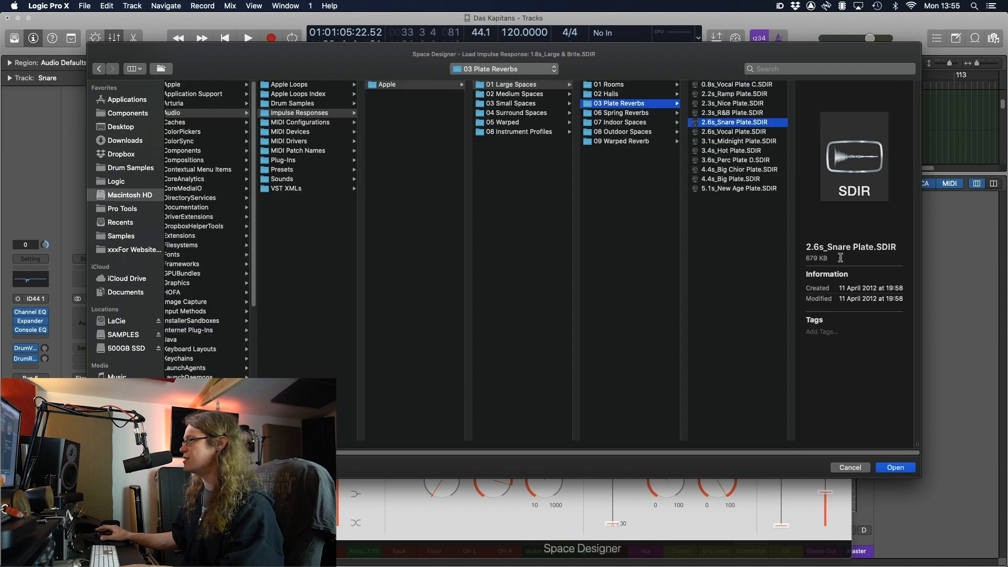
click(904, 469)
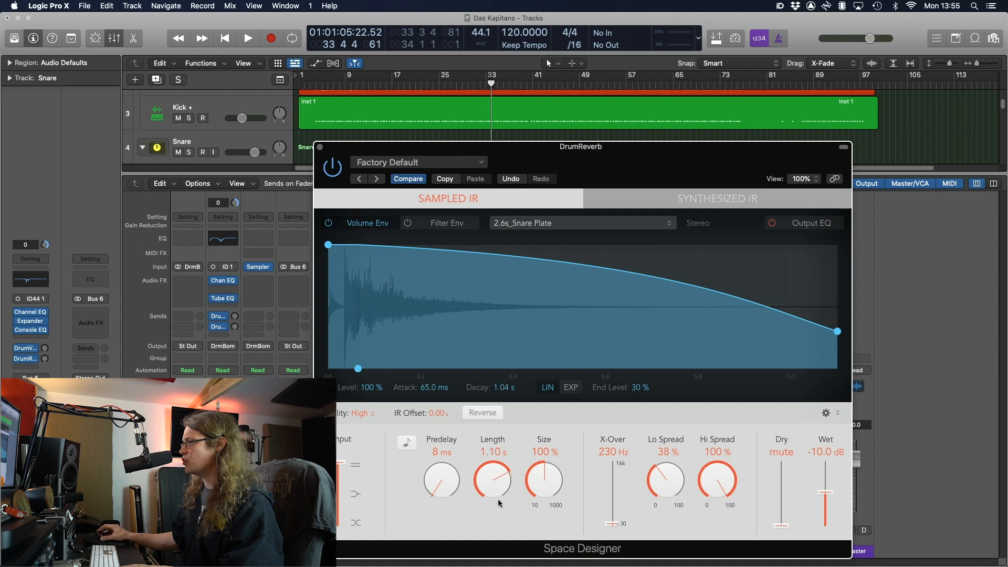
Shorten the reverb length to 564 ms and raise the wet level to 0 dB
drag(499, 503, 502, 523)
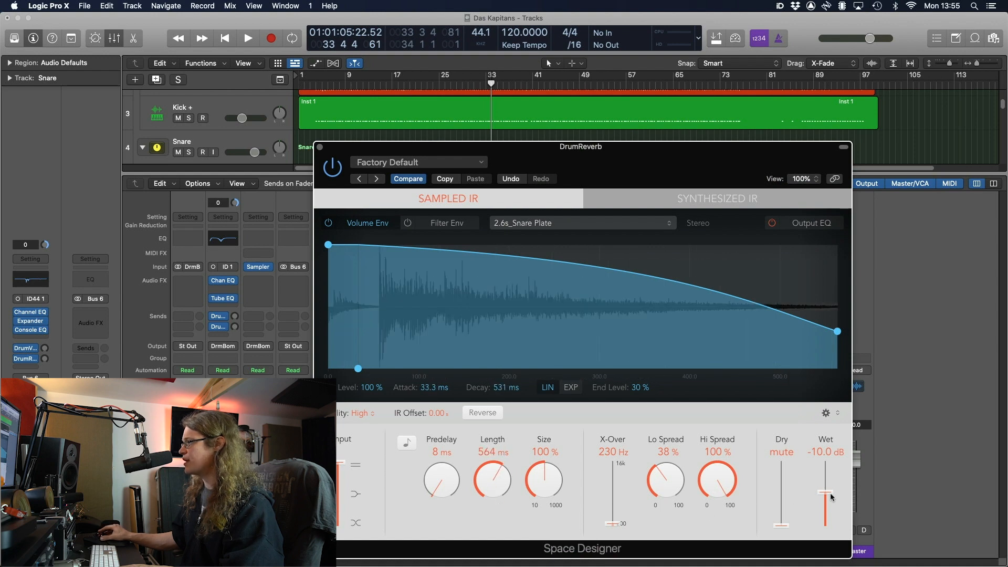
drag(830, 495, 842, 430)
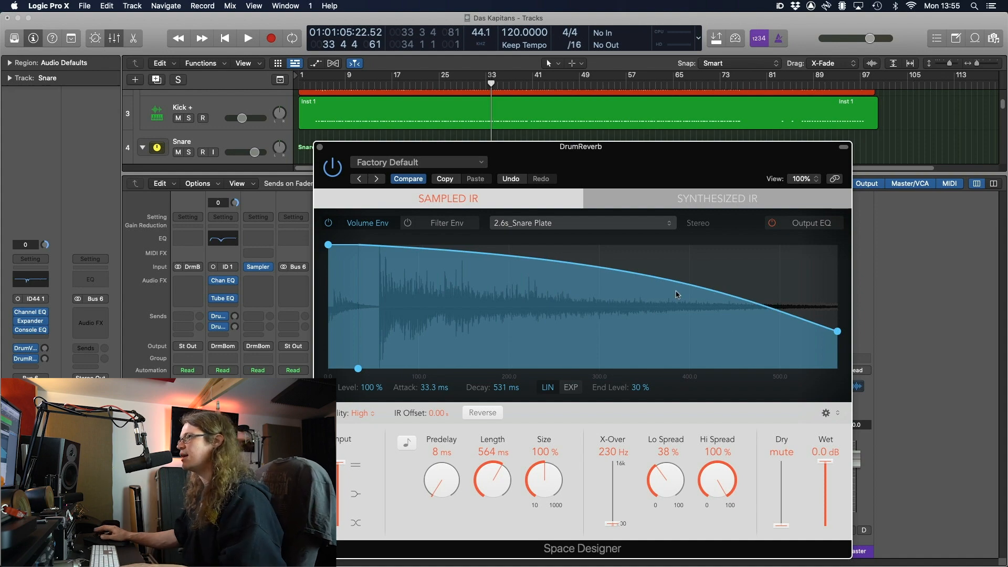
click(321, 148)
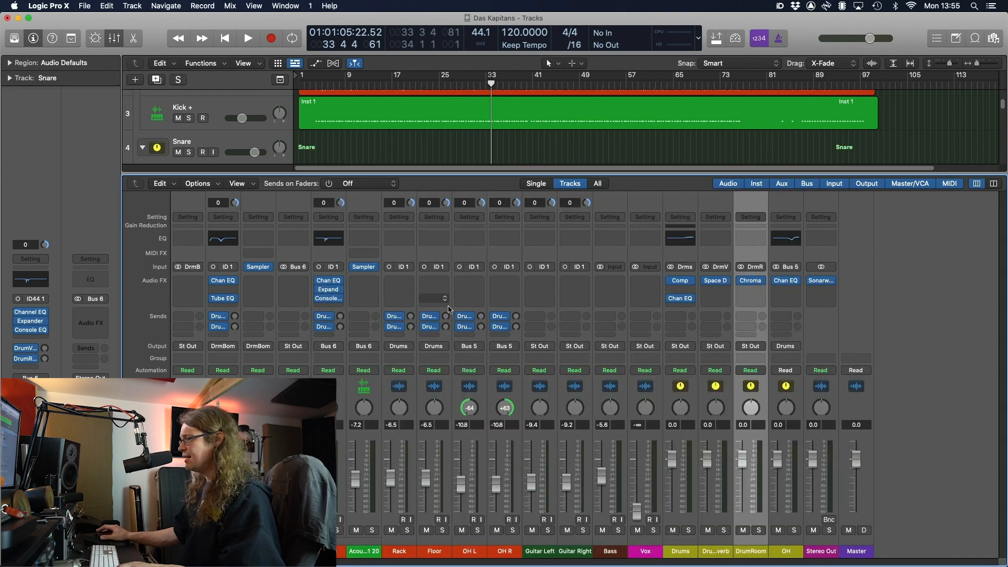
Select the DrumRoom channel and solo it
click(717, 556)
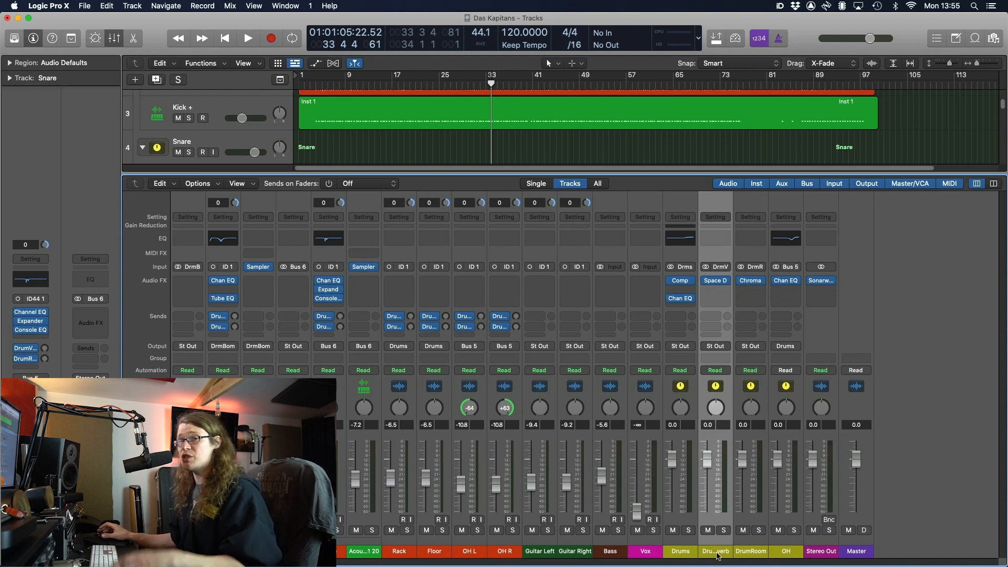
click(749, 554)
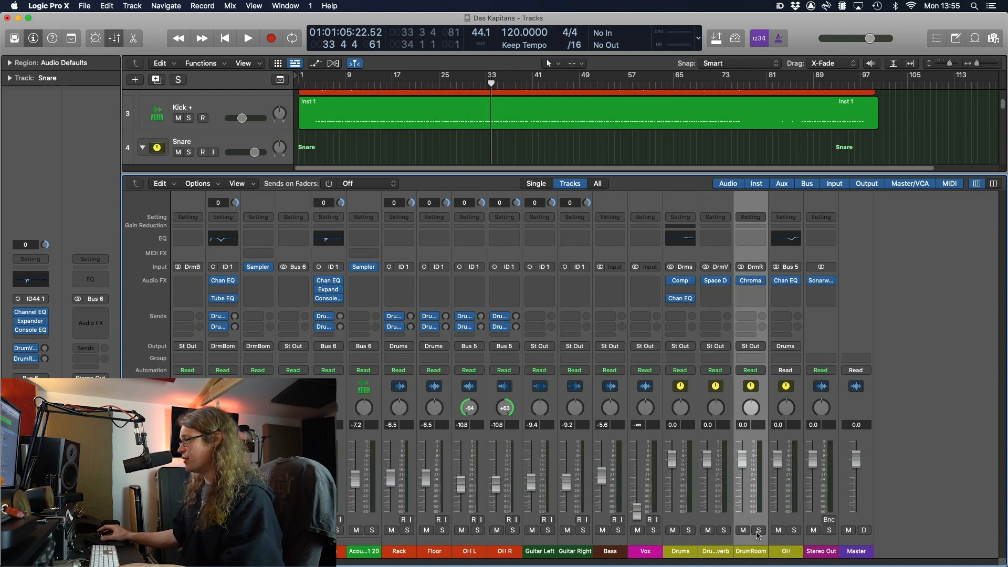
click(758, 531)
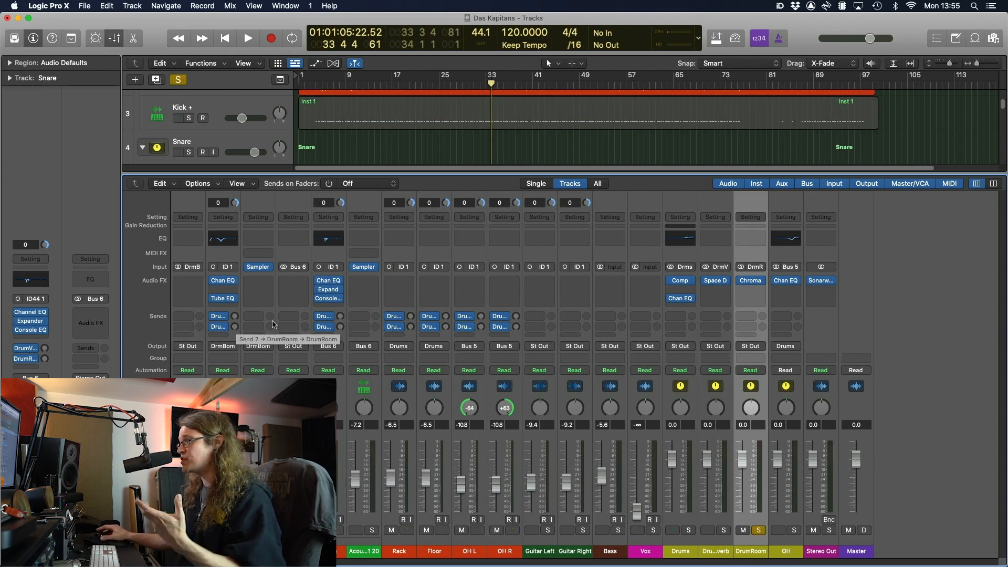
Raise the OH L and OH R DrumRoom sends together to about -23.5 dB during playback
click(469, 551)
shift+click(503, 551)
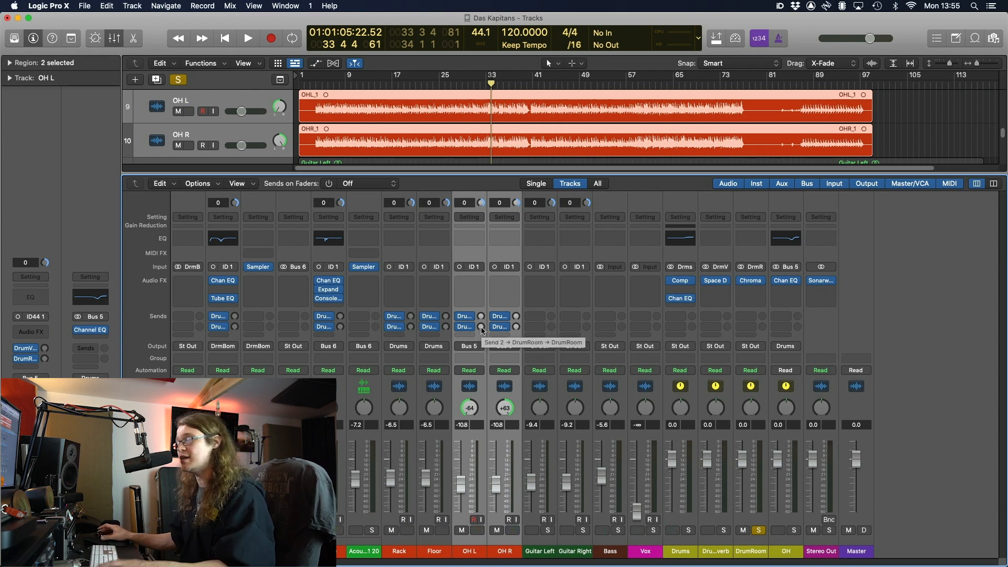
key(space)
drag(481, 328, 482, 301)
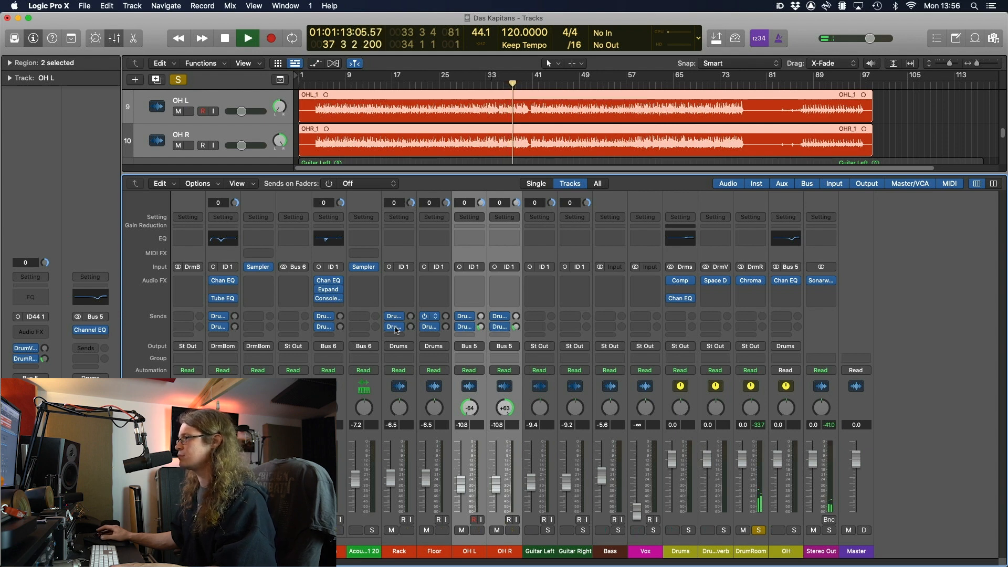
key(space)
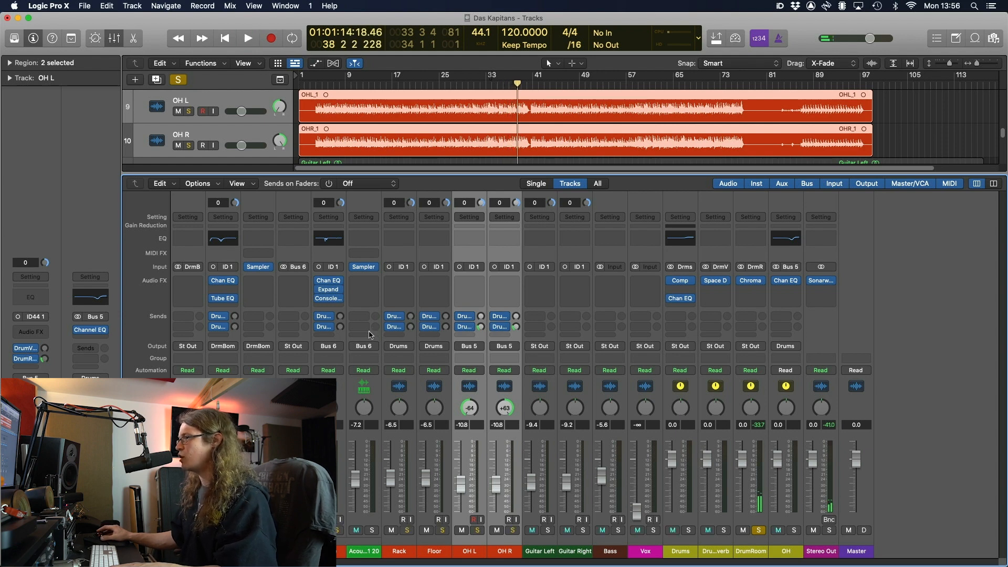
Add DrumRoom (Bus 4) sends on the Snare and Kick channels and balance their levels
click(289, 328)
mouse_move(304, 341)
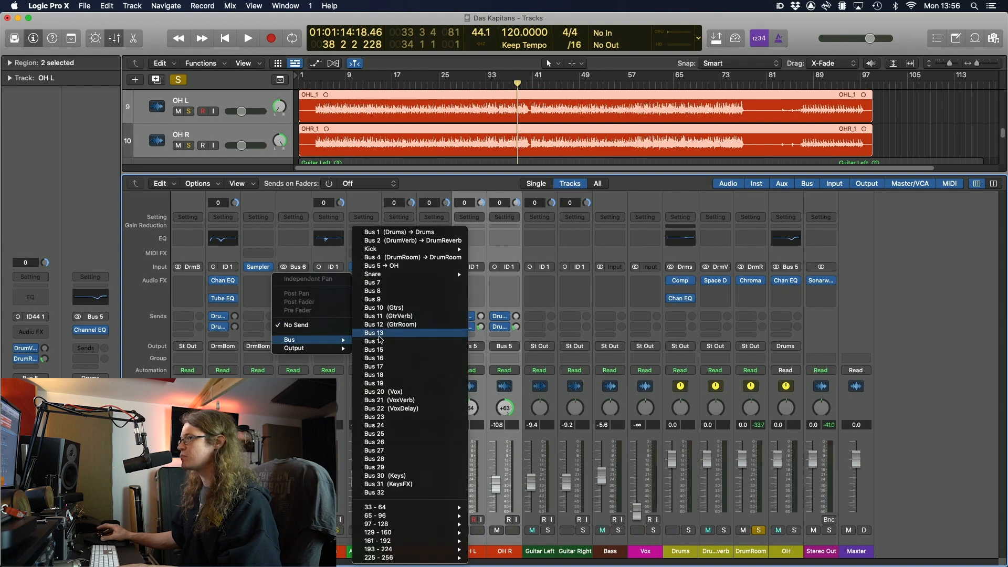
click(424, 258)
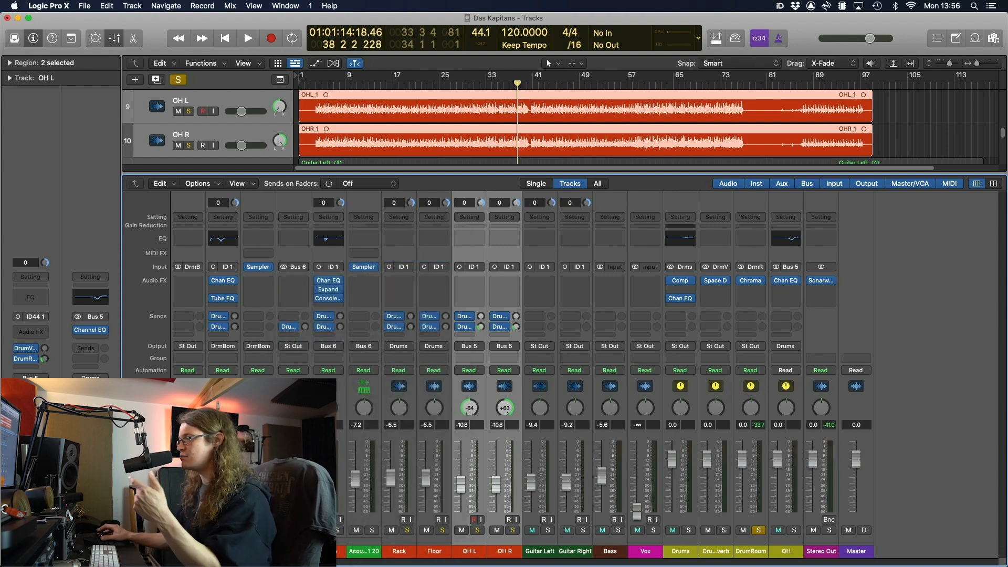
click(185, 326)
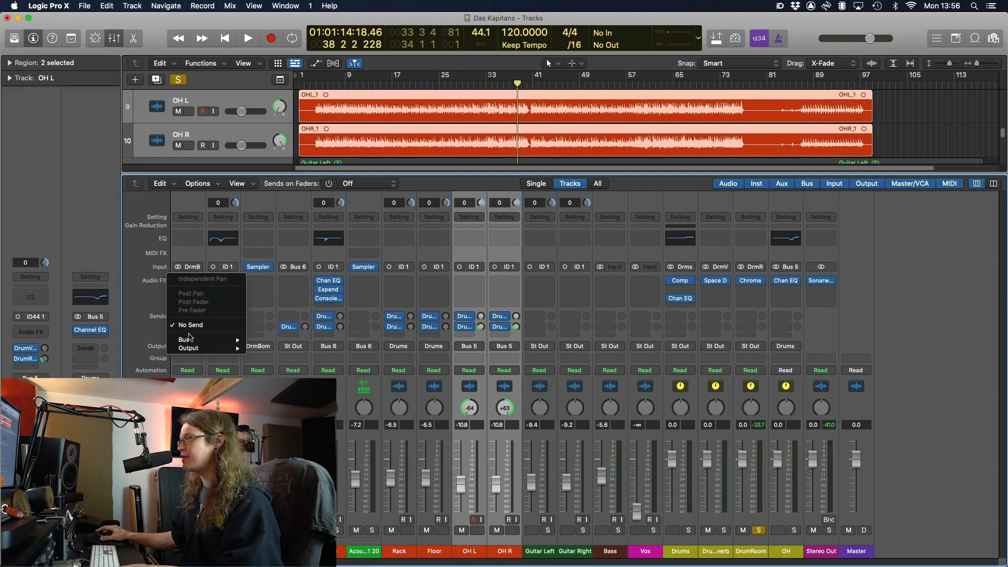
mouse_move(216, 339)
click(307, 257)
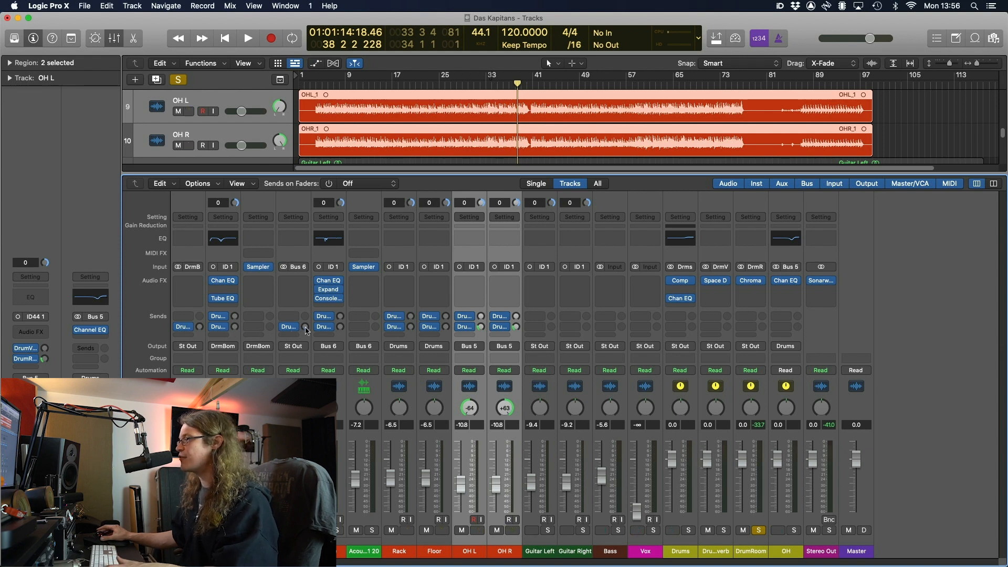
key(space)
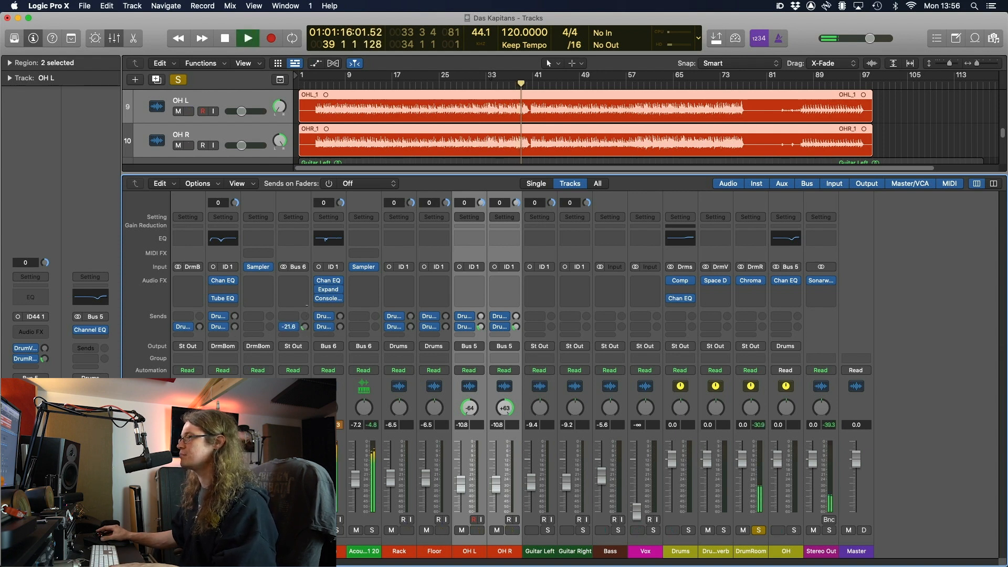
drag(307, 305, 306, 309)
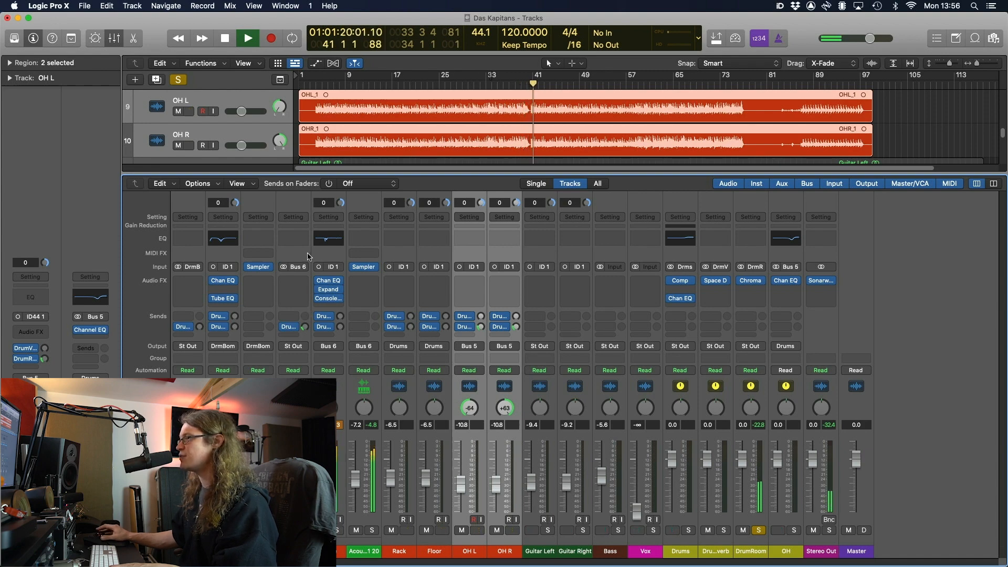
drag(199, 328, 201, 307)
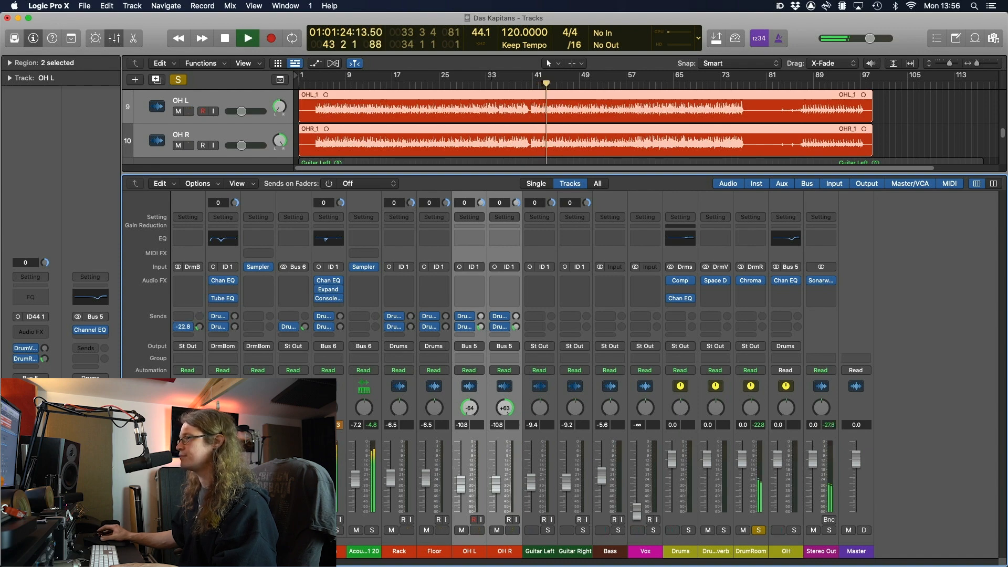
Unsolo DrumRoom and compare the mix with it muted and unmuted
click(759, 531)
click(743, 531)
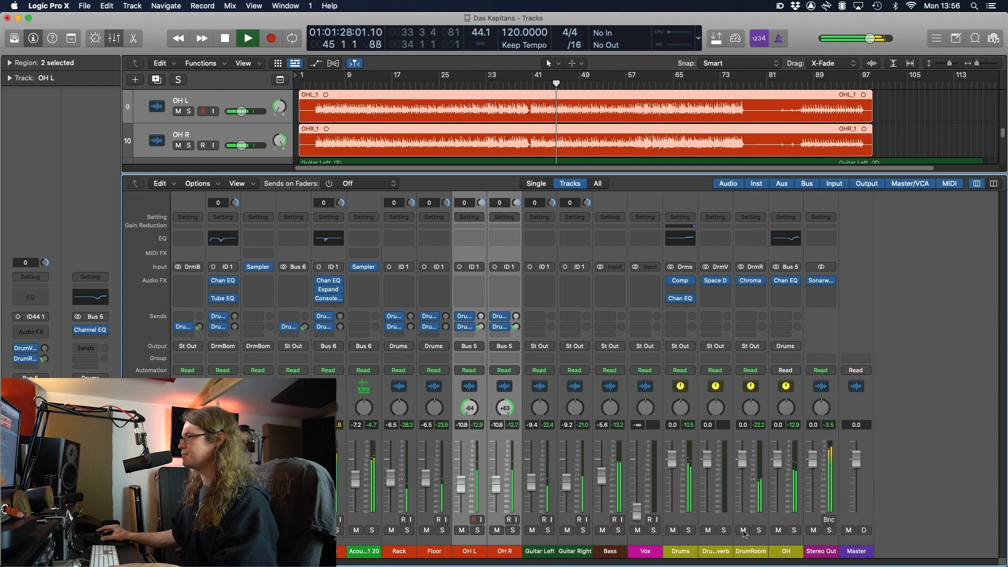
click(743, 531)
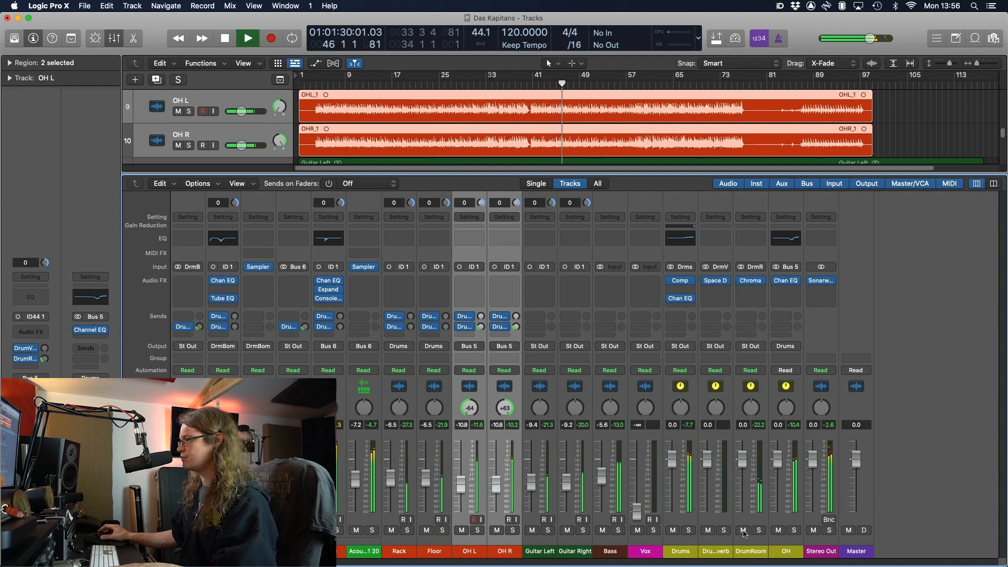
key(space)
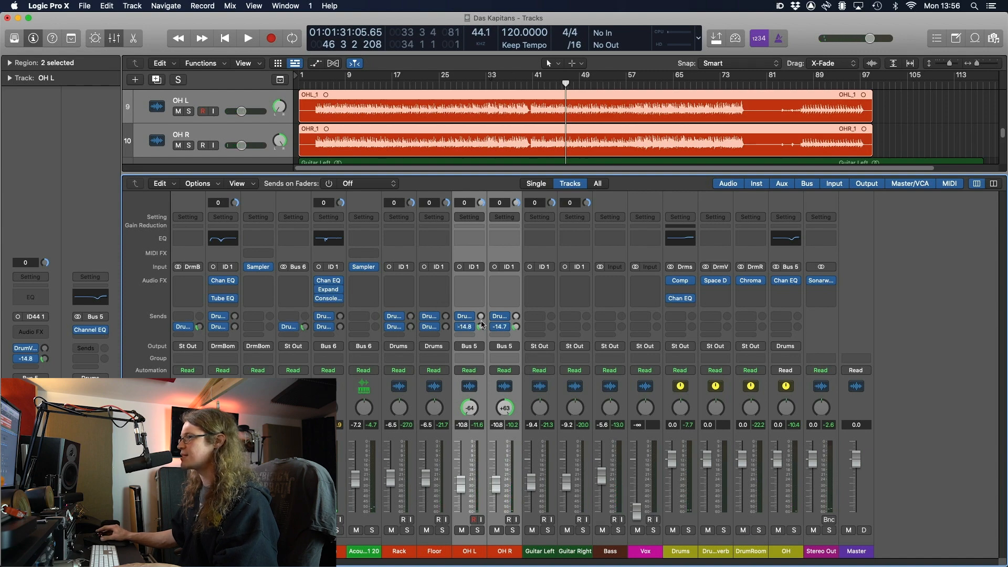
key(space)
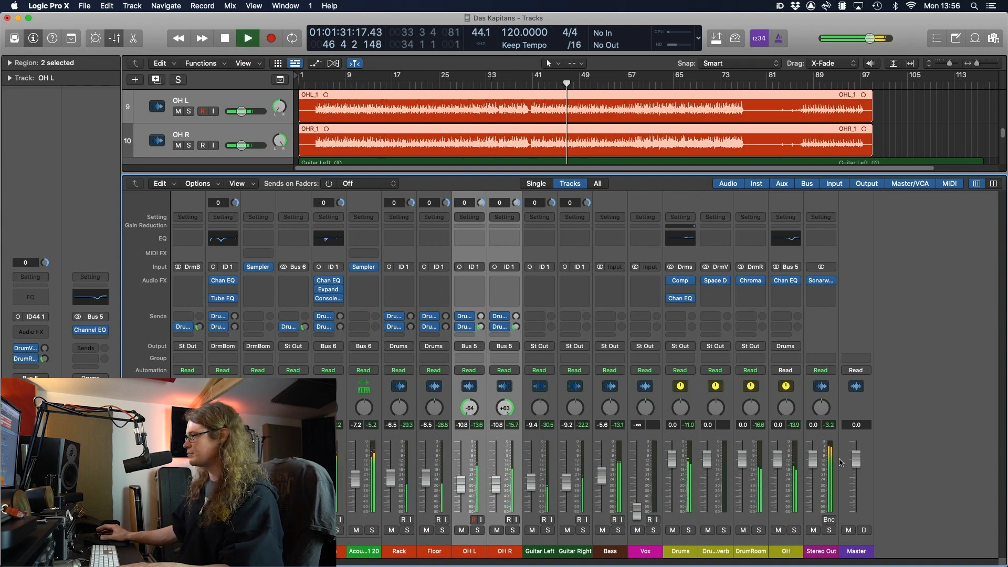
click(743, 531)
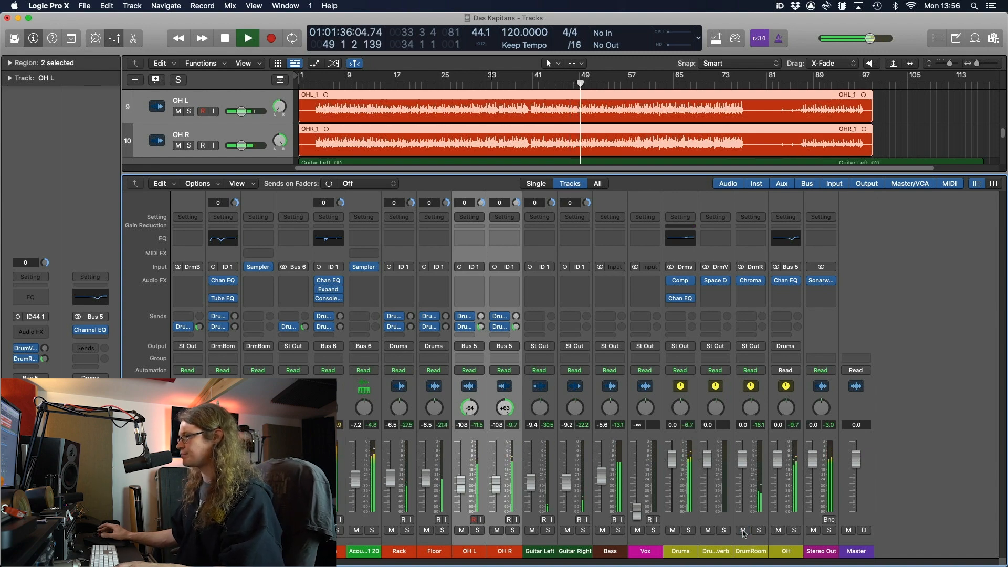
click(743, 531)
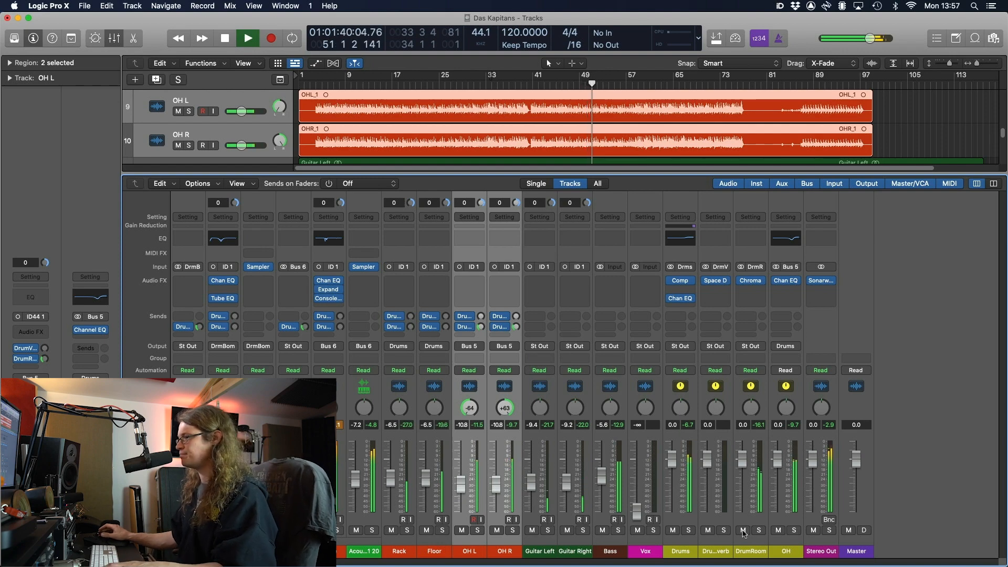
key(space)
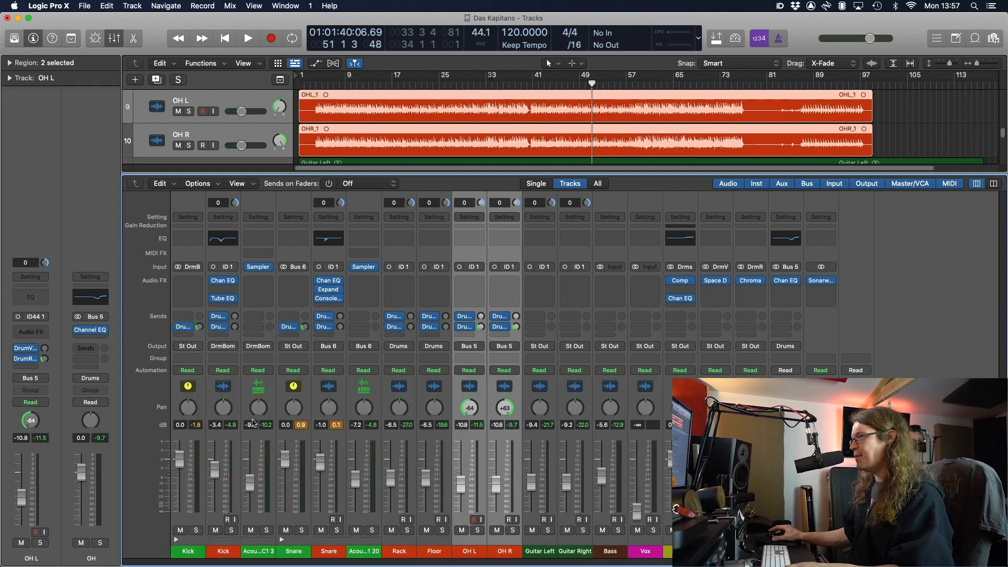
Clear the peak readings and lower all channels from Kick through Vox by 2.1 dB
click(300, 425)
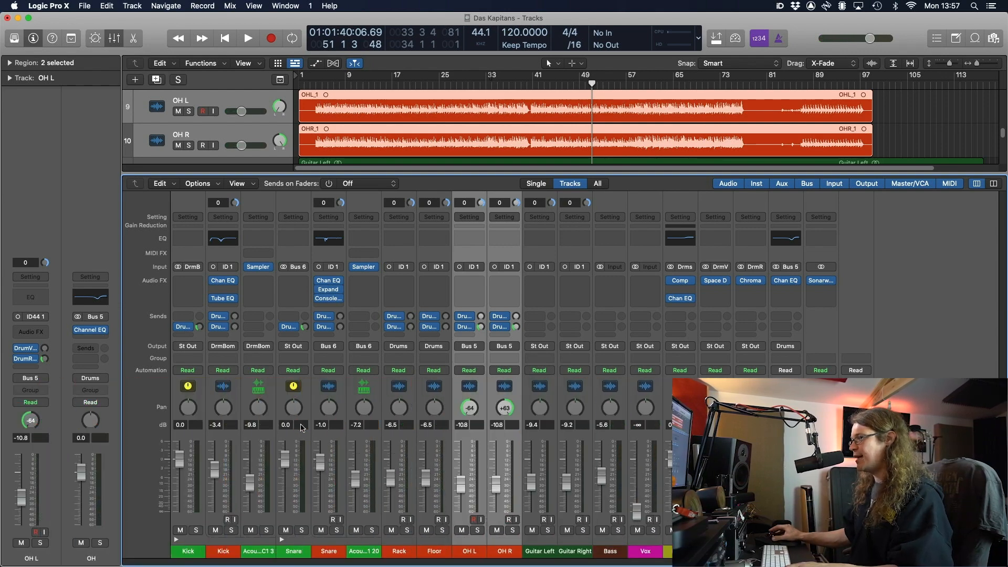
click(200, 550)
shift+click(654, 552)
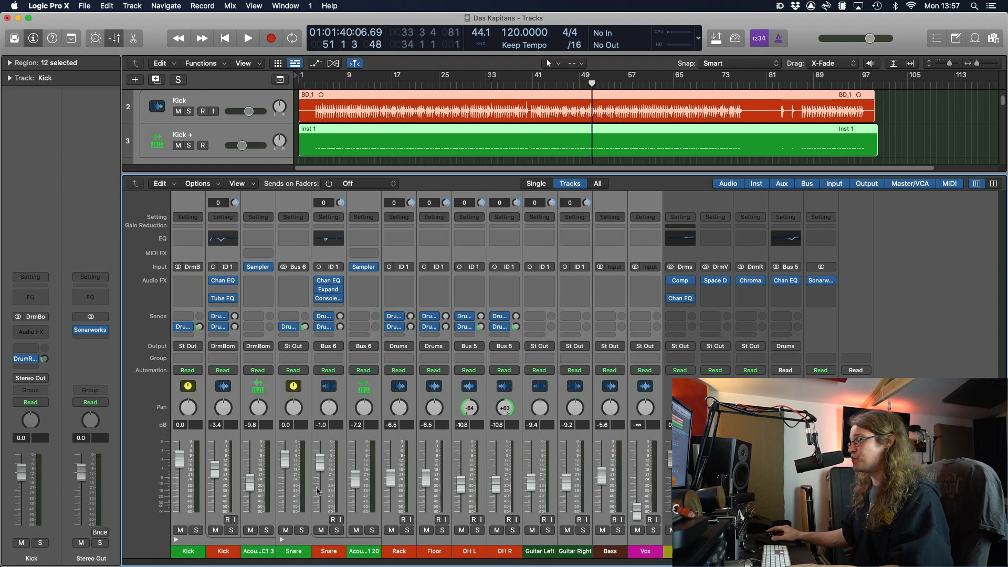
drag(284, 461, 283, 465)
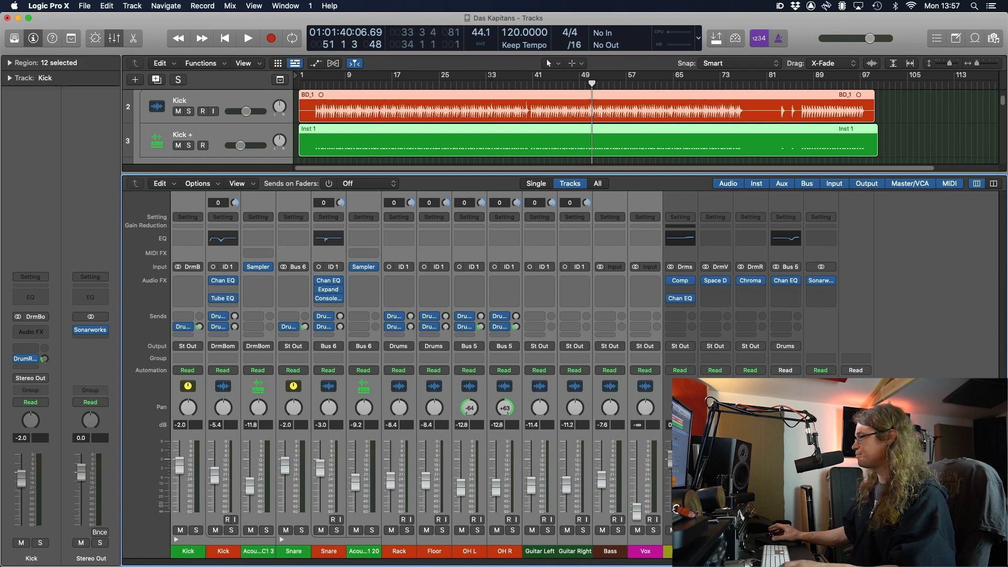
click(913, 430)
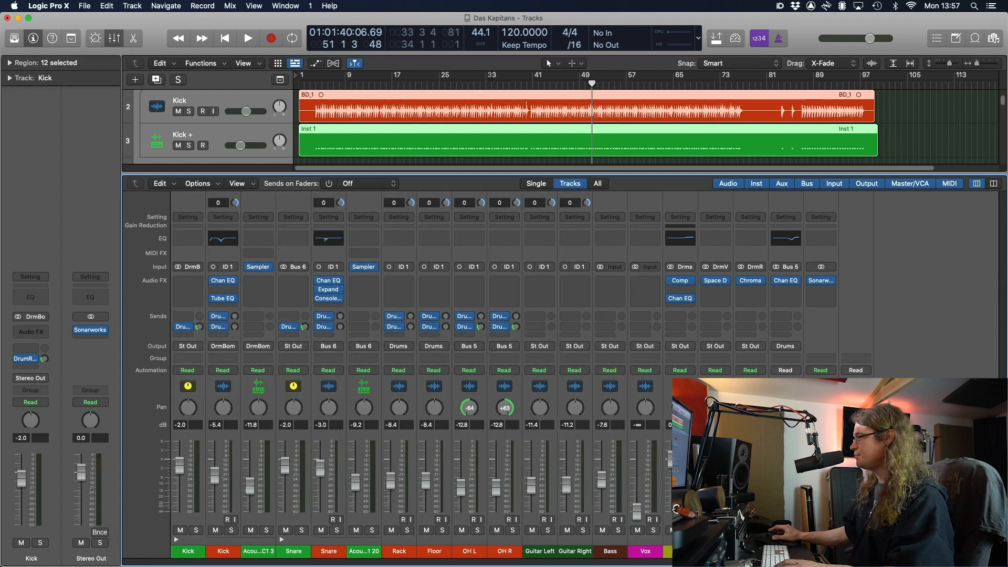
Check the DrumReverb plug-in window, then solo the Kick track
click(716, 282)
drag(587, 166, 575, 99)
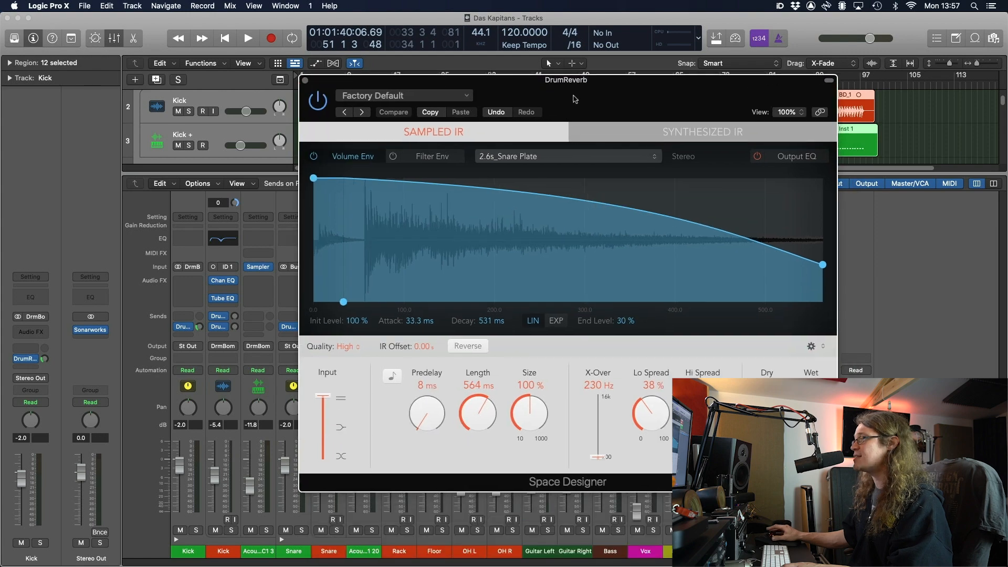
click(307, 80)
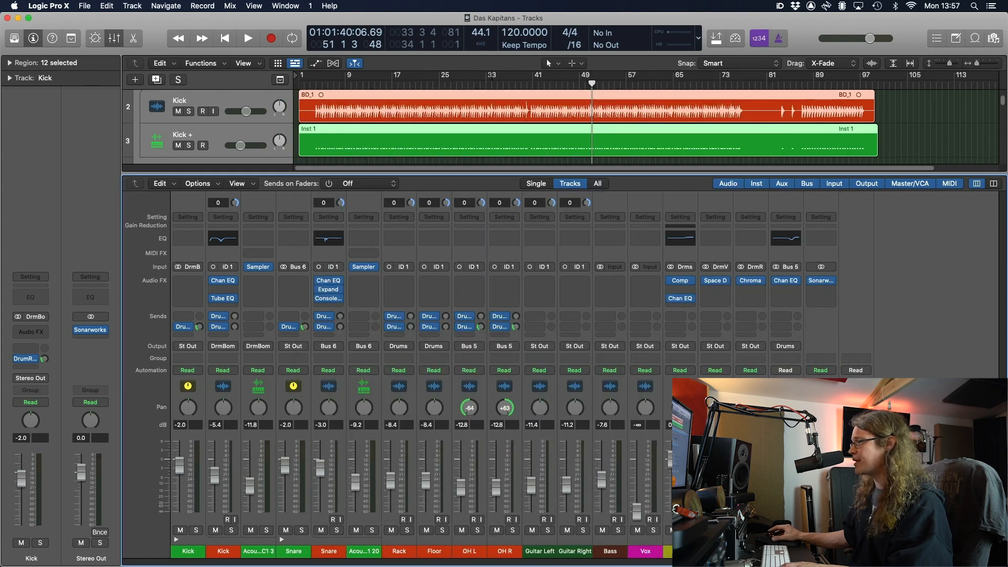
key(s)
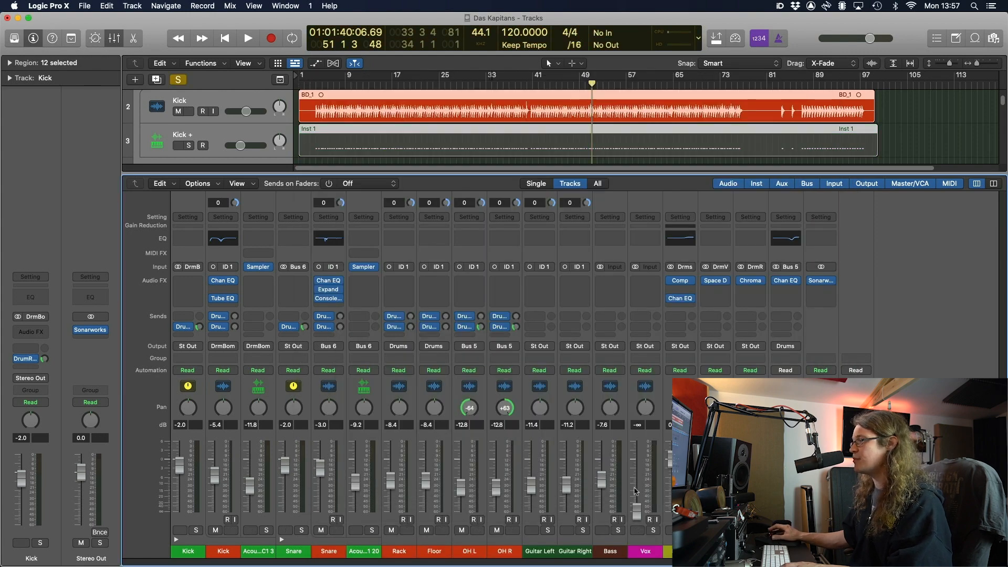
Send the Snare to the DrumVerb bus and raise its send level during playback
click(290, 326)
mouse_move(313, 329)
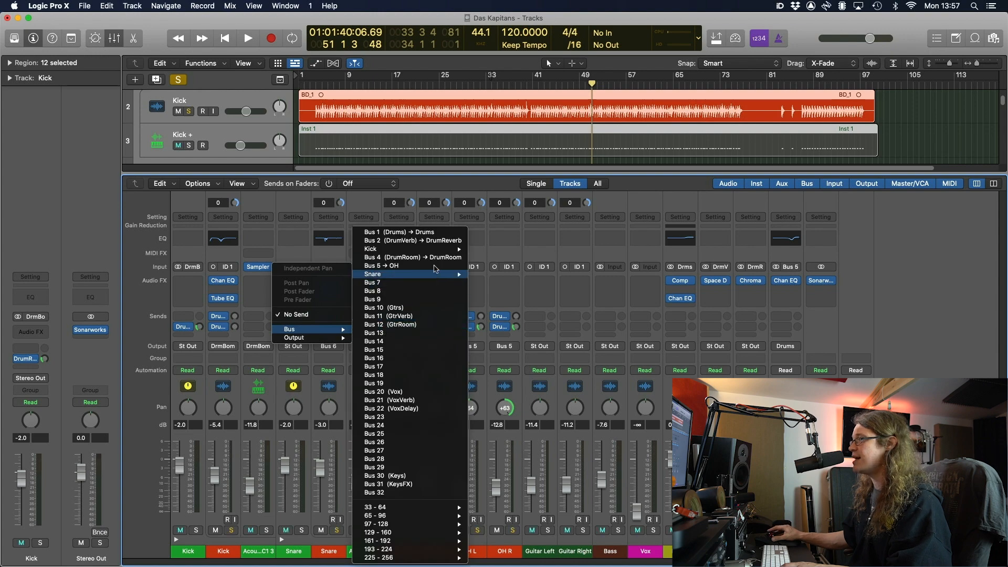
click(445, 241)
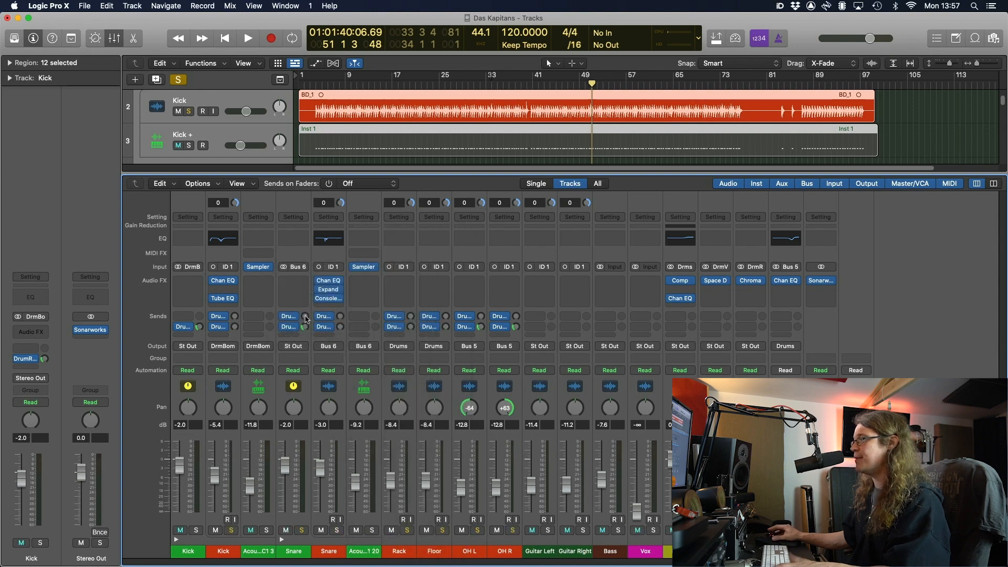
key(space)
drag(305, 317, 305, 313)
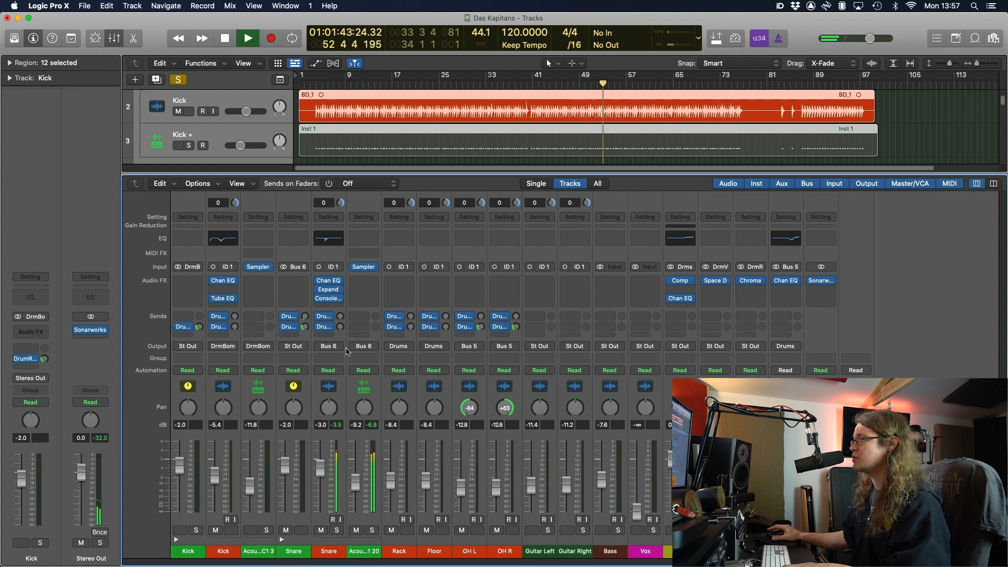
drag(306, 316, 307, 292)
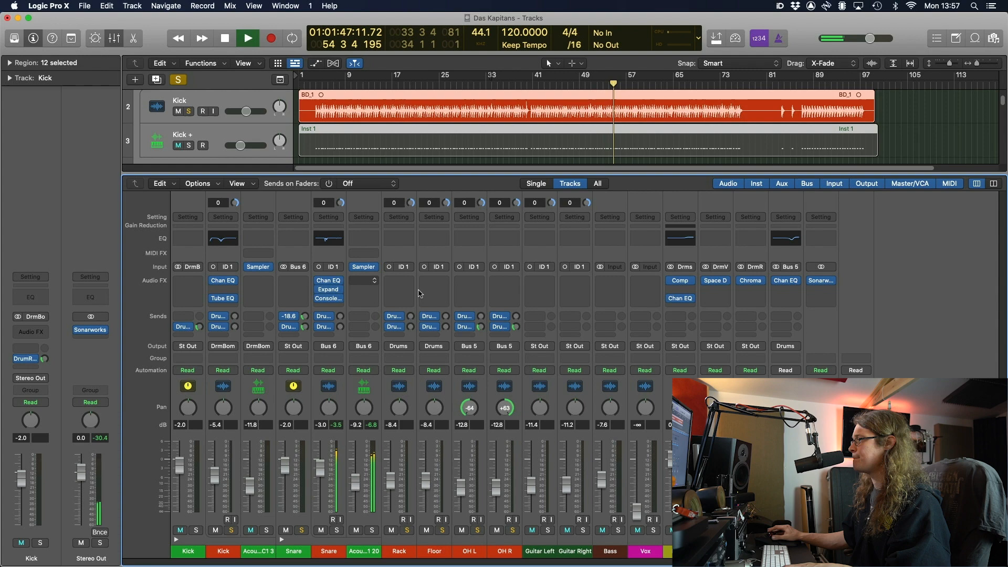
Set the DrumReverb Space Designer predelay to 0 ms and length to about 615 ms
click(718, 281)
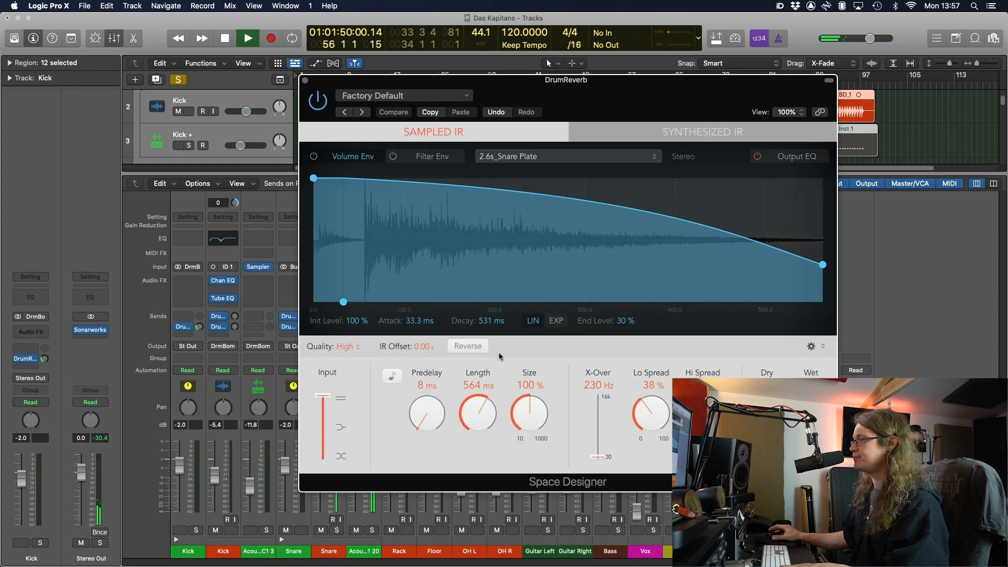
drag(419, 421, 446, 534)
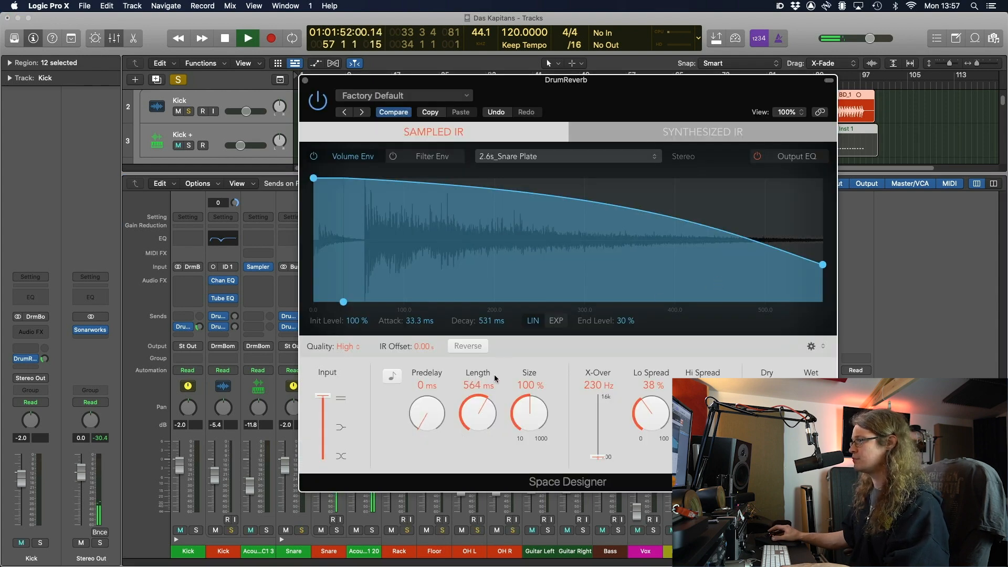
mouse_move(494, 411)
mouse_down()
mouse_move(492, 423)
mouse_move(484, 411)
mouse_up()
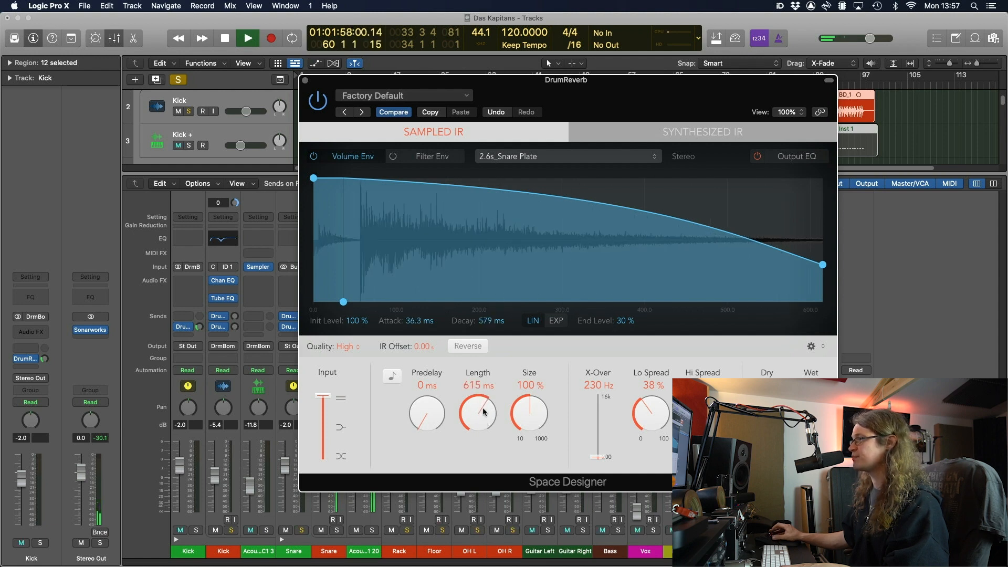
click(305, 81)
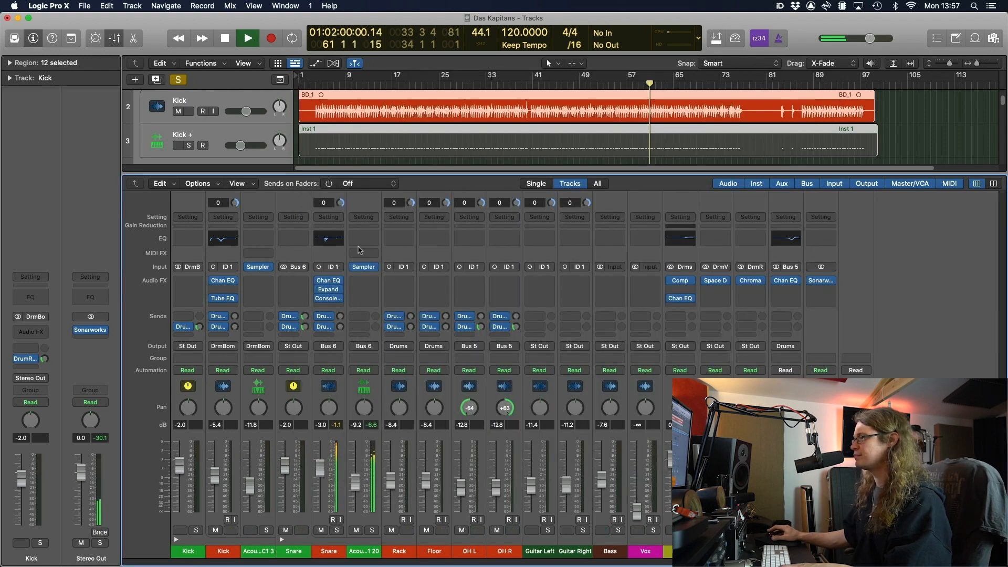
key(space)
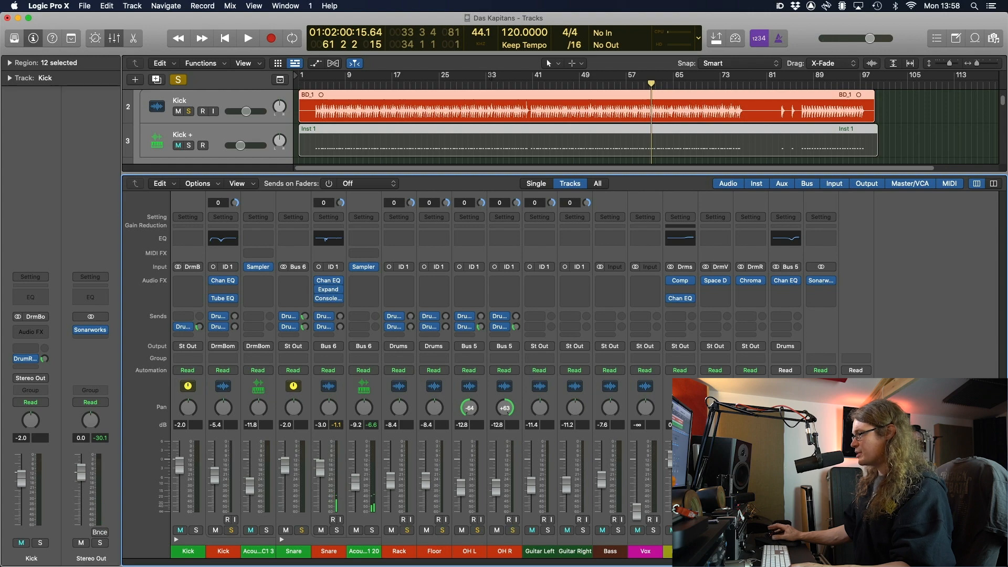
Clear all solos and lower the Snare's Bus 6 send to about -12 dB while listening
key(ctrl+alt+super+s)
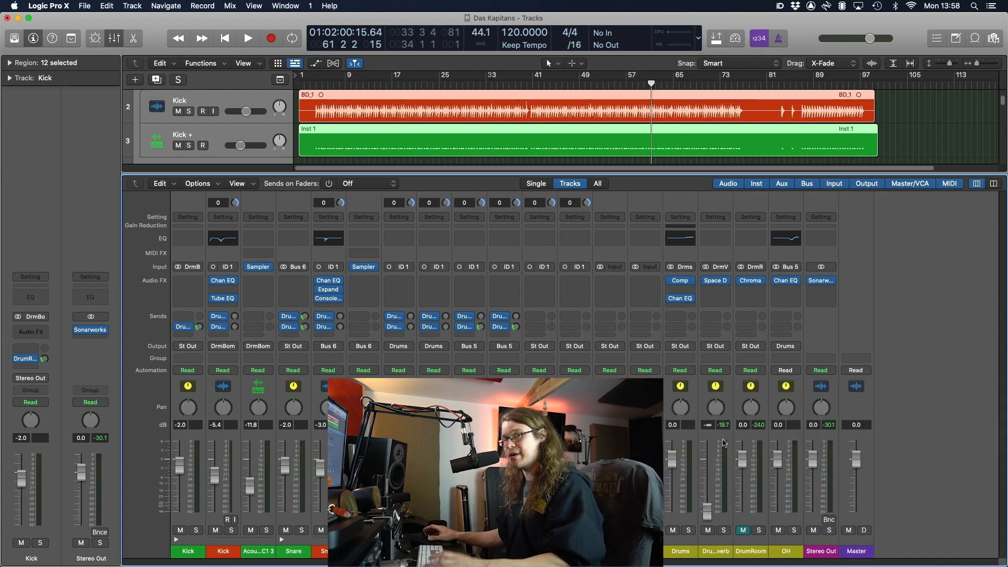
key(space)
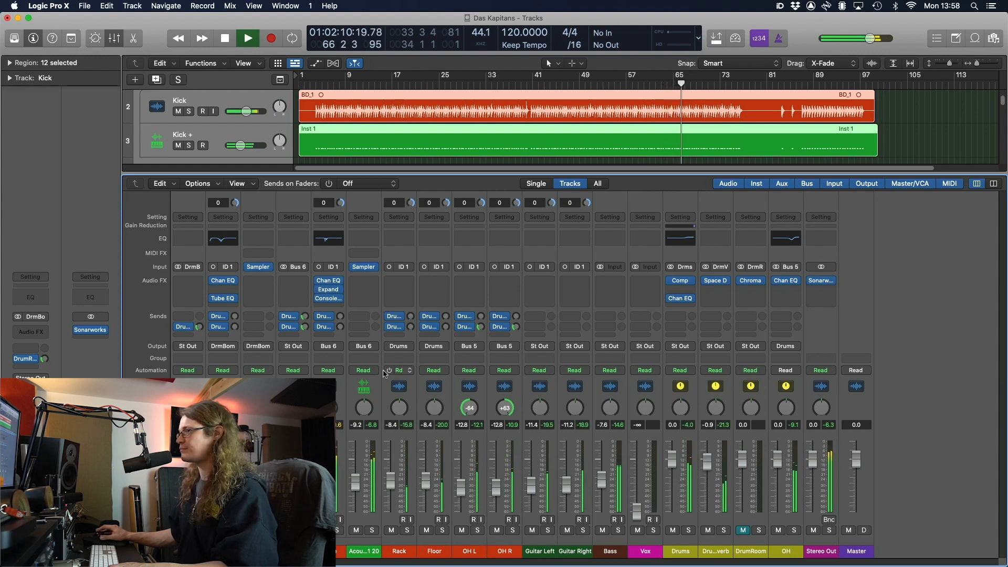
click(305, 317)
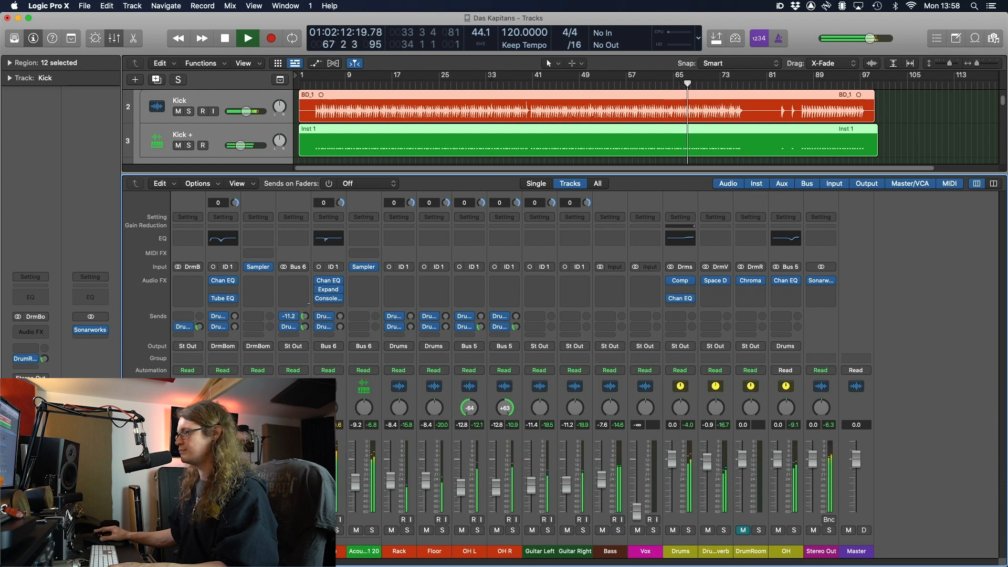
drag(304, 316, 304, 321)
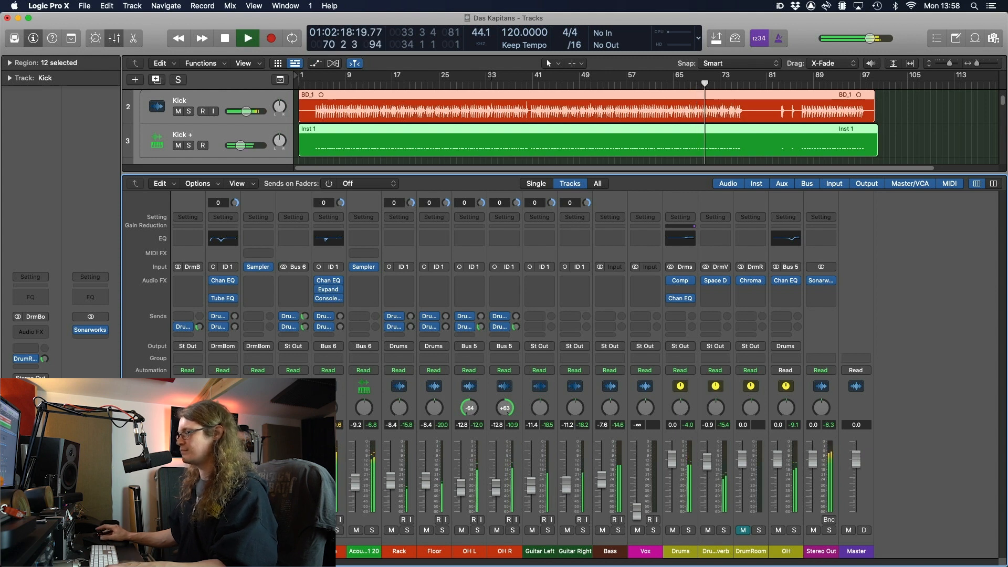
key(space)
Audition the snare soloed, then unsolo it and stop playback
click(302, 530)
key(space)
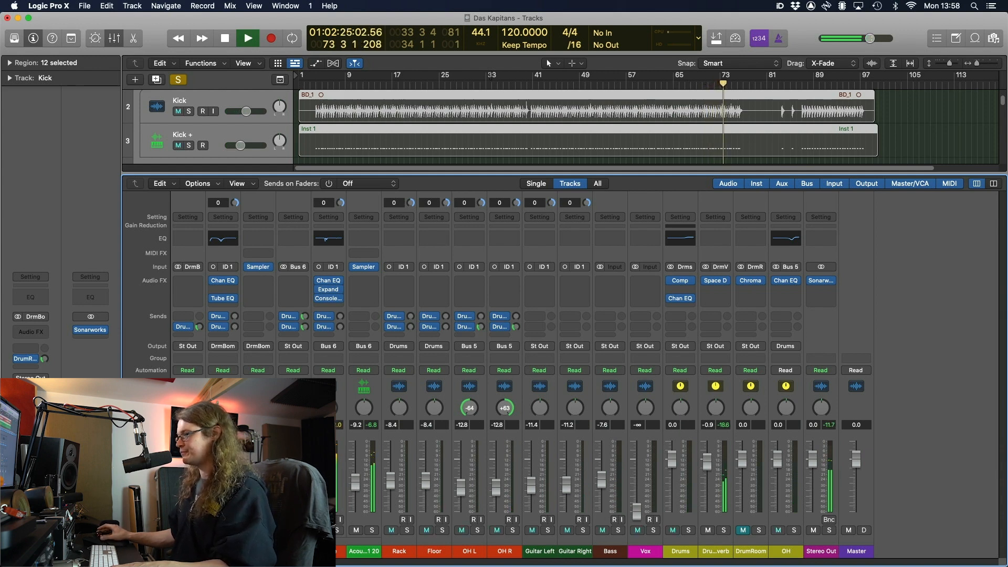
click(301, 530)
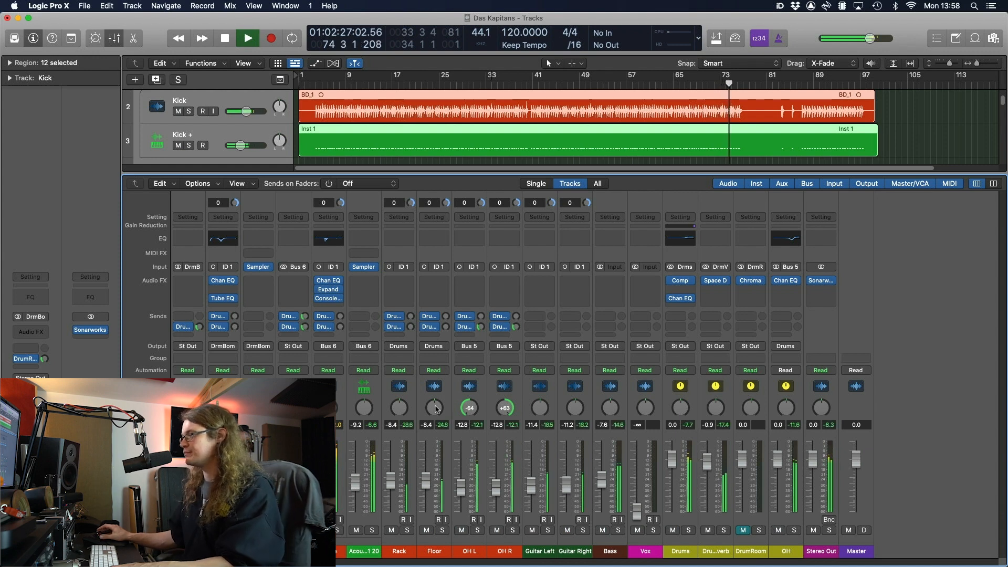
key(space)
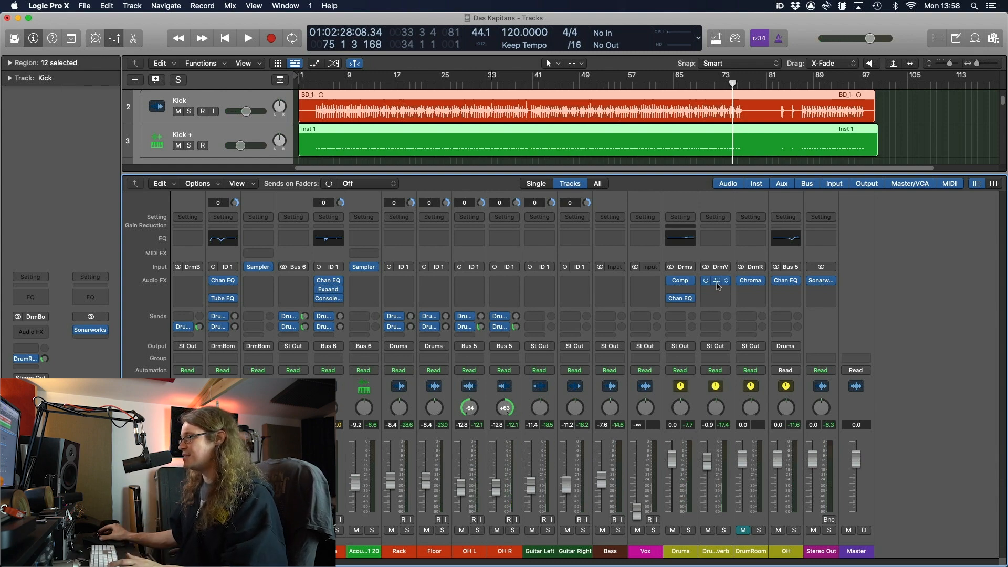
Shorten the DrumReverb Space Designer length to 384 ms
click(717, 282)
drag(479, 423, 479, 451)
click(306, 83)
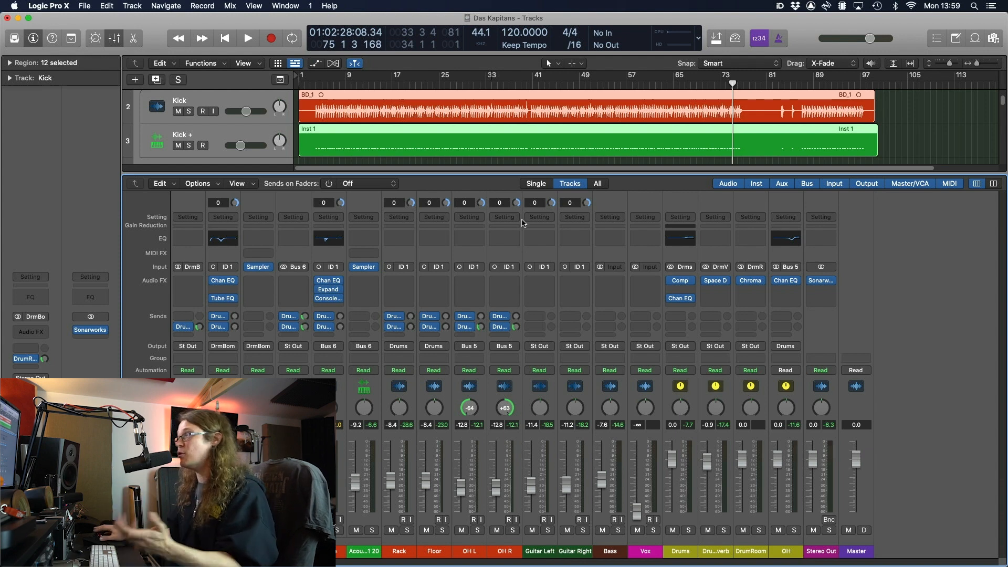
Play the mix from bar 17 with all regions deselected, then stop
click(410, 85)
key(space)
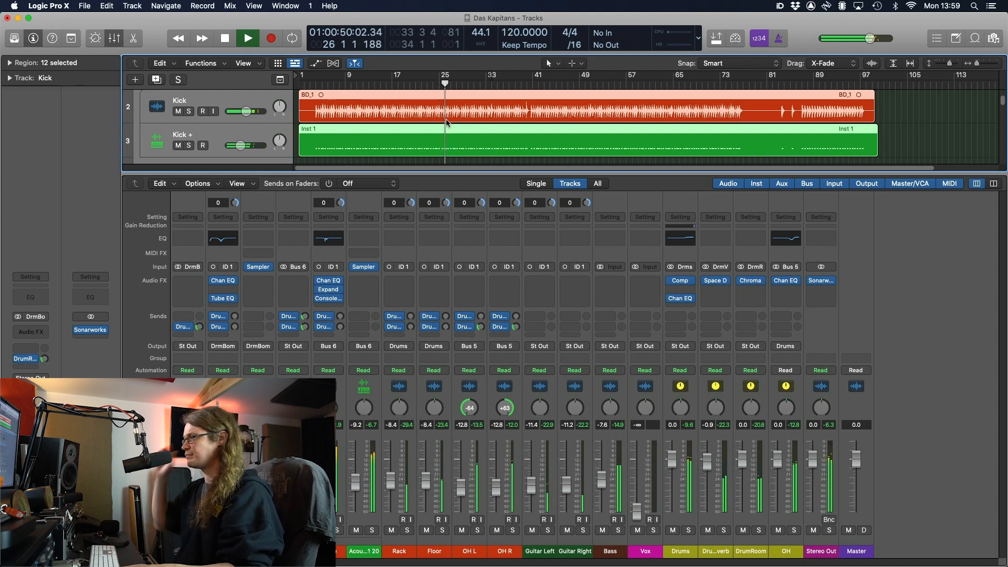
click(446, 162)
key(space)
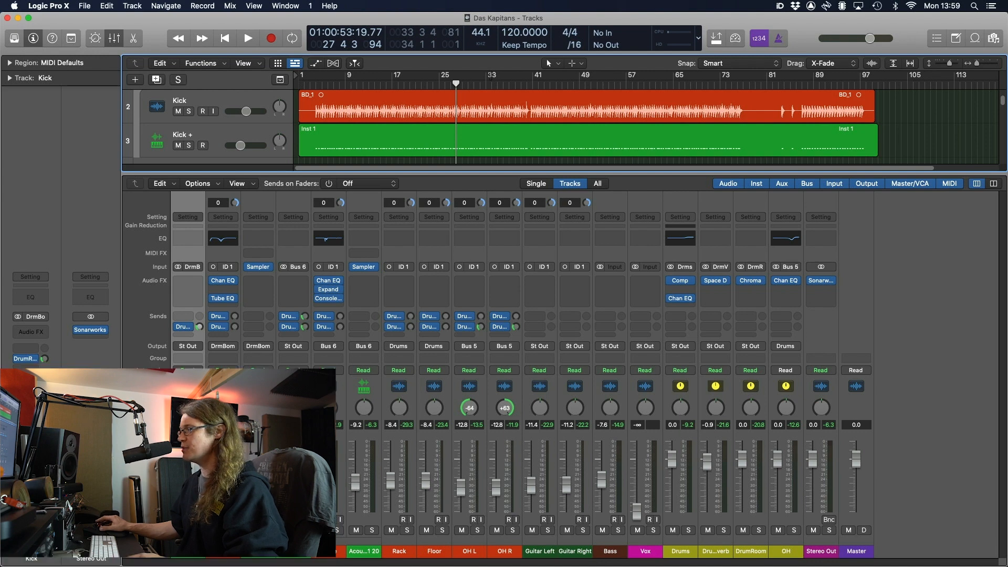
Send the selected Kick and Snare channels to Bus 7, creating a new aux
super+click(301, 554)
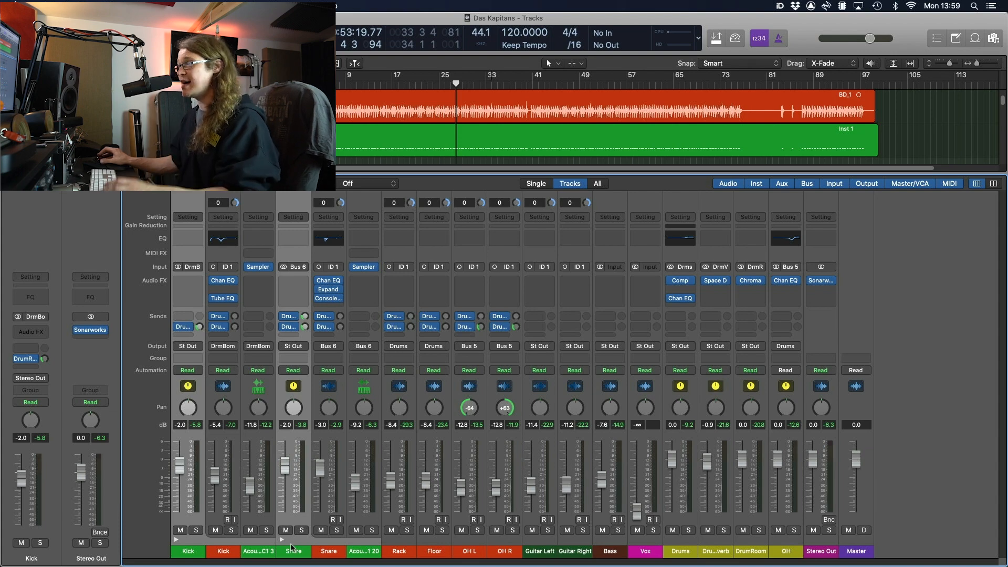
click(184, 335)
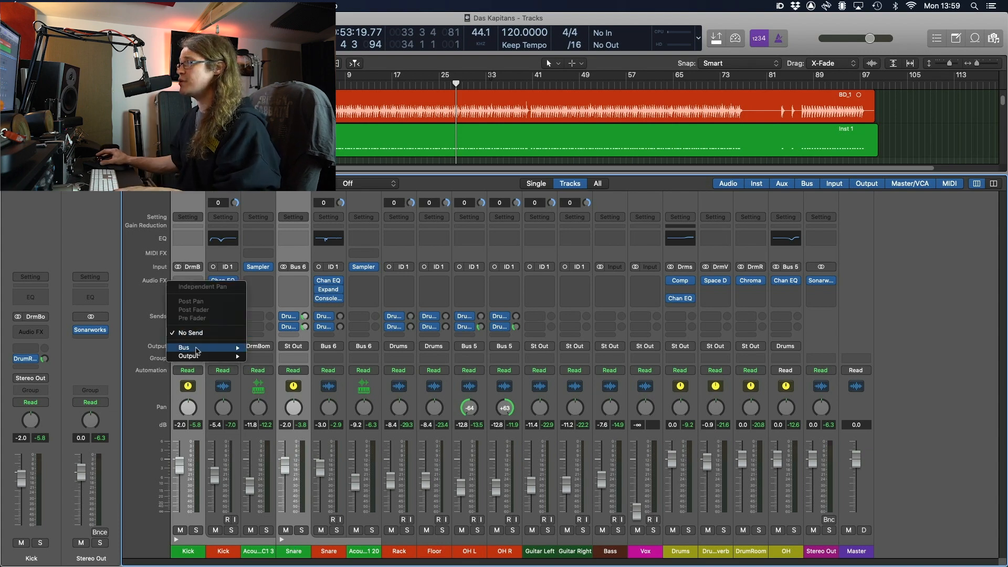
mouse_move(198, 351)
click(299, 286)
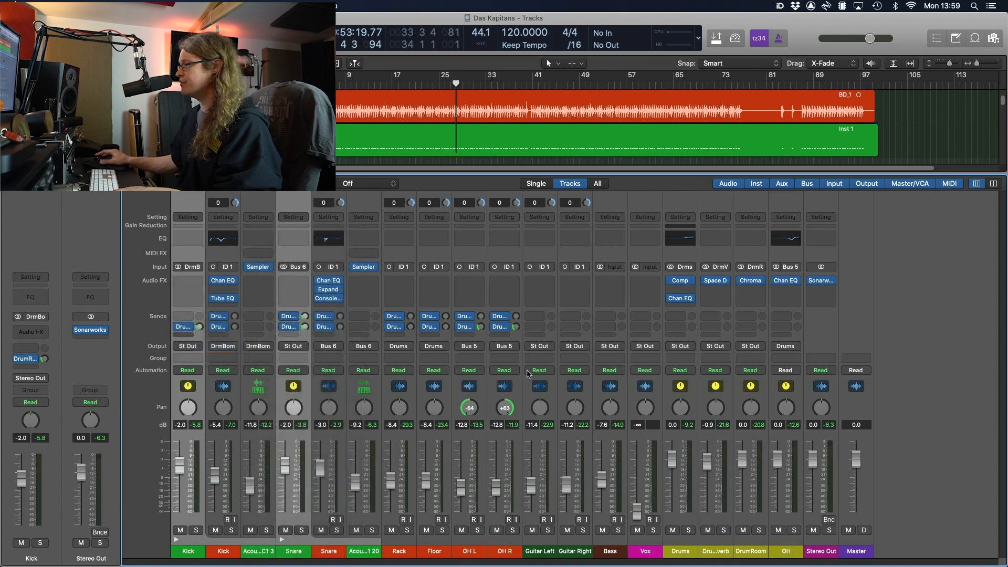
Rename the new Aux 7 channel 'DrumPara' and set its input to mono
double_click(820, 551)
text(DrumPara)
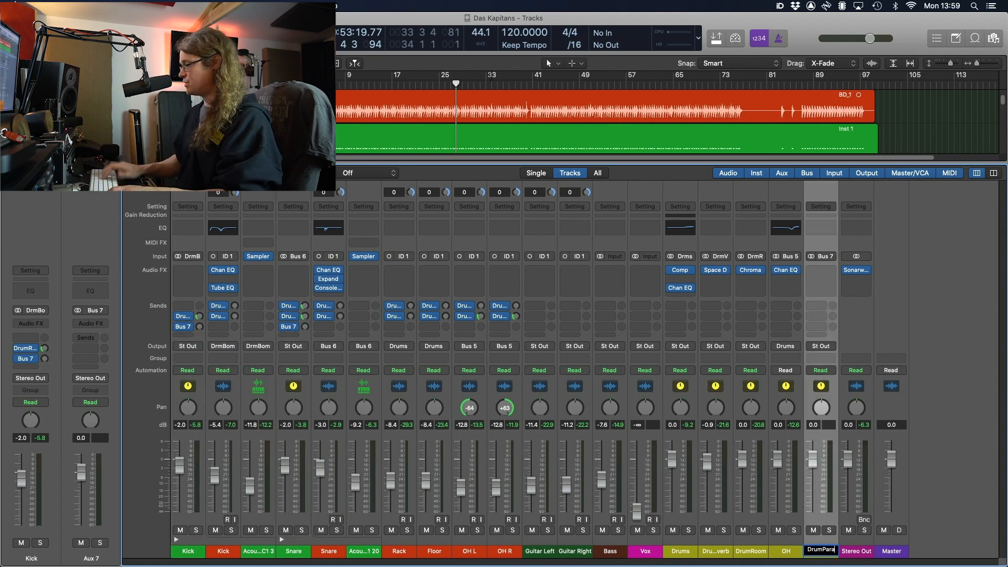
key(Return)
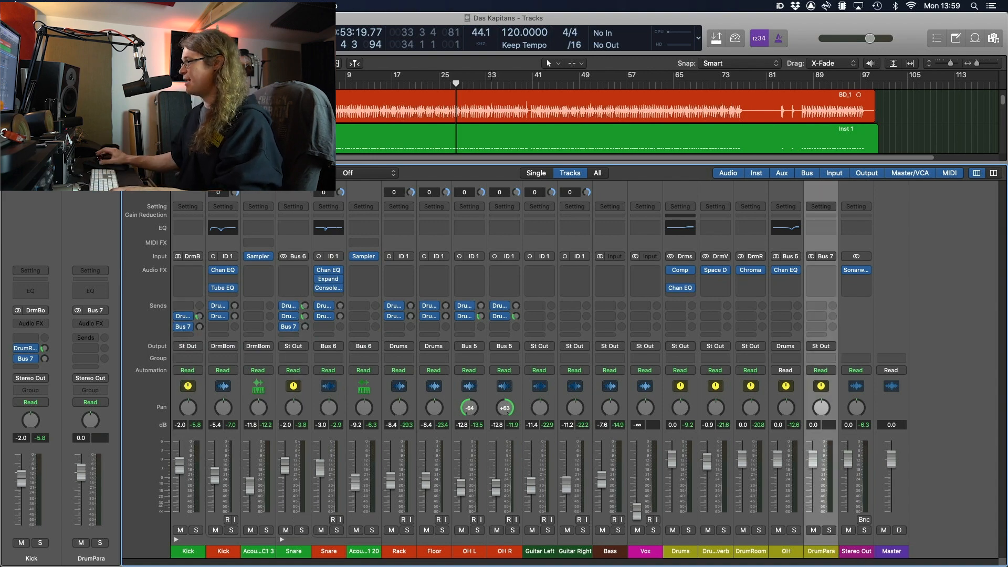
click(811, 256)
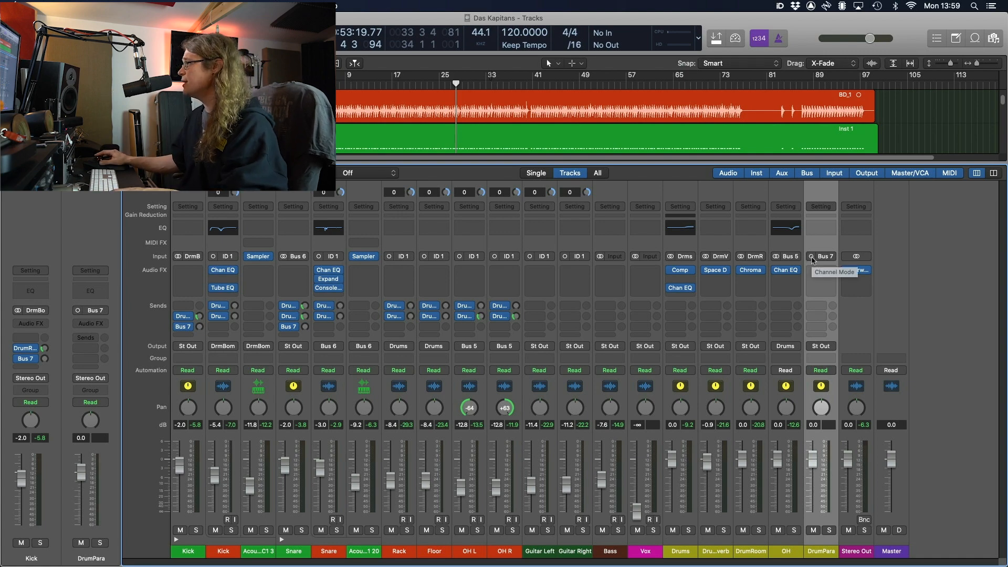
click(818, 272)
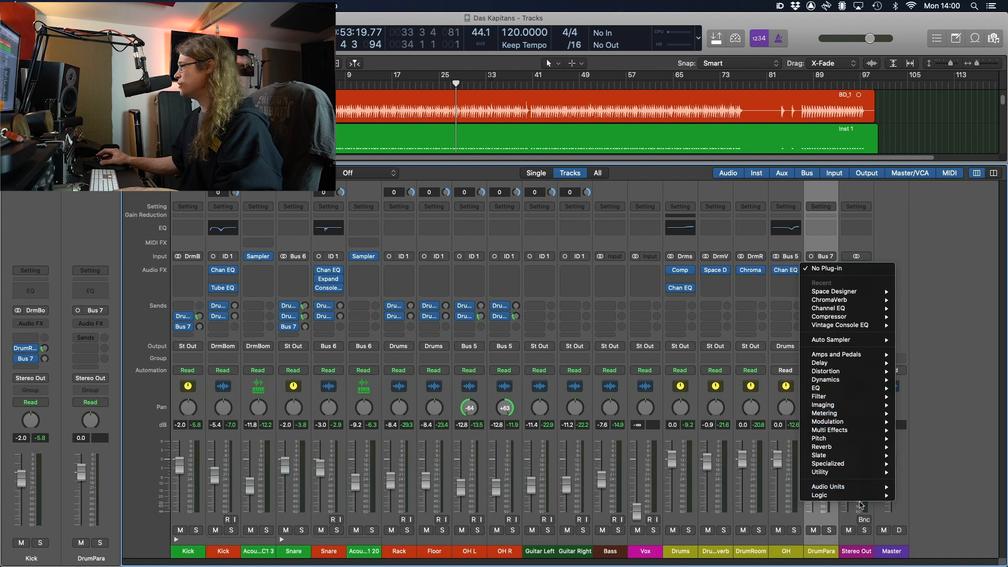
Insert an Expander and a mono Compressor on the DrumPara channel
mouse_move(864, 495)
mouse_move(923, 475)
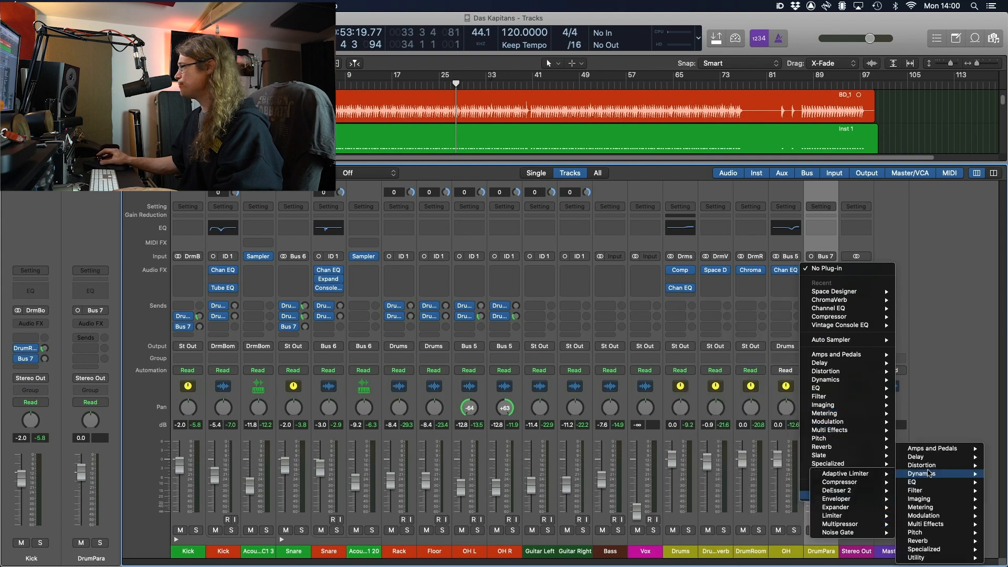
click(838, 507)
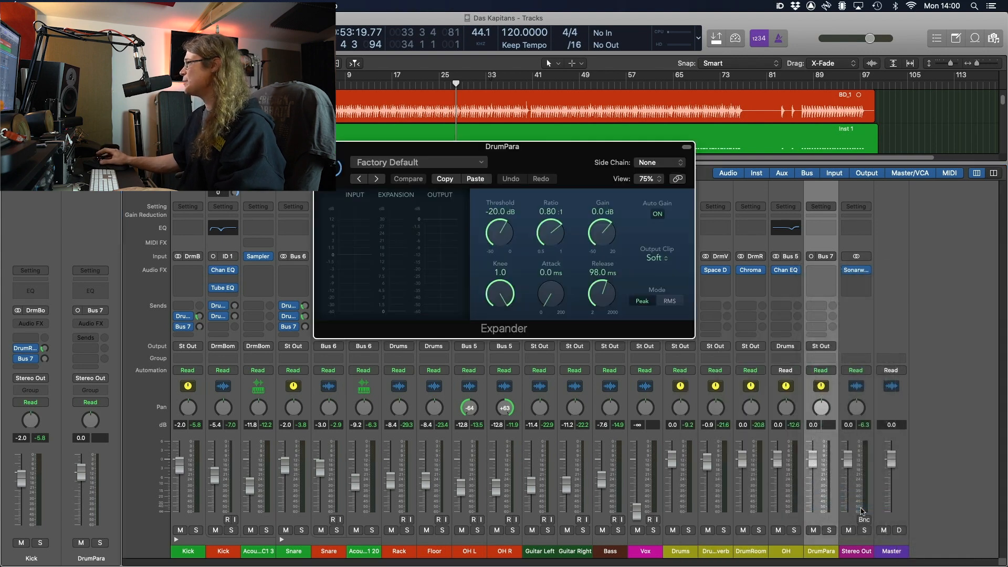
click(824, 290)
mouse_move(861, 334)
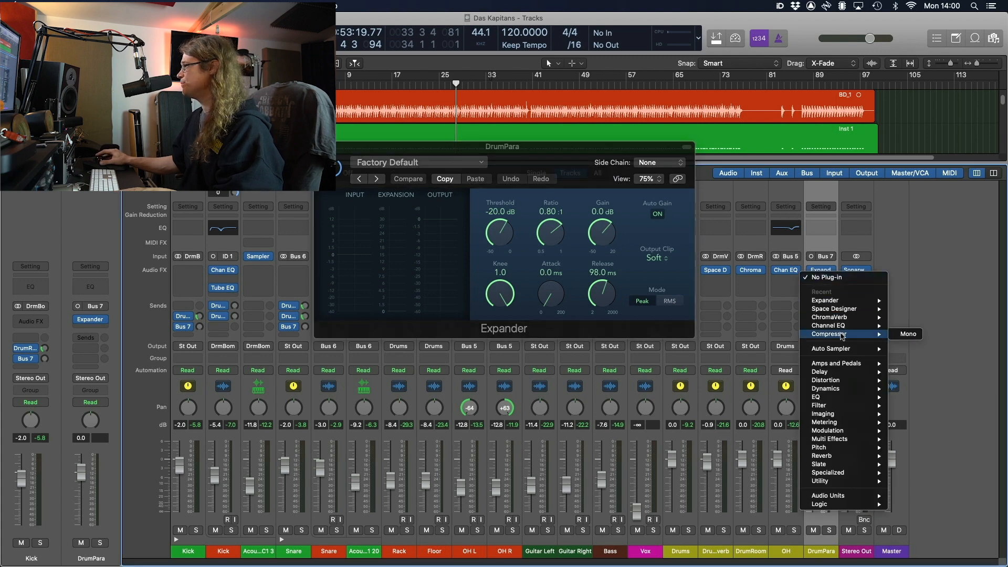
click(895, 335)
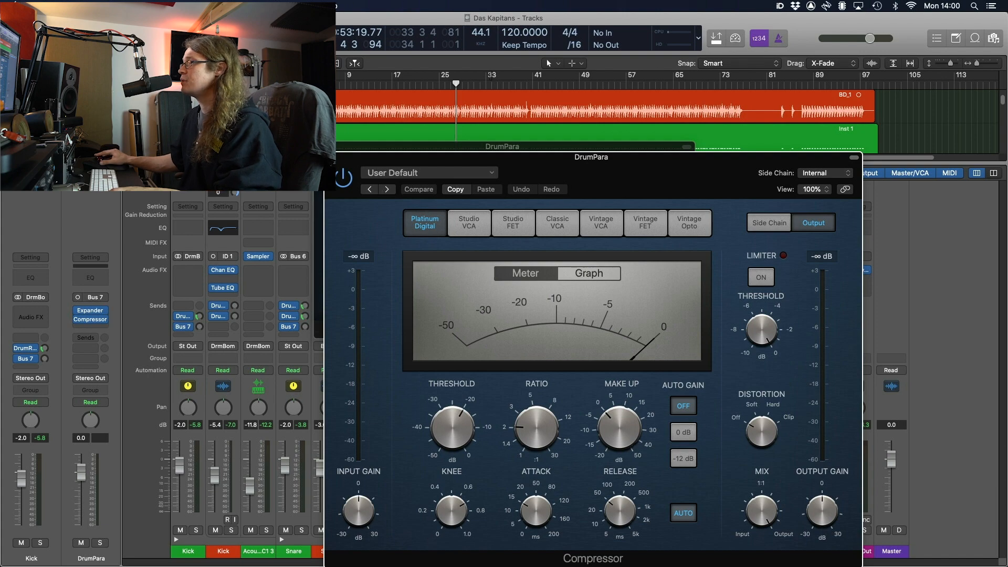
click(331, 157)
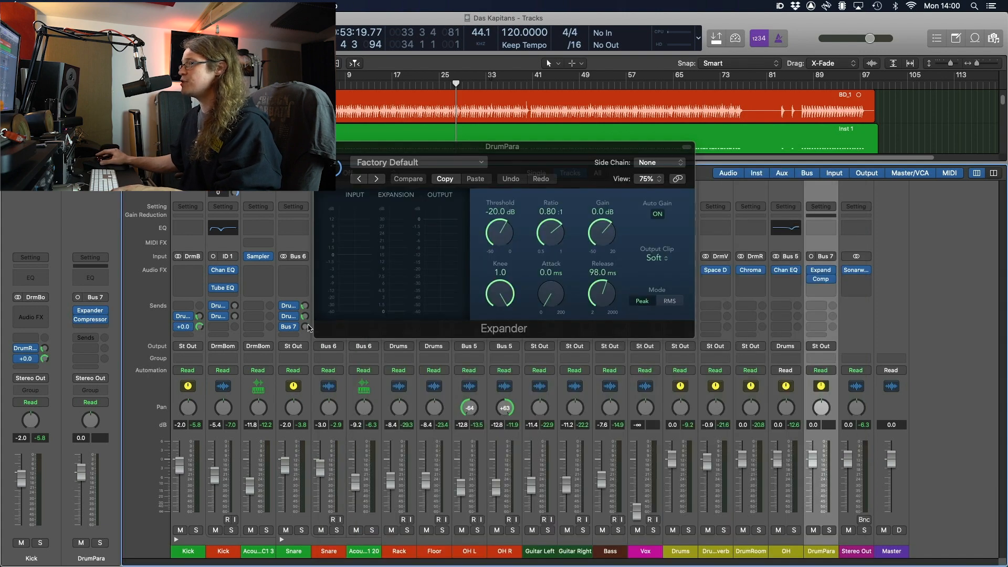
With DrumPara soloed, set the Expander ratio to 0.50 and threshold around -50 dB
click(830, 531)
drag(544, 150, 462, 183)
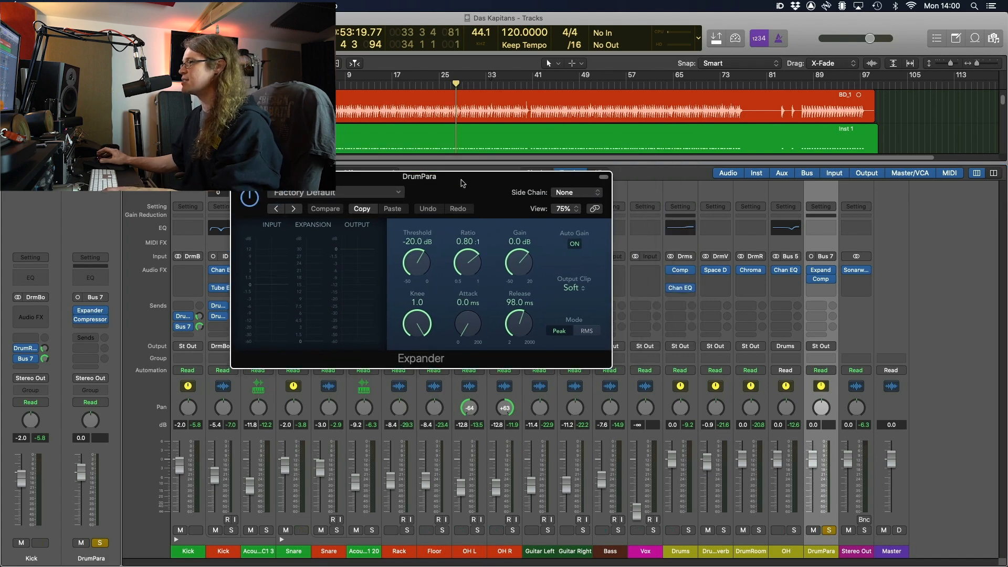
key(space)
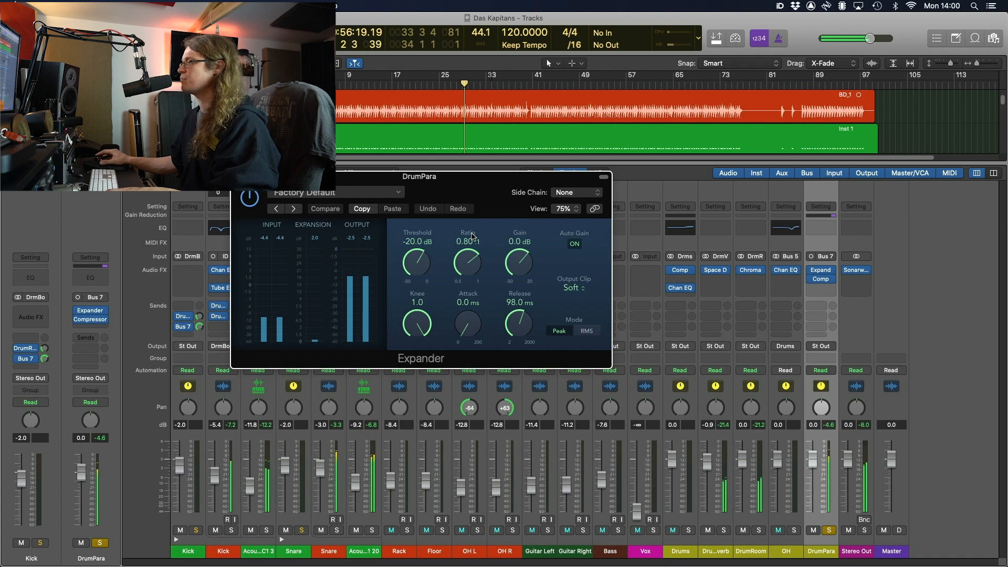
drag(471, 256, 481, 393)
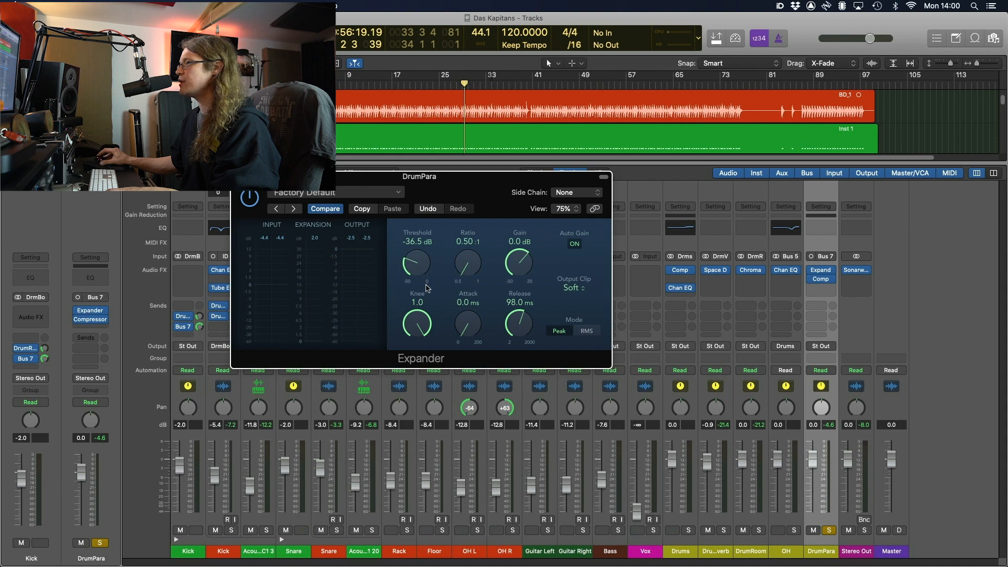
drag(412, 272, 425, 300)
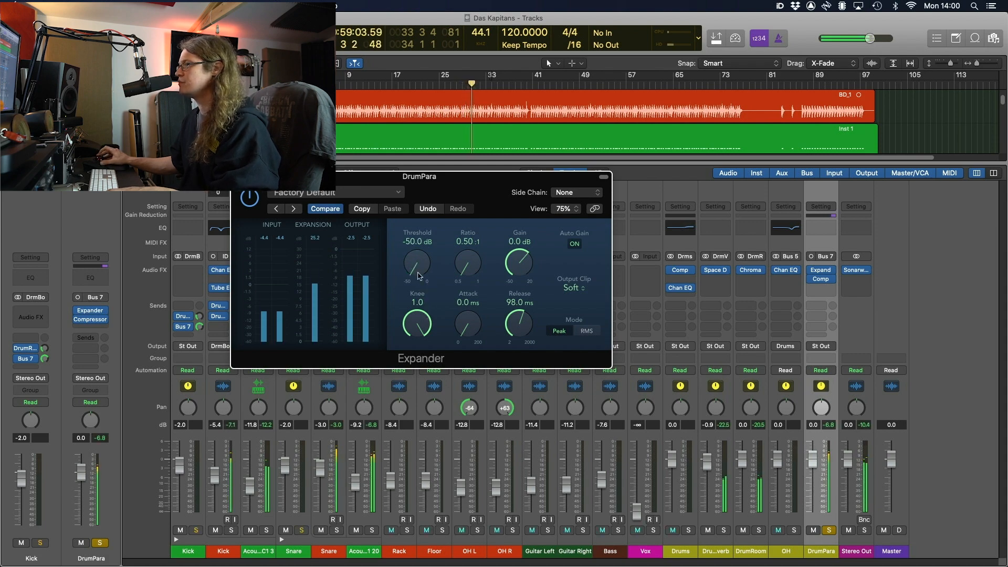
drag(416, 266, 432, 288)
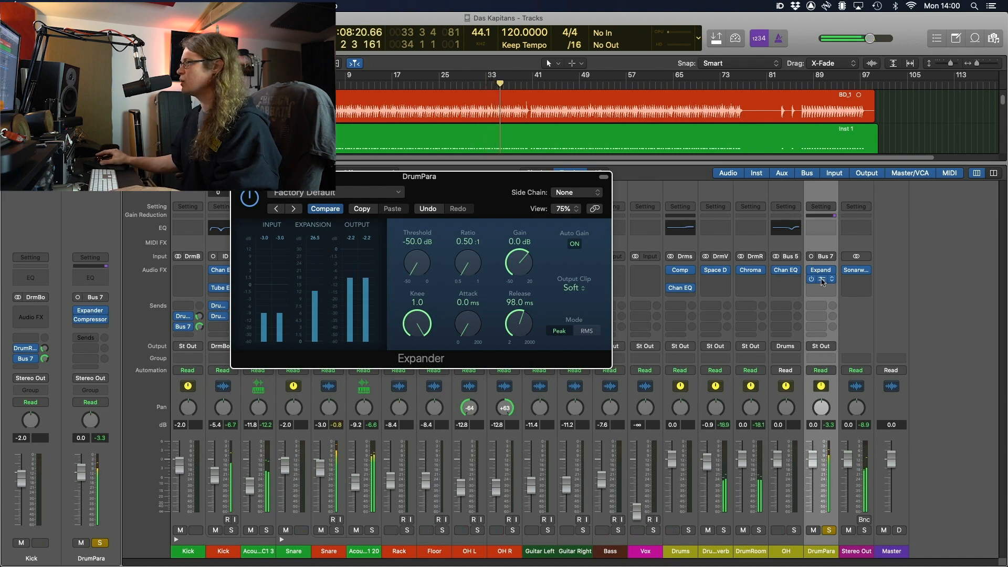
Duplicate the Expander into the next DrumPara slot and lower the Kick's Bus 7 send
drag(823, 287, 823, 287)
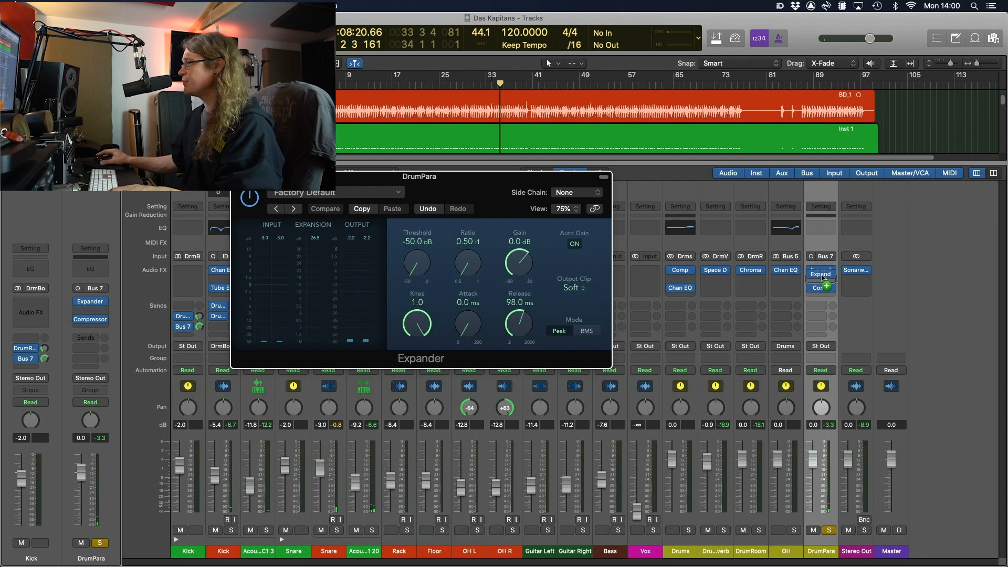
drag(822, 280, 823, 281)
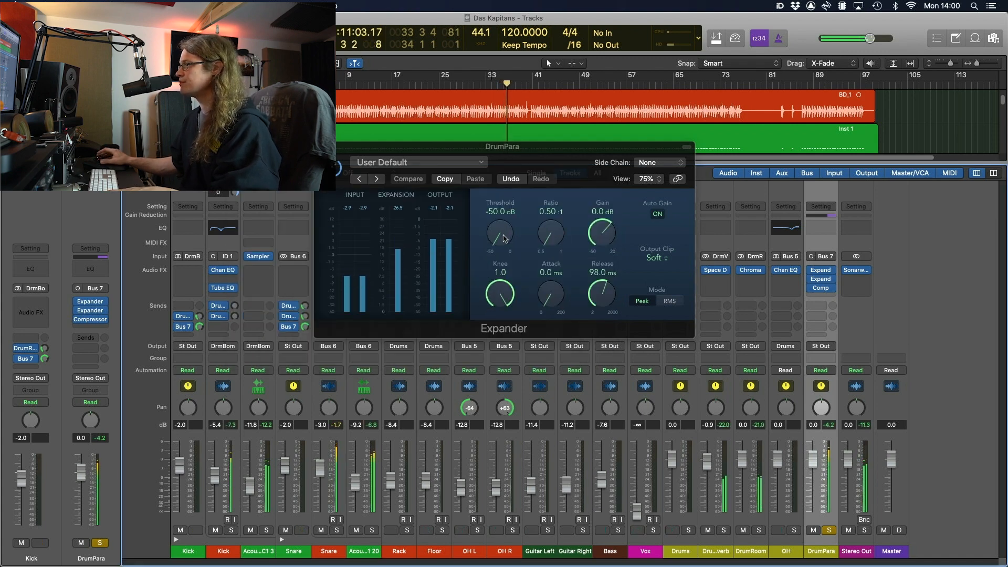
mouse_move(200, 327)
mouse_down()
mouse_move(202, 341)
mouse_move(205, 332)
mouse_up()
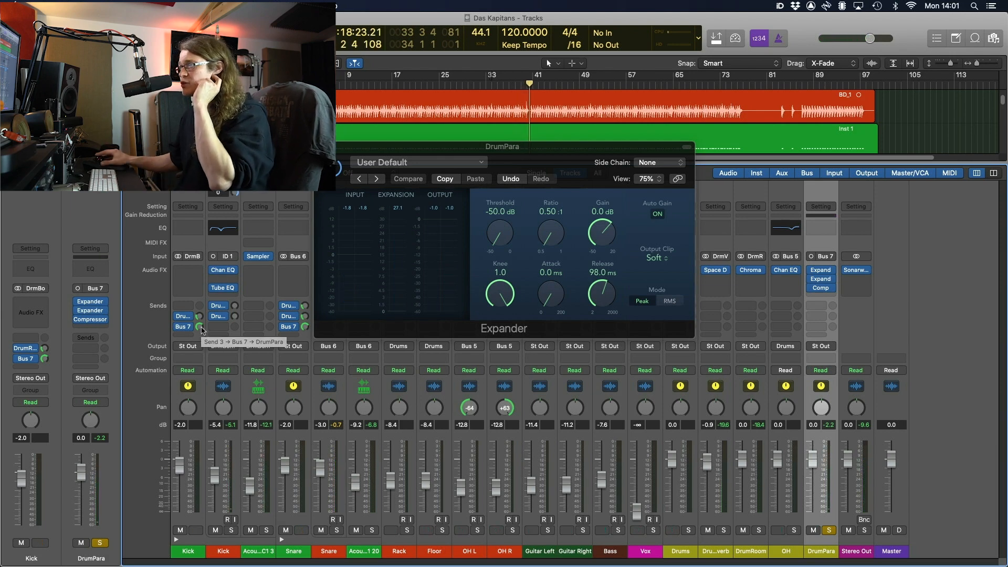
click(320, 147)
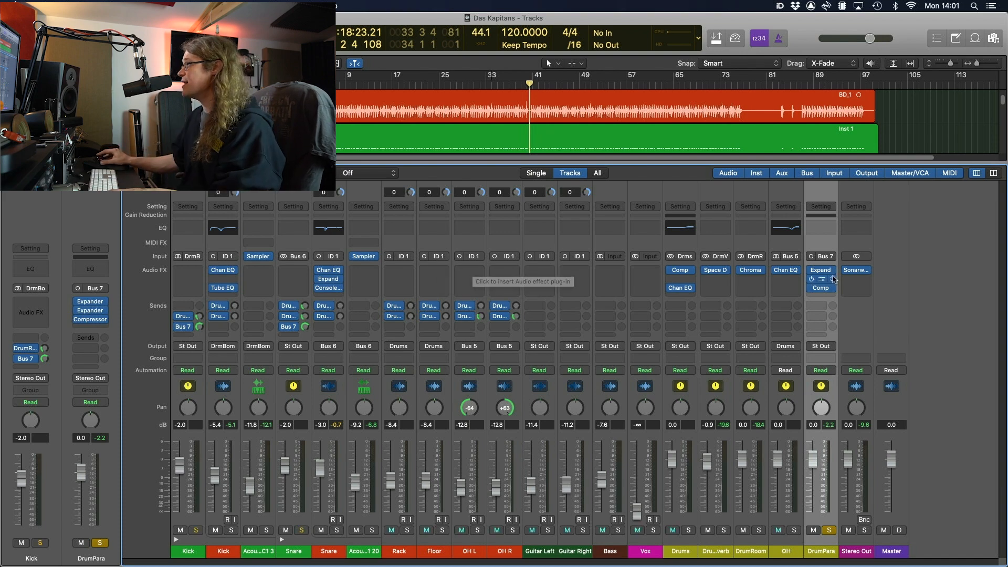
Compare the Vintage VCA and Classic VCA models, then choose Studio FET for DrumPara's compressor
click(822, 288)
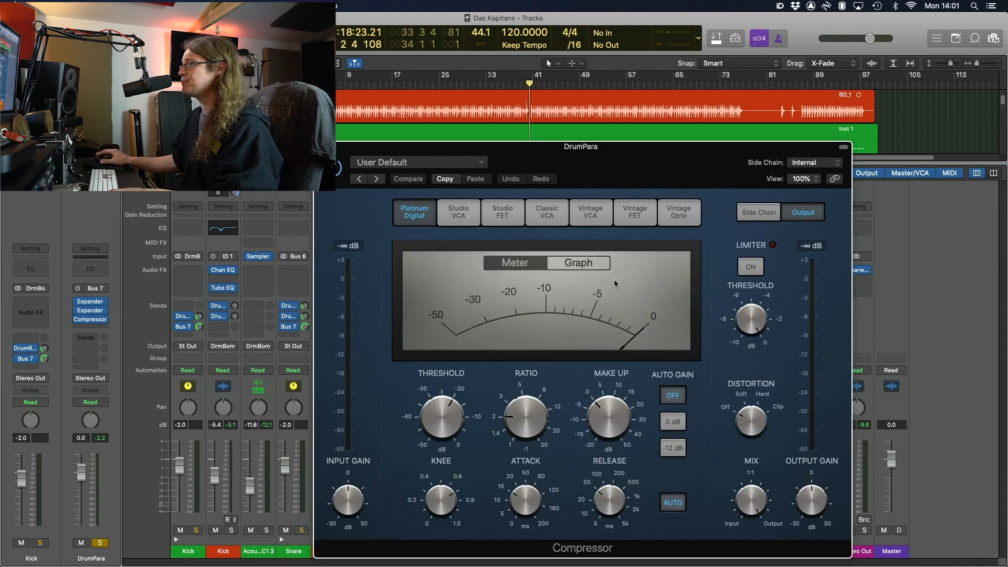
drag(575, 166, 551, 106)
click(567, 152)
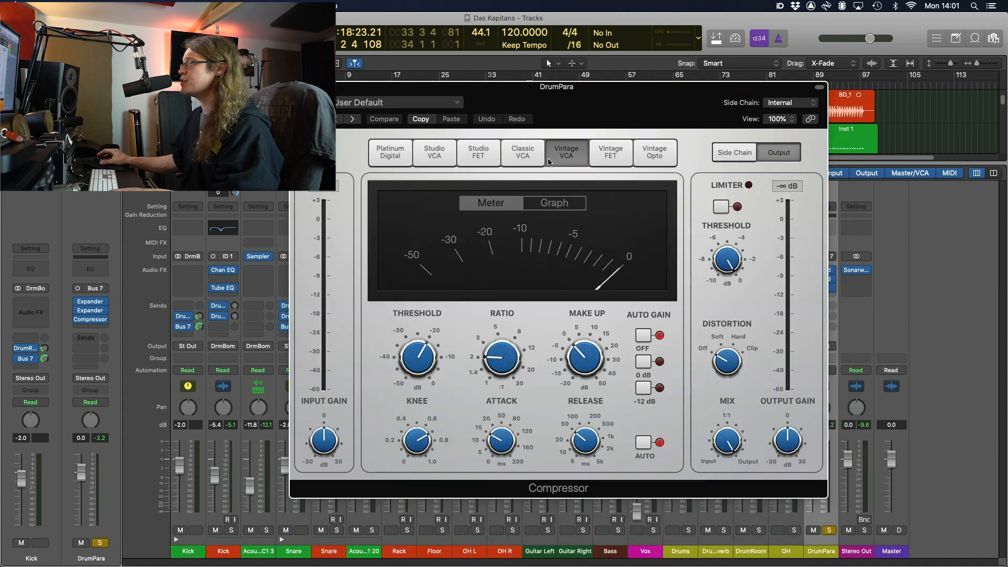
click(515, 158)
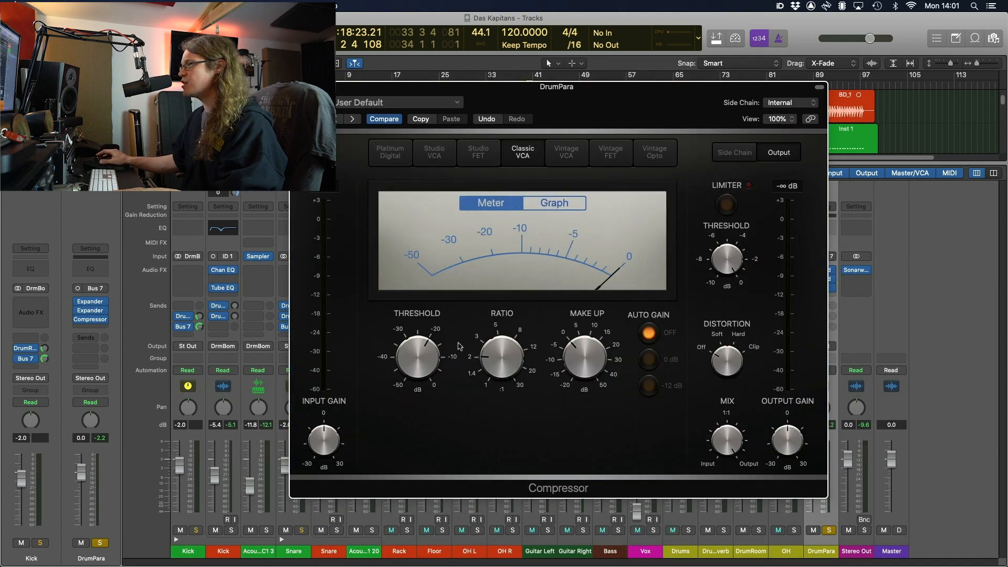
drag(493, 353, 492, 342)
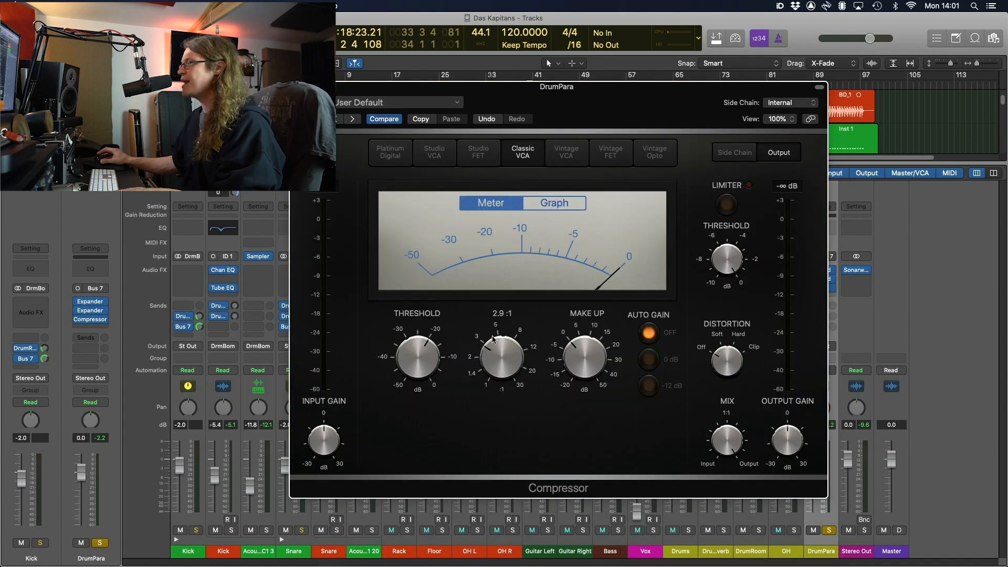
click(479, 162)
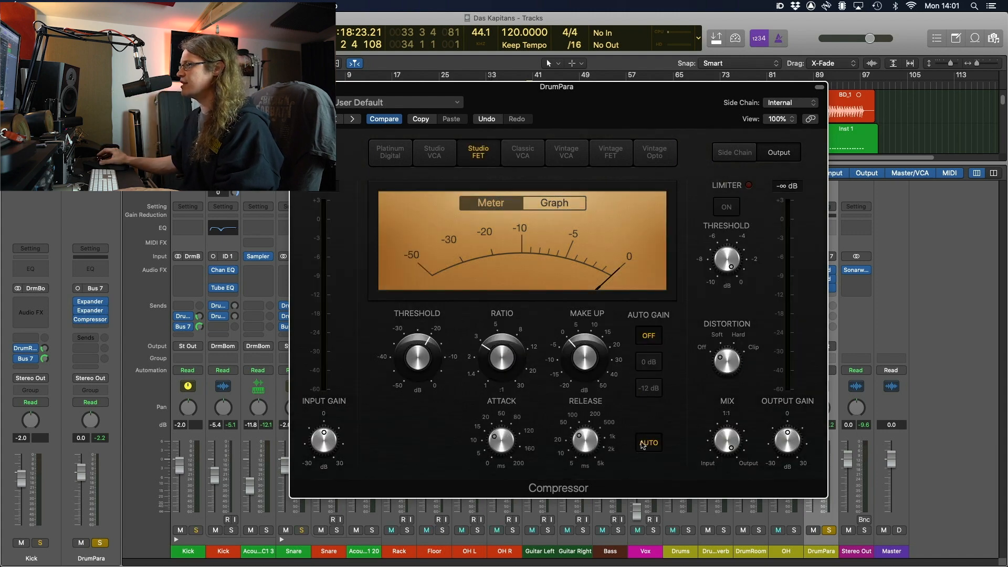
Set the compressor attack to its fastest time and lower the threshold to -50.0 dB
click(509, 441)
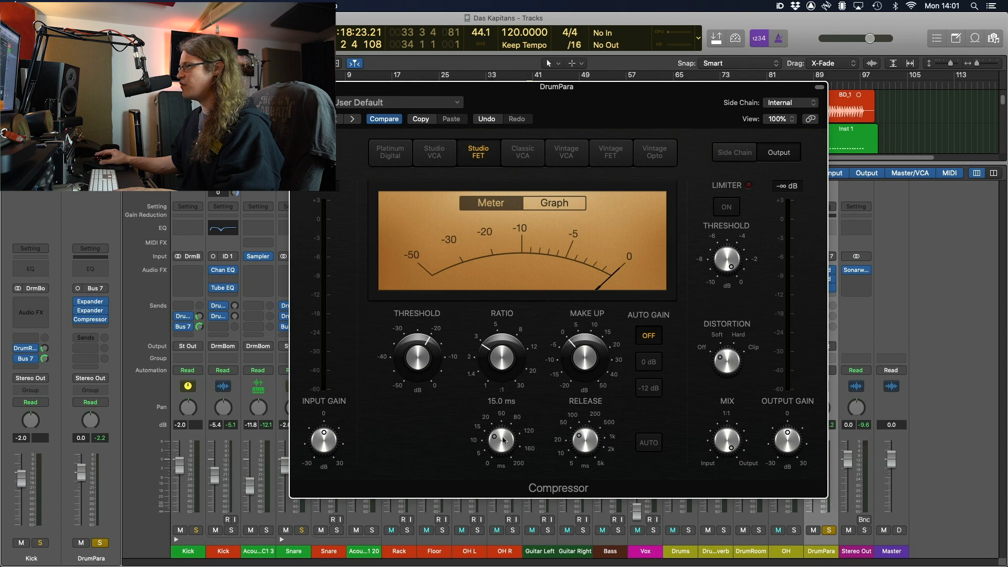
drag(503, 440, 514, 532)
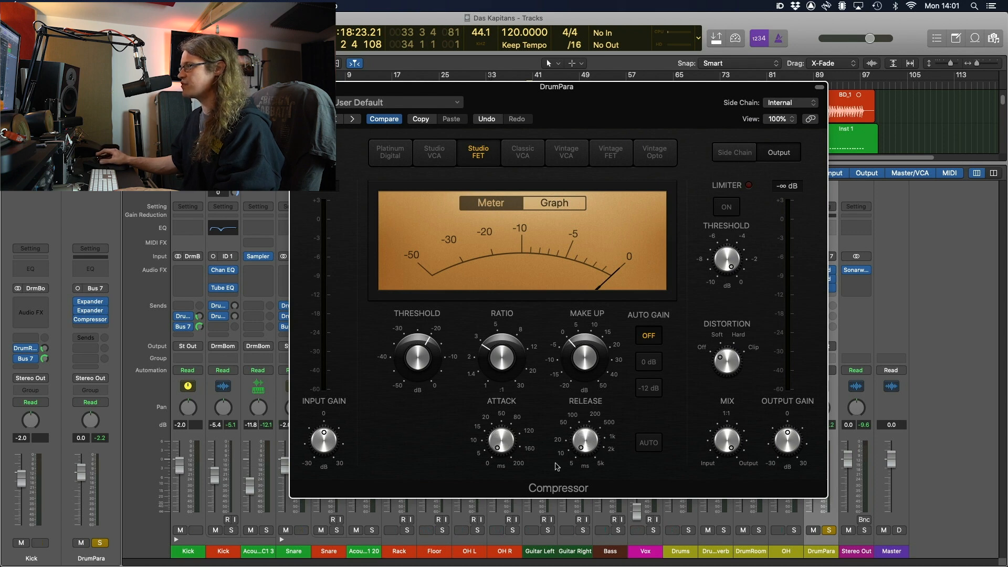
drag(423, 360, 429, 387)
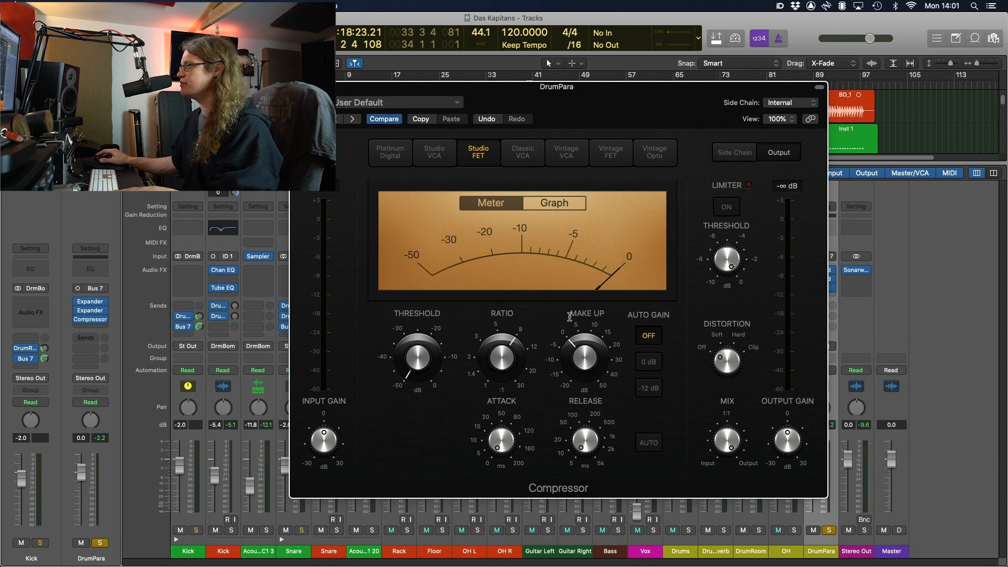
mouse_move(572, 316)
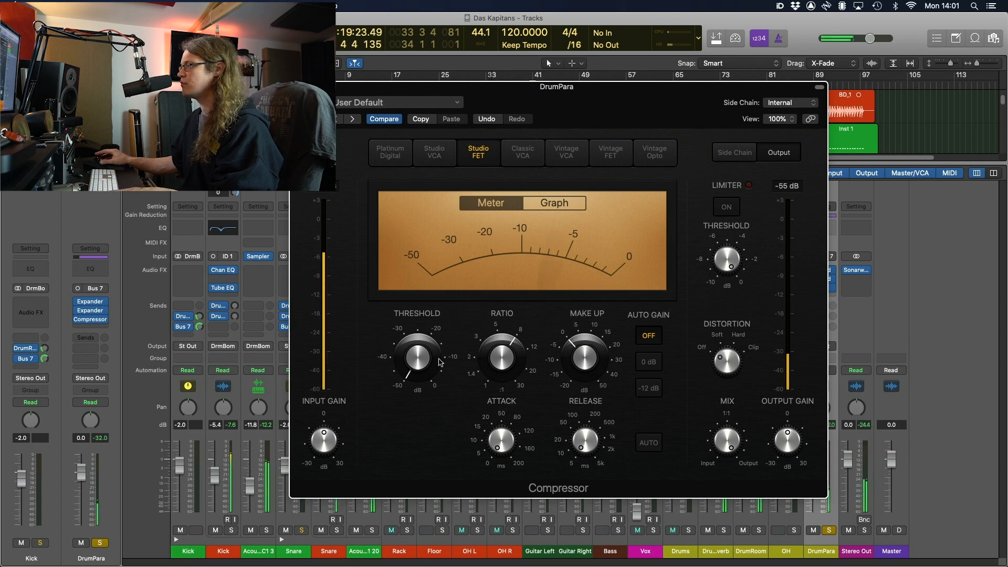
mouse_move(416, 360)
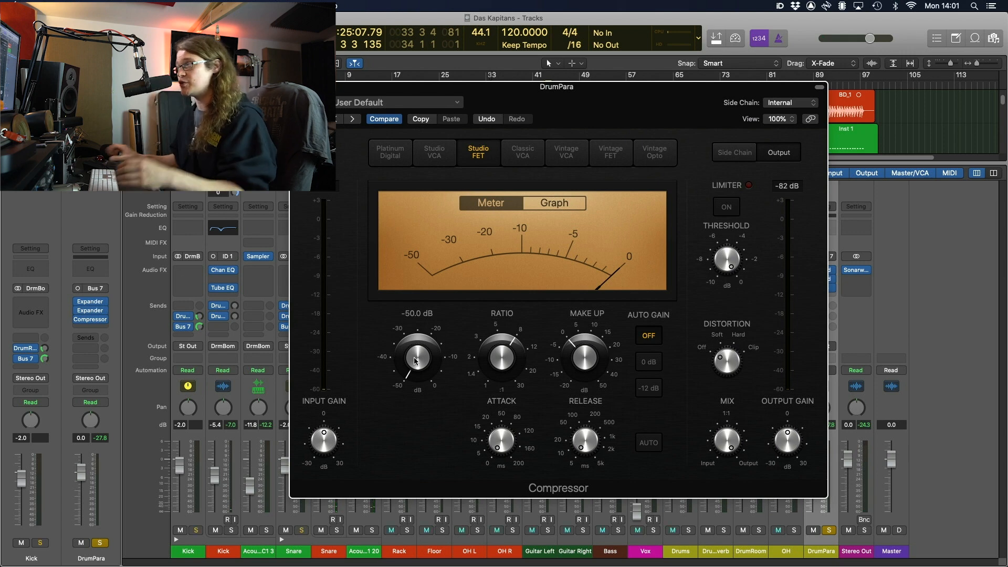
drag(602, 90, 473, 77)
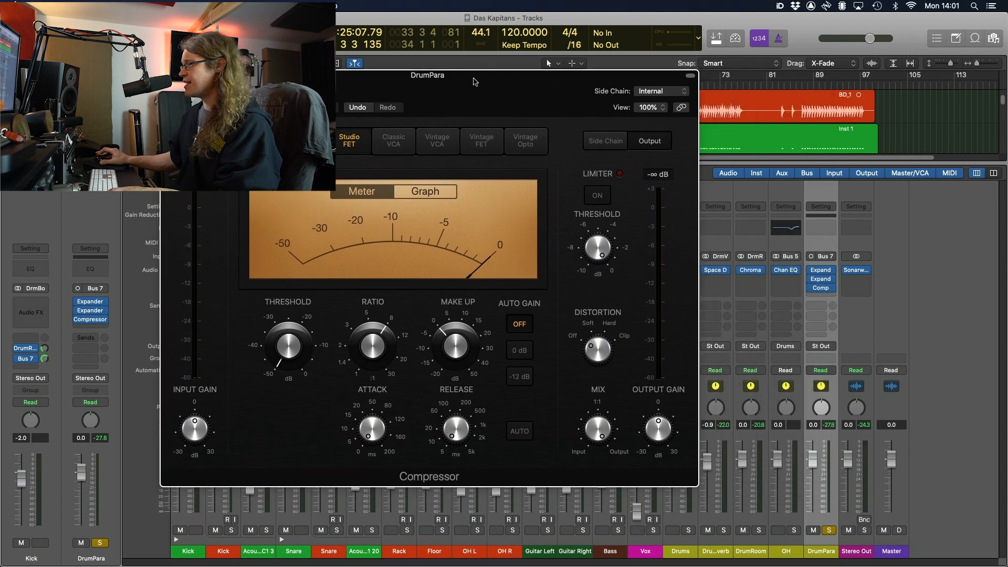
Mute the DrumReverb channel, play the mix, and show the compressor's gain-reduction graph
click(709, 531)
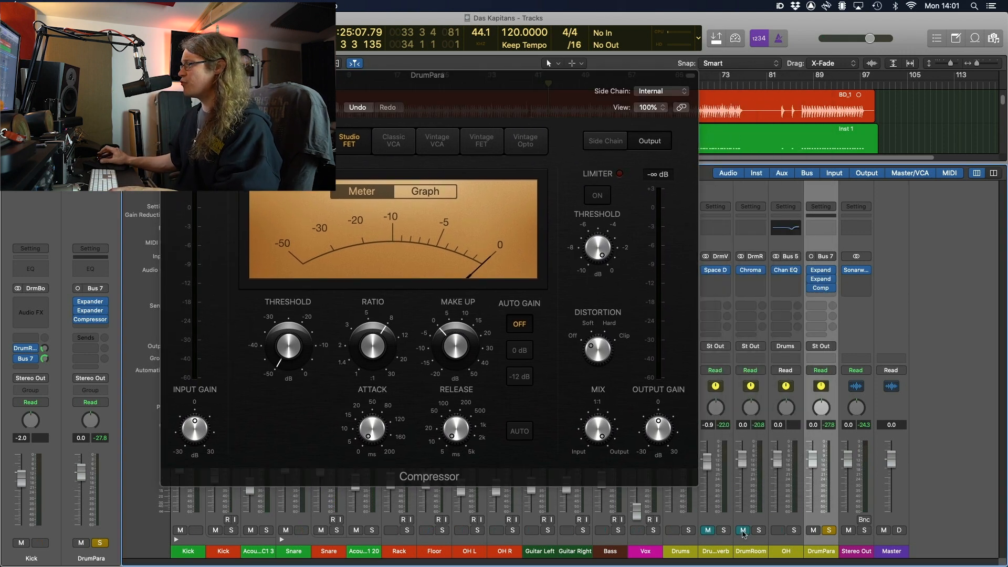
drag(433, 82, 508, 94)
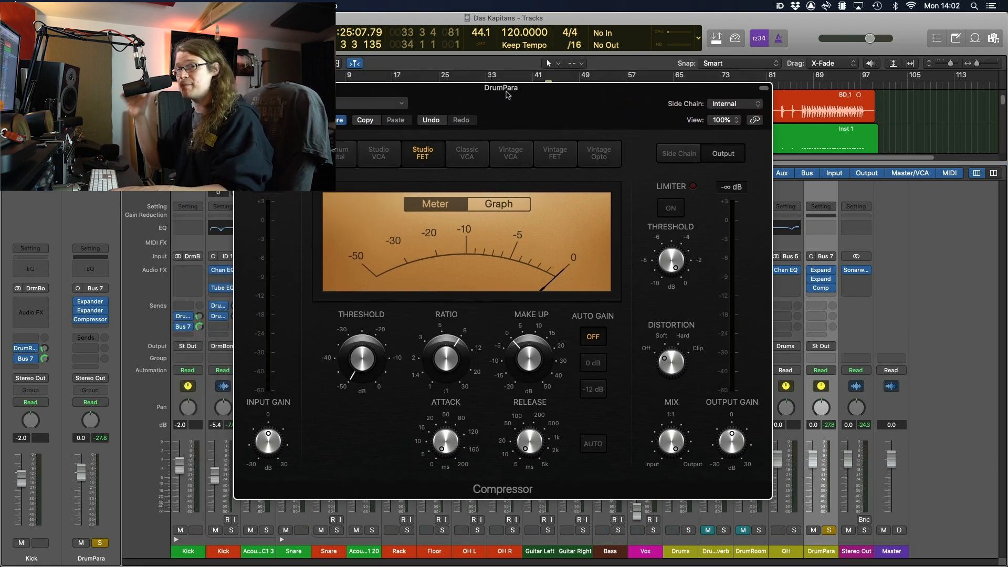
key(space)
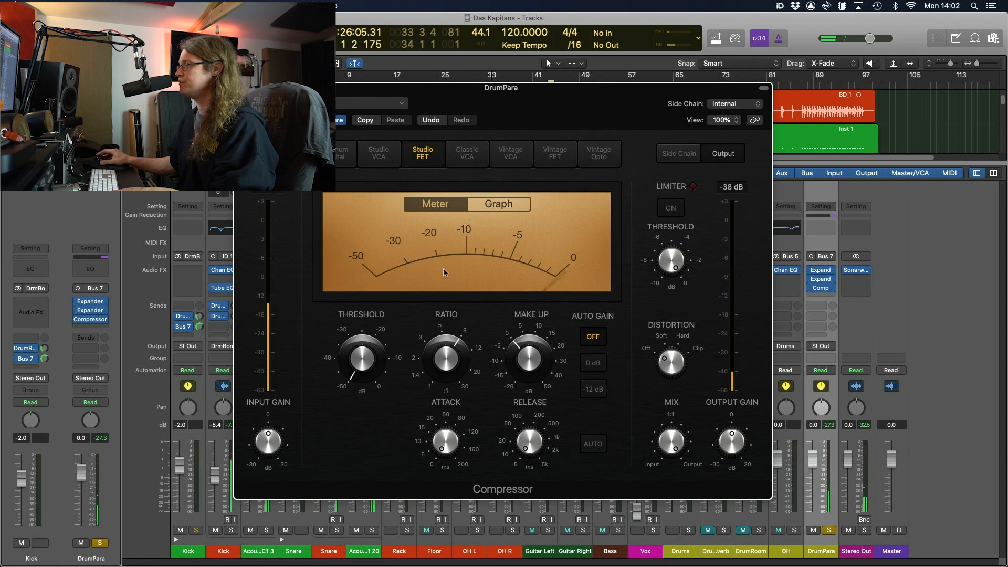
click(498, 204)
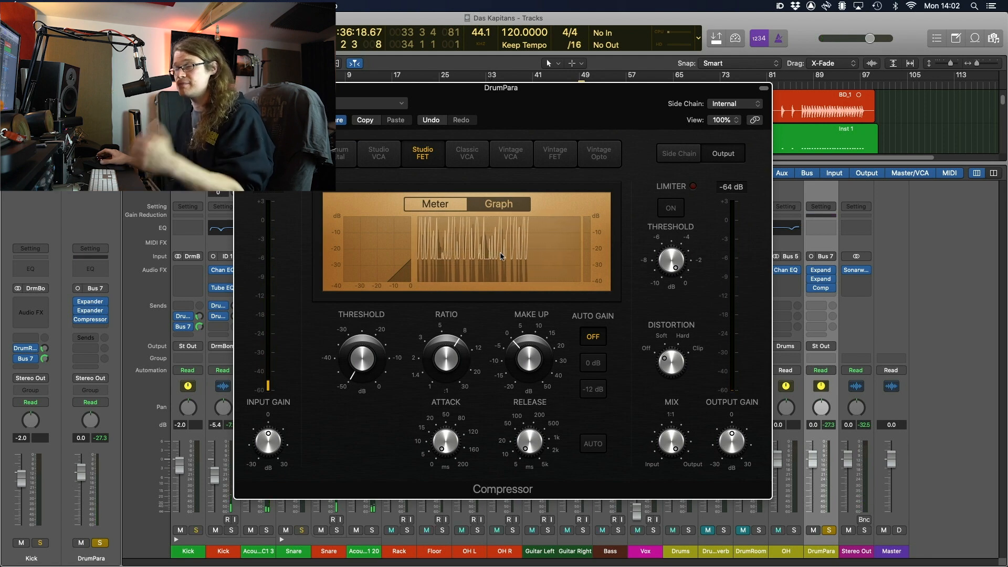
key(space)
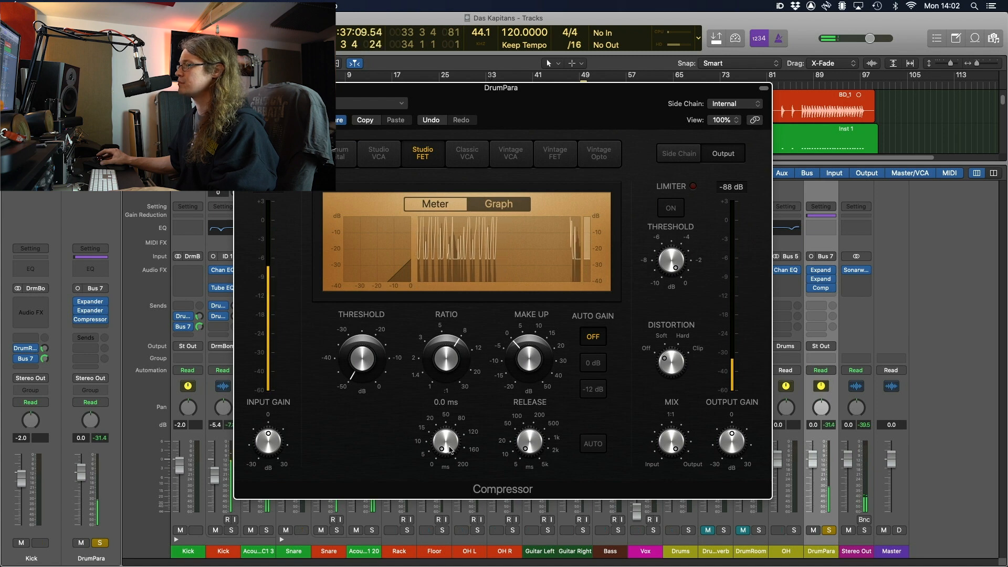
Set DrumPara's compressor attack to about 5 ms and lengthen the release
drag(448, 445, 450, 433)
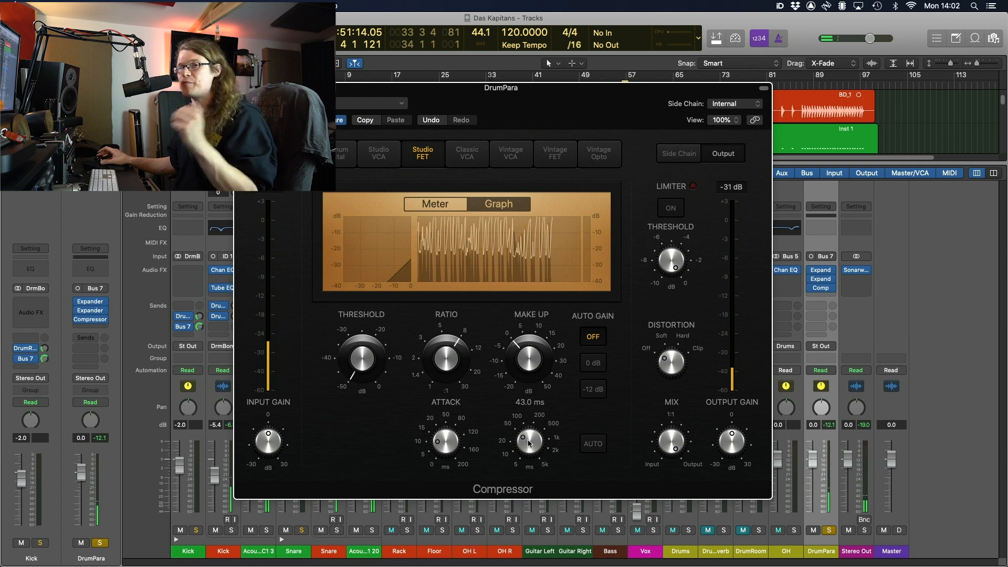
drag(529, 443, 528, 448)
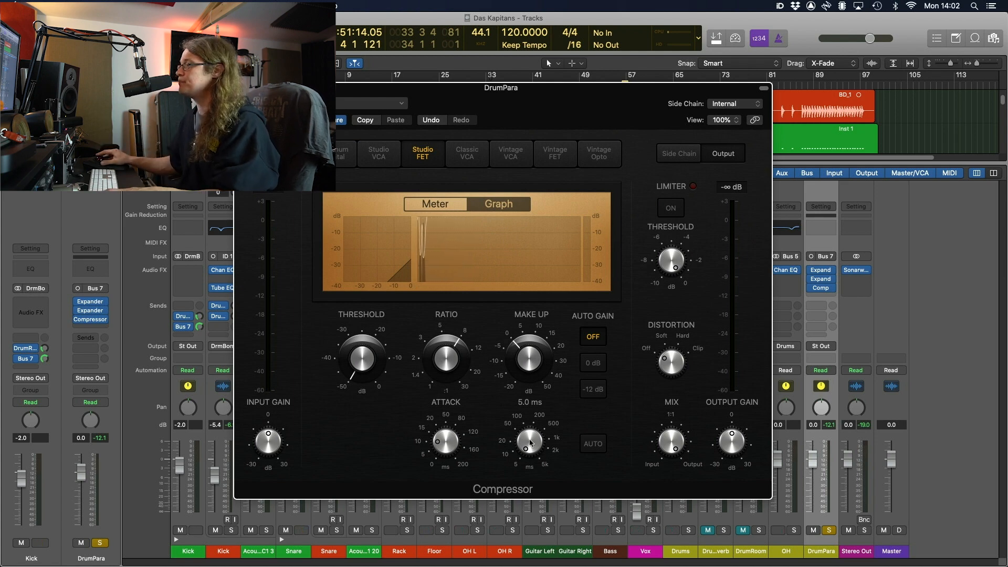
drag(530, 442, 533, 401)
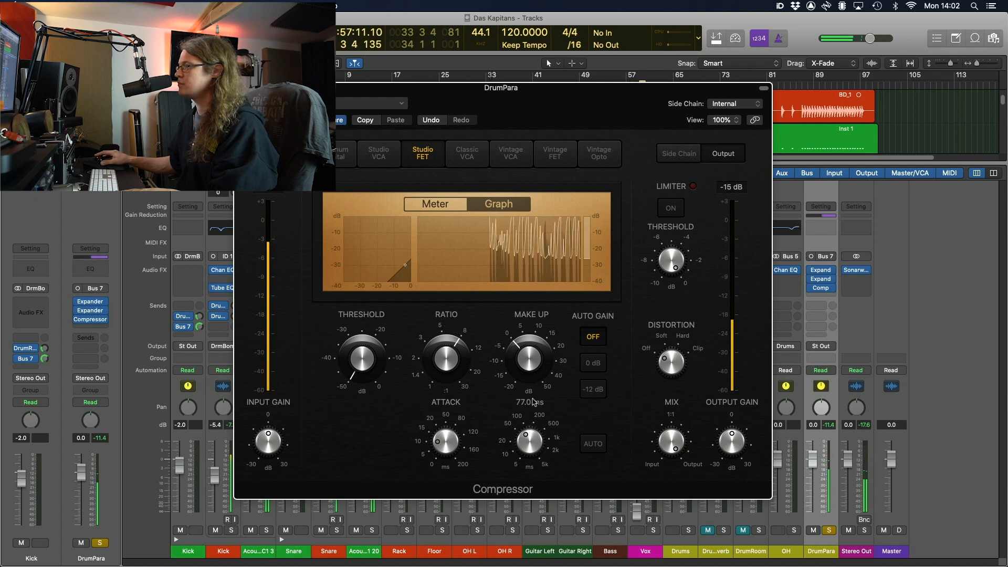
click(361, 368)
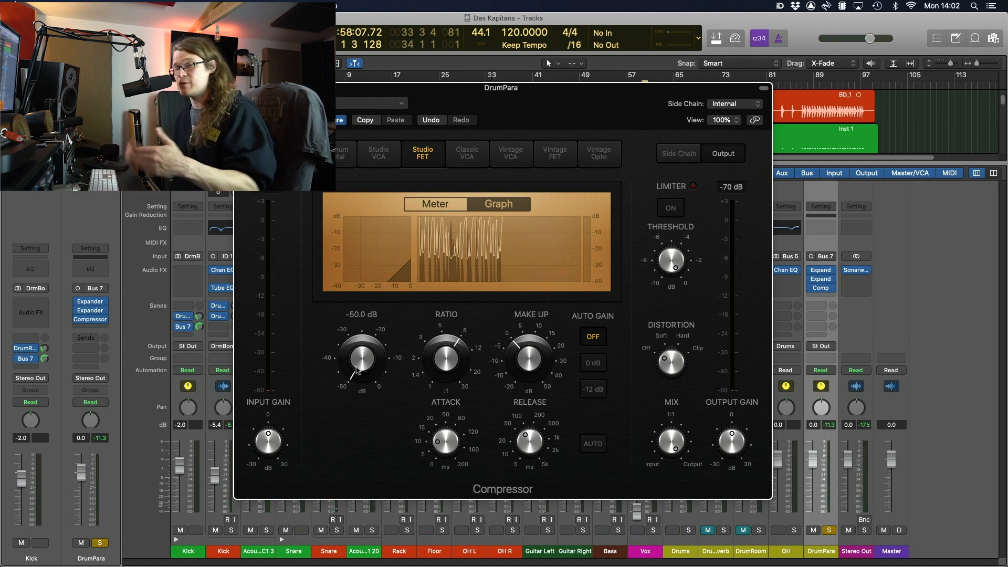
With Kick and Snare soloed, raise the threshold to about -36.0 dB, then clear solos
key(s)
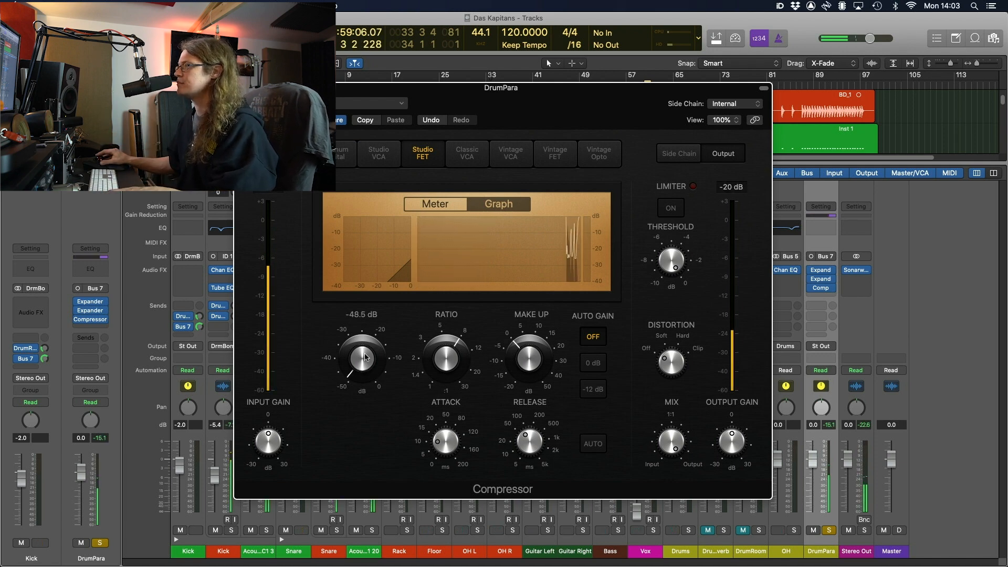
drag(366, 357, 366, 318)
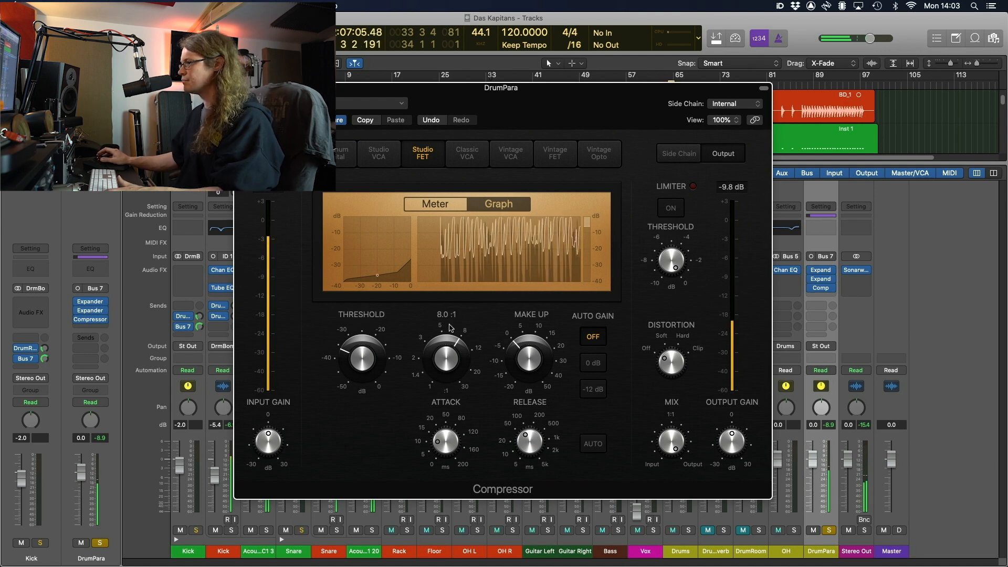
key(space)
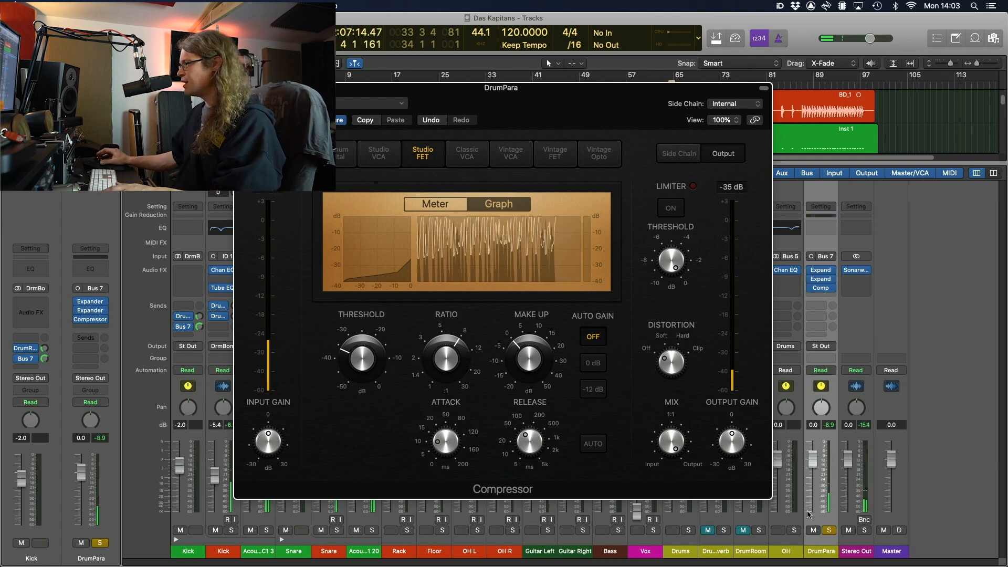
alt+click(830, 530)
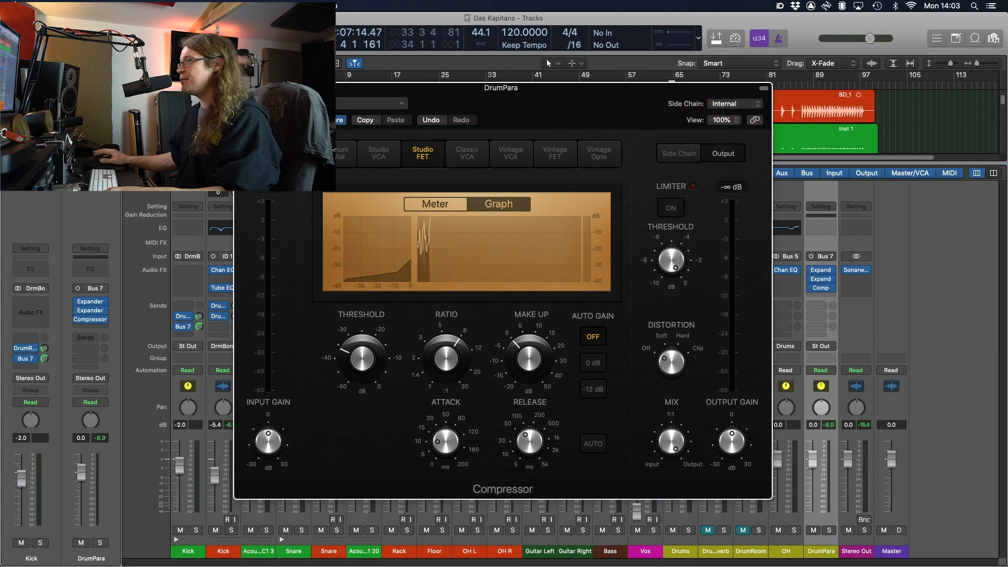
Pull the DrumPara fader to -∞ and mute Guitar Left, Guitar Right and Bass
click(241, 88)
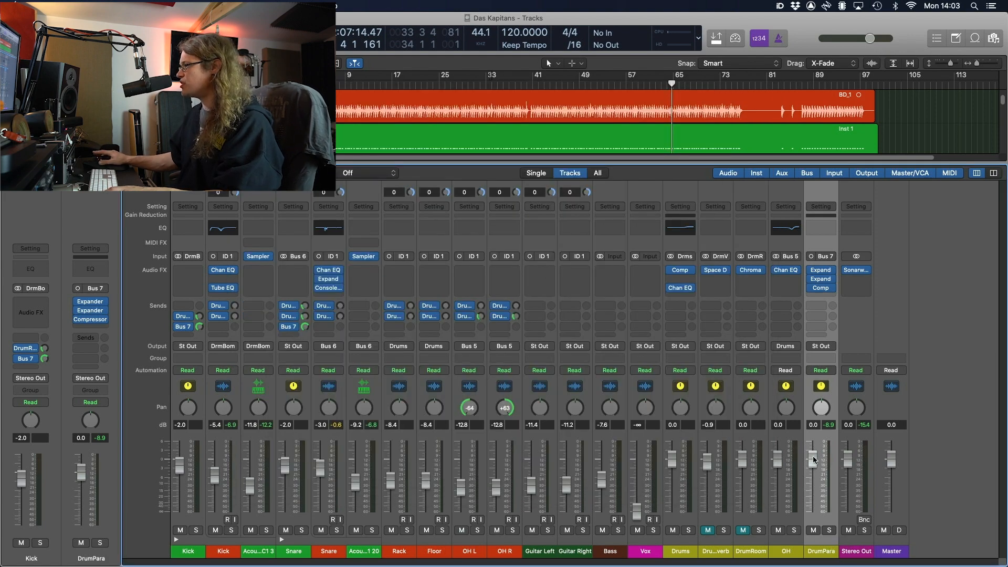
drag(814, 460, 813, 510)
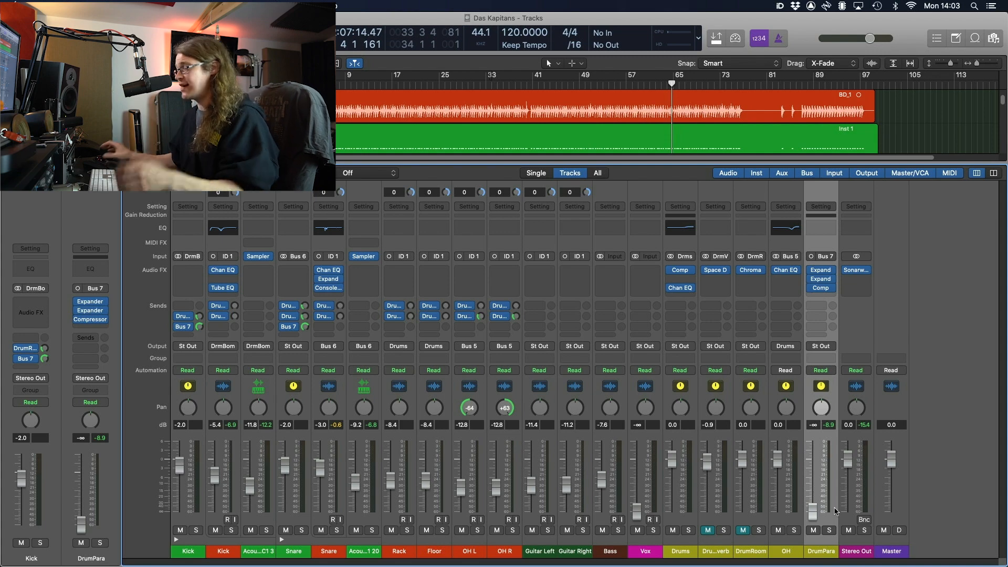
click(822, 290)
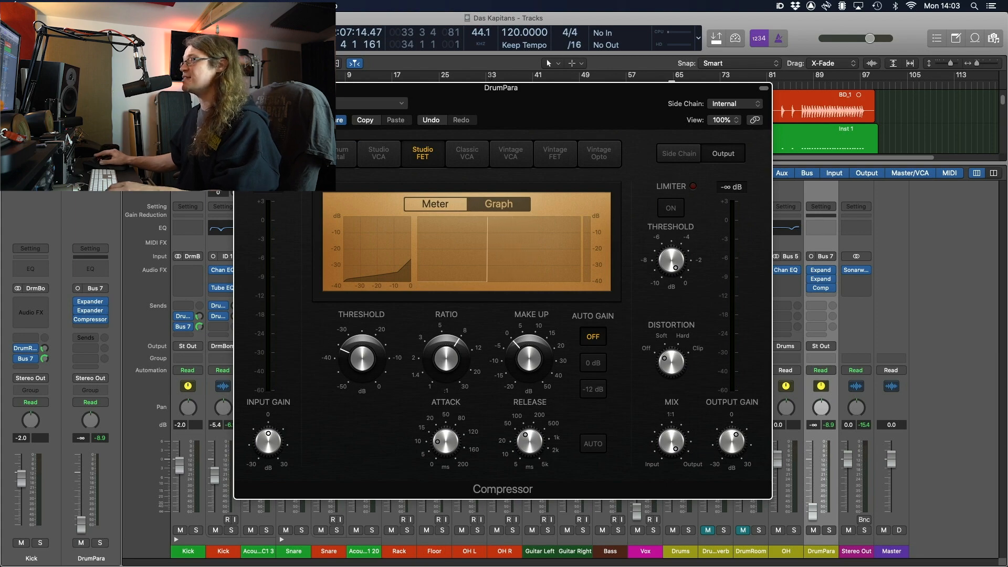
click(241, 88)
click(945, 518)
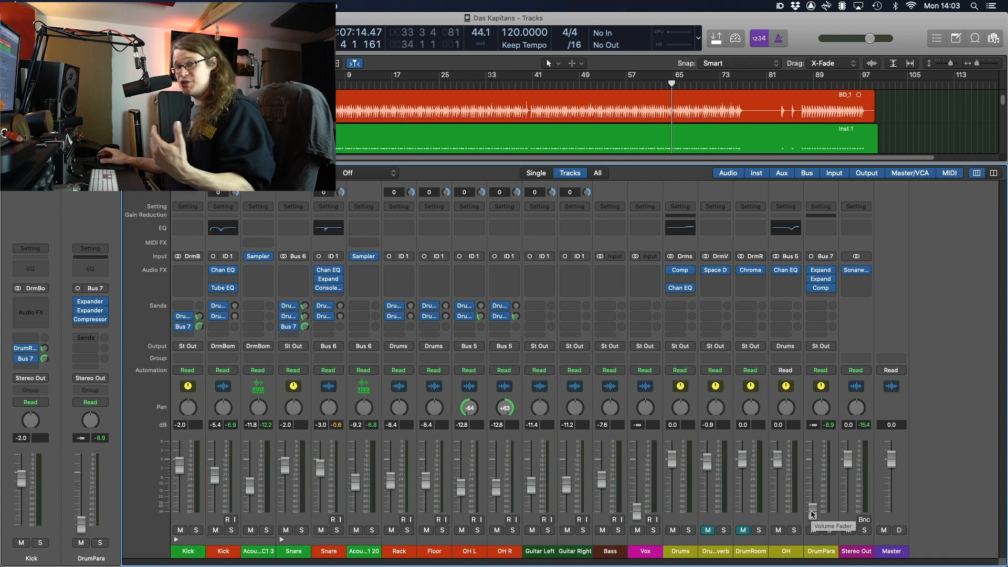
drag(532, 530, 603, 531)
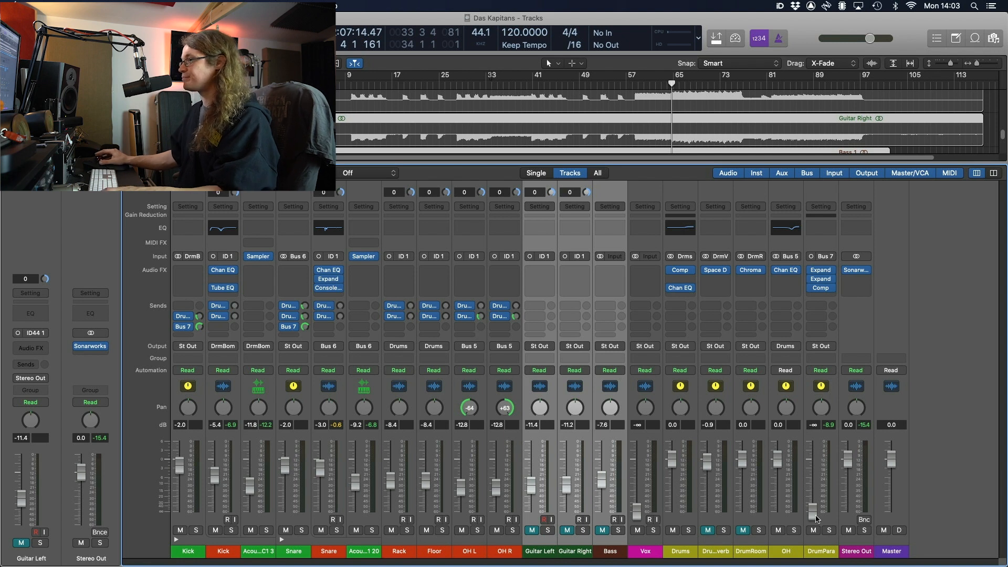
Raise the DrumPara fader back up, unmute guitars and bass, and mute DrumPara while listening
key(space)
drag(814, 512, 814, 463)
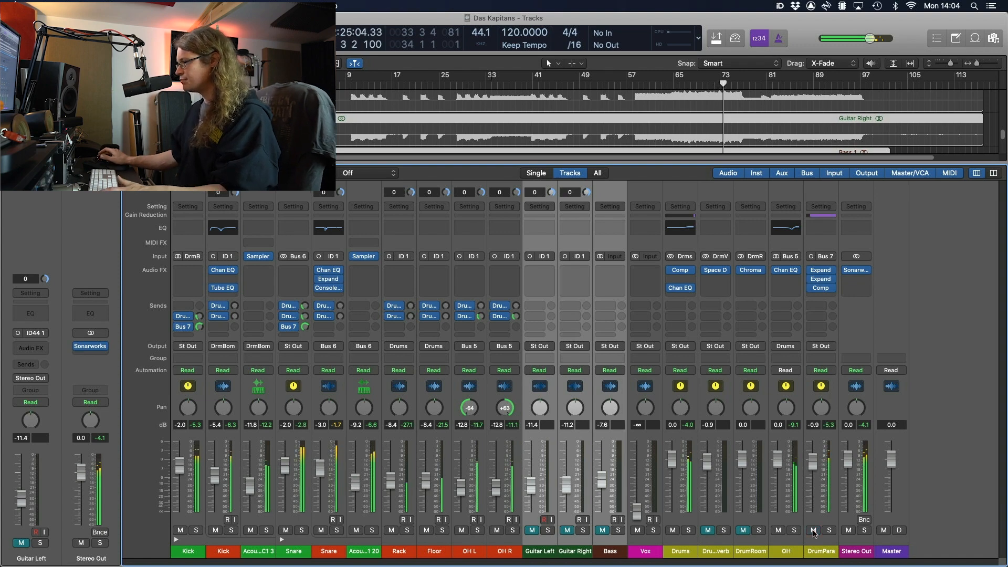
click(534, 531)
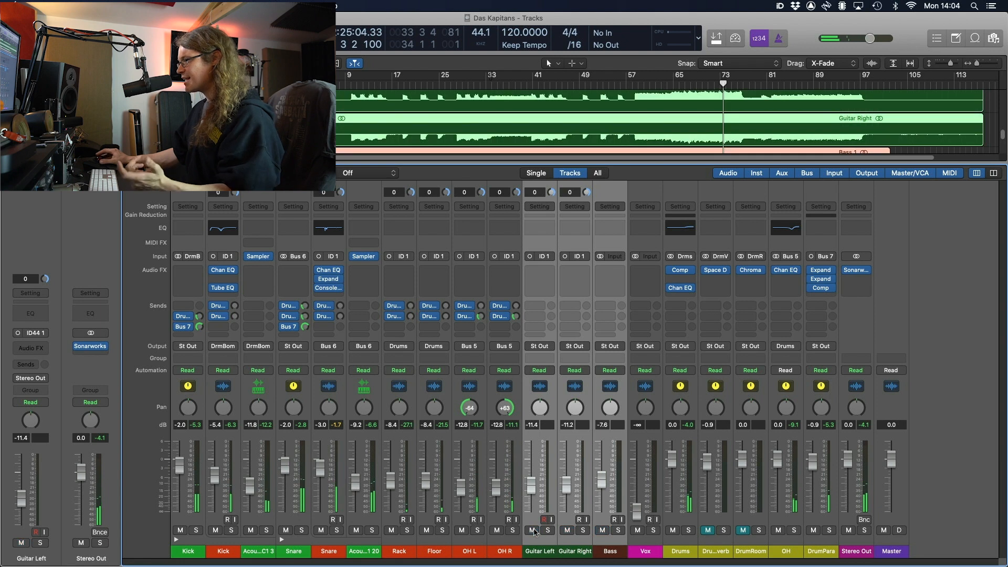
click(812, 531)
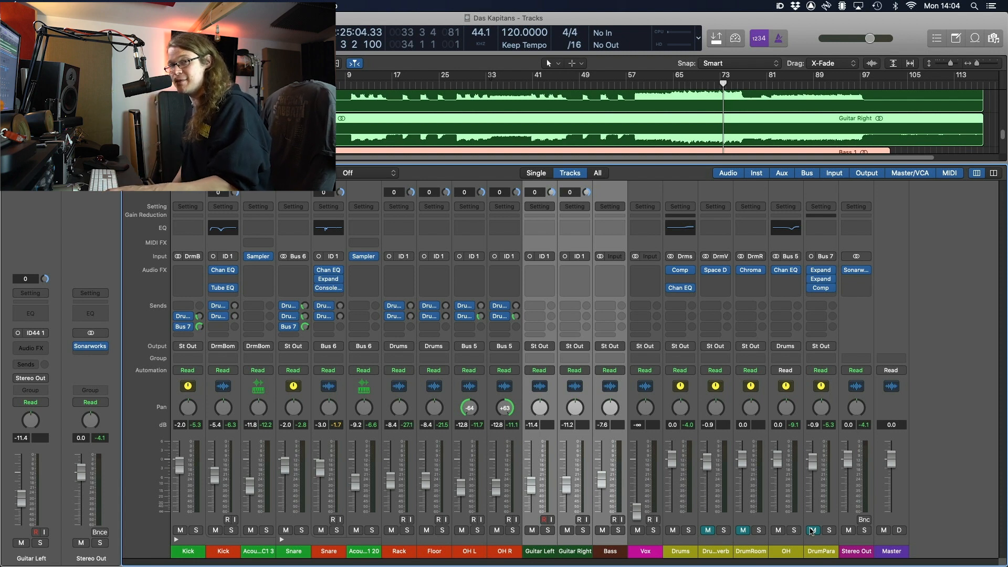
key(space)
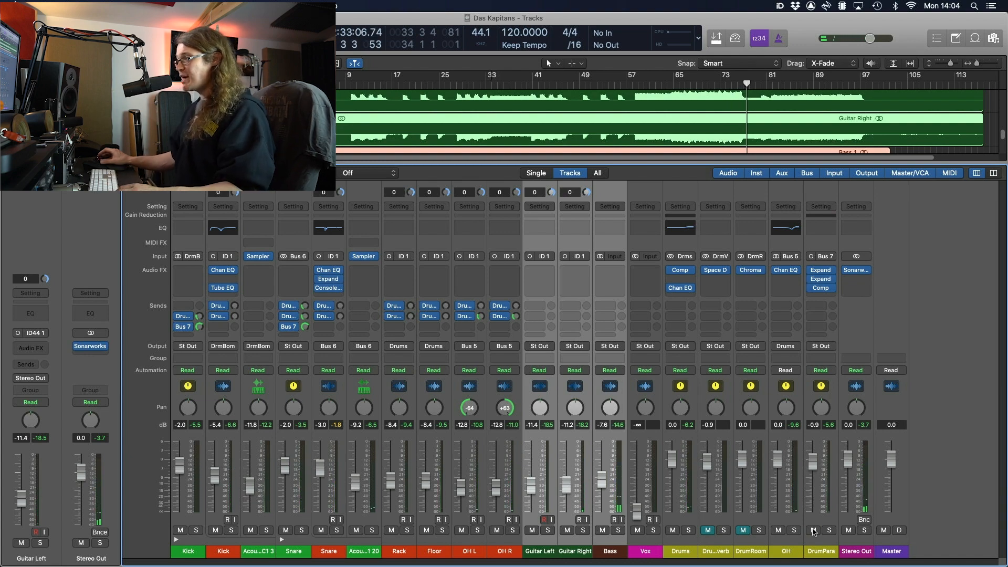
Select the Mid Tom_1.01 region and solo the Rack tom track
key(x)
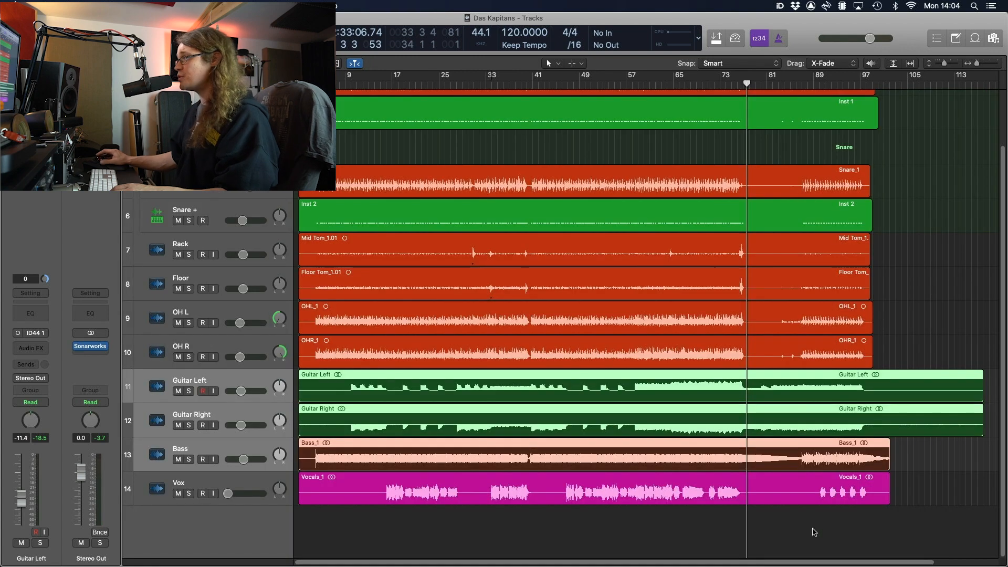
click(929, 287)
scroll(775, 284, up, 5)
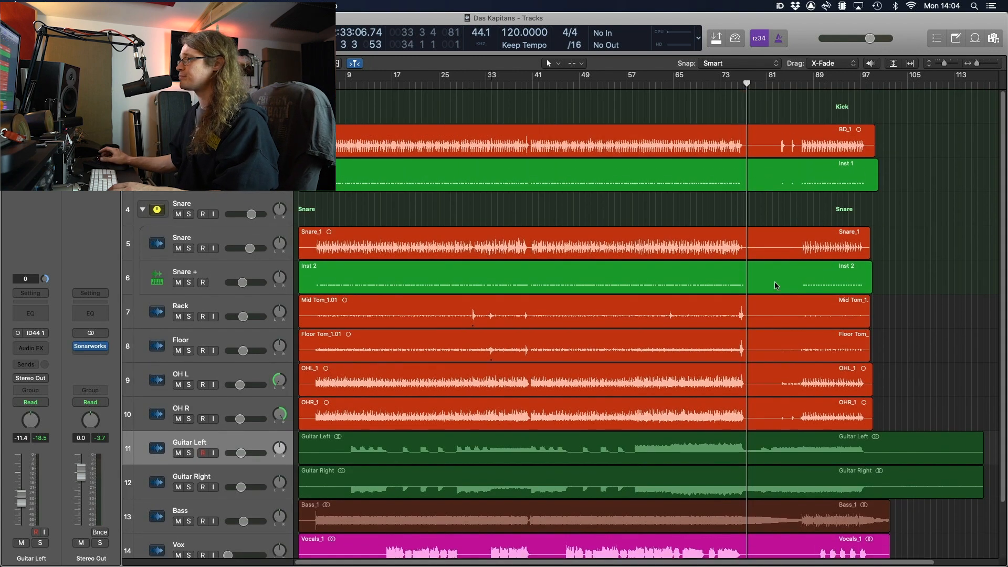
key(super+Down)
key(super+Down)
key(super+Down)
click(674, 248)
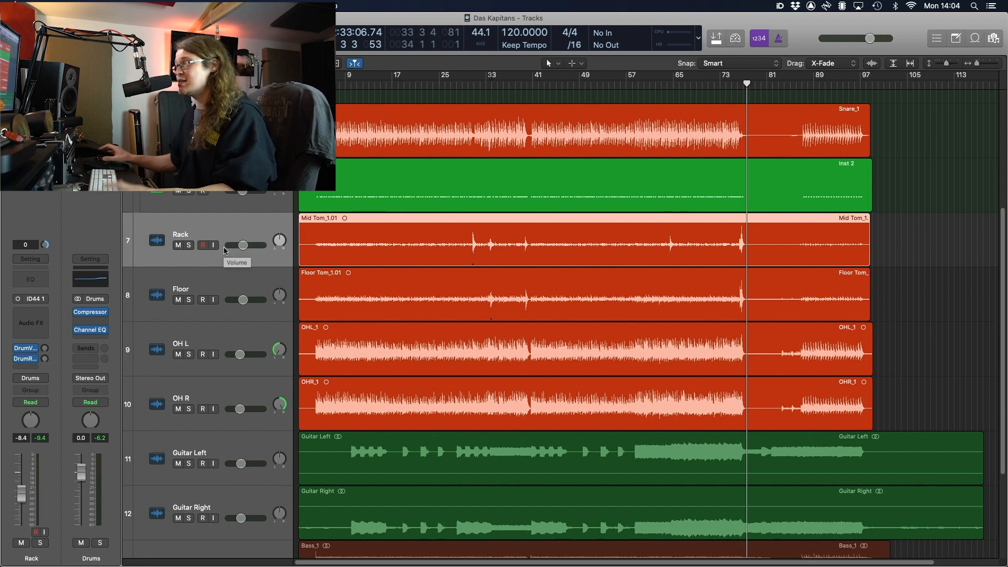
click(188, 245)
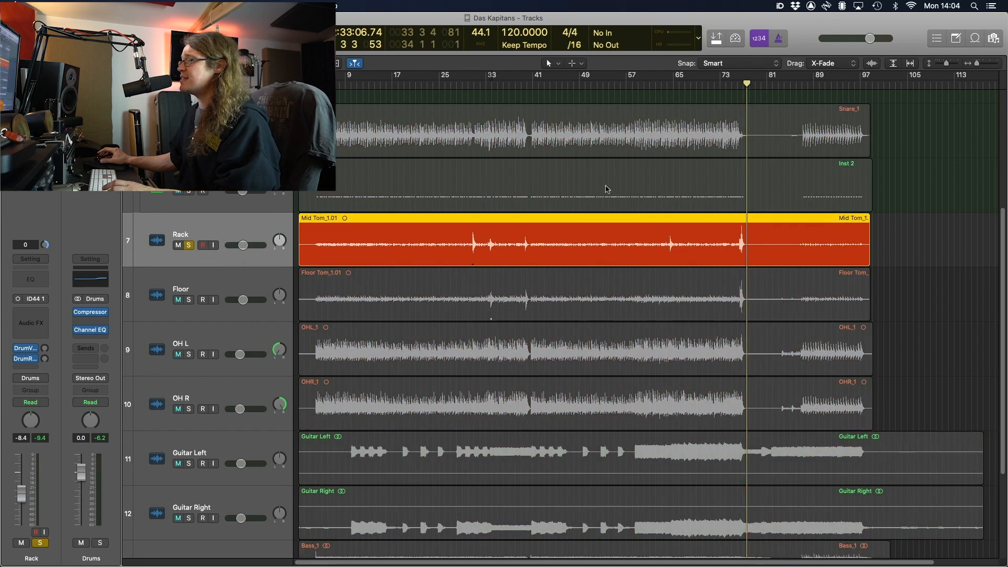
Set a one-bar cycle from 30 3 1 1 to 31 3 1 1 and start looped playback
key(super+Right)
key(super+Right)
scroll(609, 192, left, 5)
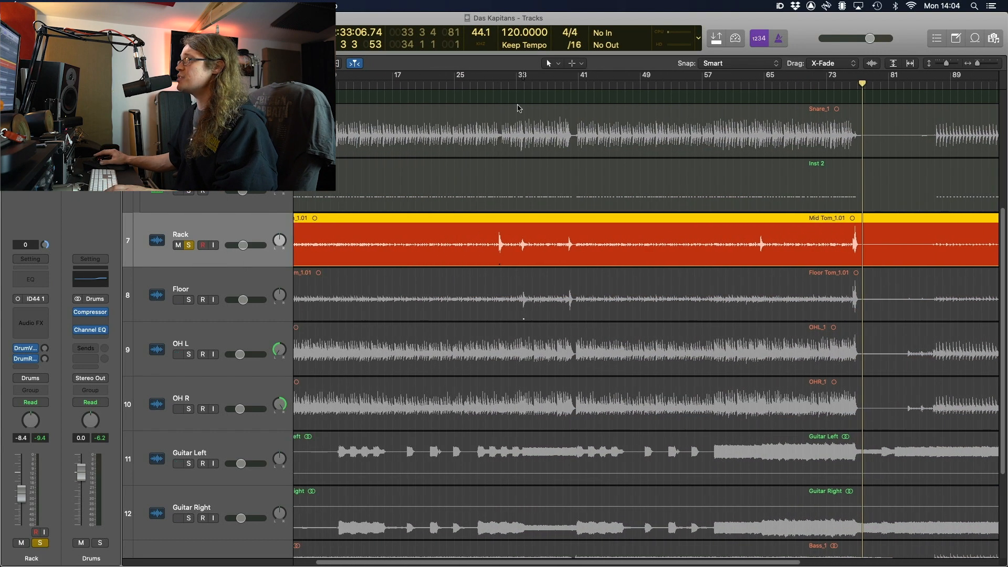
drag(492, 77, 509, 79)
key(super+Right)
key(super+Right)
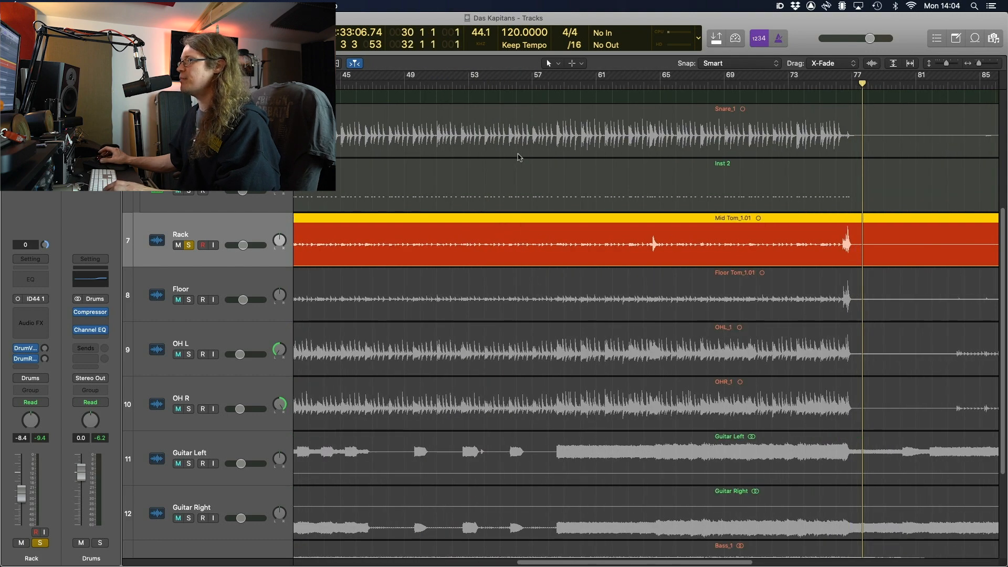
scroll(518, 157, left, 4)
scroll(518, 157, left, 4)
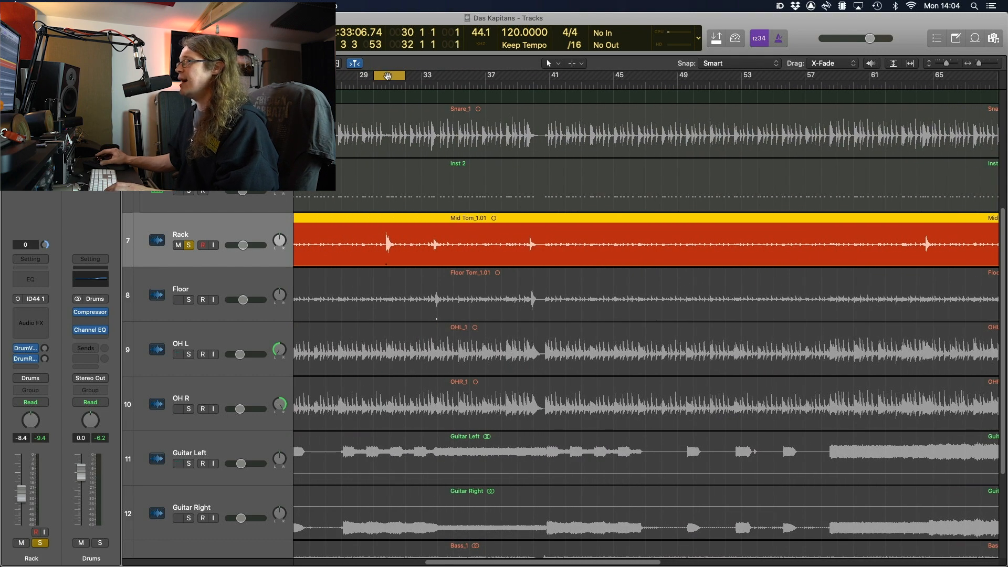
mouse_move(387, 77)
mouse_down()
mouse_move(412, 78)
mouse_move(398, 82)
mouse_up()
key(space)
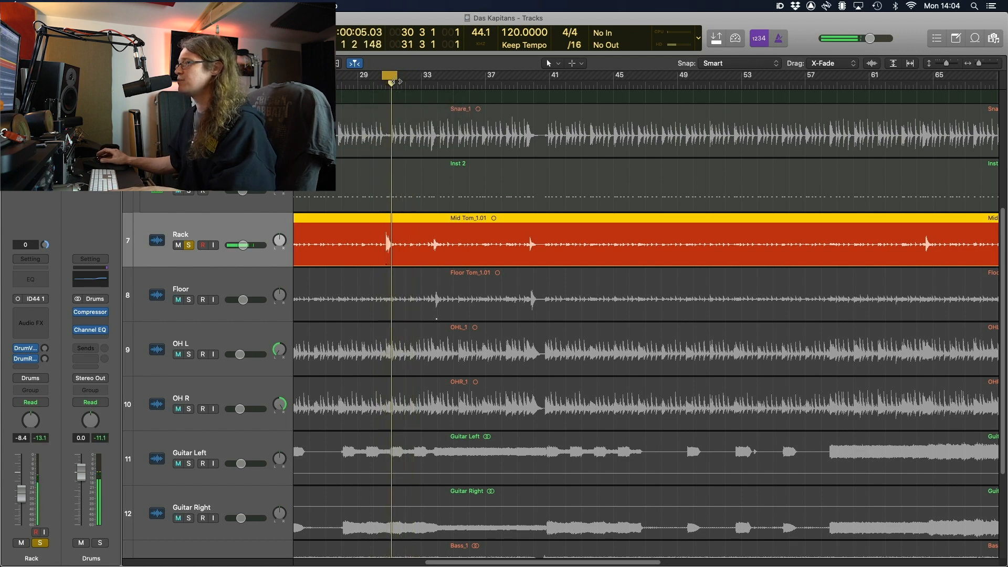
Insert a mono Vintage Console EQ on the Rack tom channel
click(29, 321)
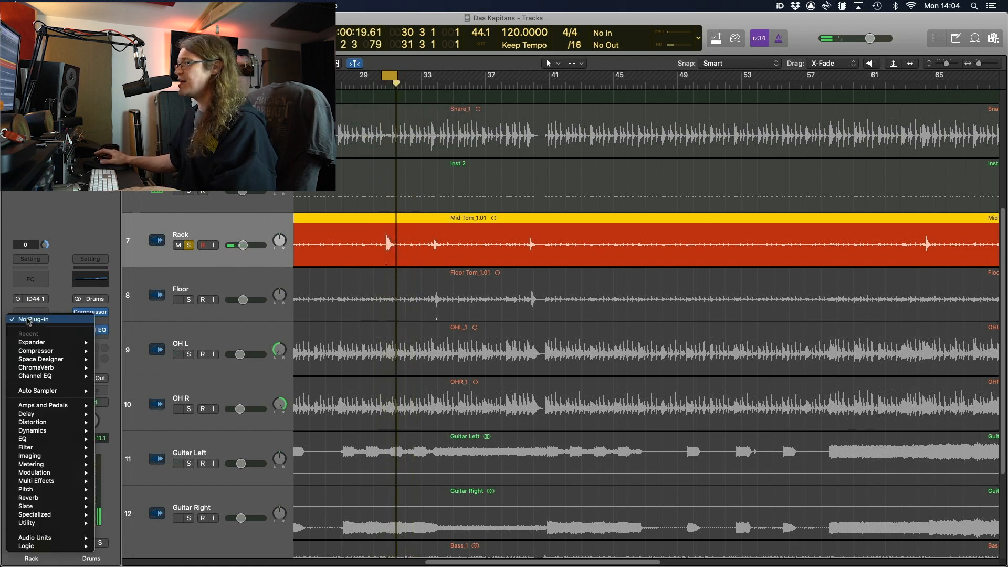
mouse_move(80, 548)
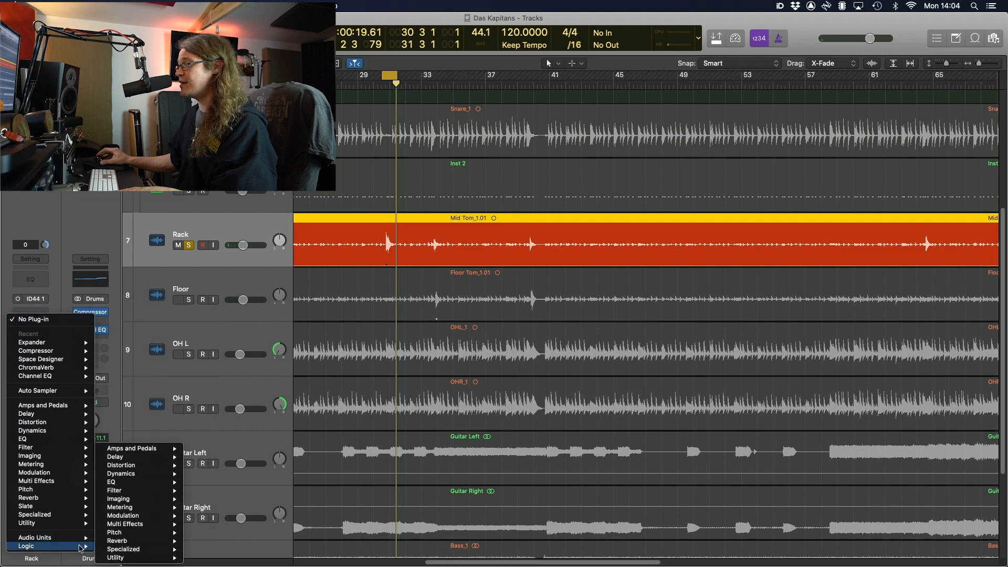
mouse_move(140, 482)
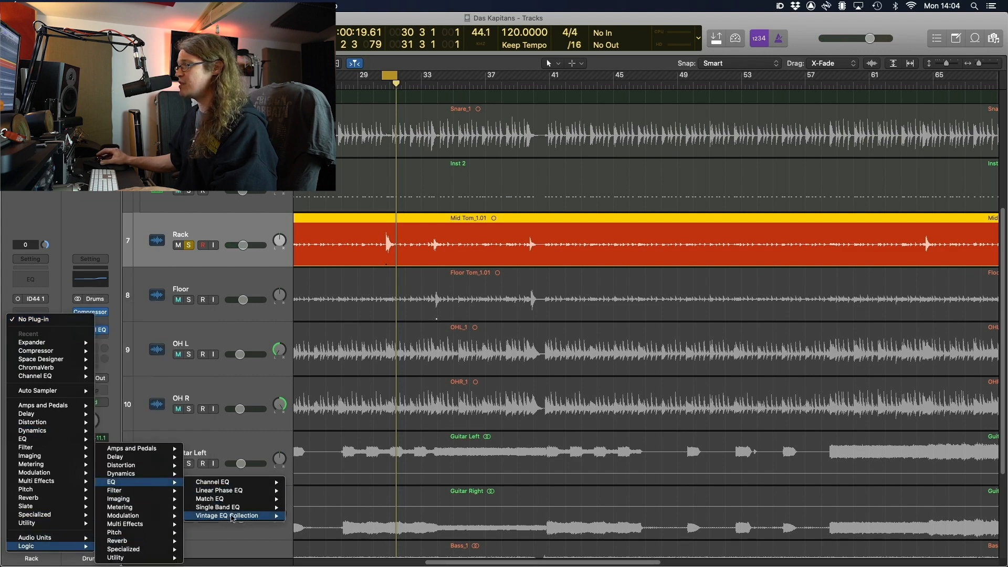
mouse_move(234, 516)
mouse_move(333, 518)
click(399, 515)
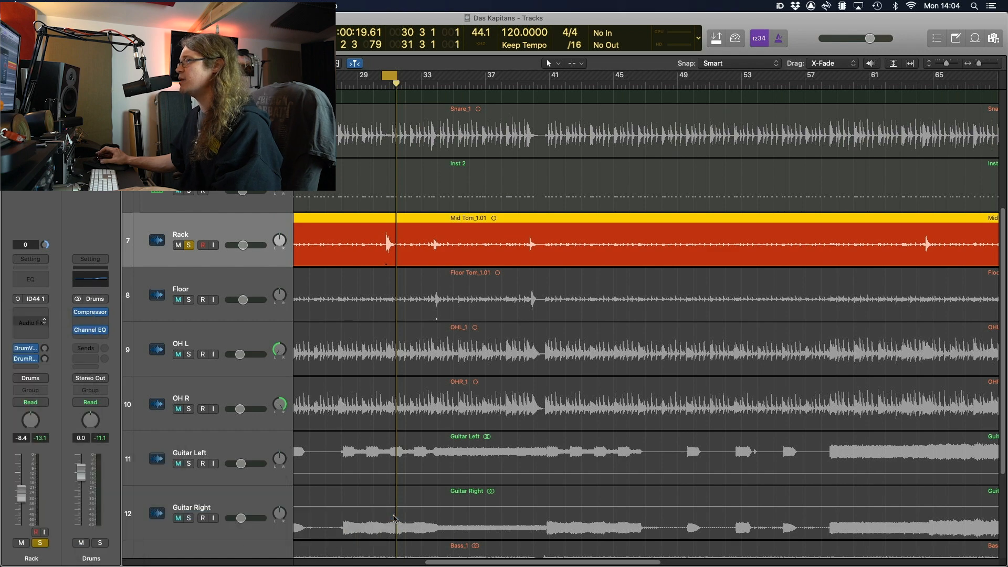
Boost the low band gain to 4.5 dB, raise the mid frequency, then close the EQ and unsolo Rack
click(517, 315)
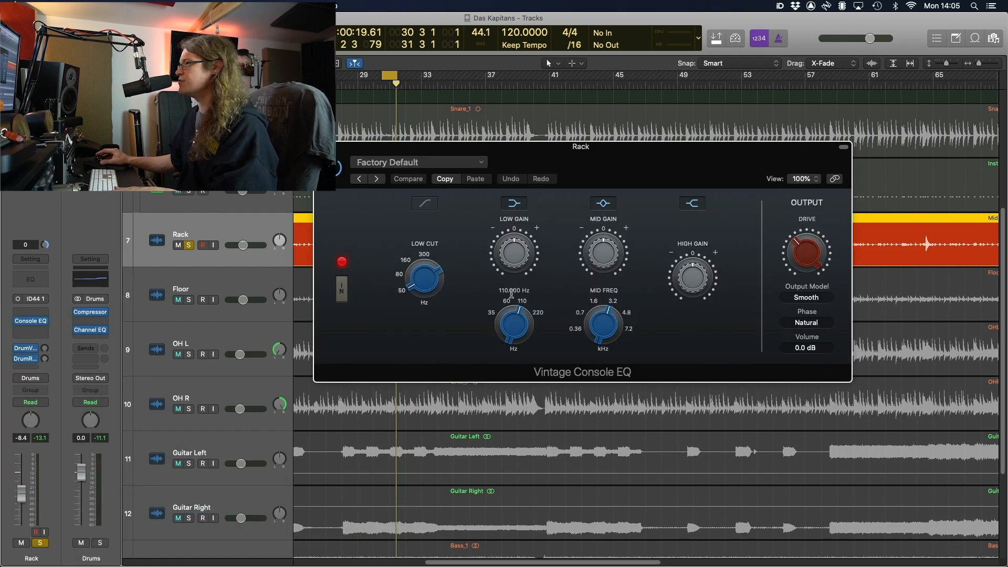
drag(514, 241, 514, 223)
mouse_move(602, 322)
mouse_down()
mouse_move(597, 309)
mouse_move(611, 315)
mouse_up()
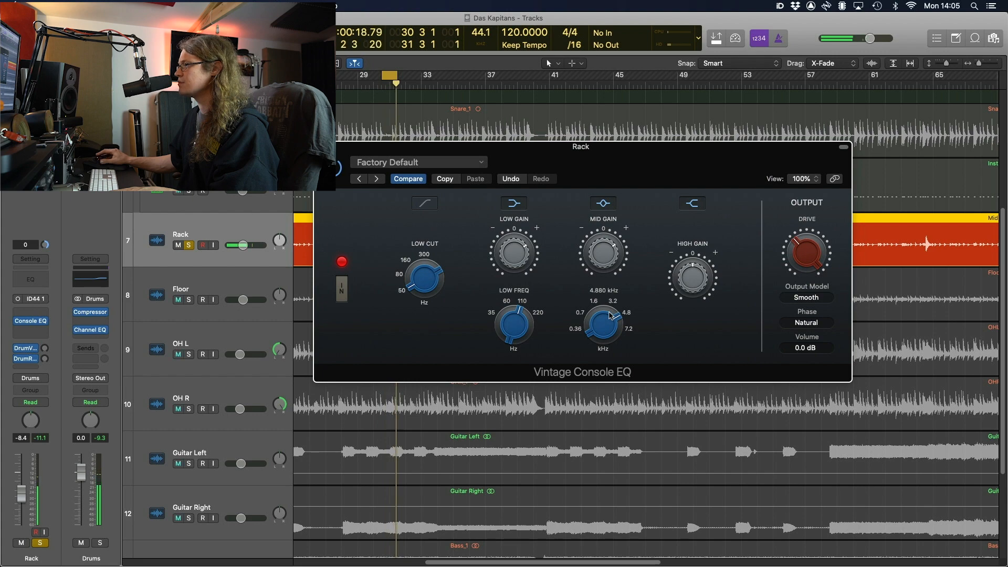
key(space)
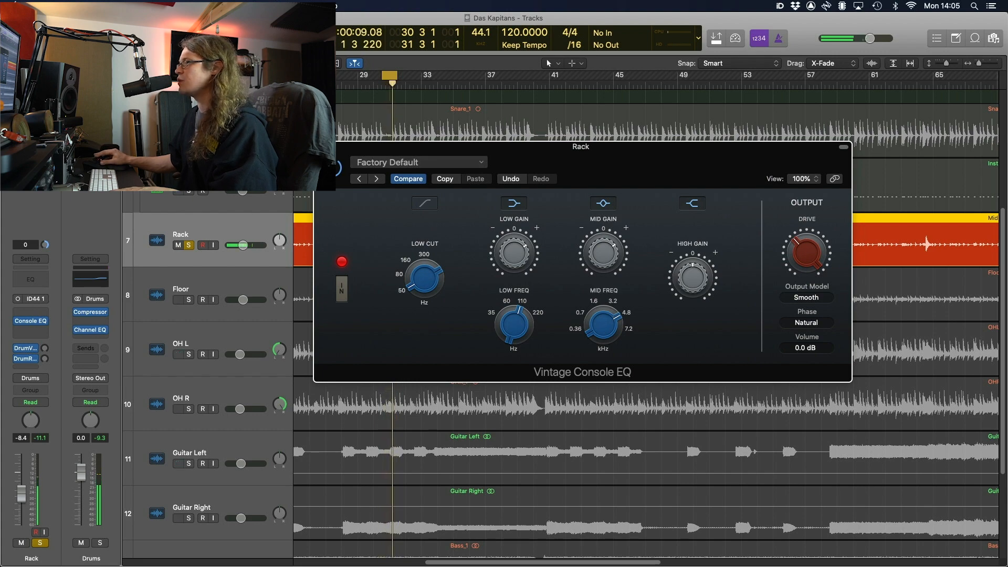
click(320, 147)
click(189, 245)
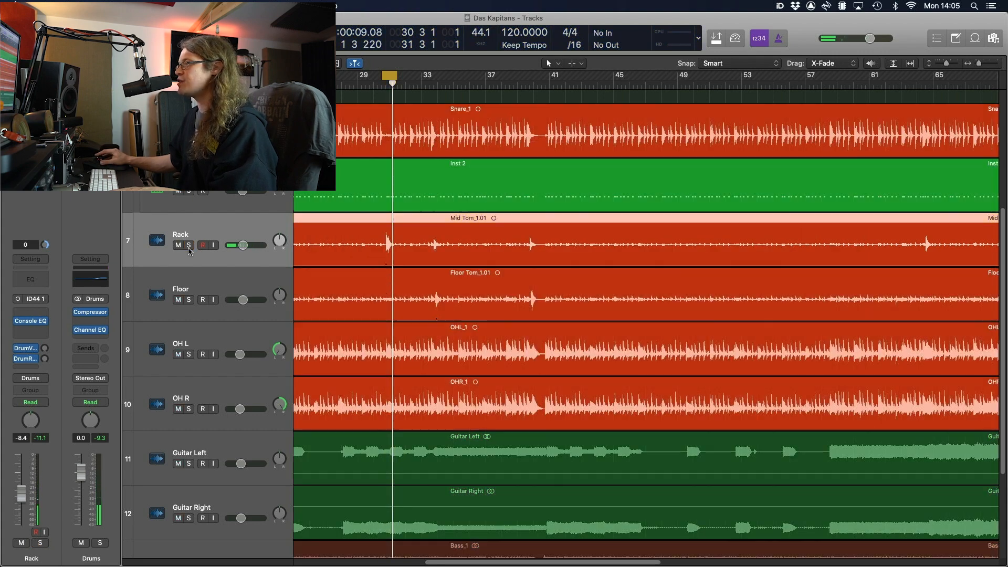
Solo Floor, insert a mono Vintage Console EQ on it, and move the loop to bar 33
click(189, 301)
click(31, 327)
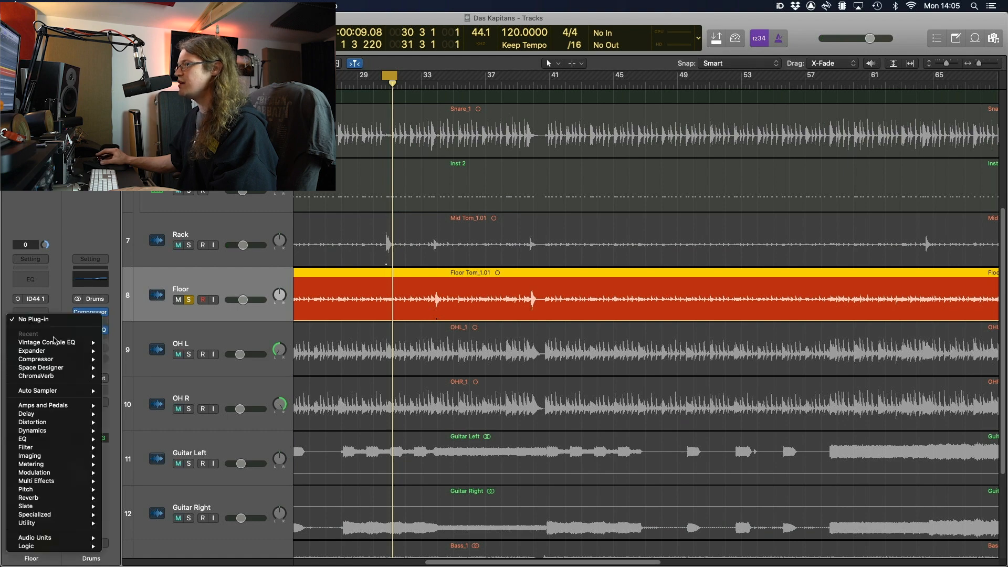
click(119, 342)
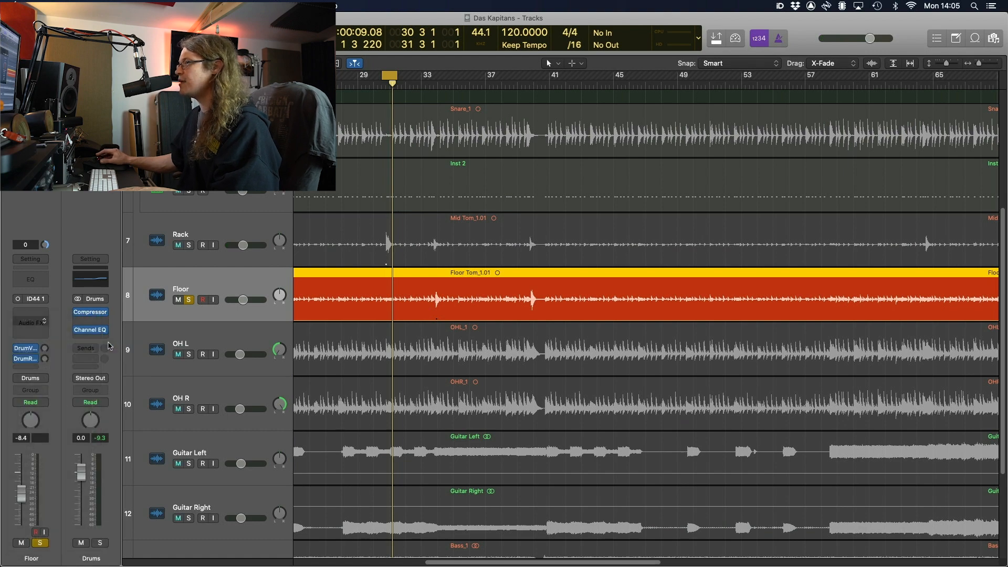
drag(506, 150, 497, 331)
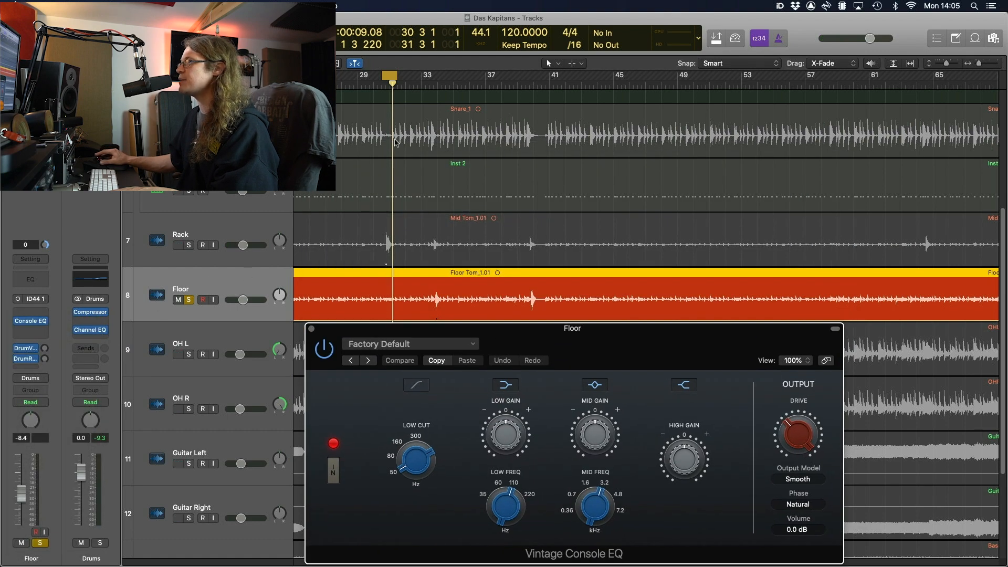
drag(389, 75, 434, 77)
drag(581, 332, 546, 185)
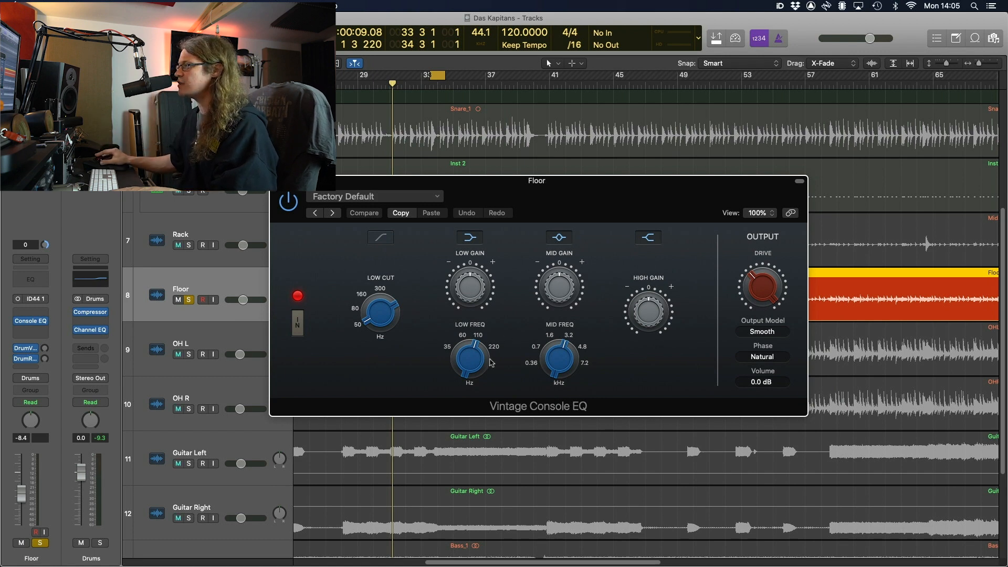
Set the Floor EQ's low band to 97.5 Hz with about 10 dB boost
drag(475, 362, 474, 374)
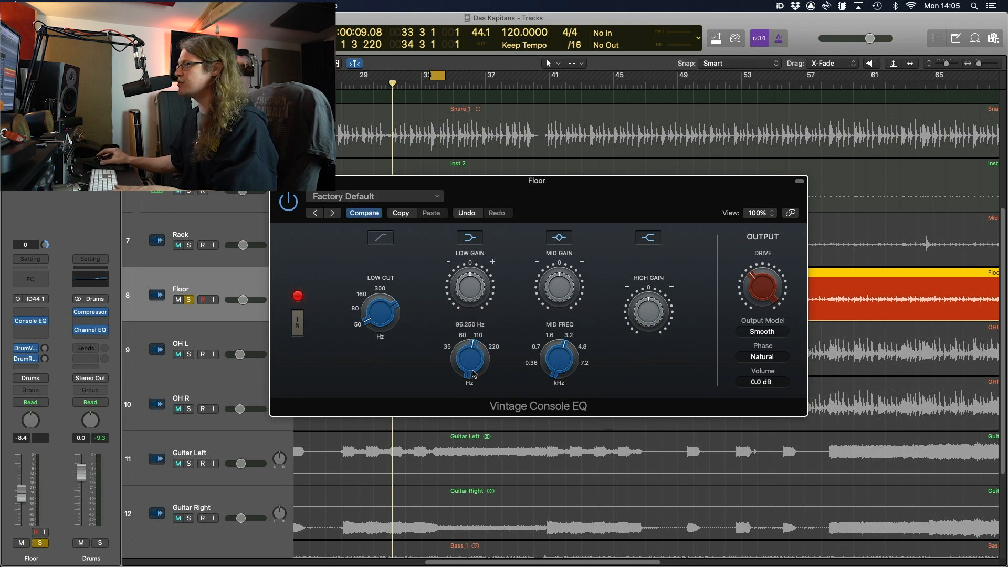
key(space)
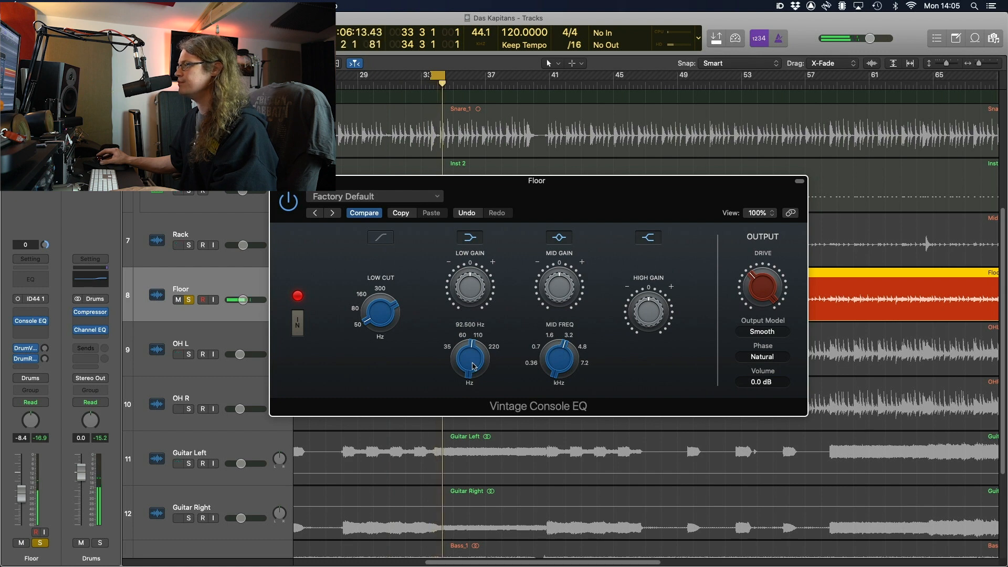
drag(475, 285, 474, 263)
drag(477, 357, 478, 353)
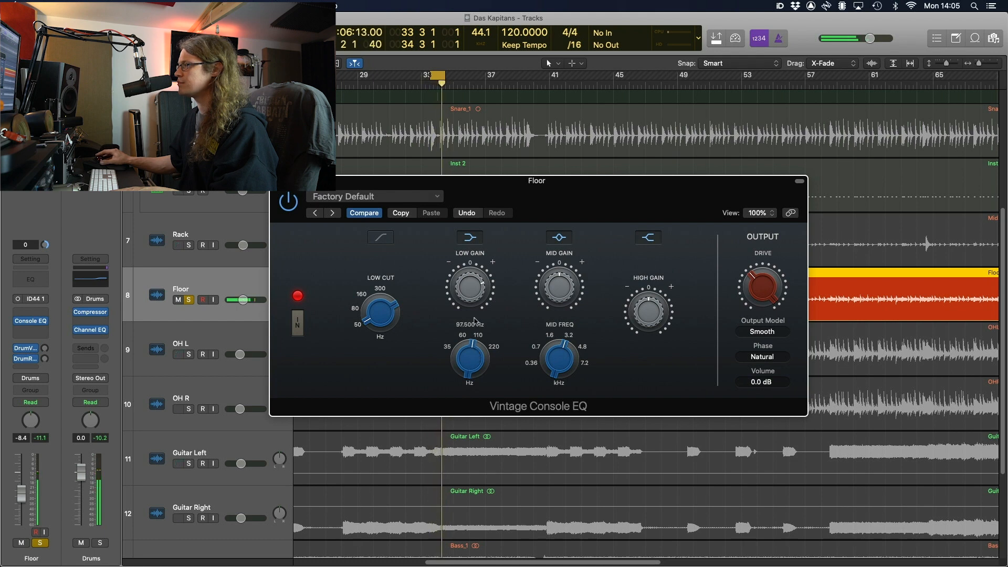
drag(476, 290, 475, 288)
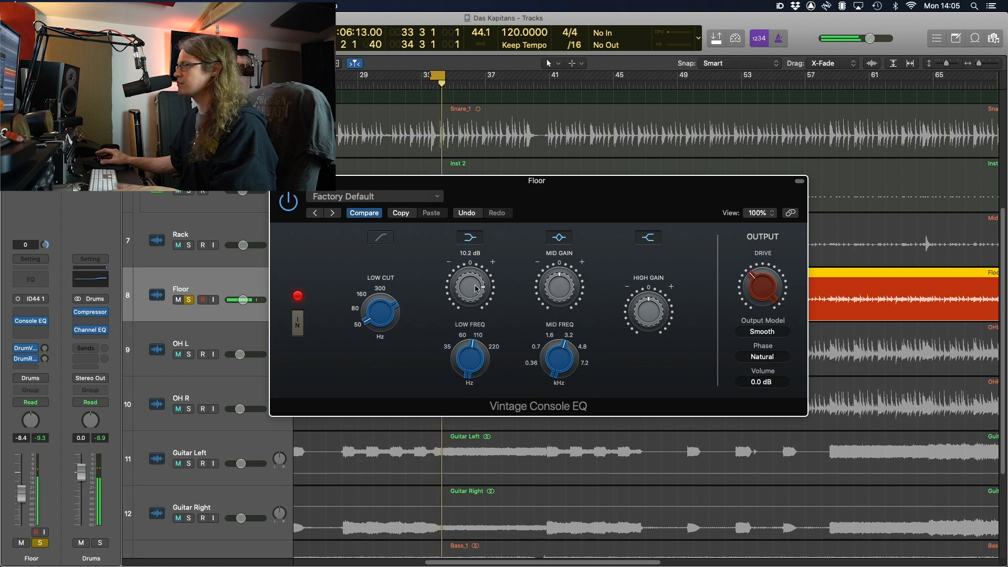
Raise the mid band to about 5 kHz with about 6 dB boost, then close the EQ
click(559, 288)
drag(580, 372, 574, 339)
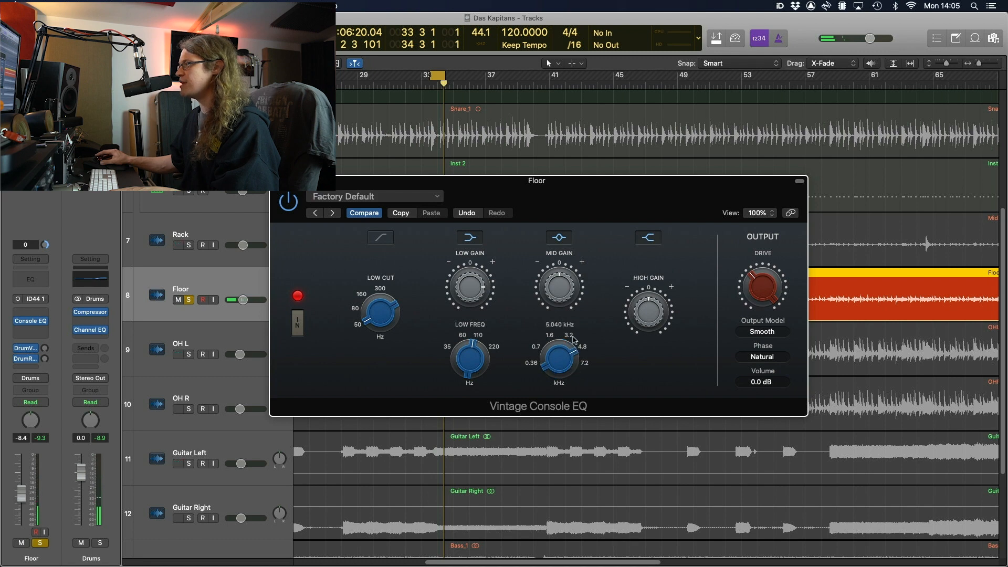
click(563, 286)
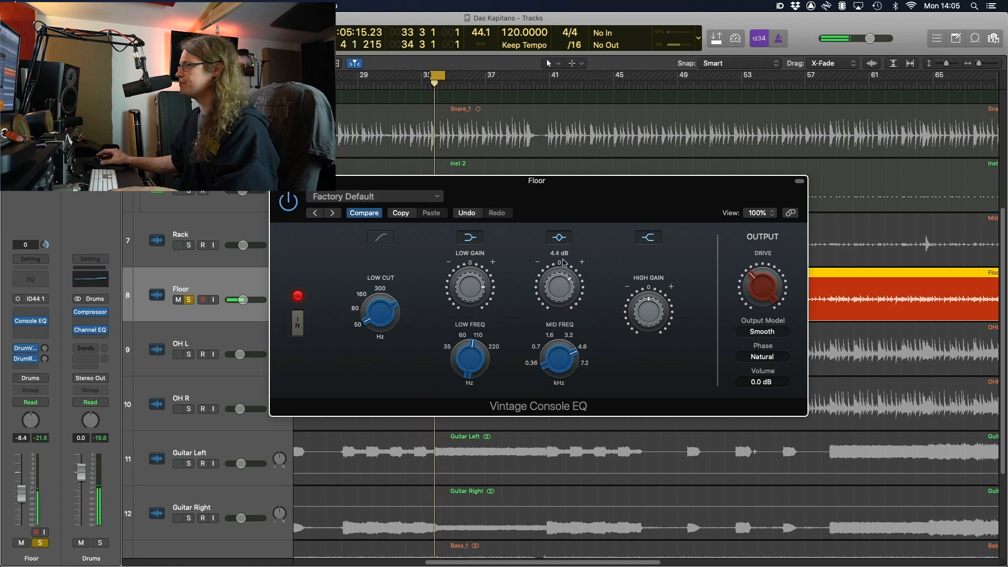
drag(564, 263, 565, 256)
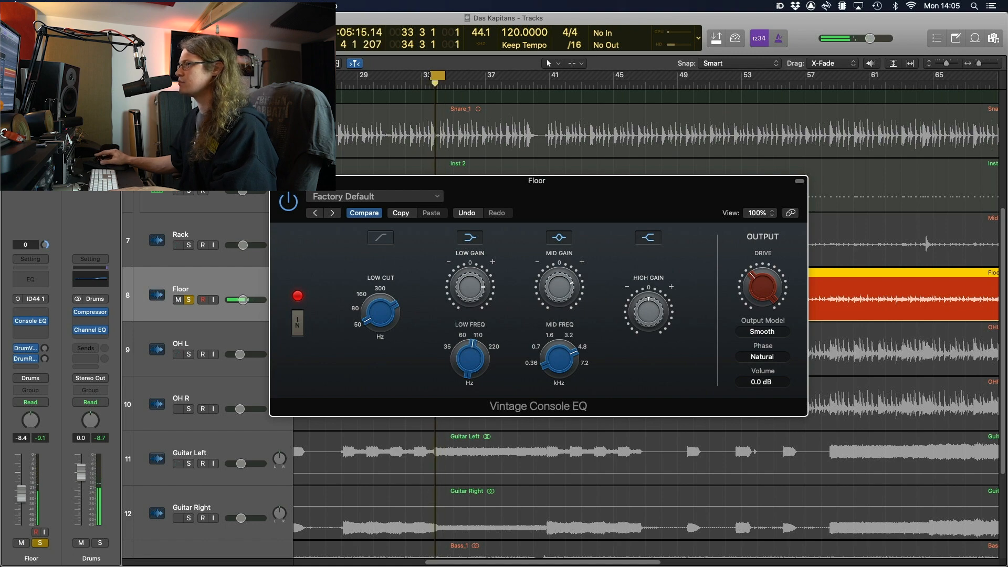
click(277, 181)
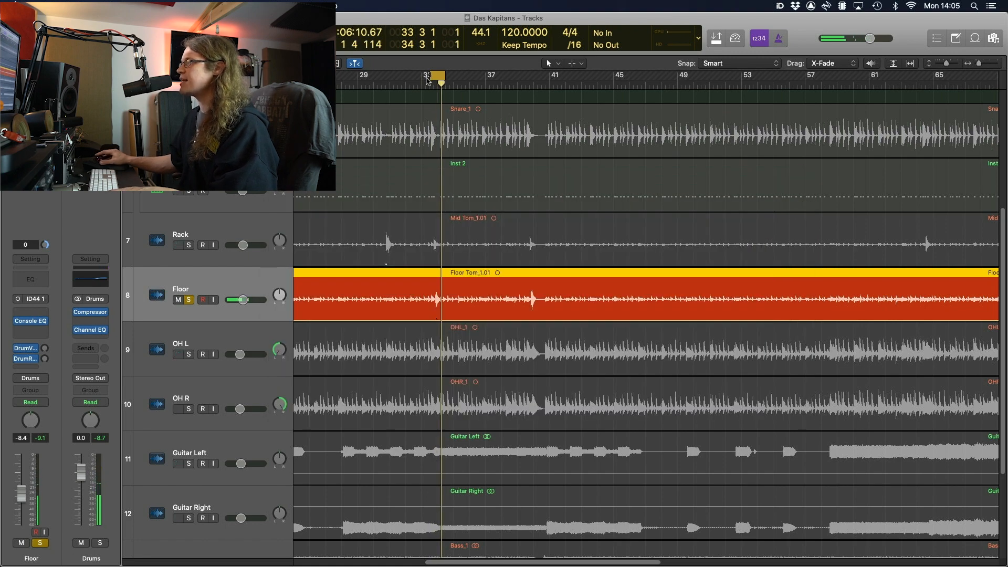
Start the cycle one beat earlier, solo Rack, and raise its volume slightly
drag(433, 77, 426, 76)
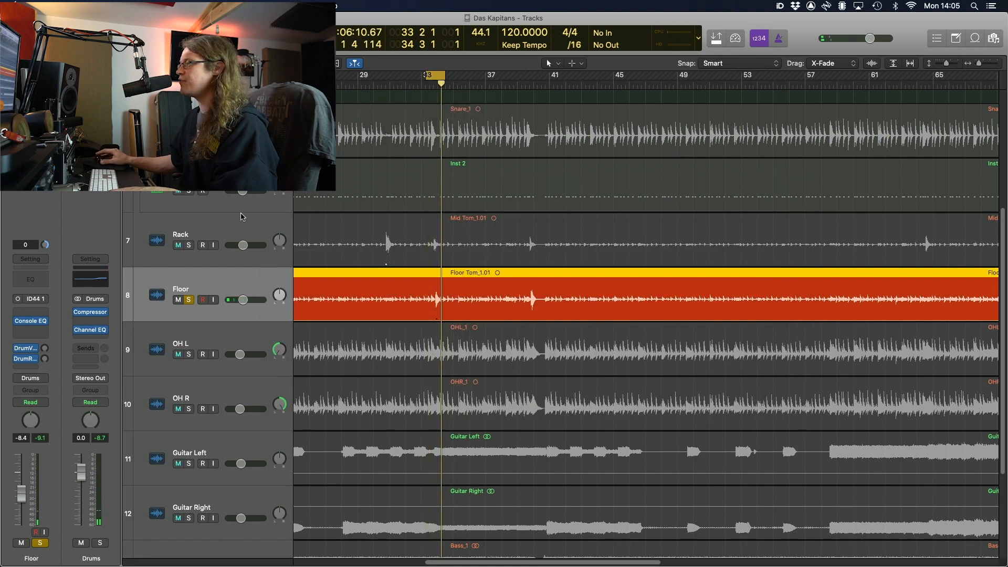
click(189, 245)
key(space)
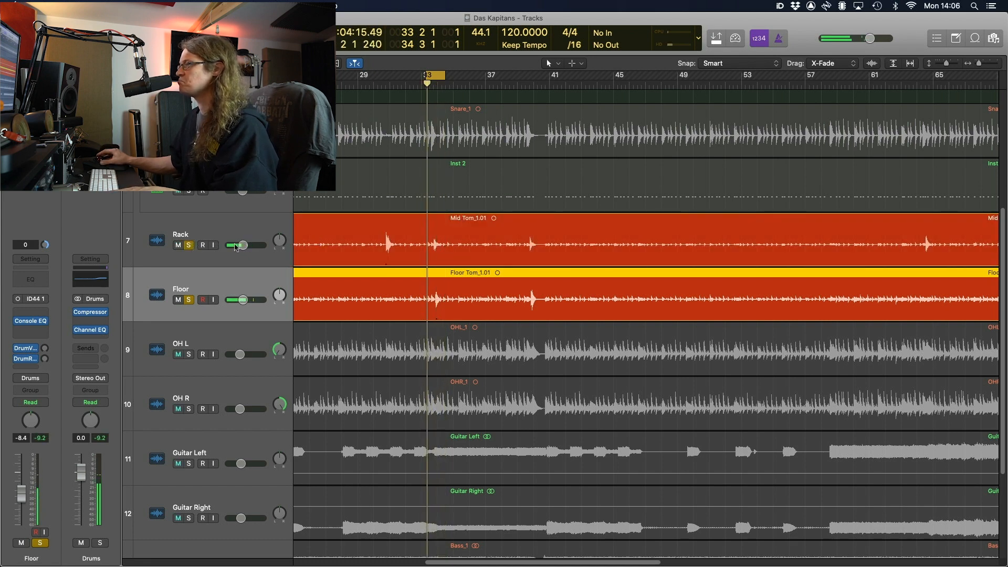
drag(243, 245, 247, 246)
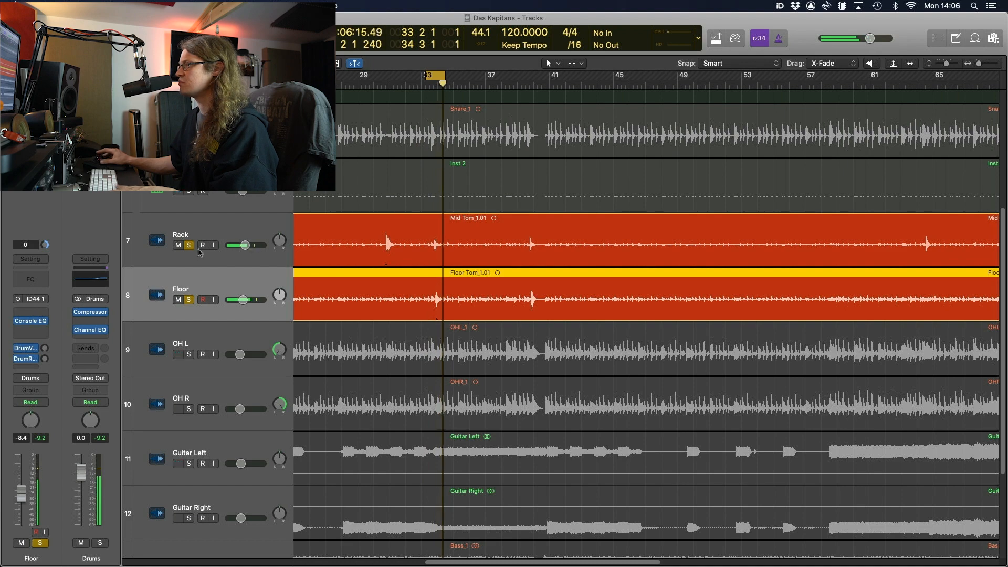
Switch on the Floor channel's Console EQ in the Mixer
key(x)
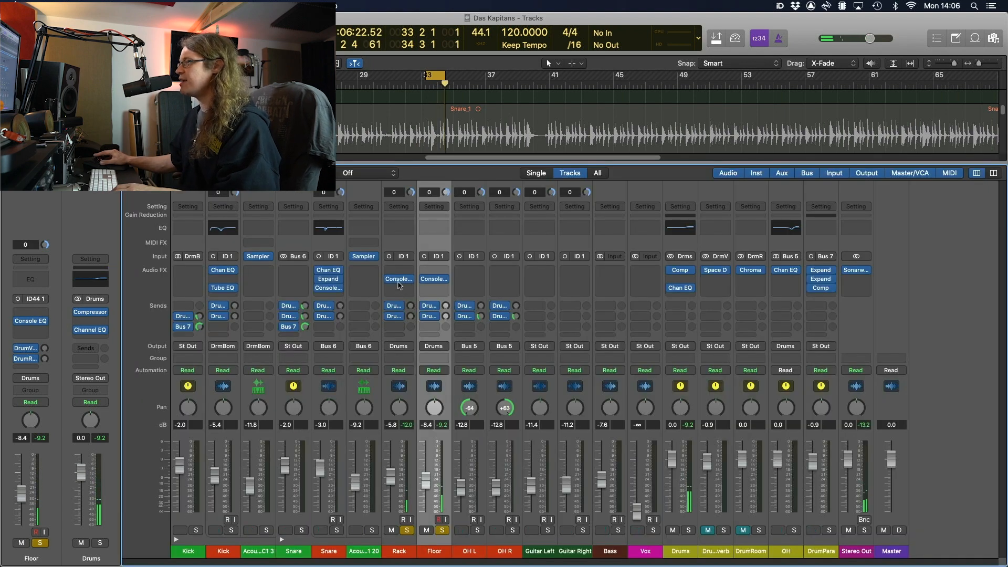
mouse_move(425, 282)
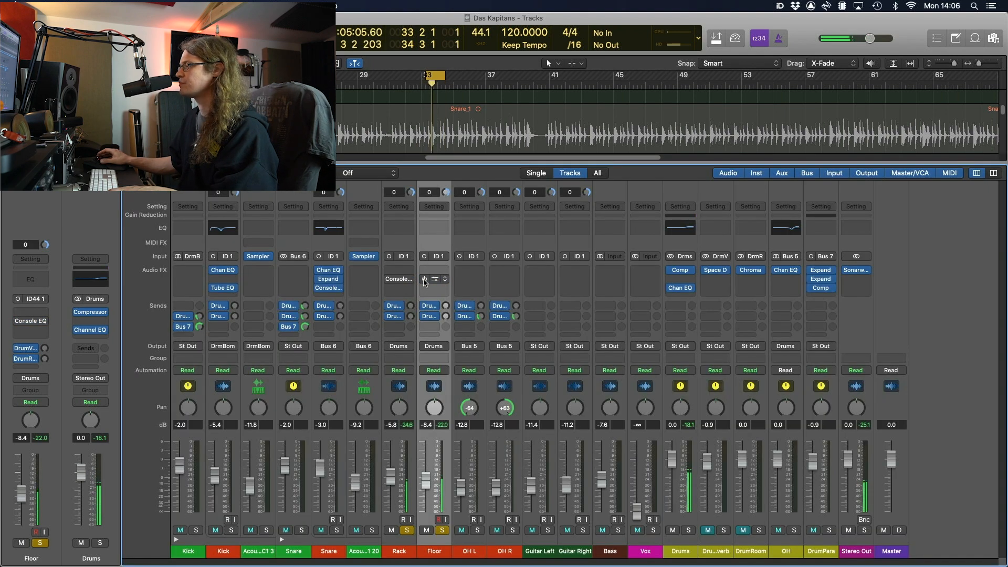
click(425, 280)
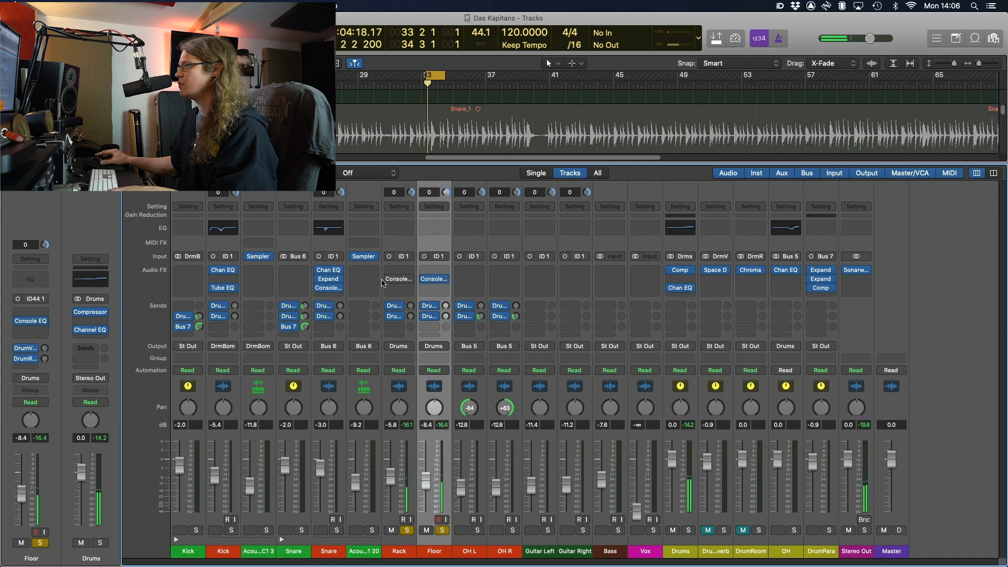
mouse_move(387, 281)
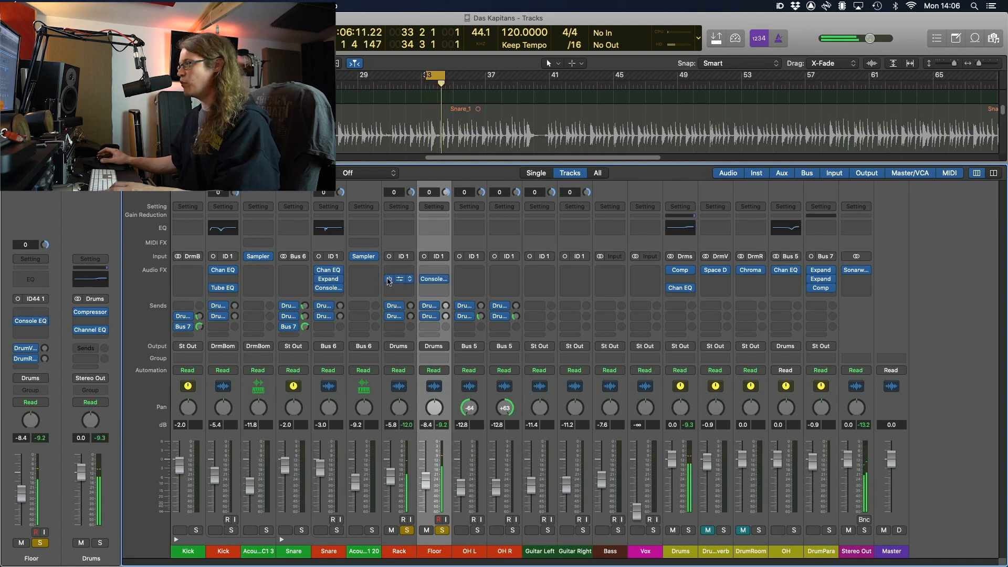
key(x)
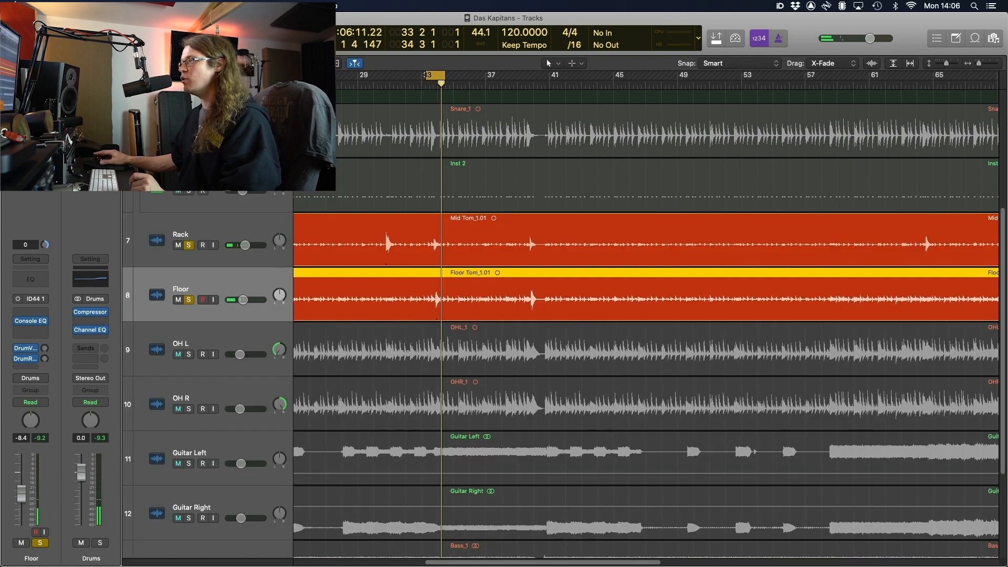
Audition Rack and Floor soloed from bar 43, then unsolo them and select the Mid Tom region
key(ctrl+alt+super+s)
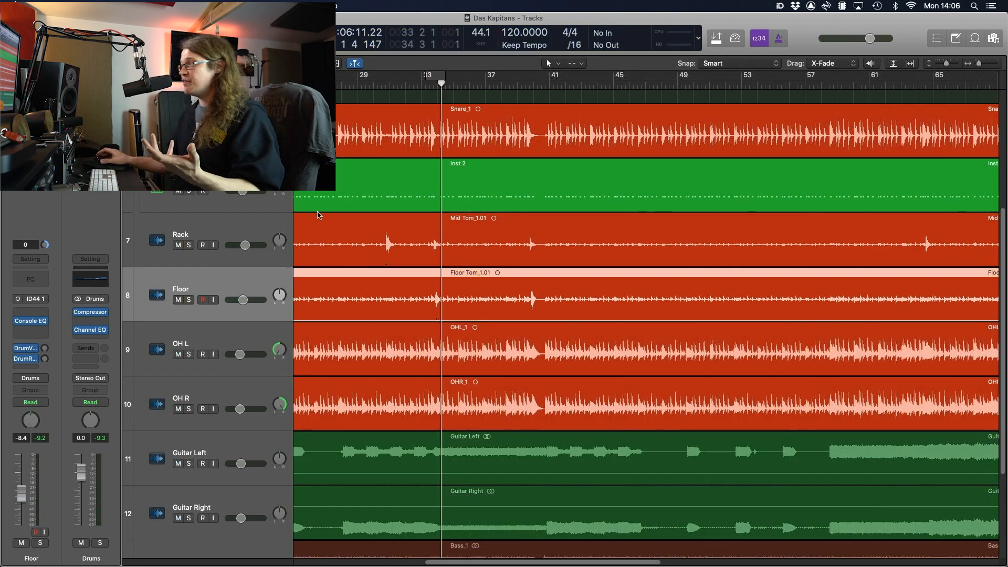
drag(189, 245, 190, 298)
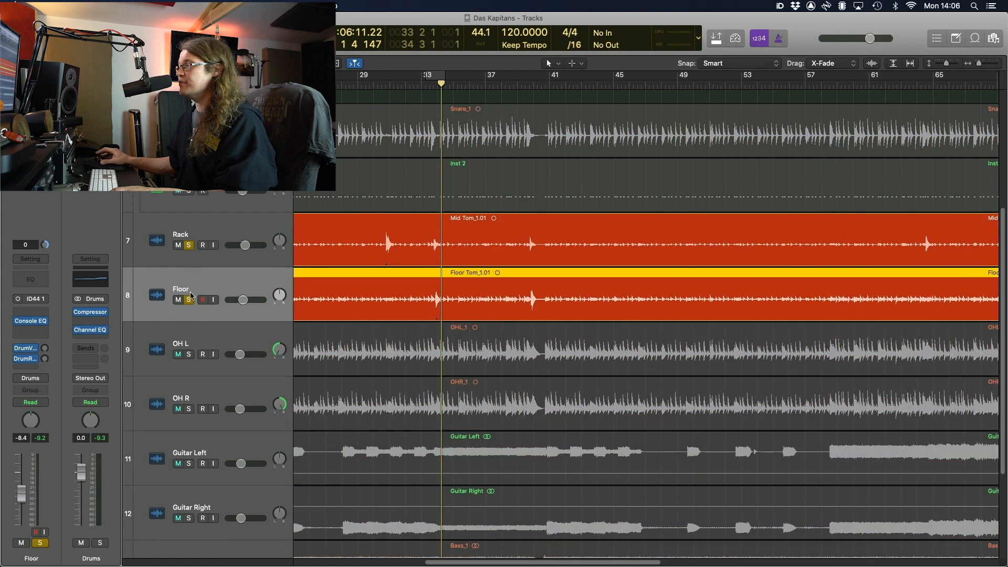
click(591, 84)
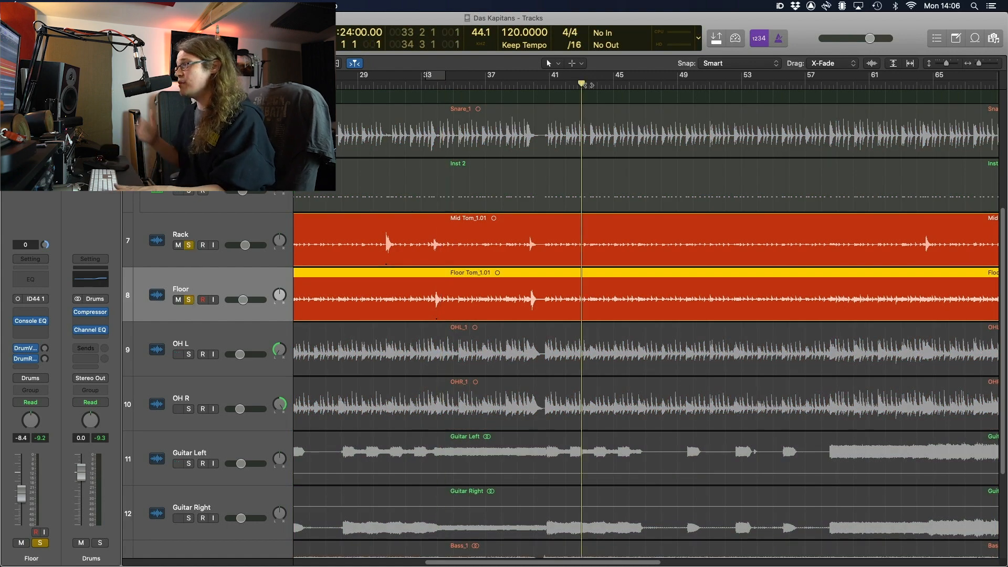
key(space)
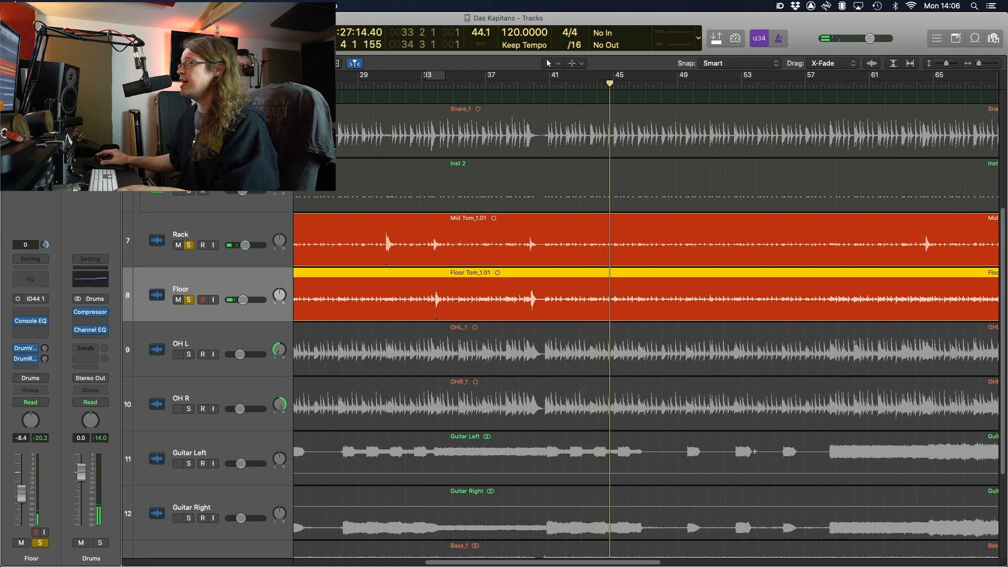
alt+click(190, 247)
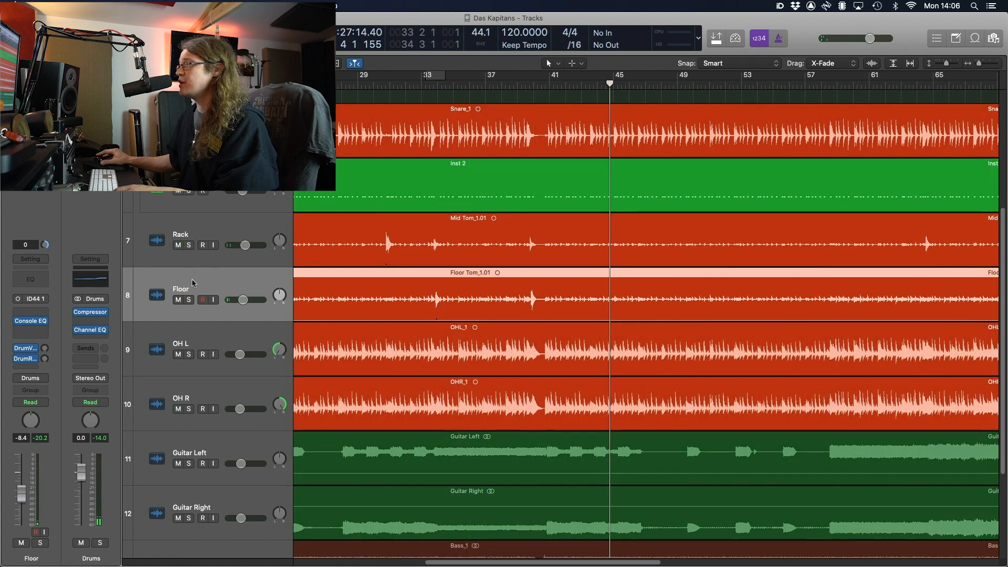
click(410, 247)
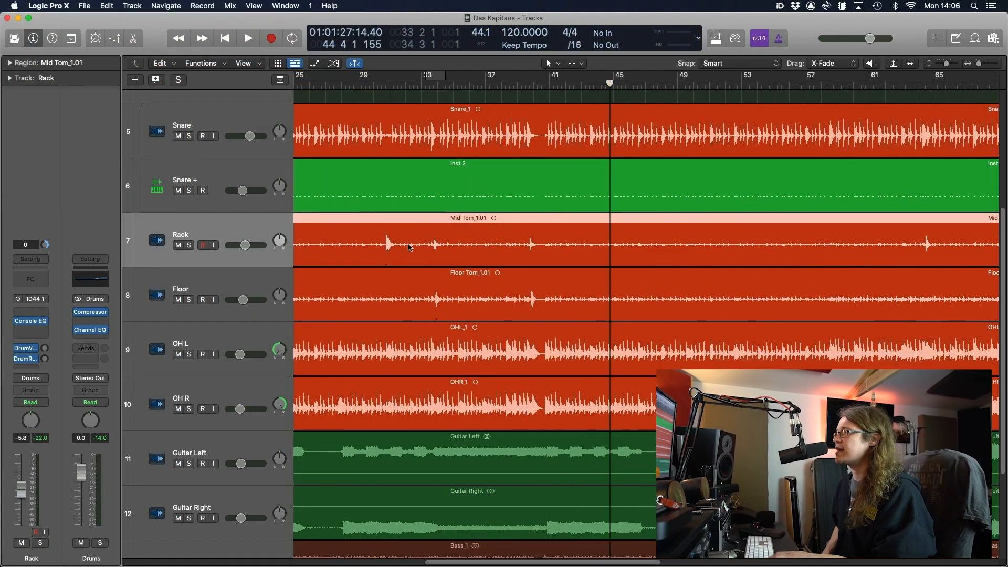
Strip silence from the Rack Mid Tom region, then open Strip Silence for Floor Tom_1.01
key(ctrl+x)
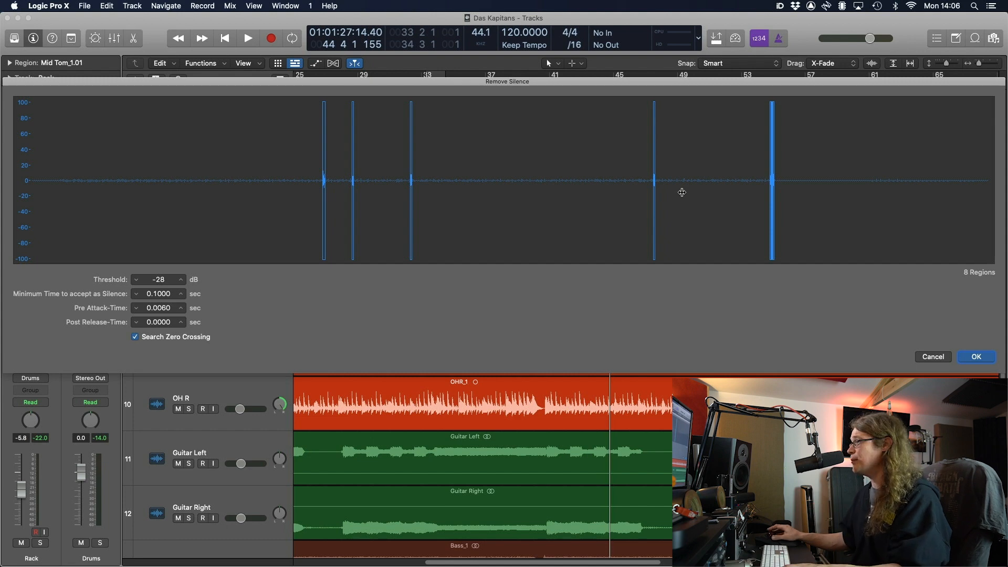
click(976, 356)
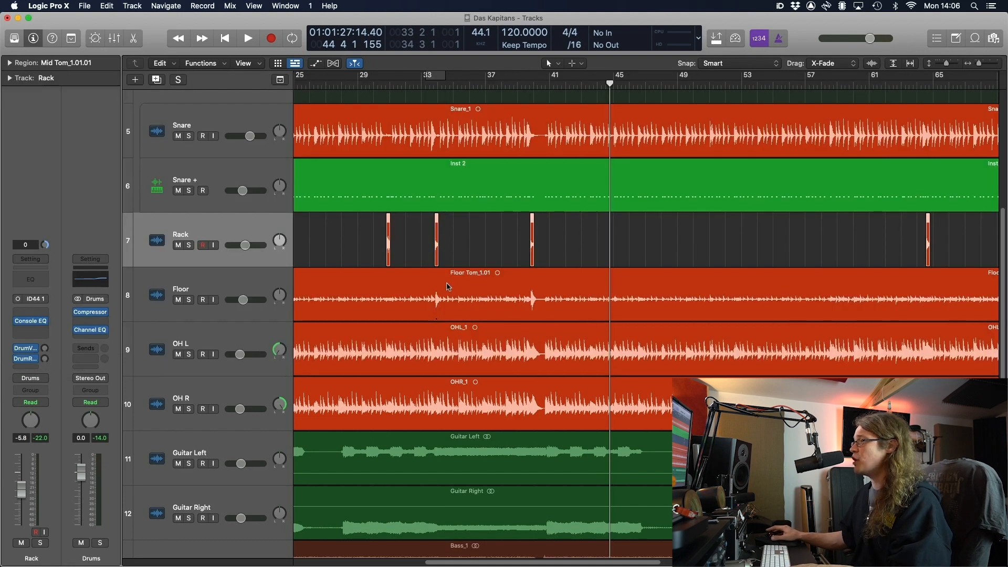
click(417, 265)
click(415, 294)
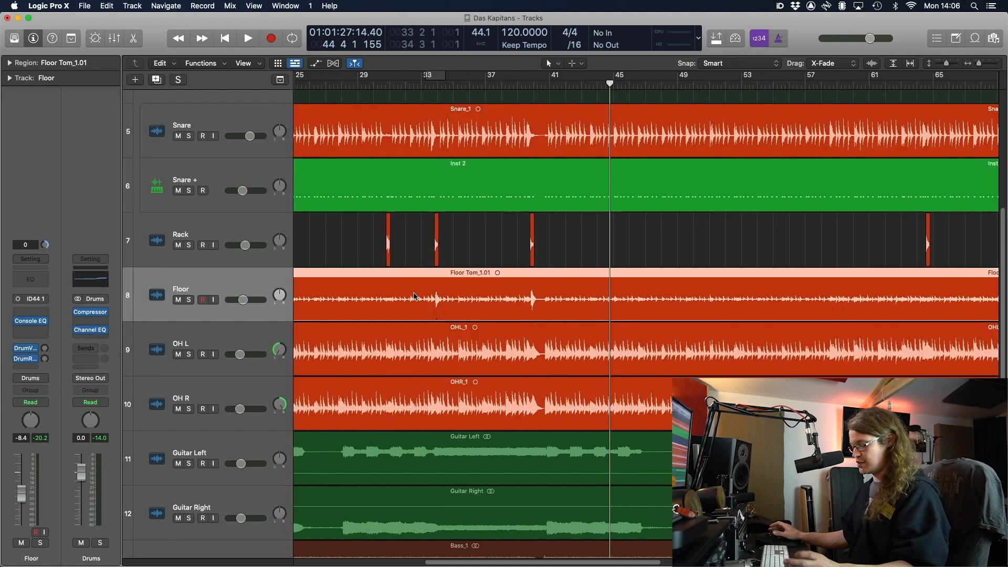
key(ctrl+x)
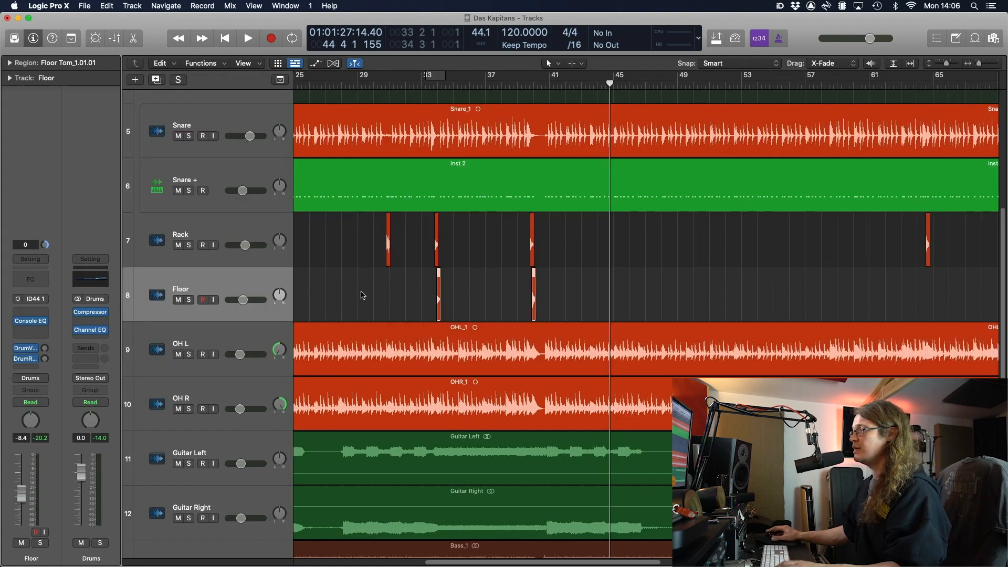
Solo the Rack and Floor toms and audition the Floor region from just before bar 34
click(188, 245)
click(189, 300)
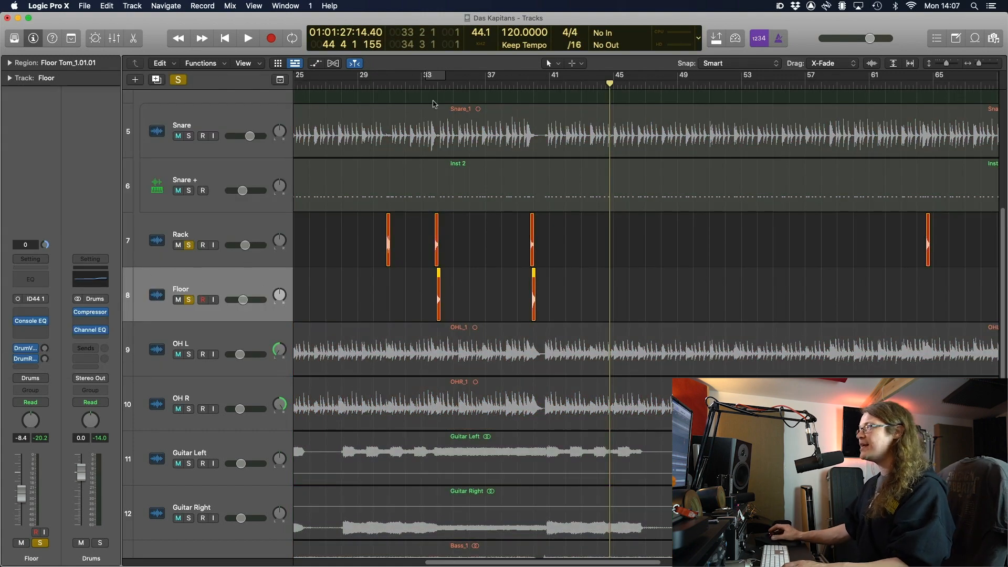
key(space)
key(super+Right)
key(super+Right)
key(super+Right)
key(super+Right)
key(super+Right)
key(super+Right)
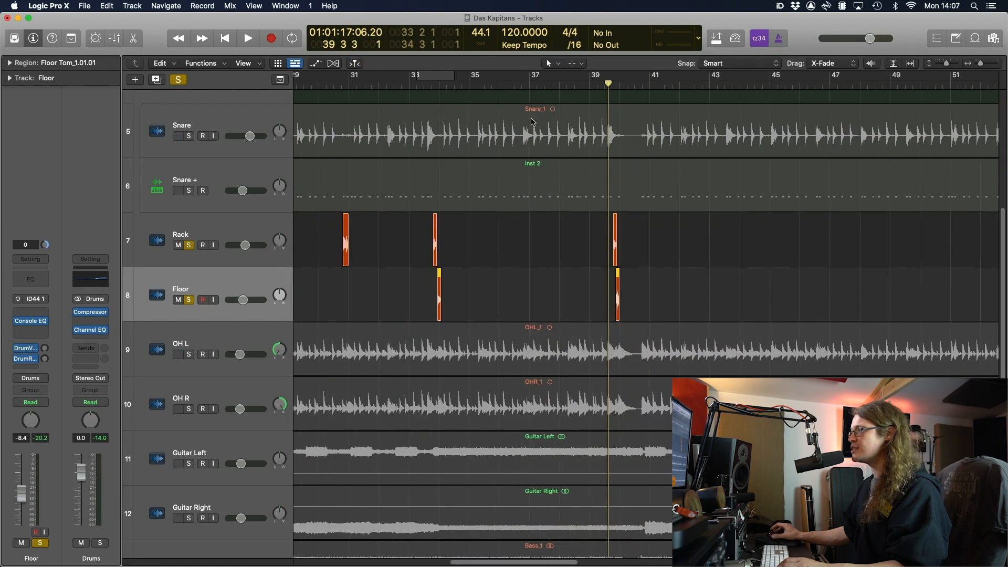
click(399, 81)
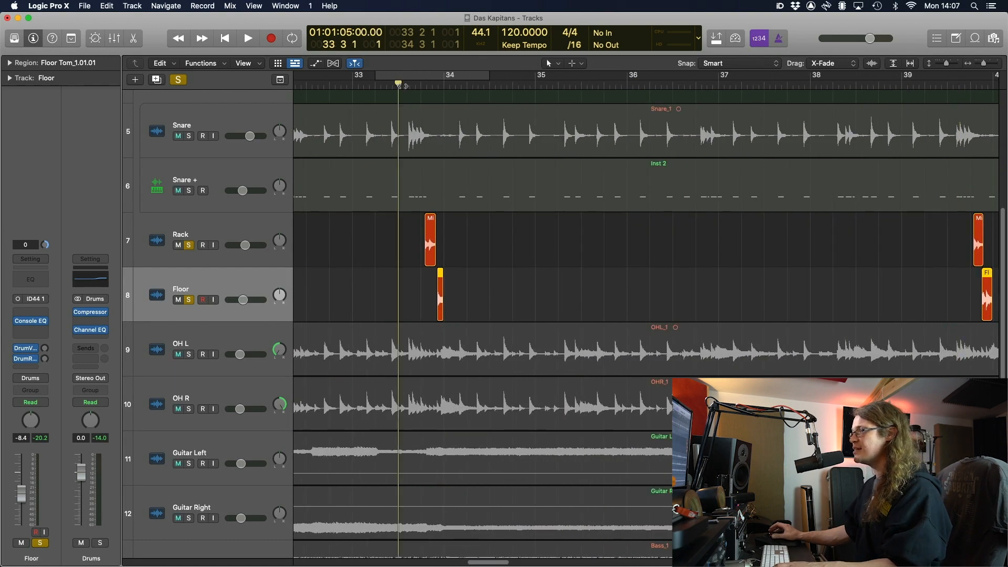
click(471, 220)
key(space)
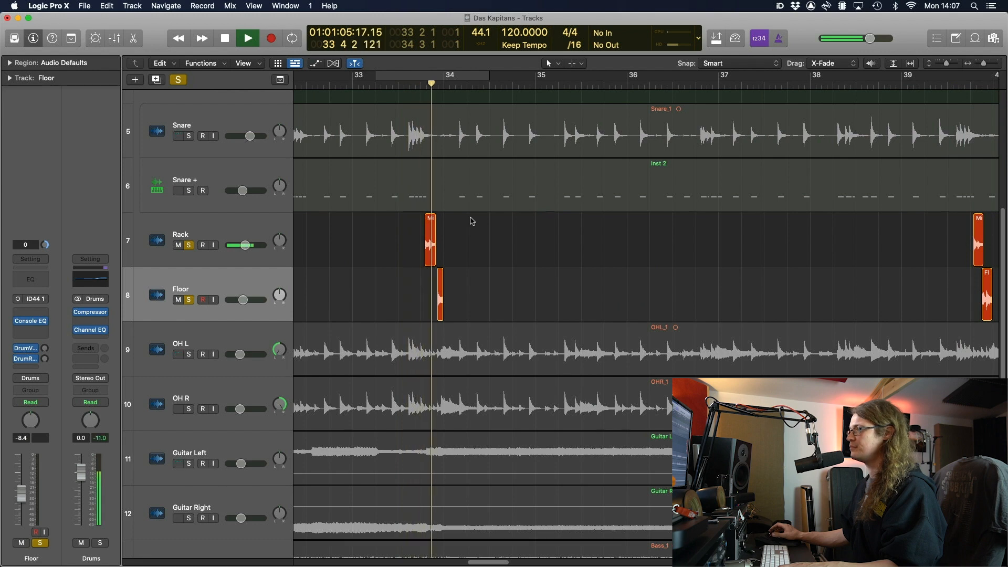
key(space)
Extend the Floor Tom region's start earlier and trim its end shorter near 33 4 4
key(super+Right)
key(super+Right)
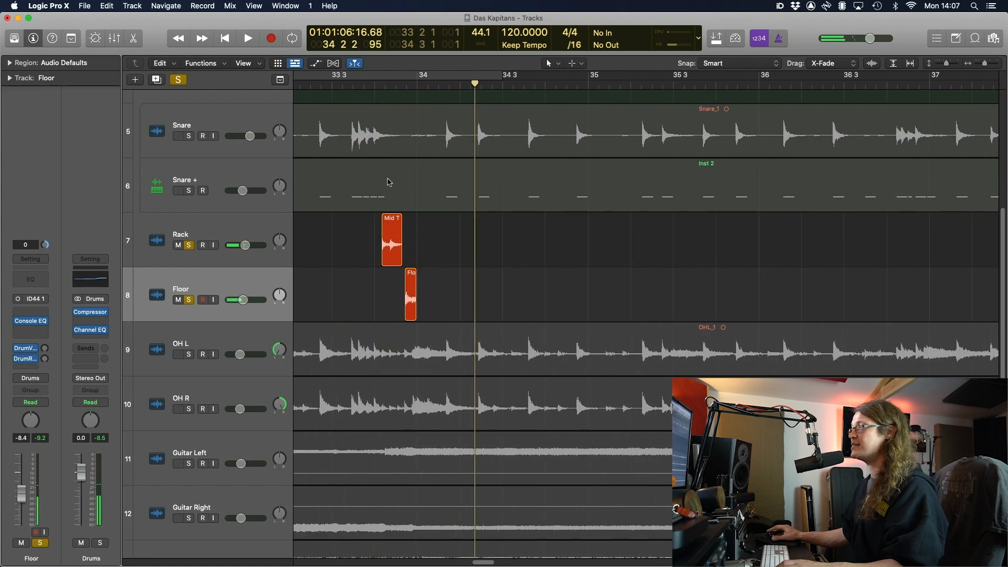
click(351, 95)
key(space)
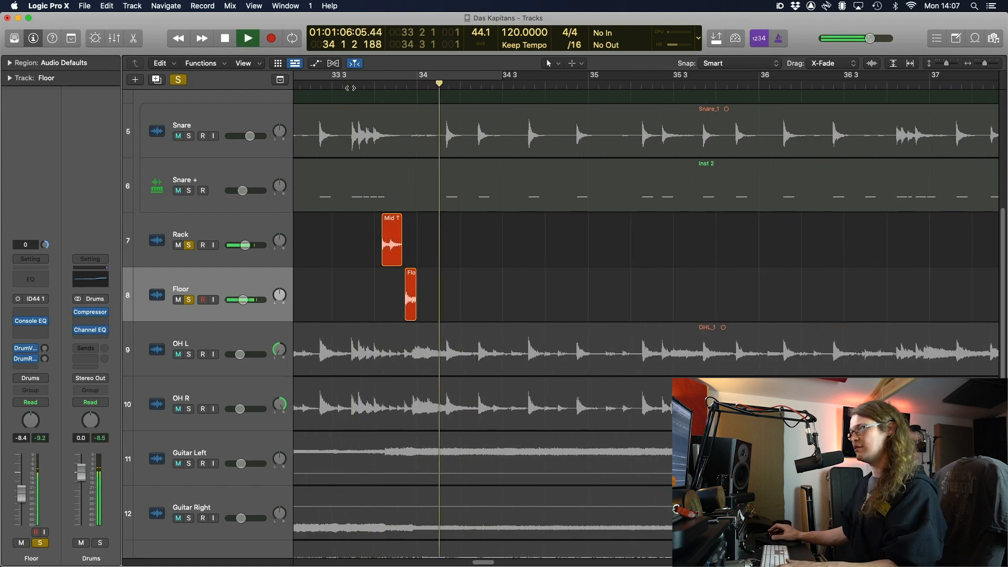
key(space)
drag(406, 310, 369, 215)
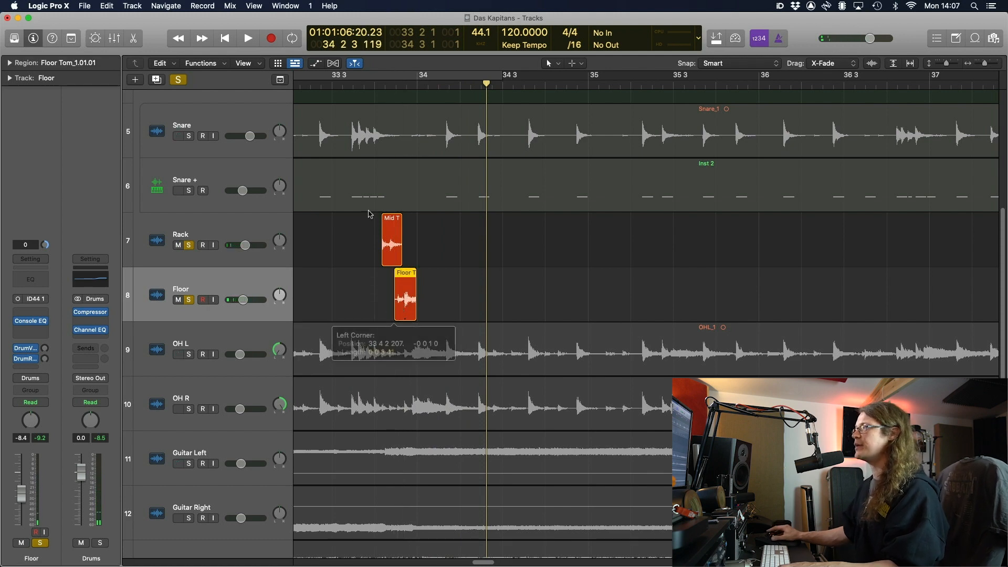
click(362, 84)
key(space)
key(space)
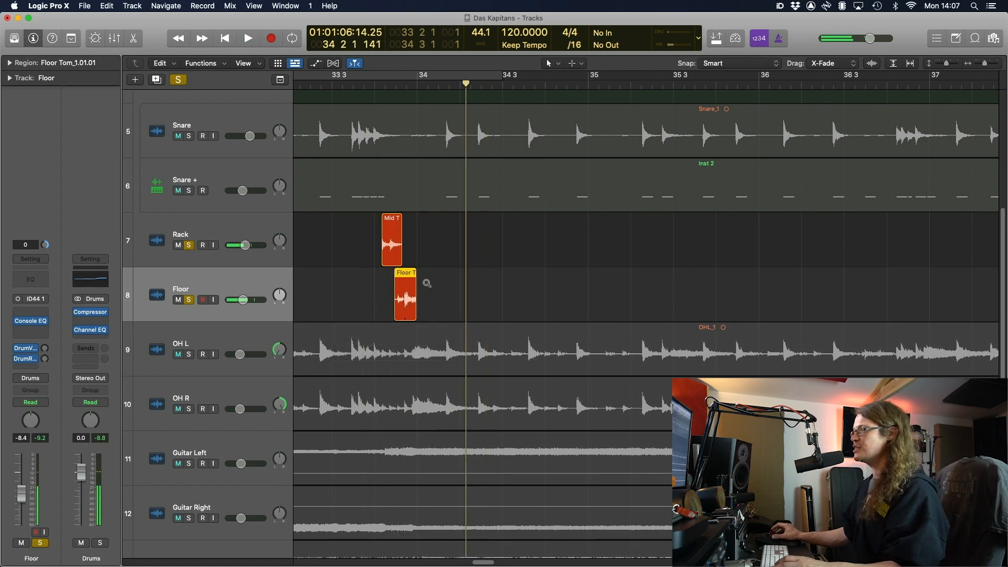
scroll(420, 283, up, 6)
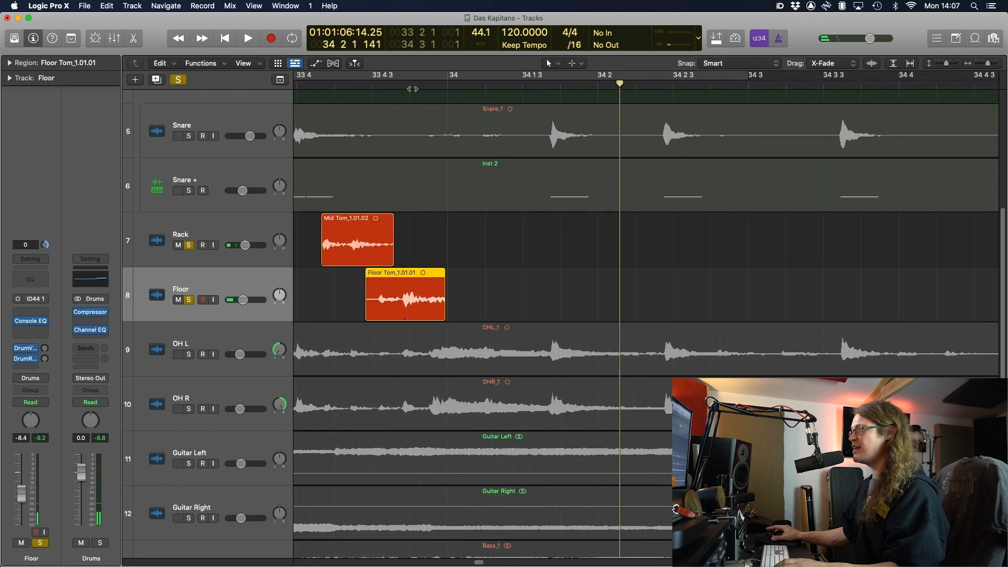
click(411, 88)
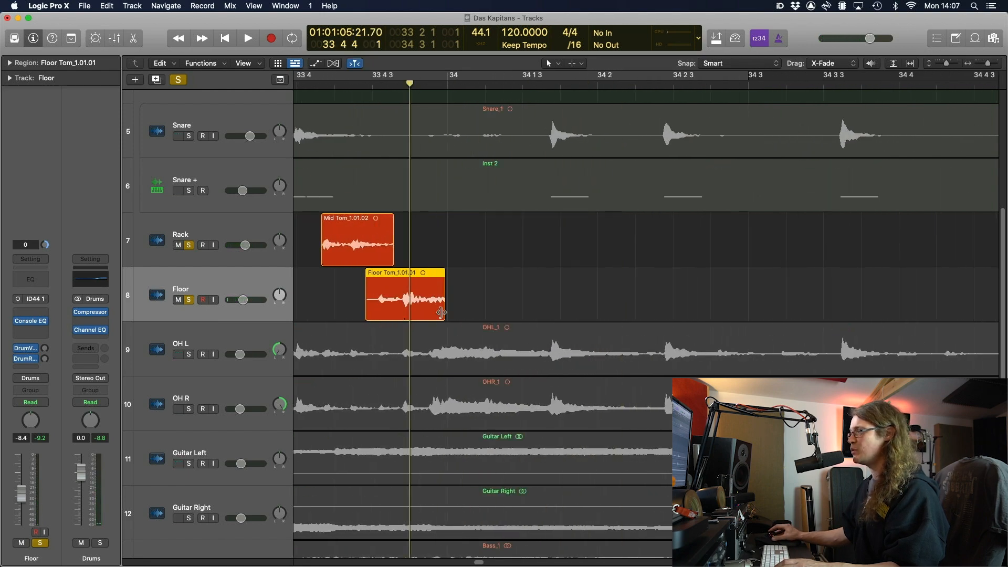
drag(441, 313, 432, 312)
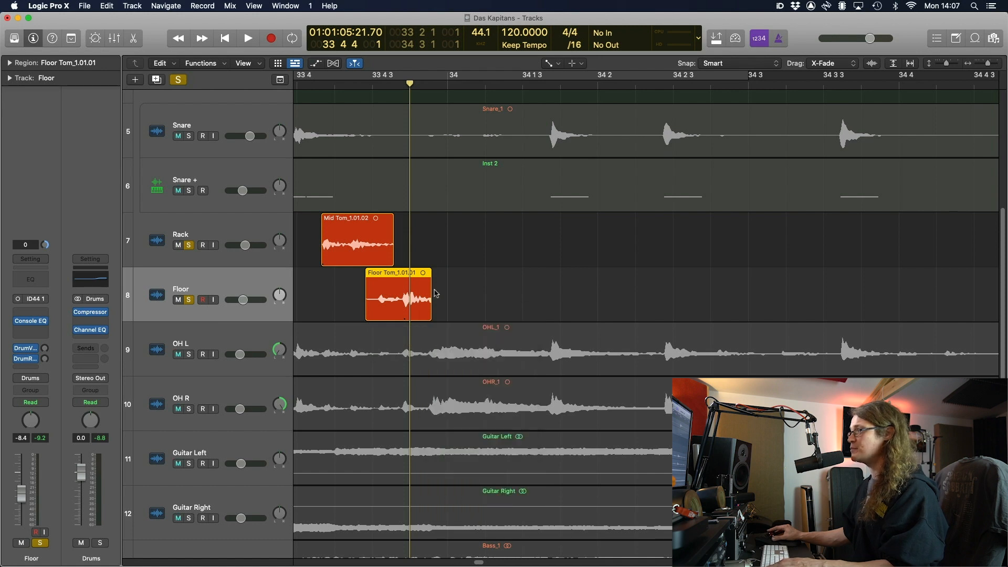
drag(427, 276, 424, 276)
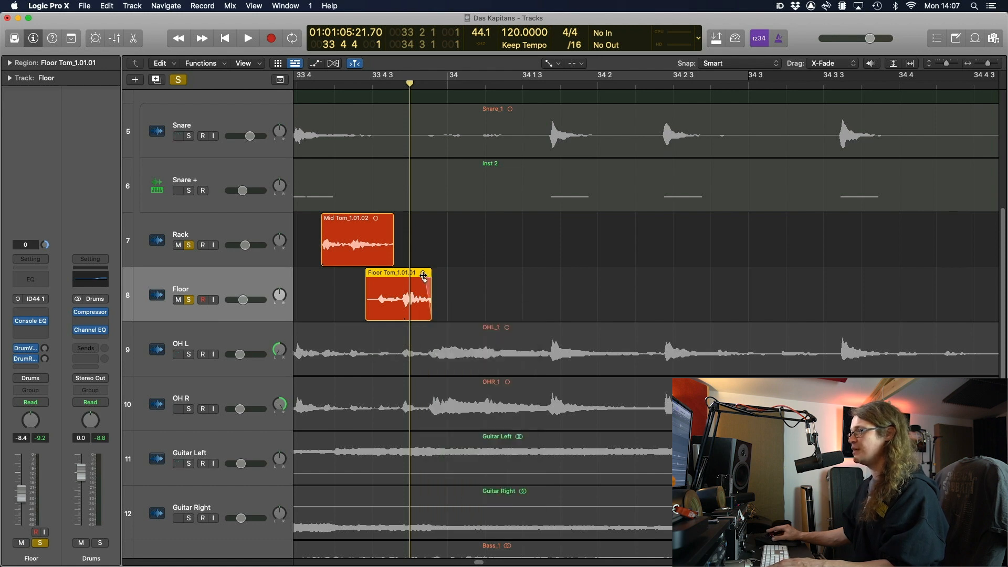
key(t)
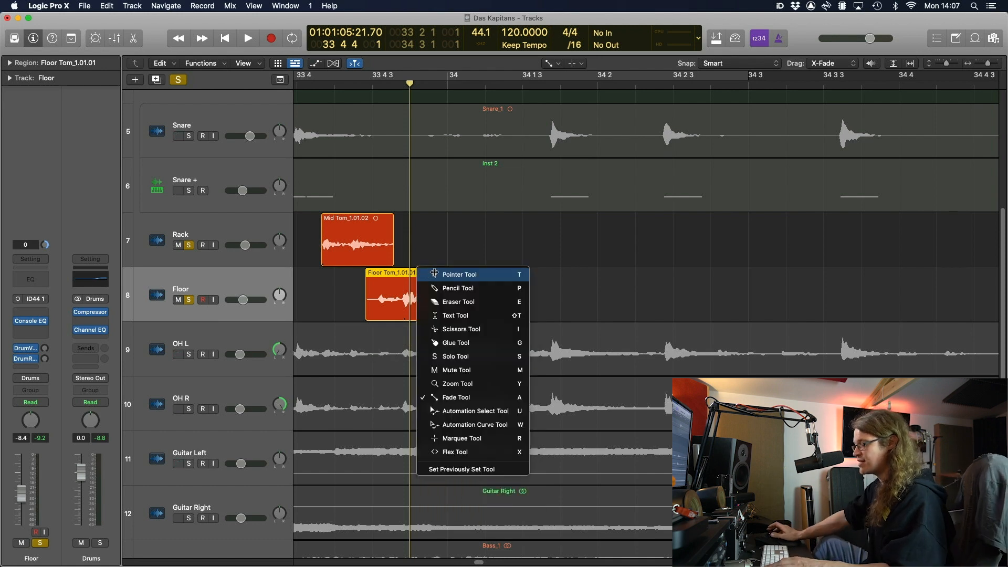
Add a short fade-out to Floor Tom_1.01.01, then clear the tom solos and replay near bar 33
click(474, 395)
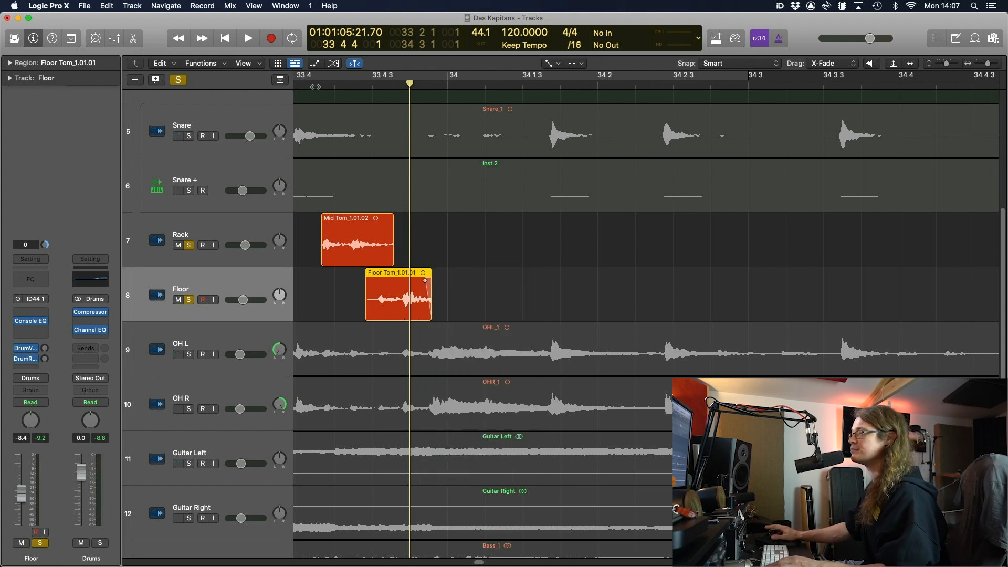
key(space)
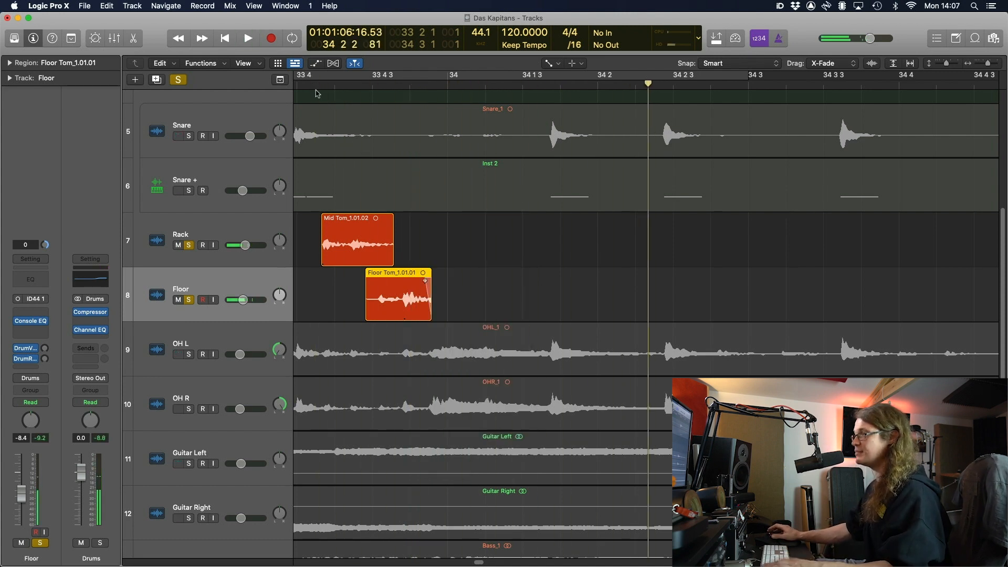
key(t)
click(318, 93)
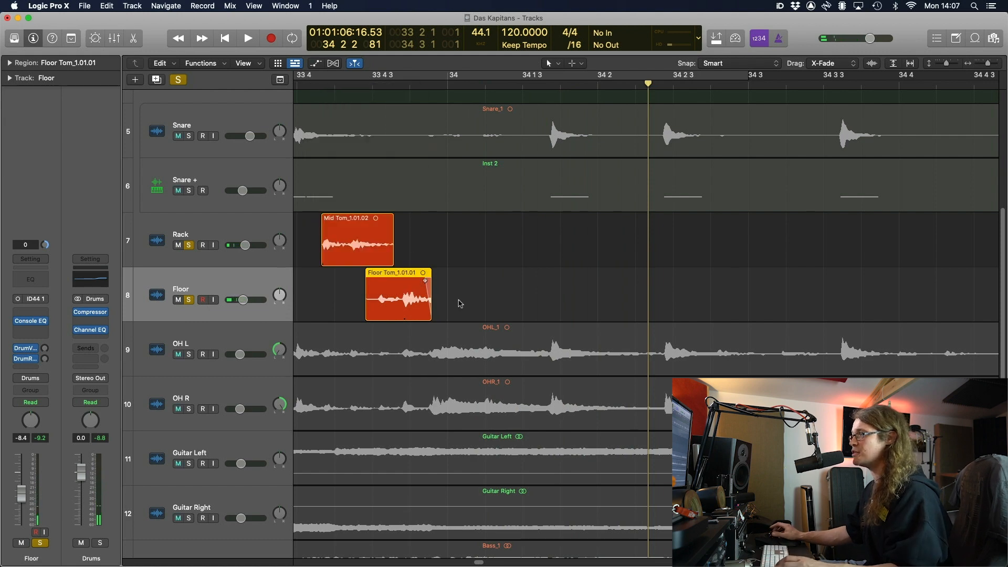
key(super+Left)
key(super+Left)
key(super+Left)
key(super+Left)
key(space)
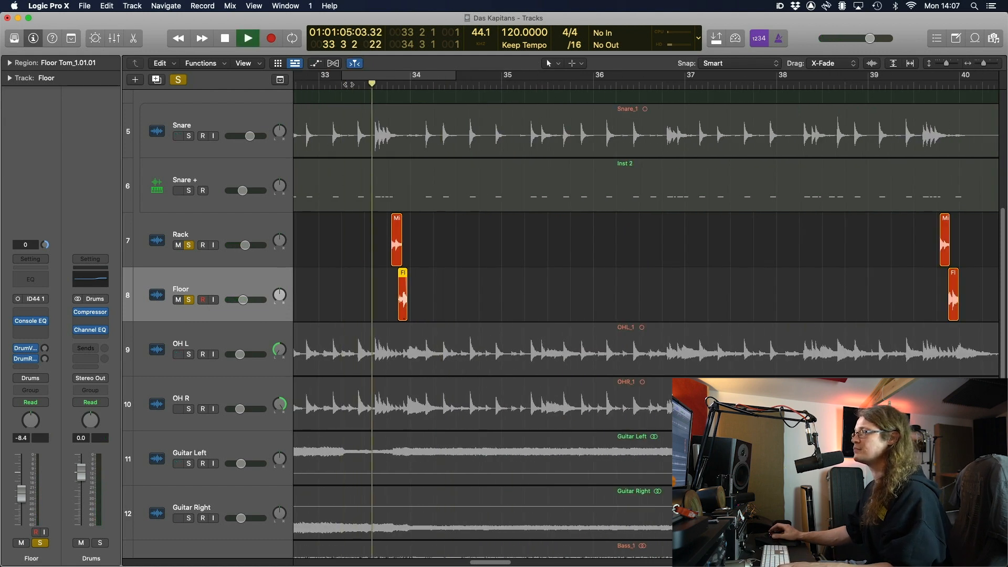
key(space)
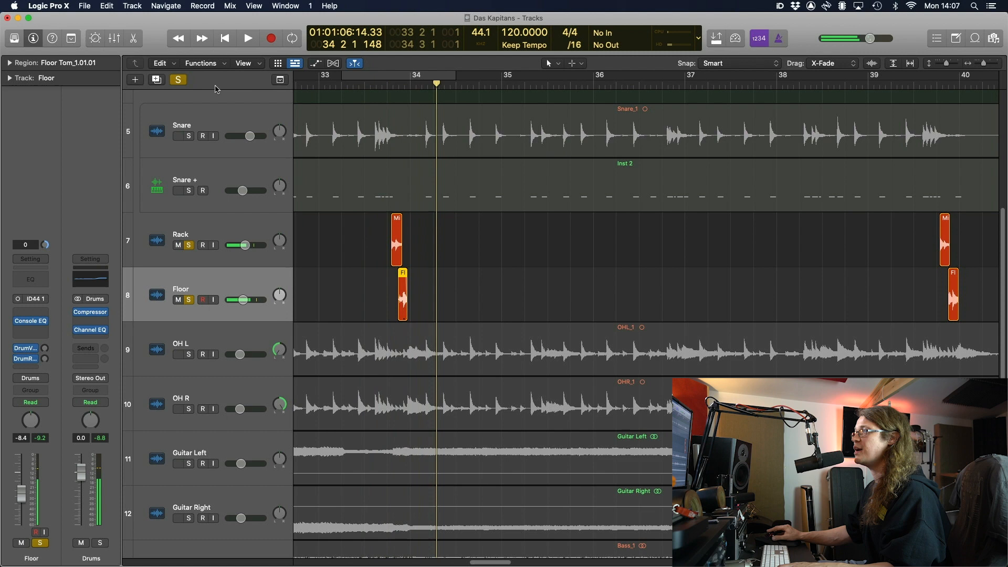
click(179, 79)
key(space)
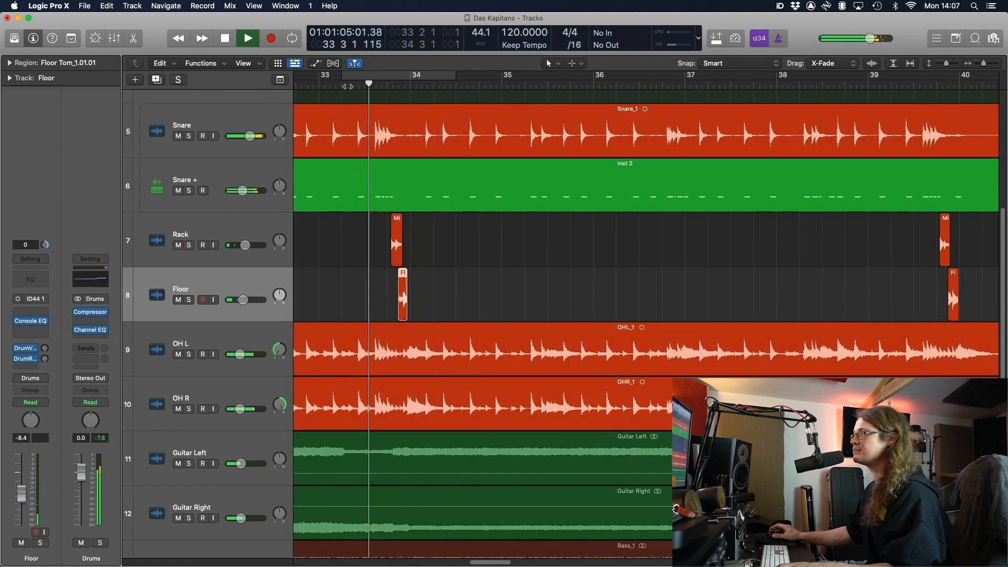
Raise the Rack tom to about -3 dB, then raise Rack and Floor together
key(space)
click(225, 234)
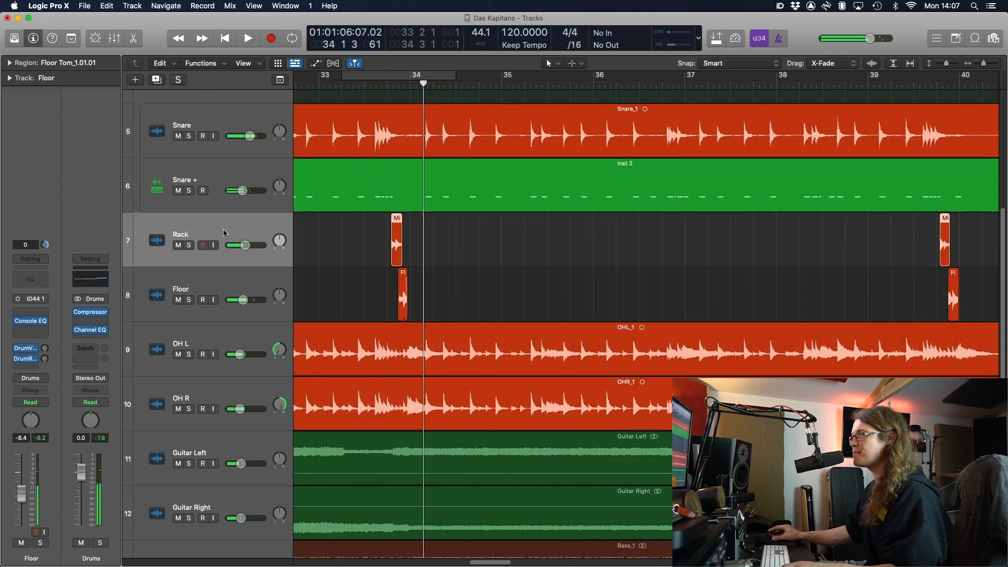
drag(254, 247, 259, 248)
double_click(347, 86)
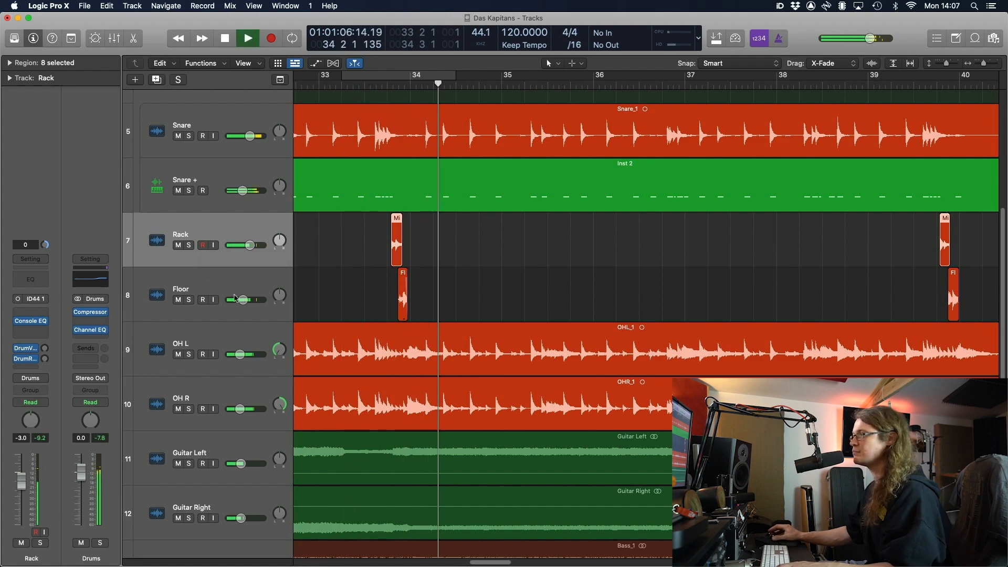
key(space)
key(Down)
shift+click(244, 237)
drag(250, 245, 253, 246)
double_click(340, 87)
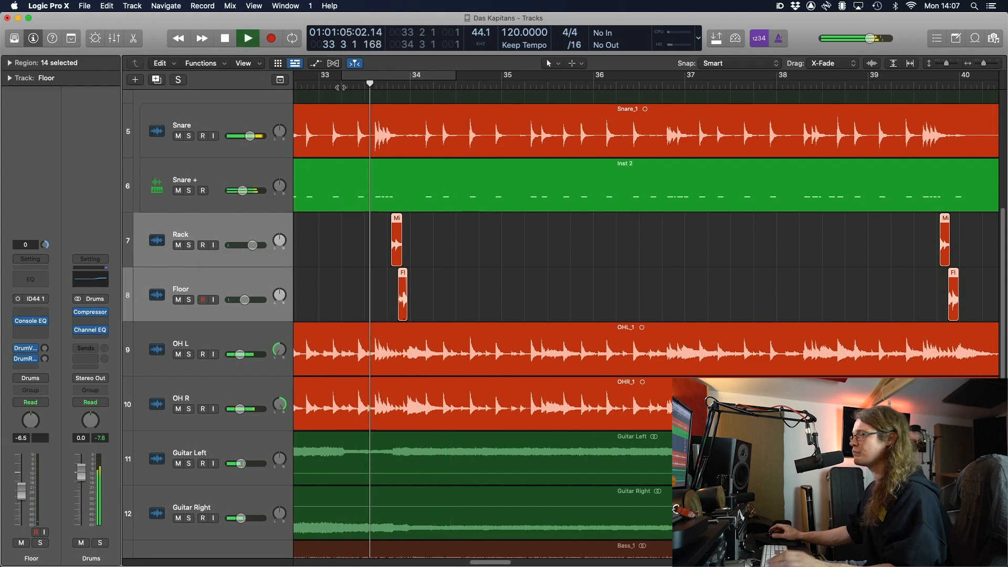
Zoom out to the whole song and open the Snare bus plug-in list
click(377, 243)
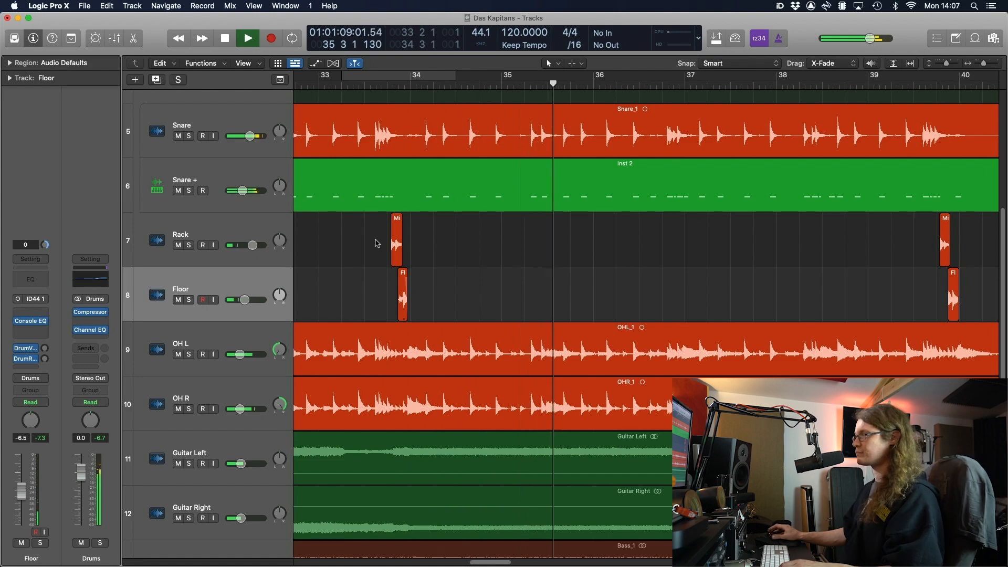
key(z)
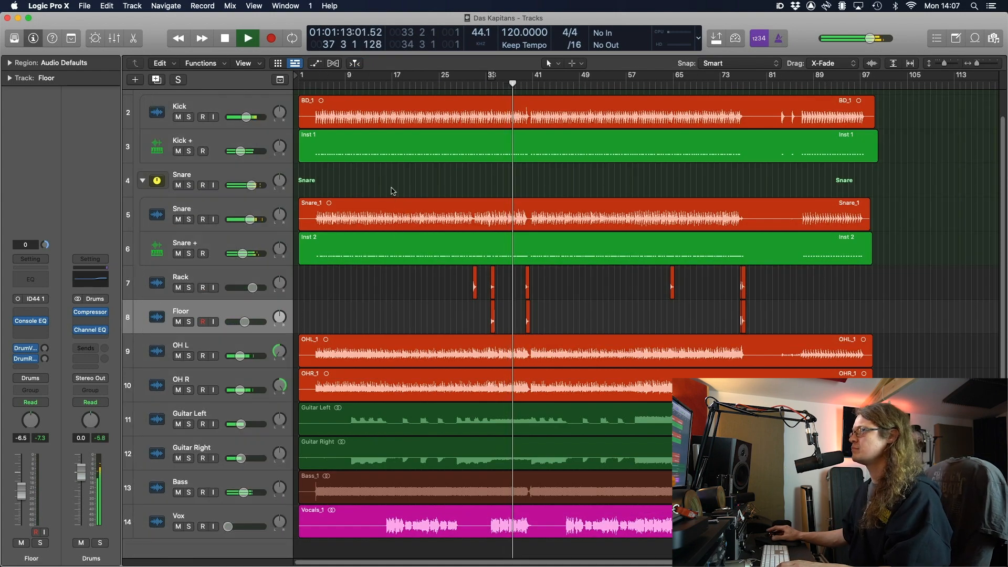
click(267, 175)
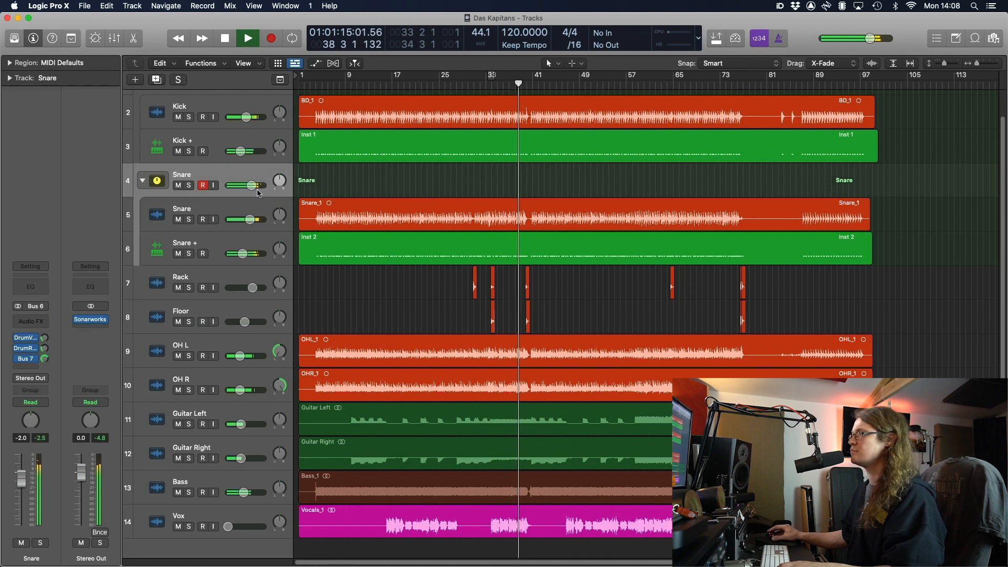
key(Down)
click(250, 177)
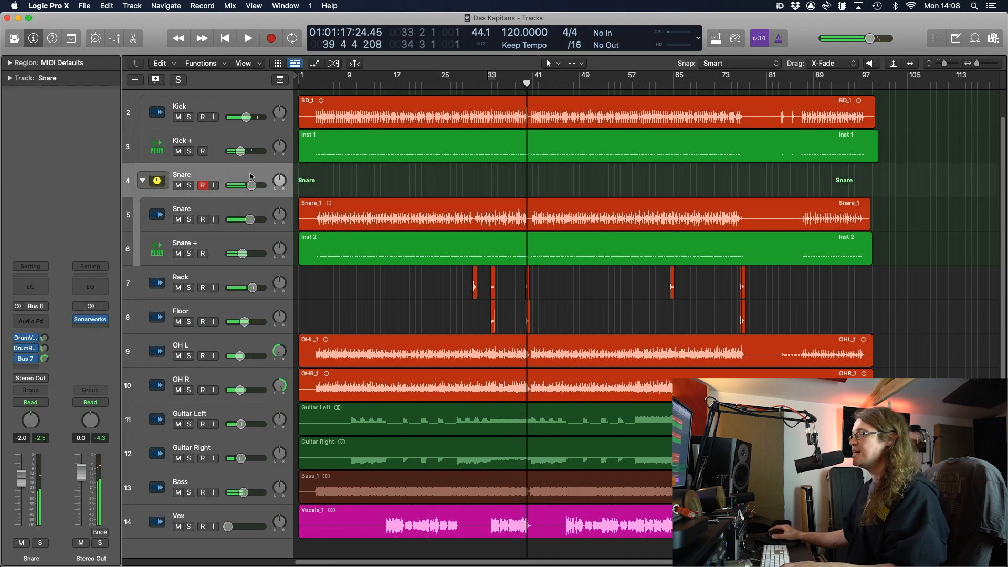
click(24, 325)
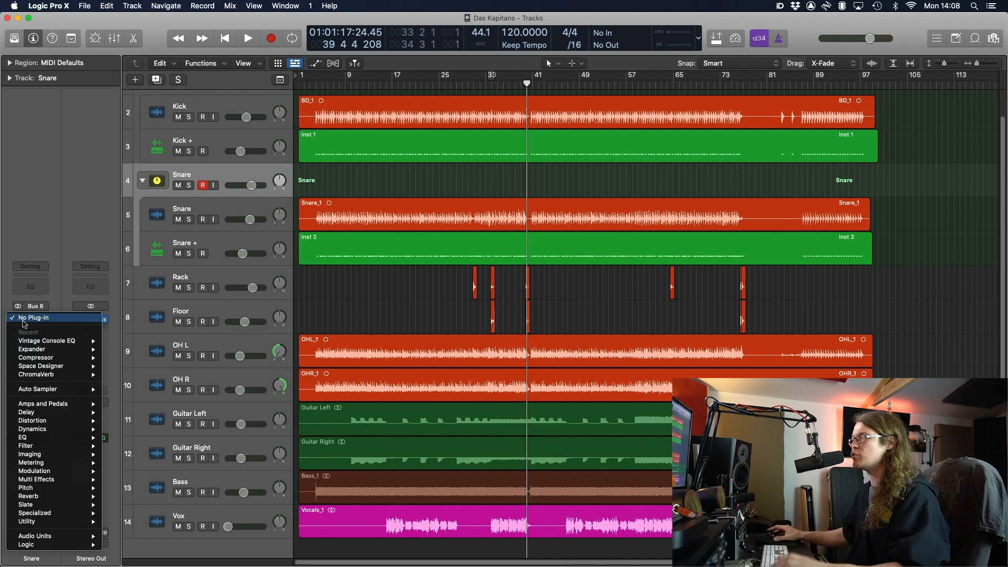
Insert a stereo Compressor on the Snare bus set to the Classic VCA model
mouse_move(48, 358)
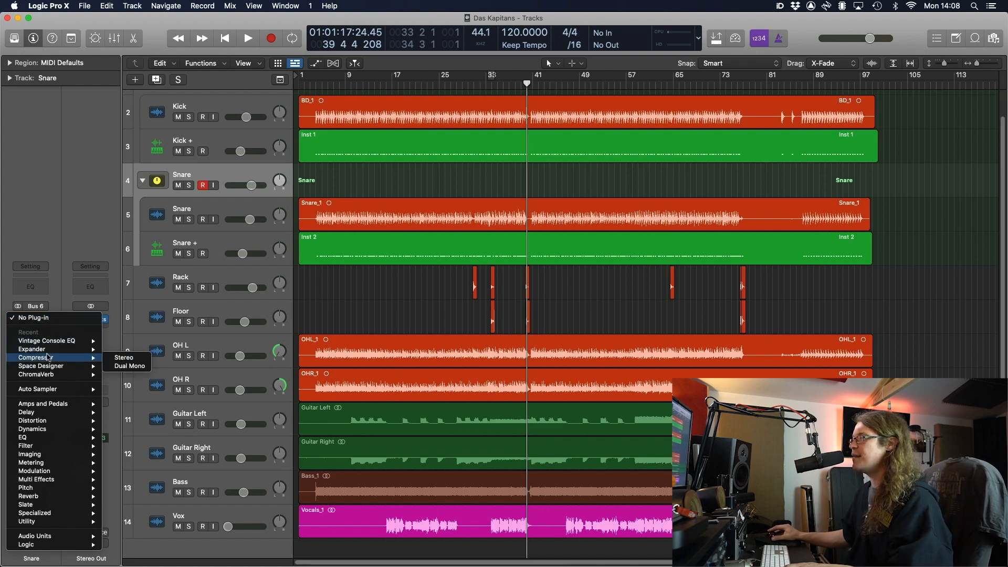
click(122, 359)
drag(582, 147, 539, 106)
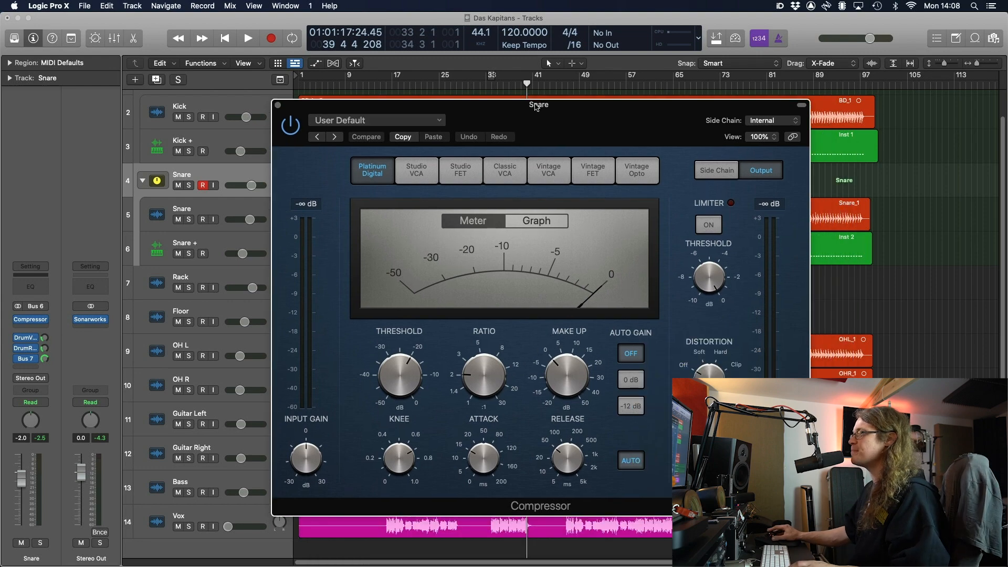
click(456, 173)
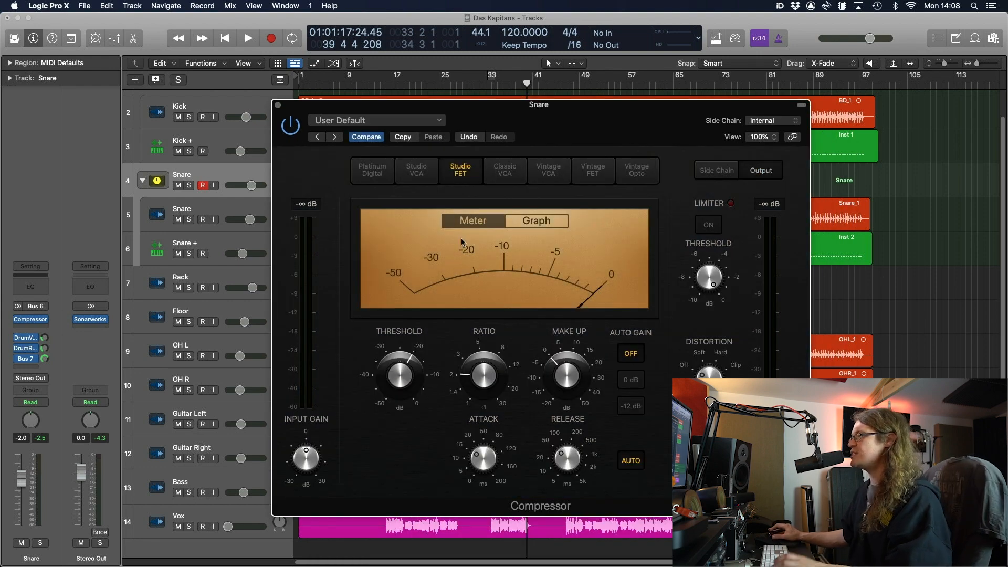
click(502, 174)
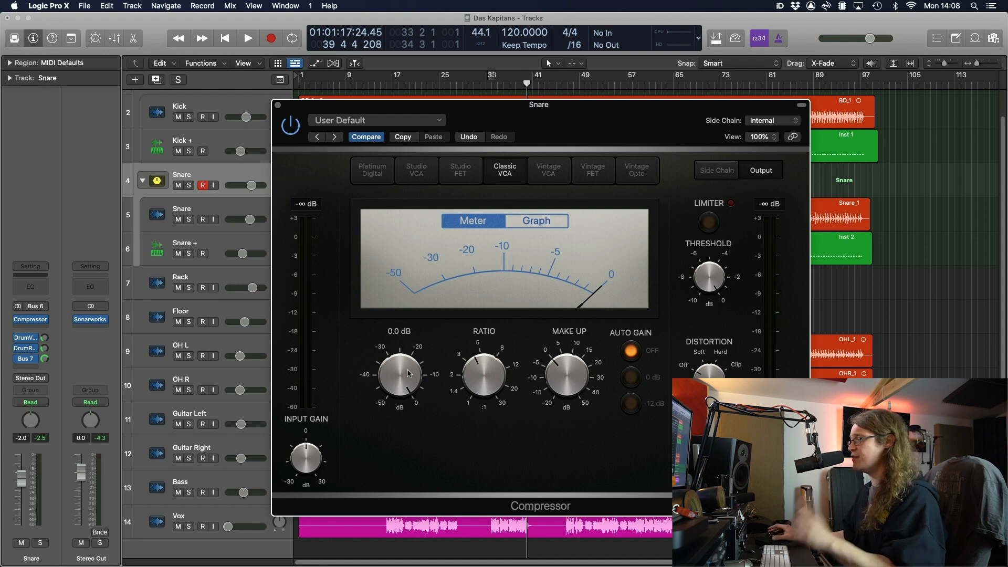
Lower the threshold to about -10.5 dB, audition it, and close the compressor window
key(space)
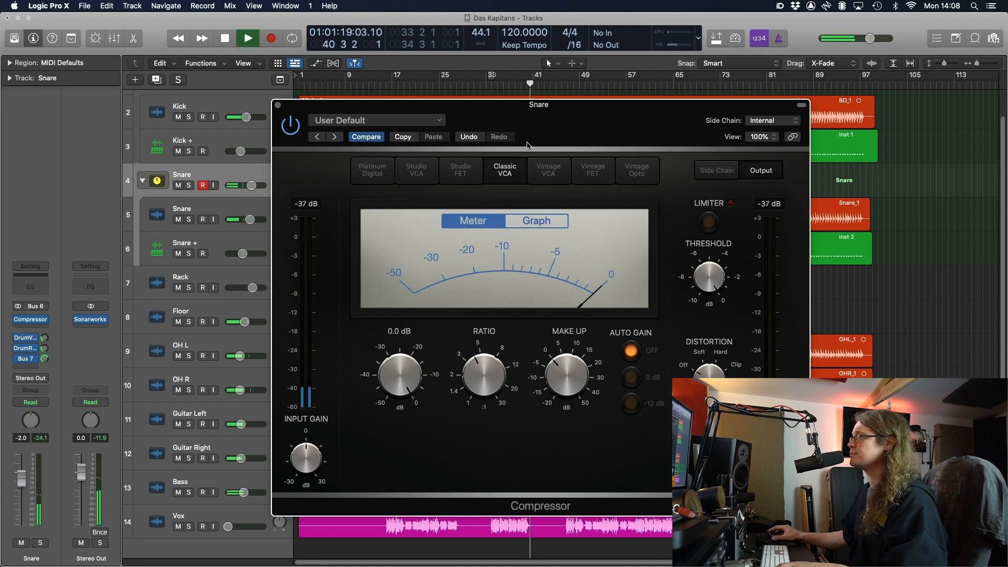
drag(560, 111, 546, 126)
drag(416, 372, 401, 419)
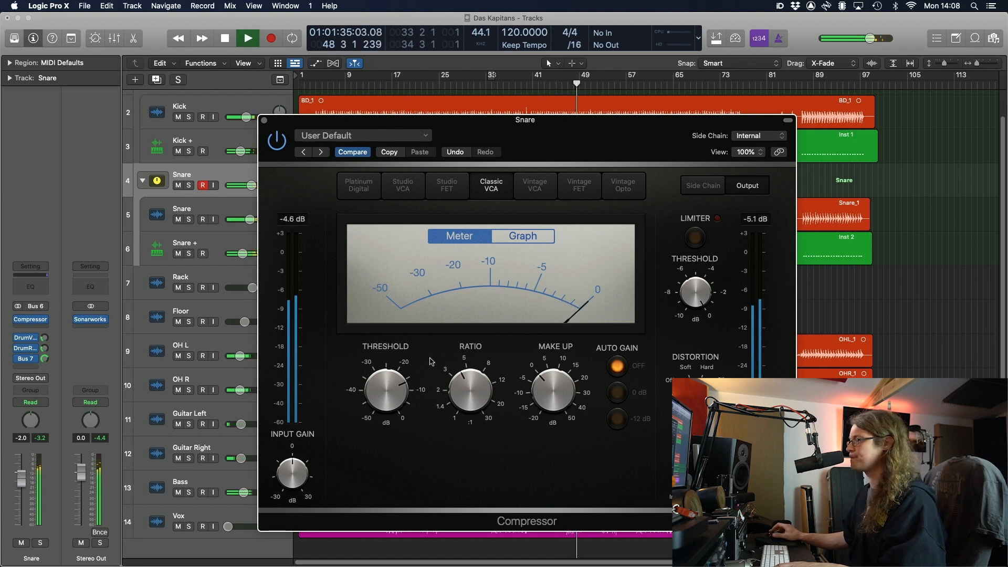
key(space)
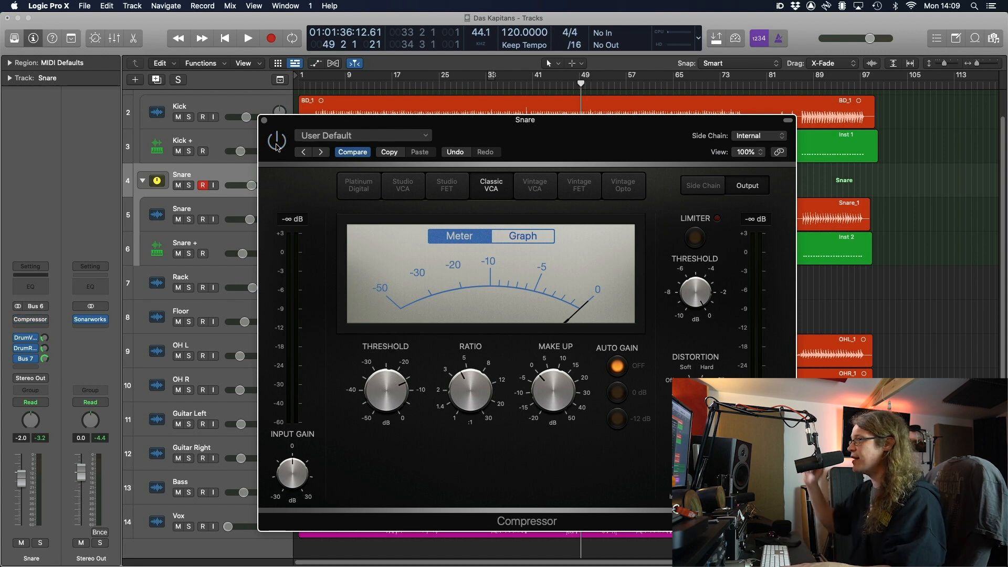
key(space)
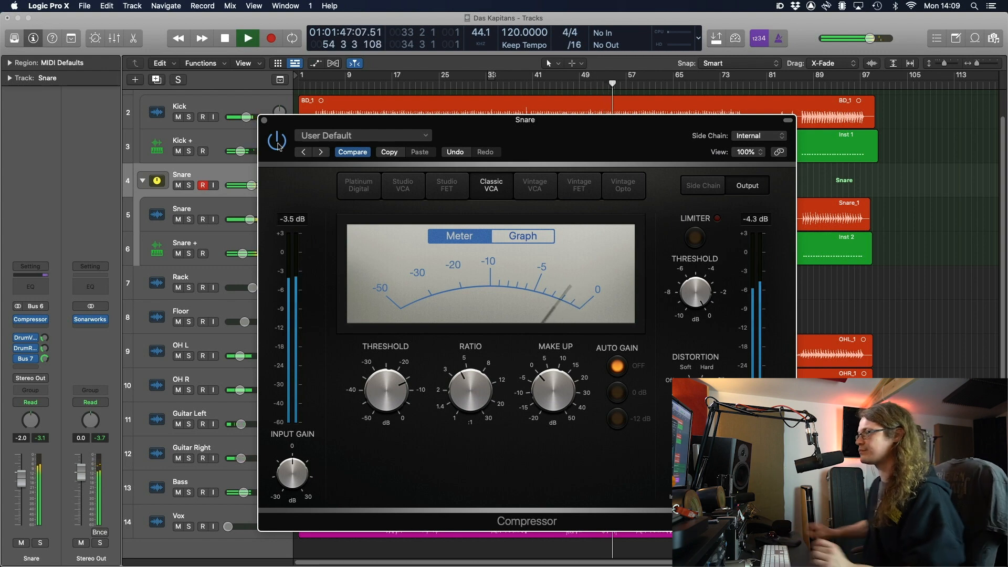
key(space)
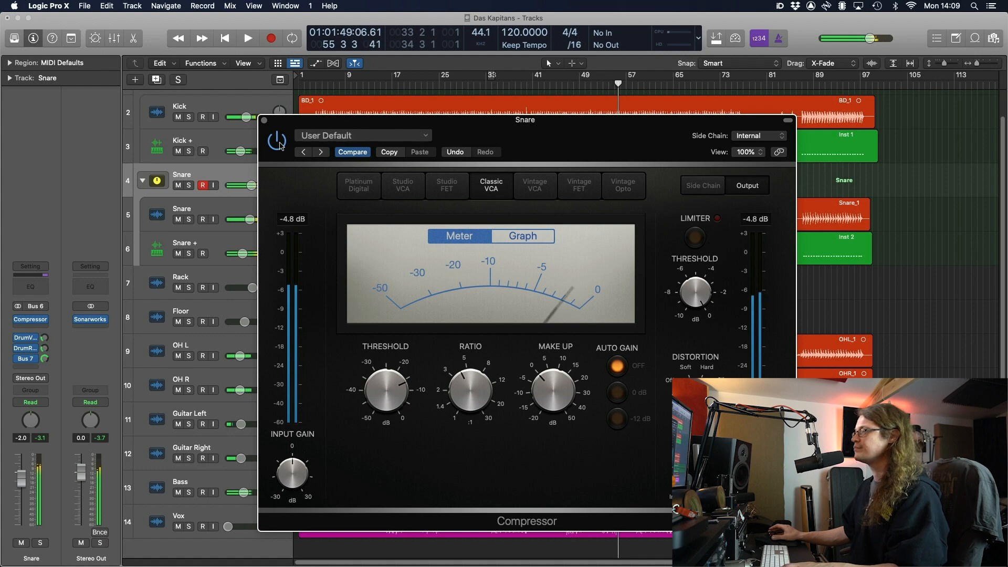
click(264, 121)
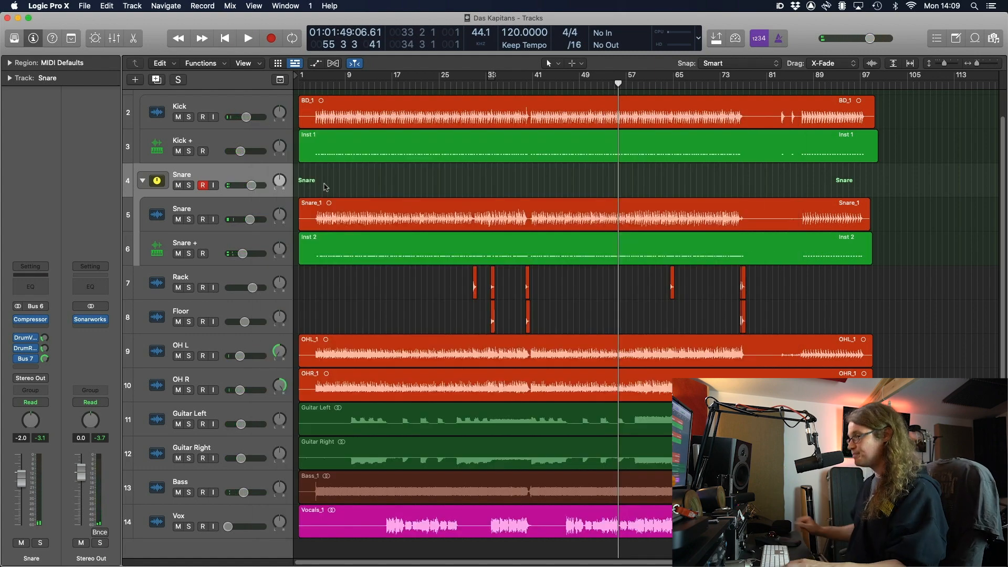
Show the Mixer with all strips Kick to Bus 7 selected and play the mix
key(x)
click(196, 551)
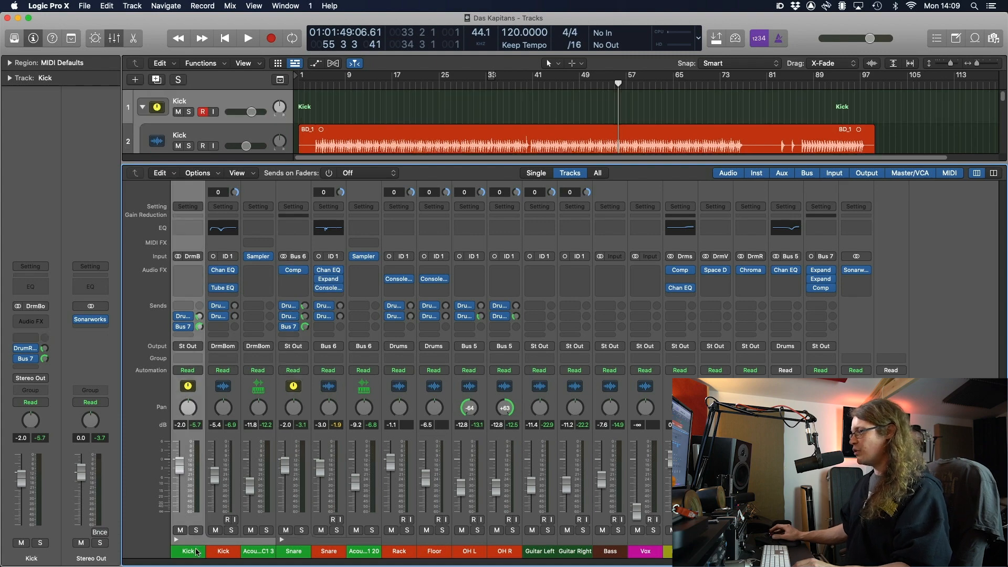
shift+click(820, 551)
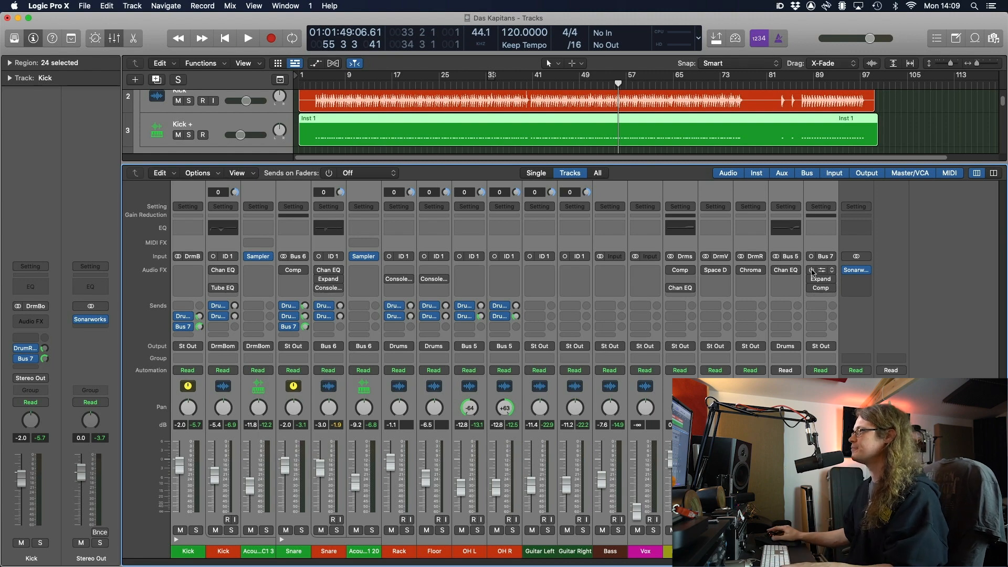
key(space)
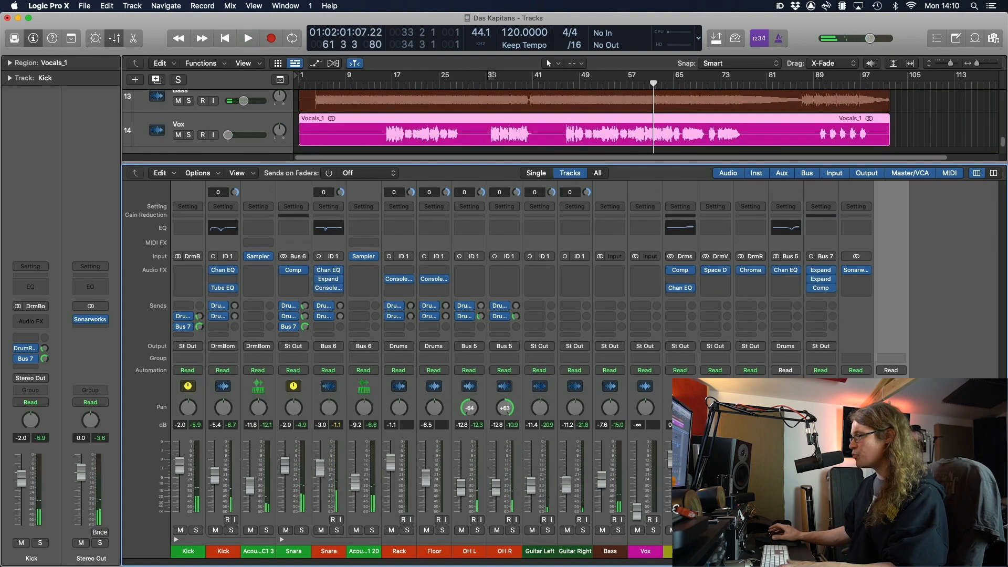
key(space)
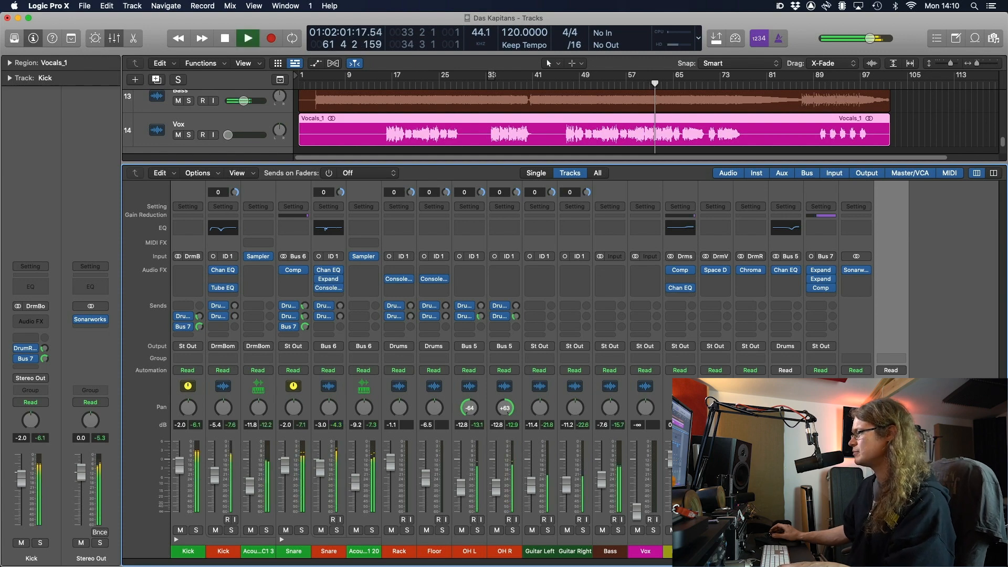
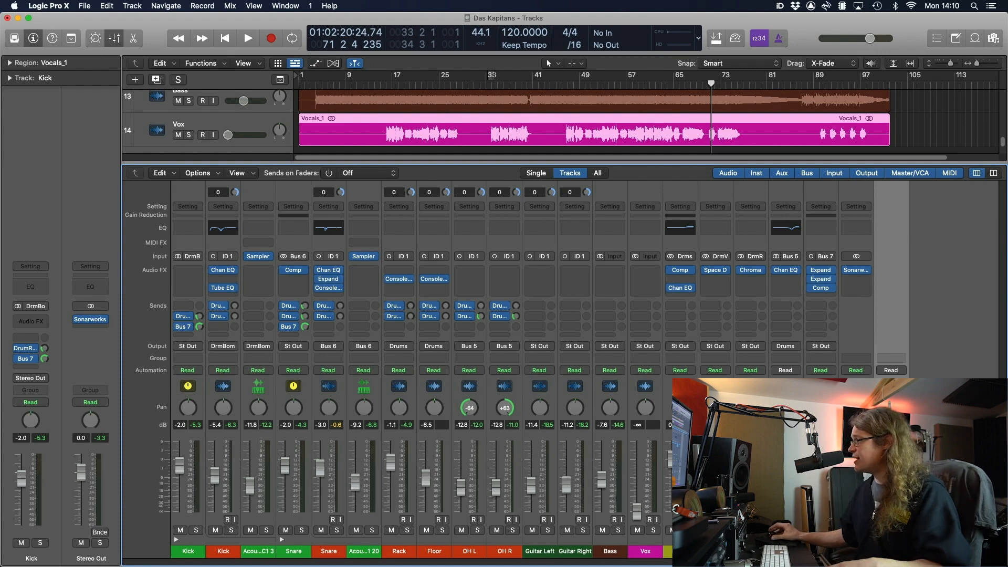
Open the overheads bus Channel EQ and loop bars 65–70 for playback
click(794, 530)
click(786, 271)
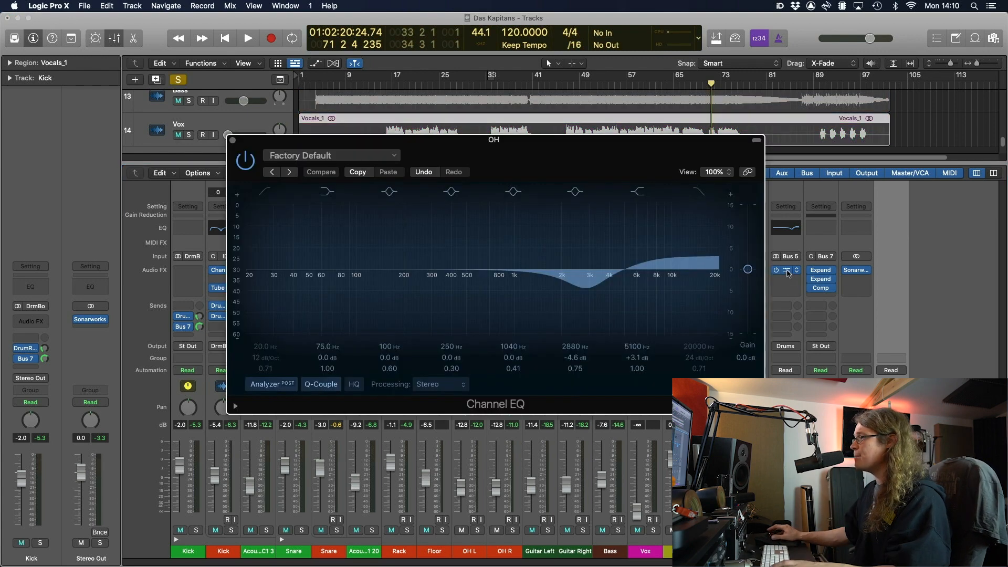
click(793, 530)
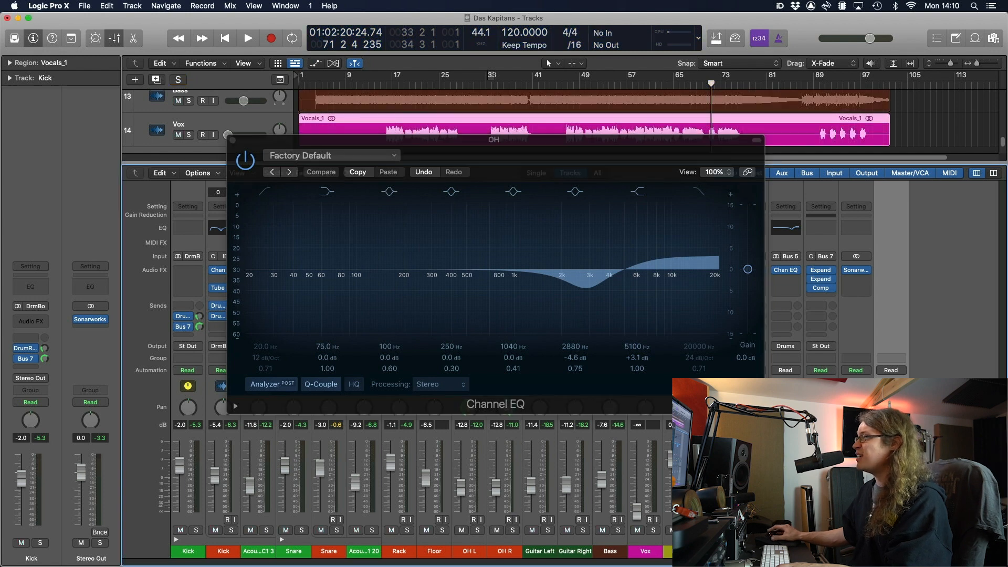
drag(675, 78, 703, 78)
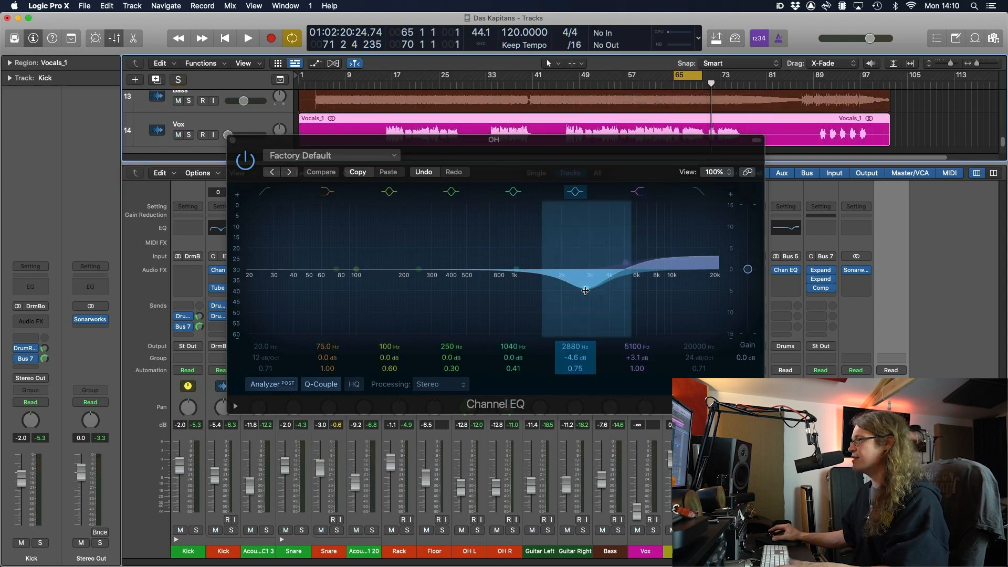
key(space)
Move the 2880 Hz dip to 3920 Hz/-8 dB and make a broad -4.8 dB dip at 595 Hz
drag(588, 292, 608, 302)
drag(421, 272, 478, 291)
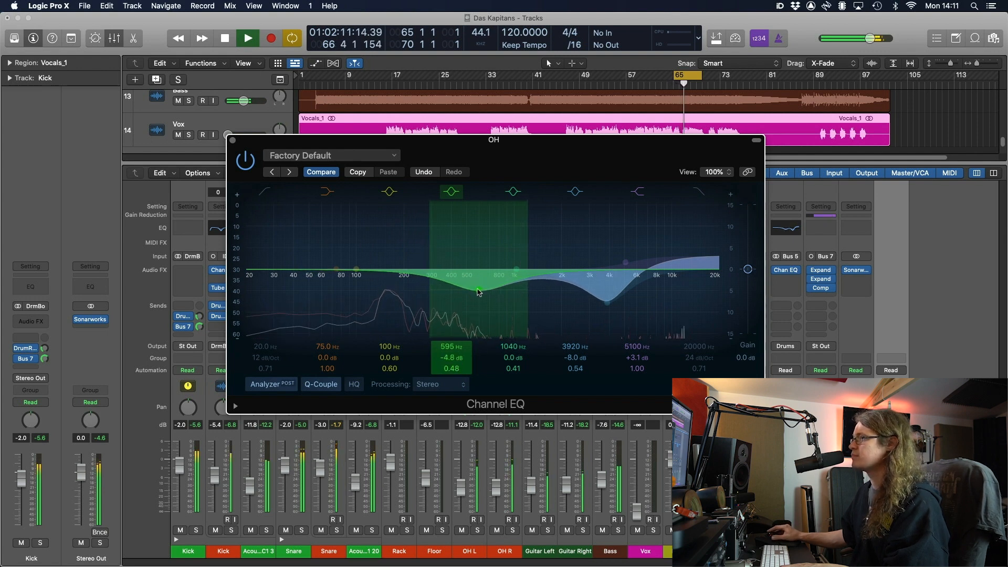
click(247, 162)
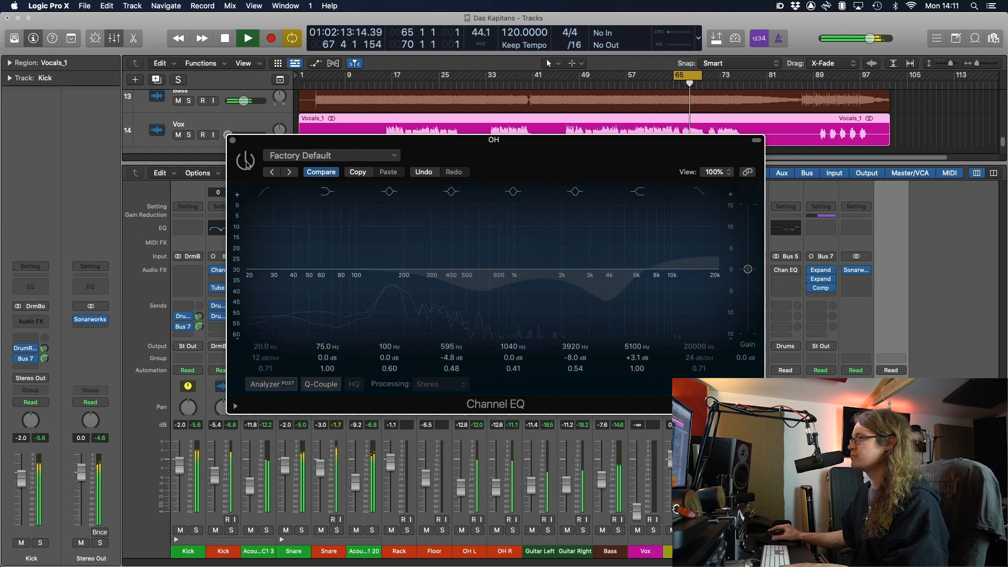
click(245, 161)
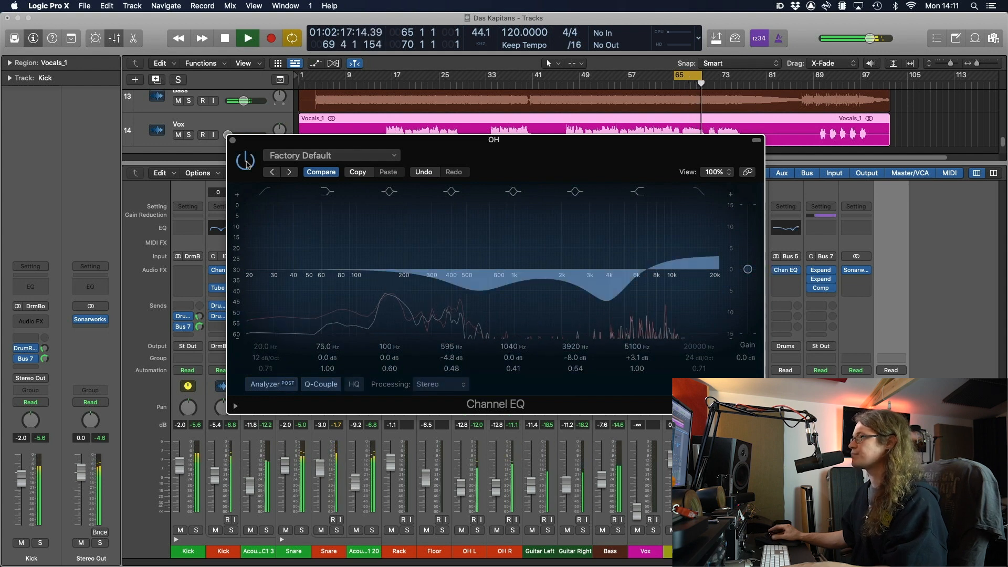
key(space)
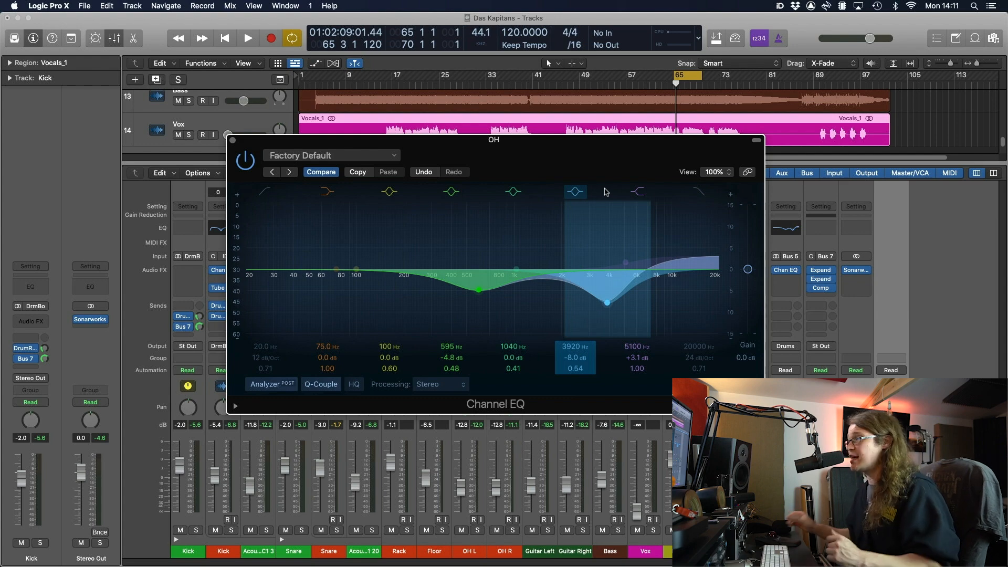
click(235, 142)
Insert a stereo Compressor on the DrumRoom channel
key(s)
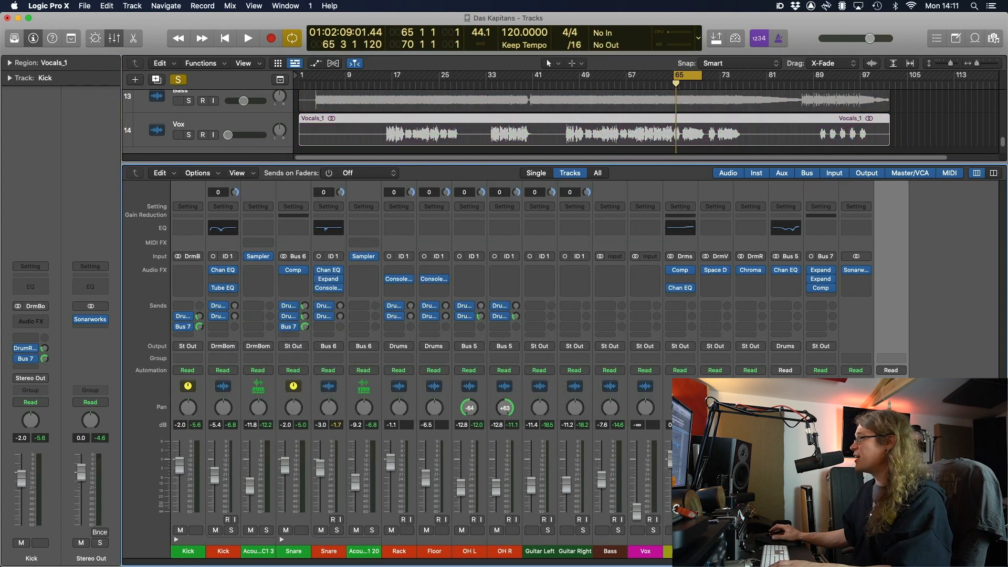
key(space)
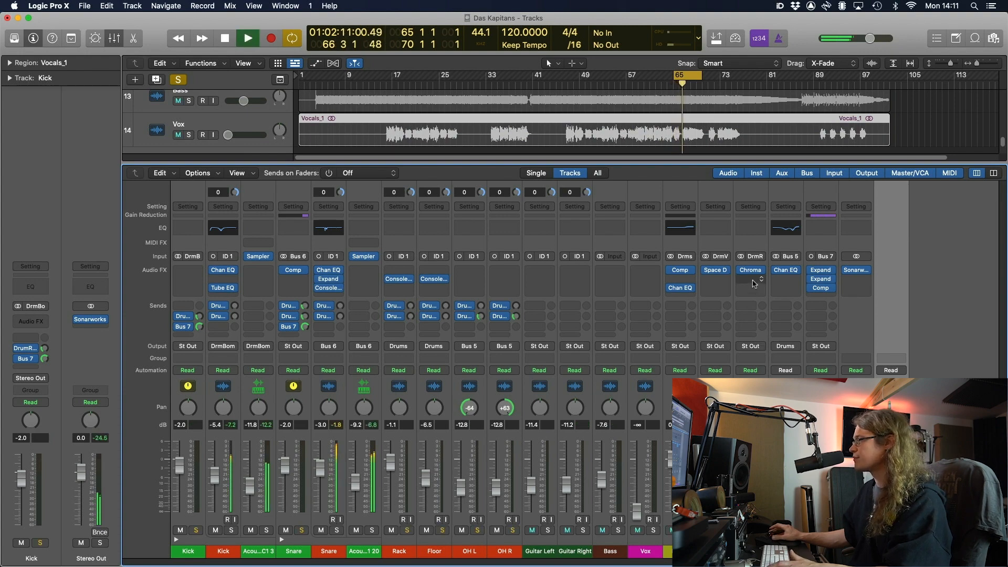
key(space)
click(754, 284)
mouse_move(799, 300)
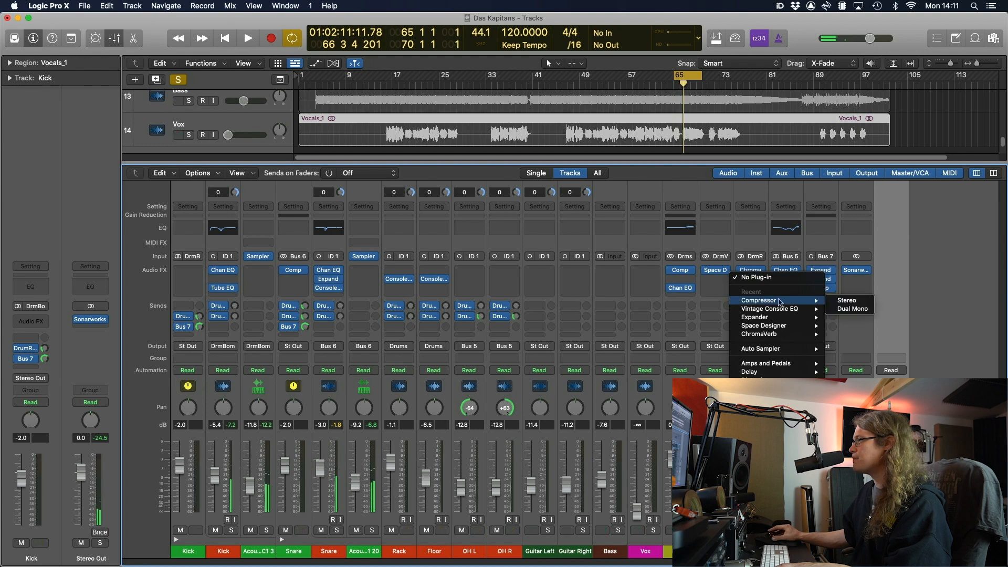
click(831, 301)
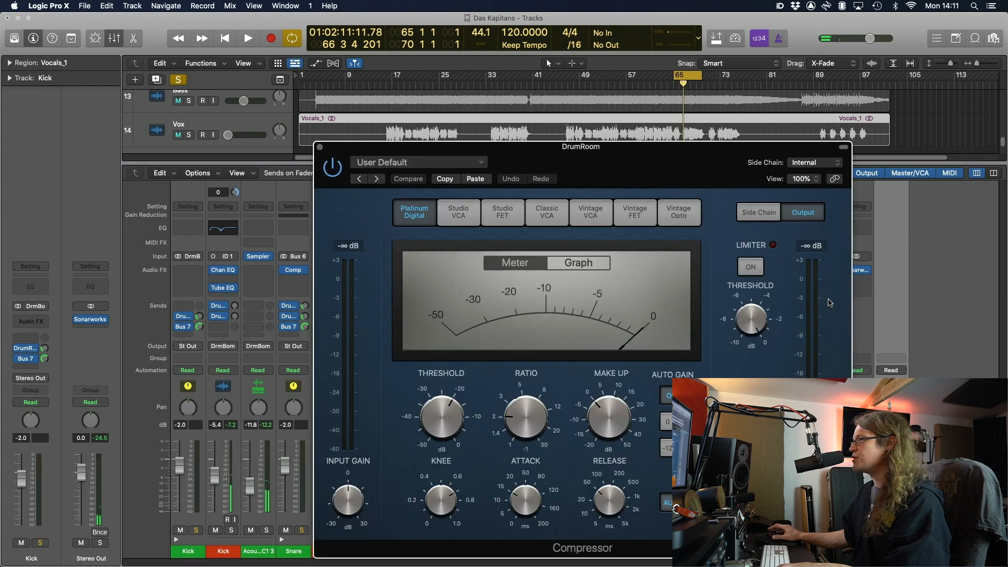
Use the Studio VCA model with 3.1:1 ratio, manual 370 ms release and 0 dB threshold
click(592, 220)
click(633, 217)
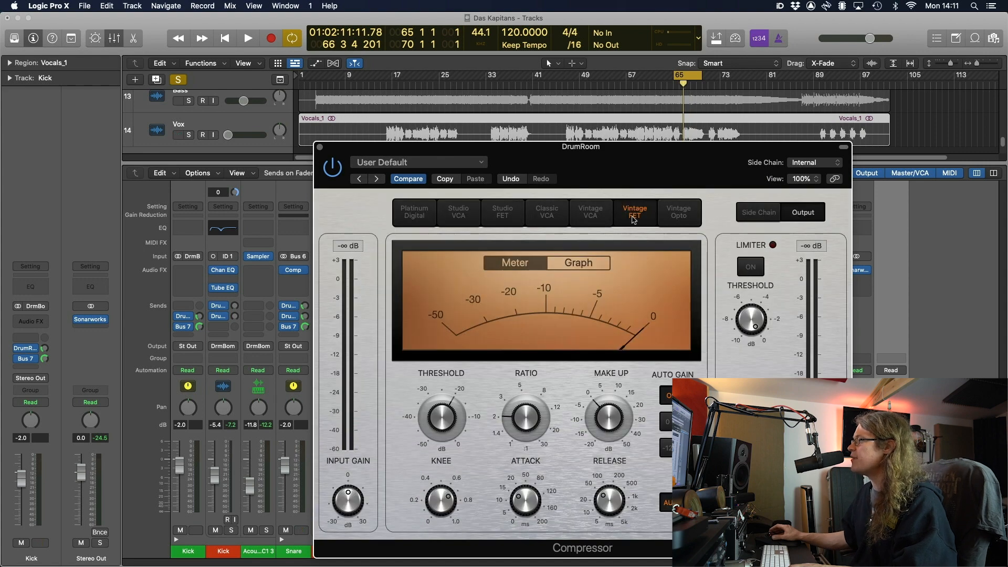
click(679, 211)
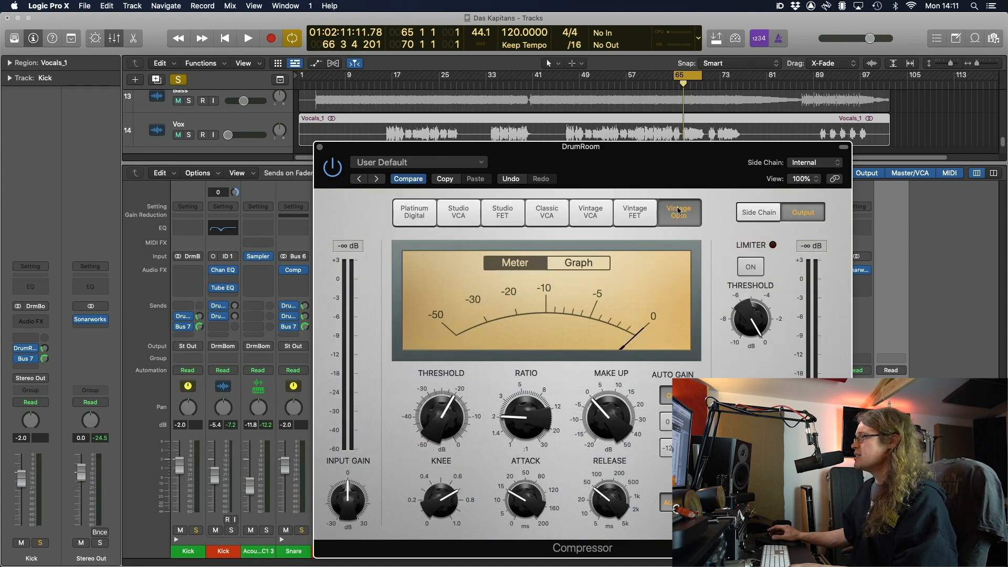
click(470, 219)
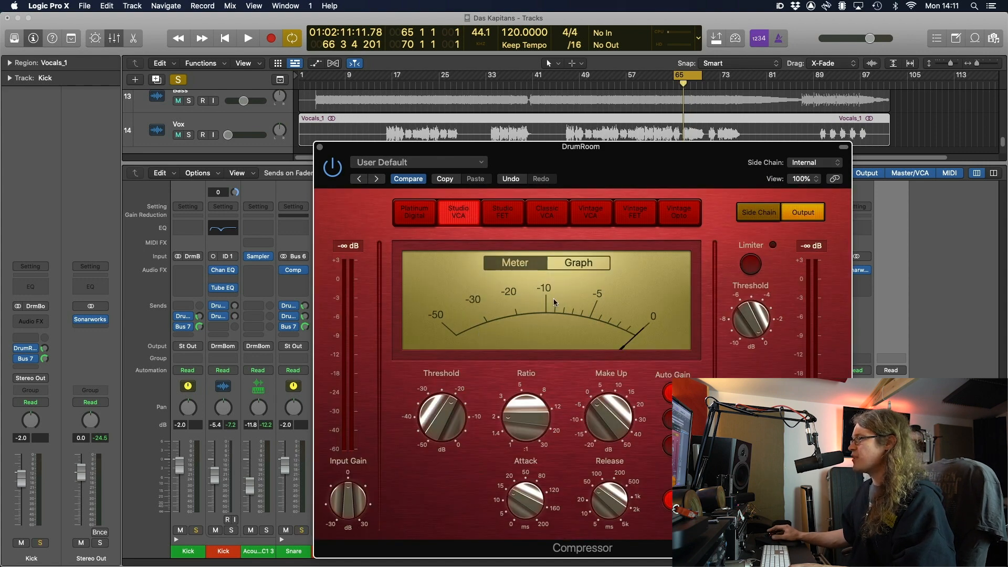
drag(529, 422, 536, 390)
click(672, 501)
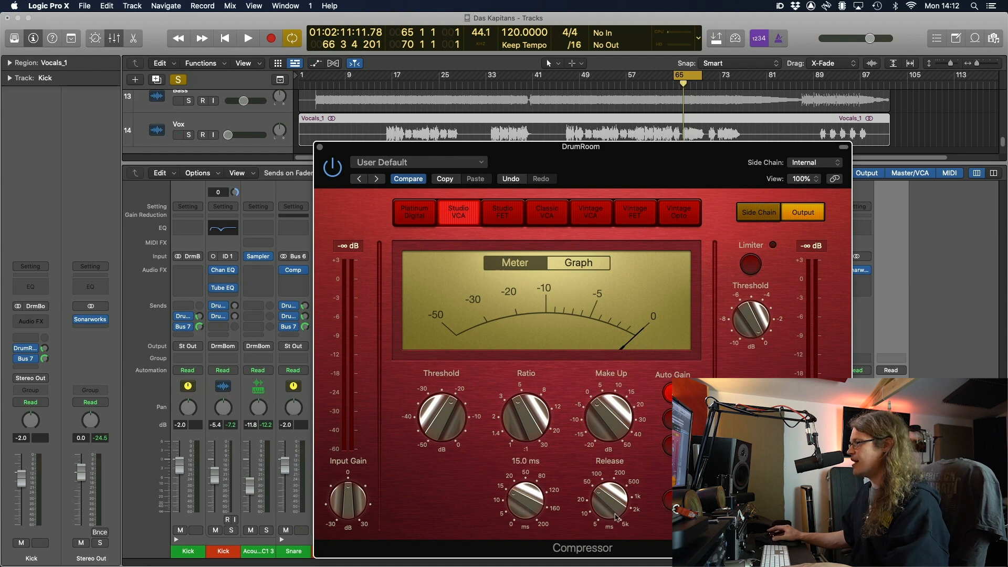
drag(616, 517, 618, 467)
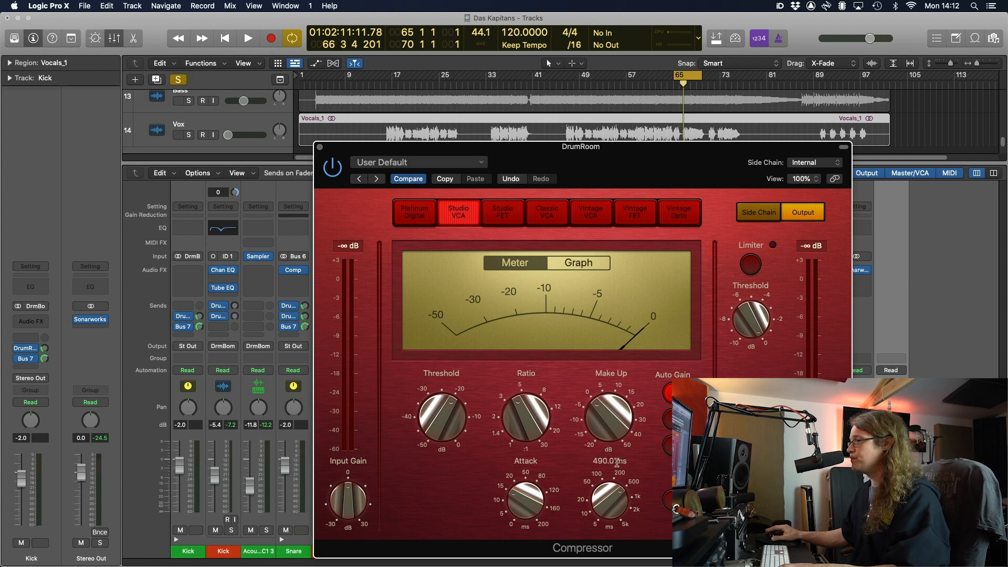
drag(462, 418, 499, 264)
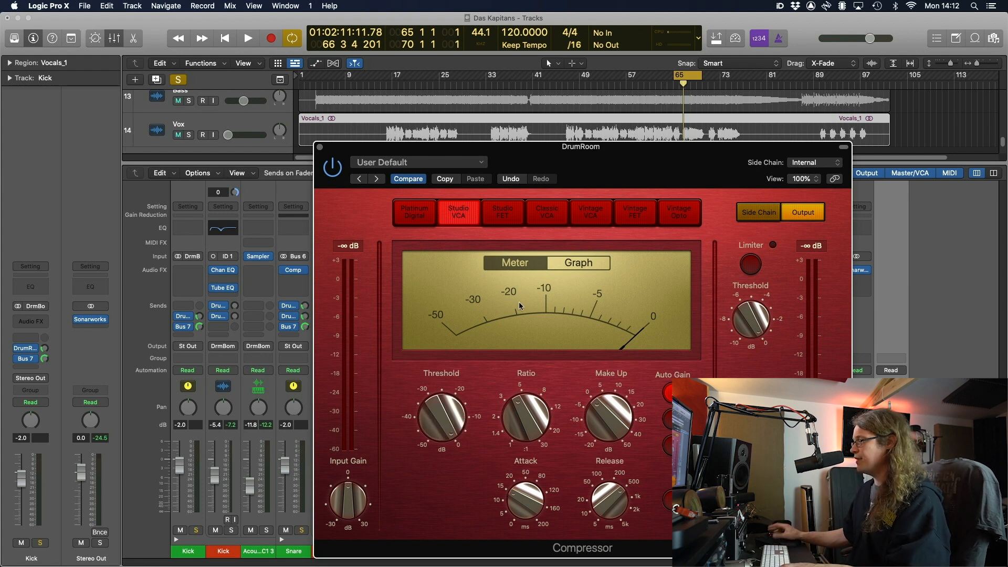
While playing, lower the threshold to -4.5 dB and raise the ratio to about 5:1, checking against bypass
key(space)
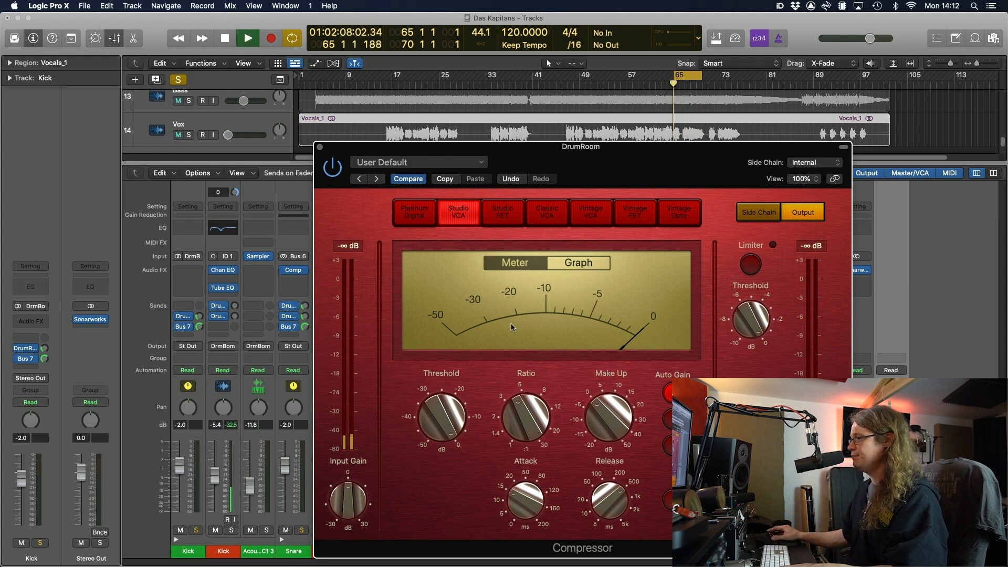
drag(450, 419, 469, 540)
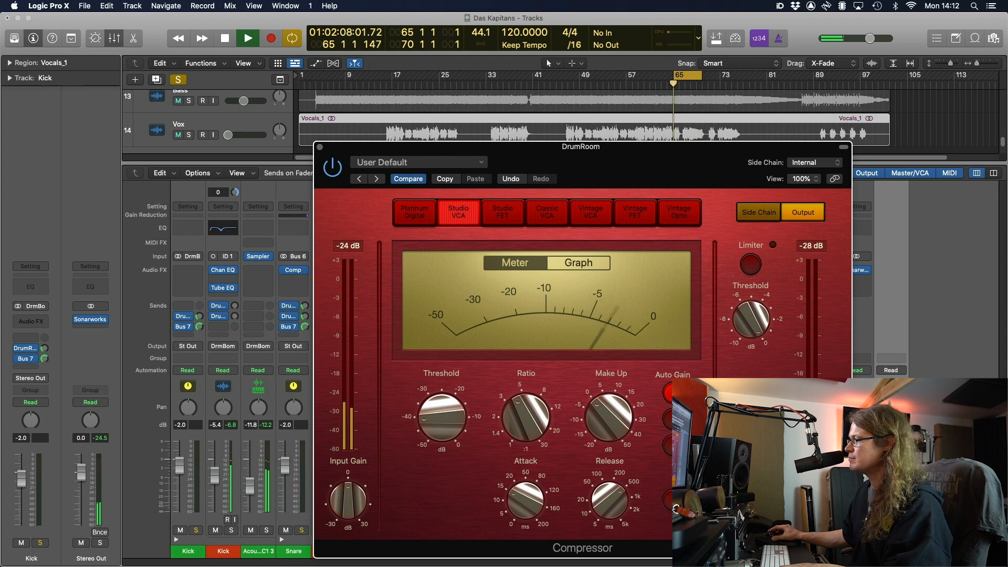
click(333, 168)
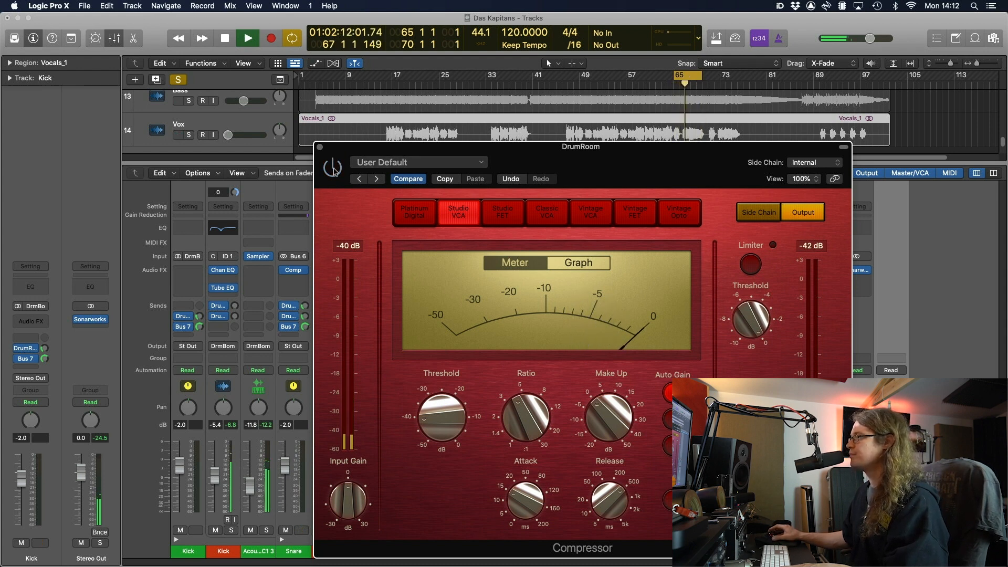
click(333, 168)
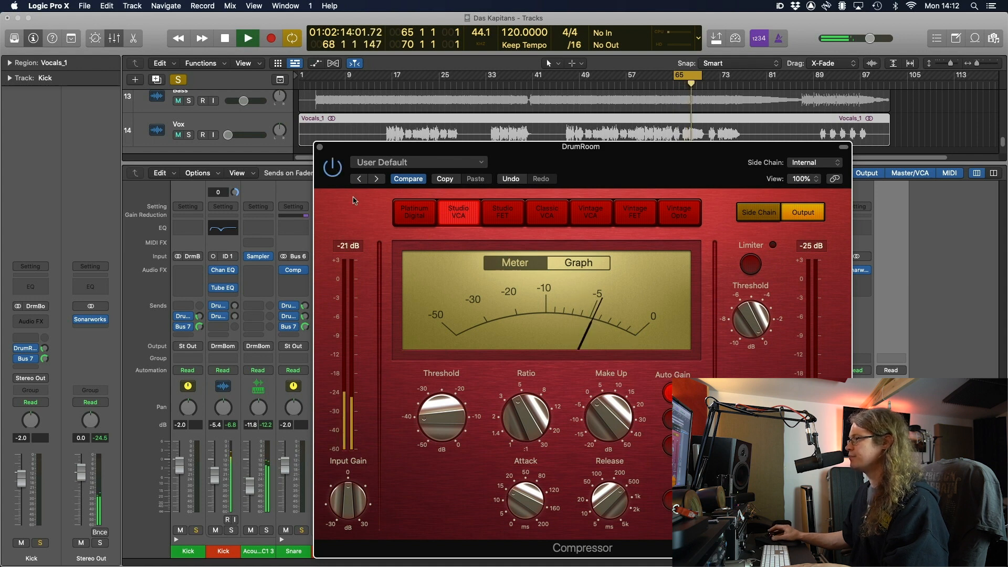
drag(517, 441, 518, 420)
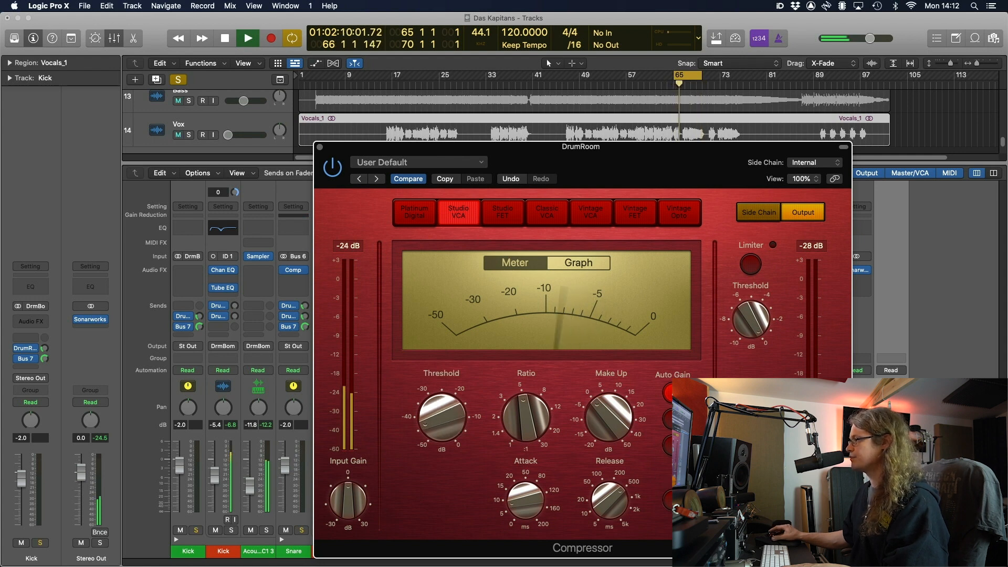
click(333, 171)
click(334, 170)
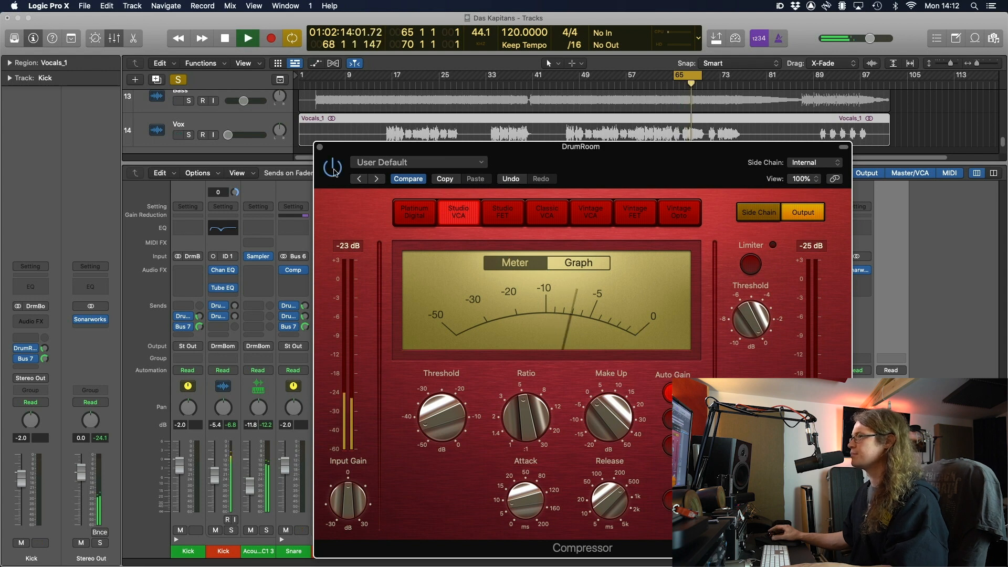
key(space)
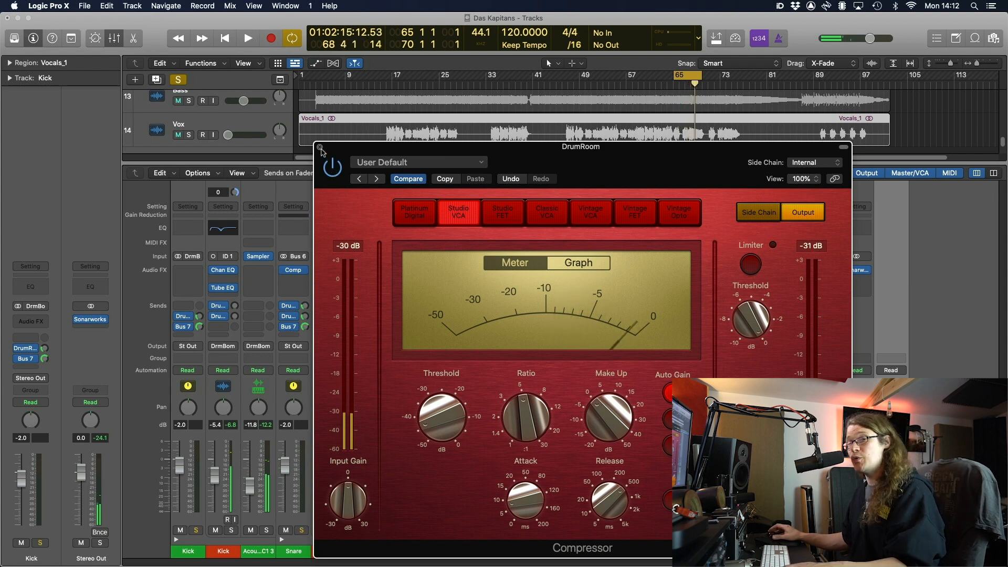
Compare against the original settings, close the DrumRoom compressor and clear all solos
click(405, 180)
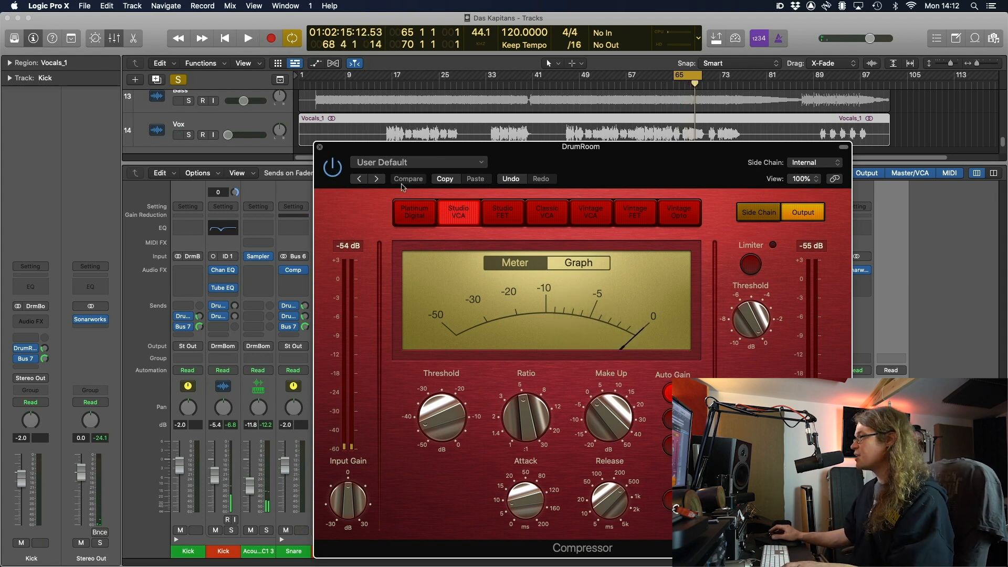
click(406, 181)
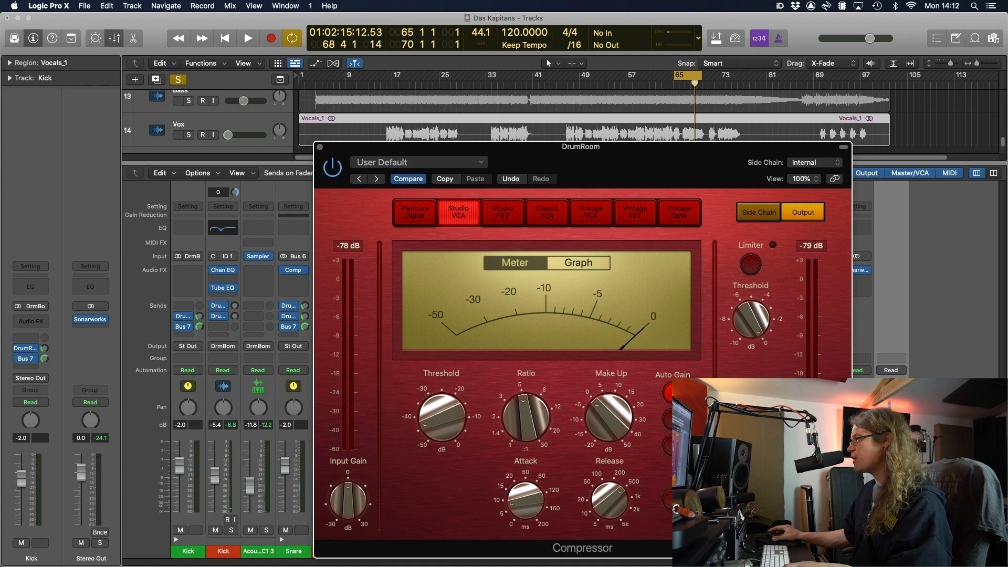
click(320, 147)
key(ctrl+alt+super+s)
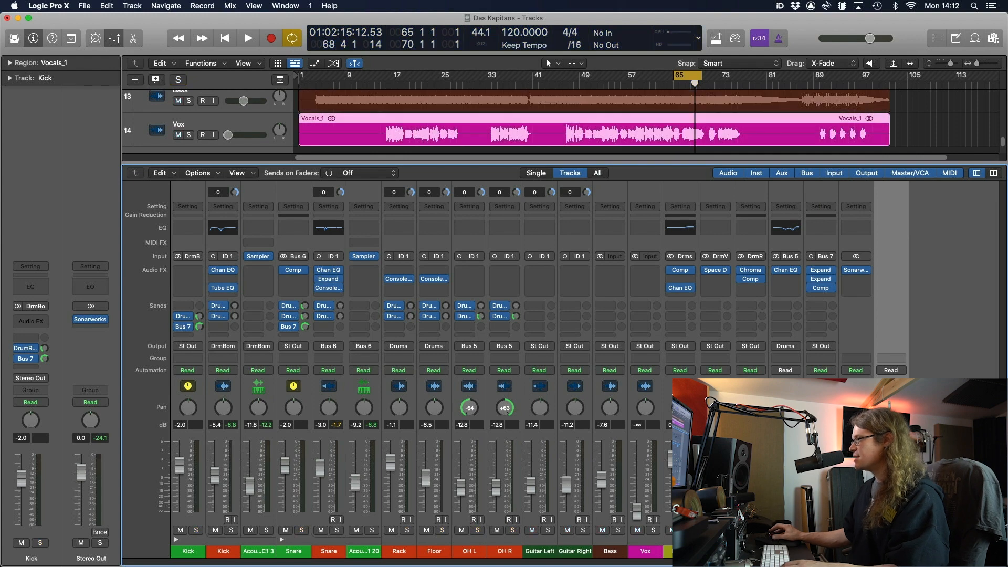
Save the project and mute the Bass and Vox tracks, auditioning from bar 65
key(super+s)
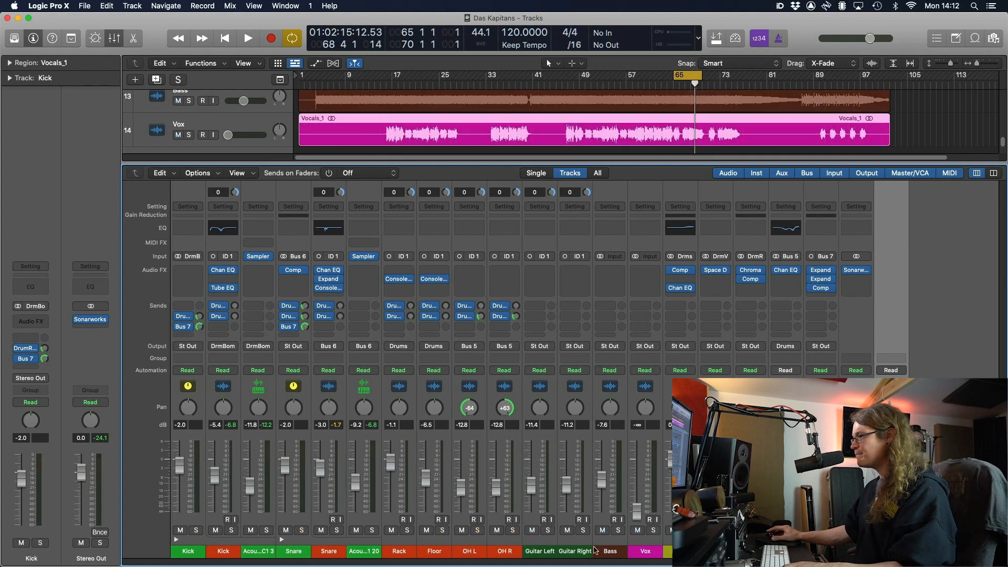
click(601, 531)
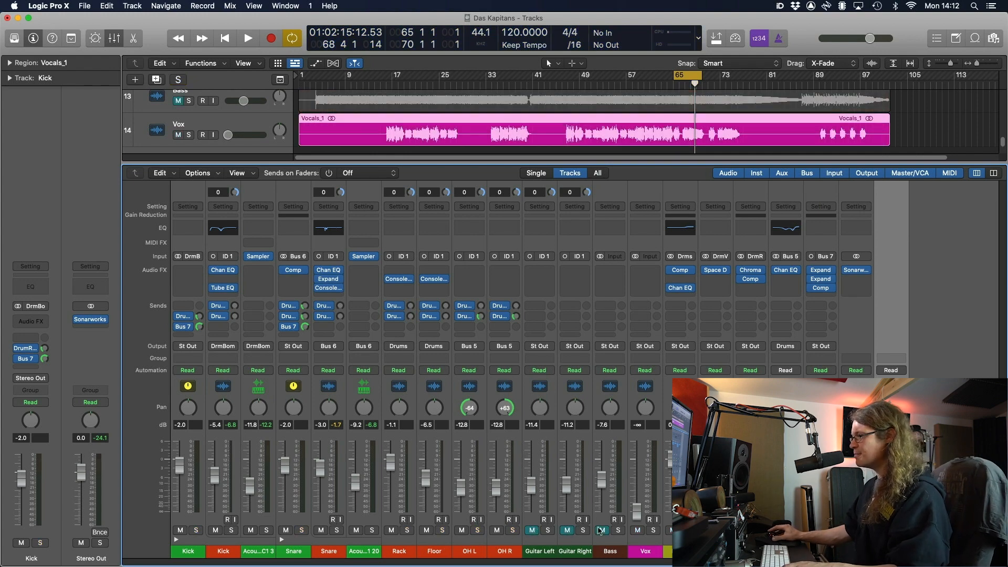
click(636, 531)
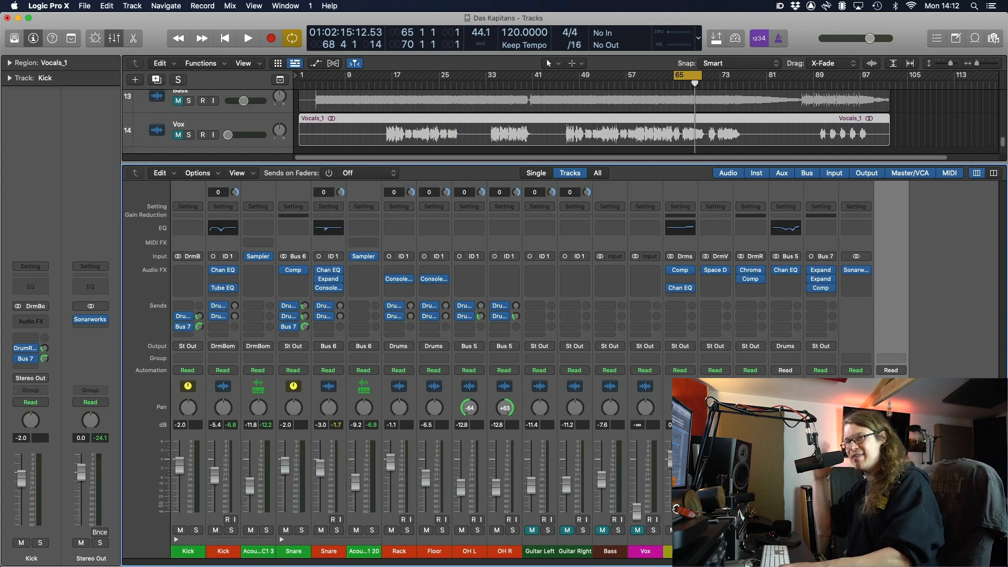
key(space)
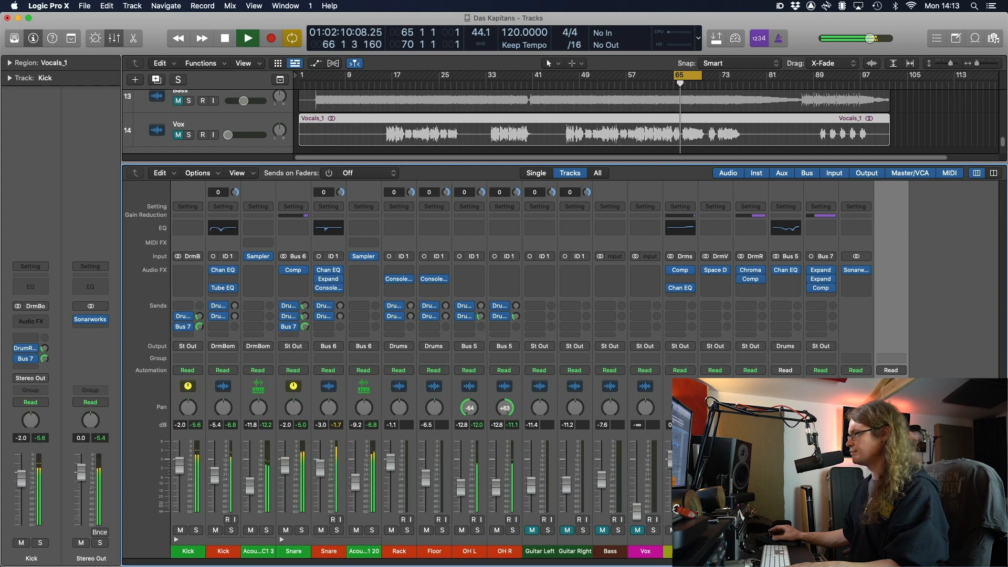
key(space)
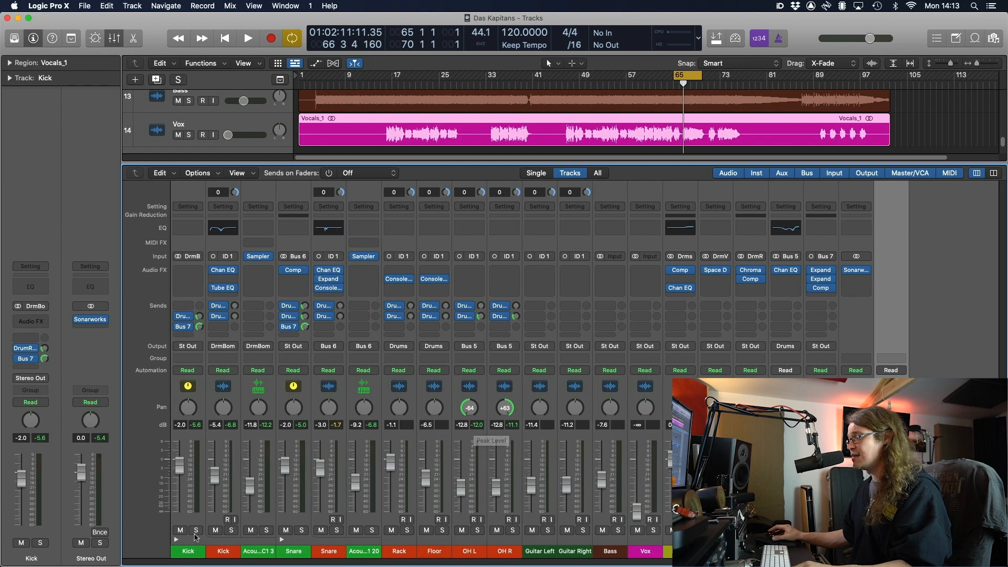
Select strips Kick through Bus 7 and pull all their faders down to -∞
click(189, 553)
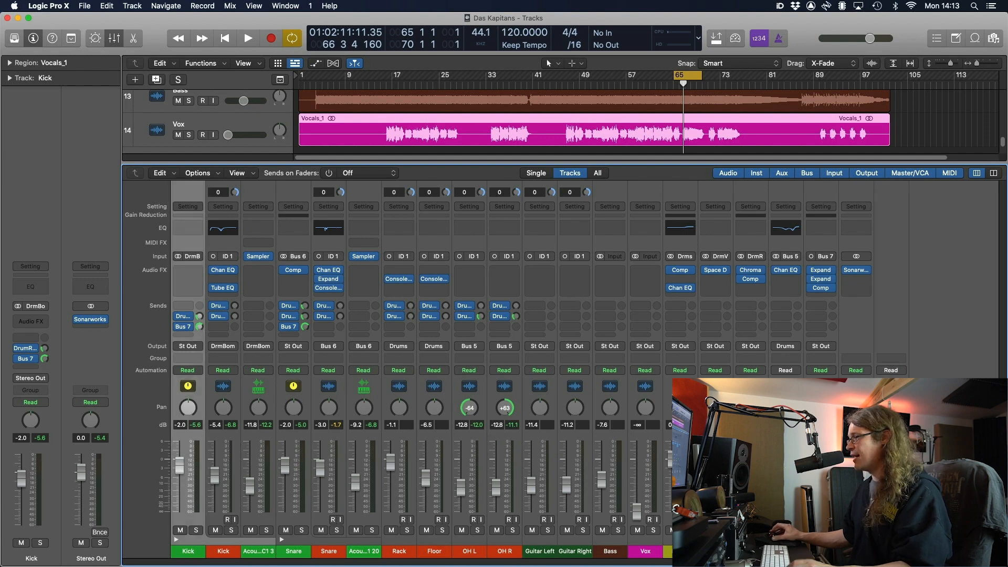
shift+click(820, 551)
drag(812, 464, 812, 517)
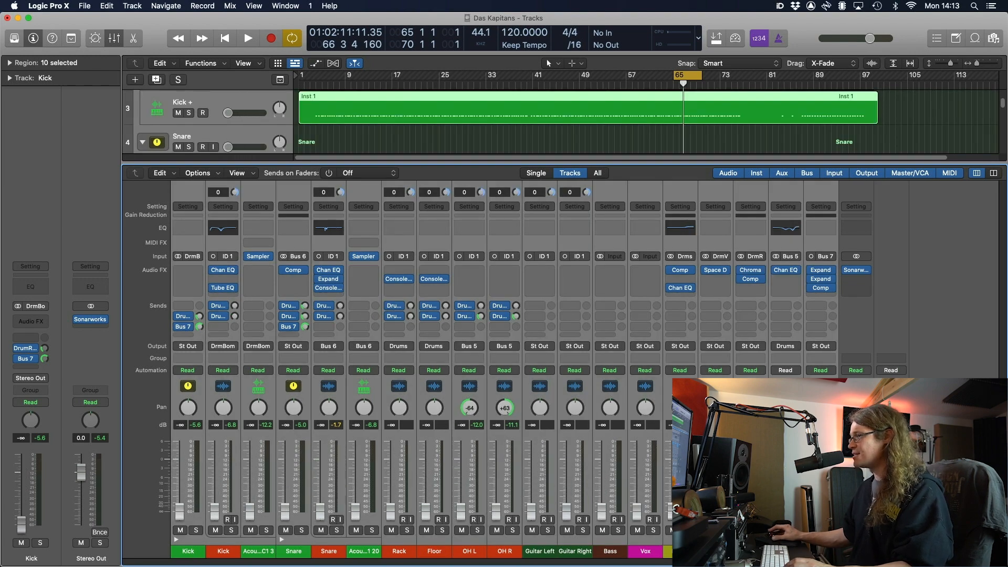
Save the project and reset the Kick and Snare faders to 0 dB
click(953, 472)
key(super+s)
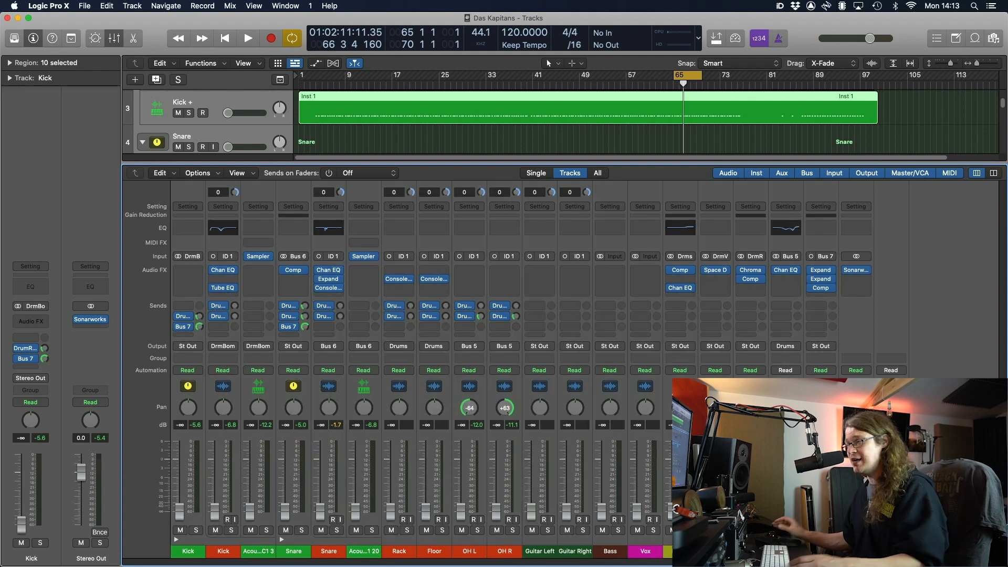
alt+click(284, 515)
alt+click(184, 516)
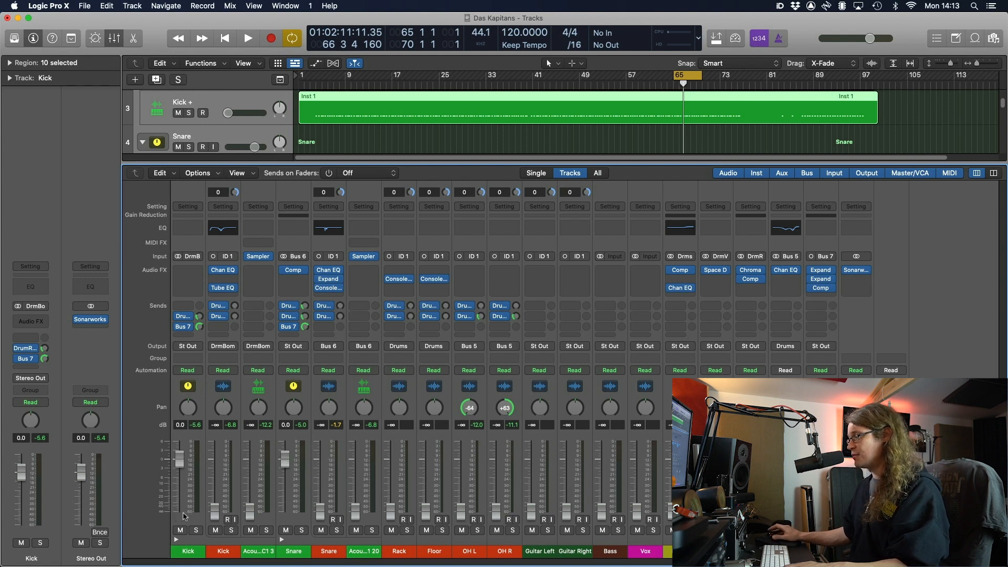
Raise the OH L and OH R faders together to about -9 dB
click(480, 550)
shift+click(503, 551)
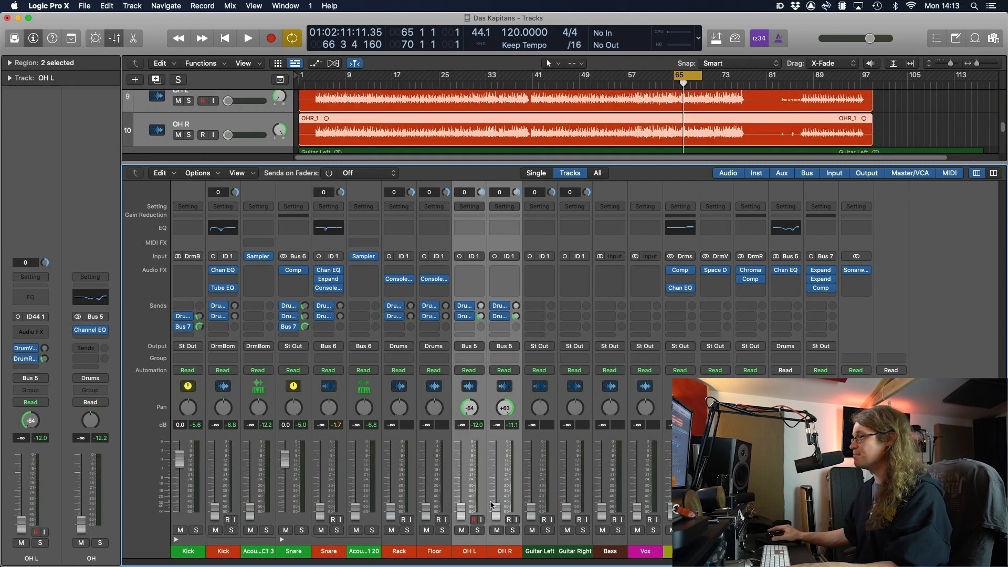
key(space)
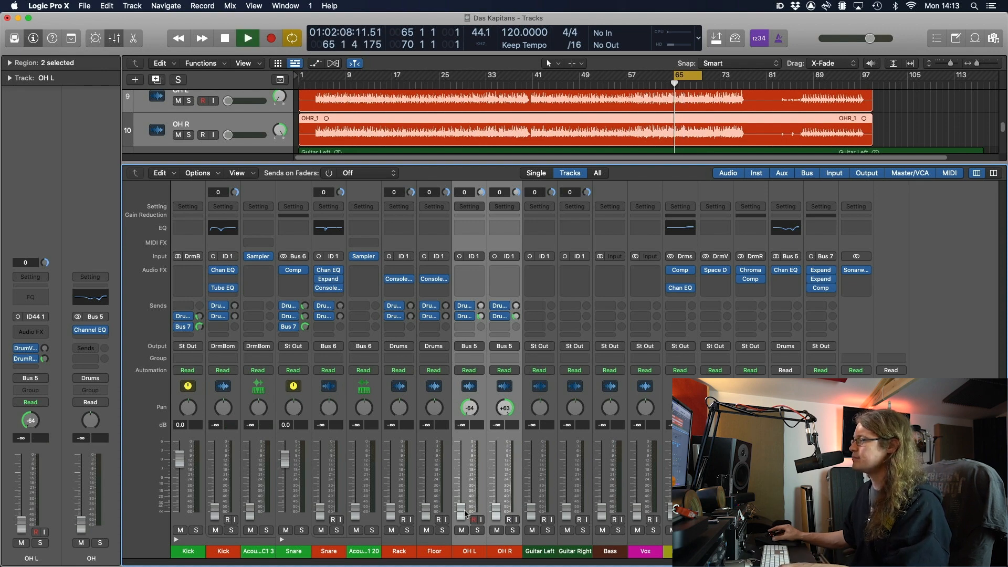
drag(465, 514, 462, 495)
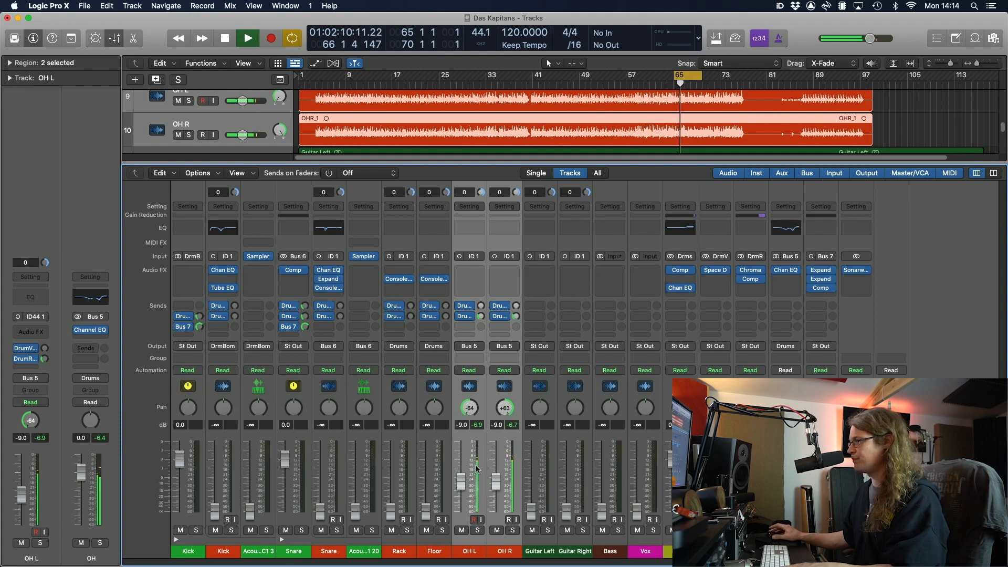
key(space)
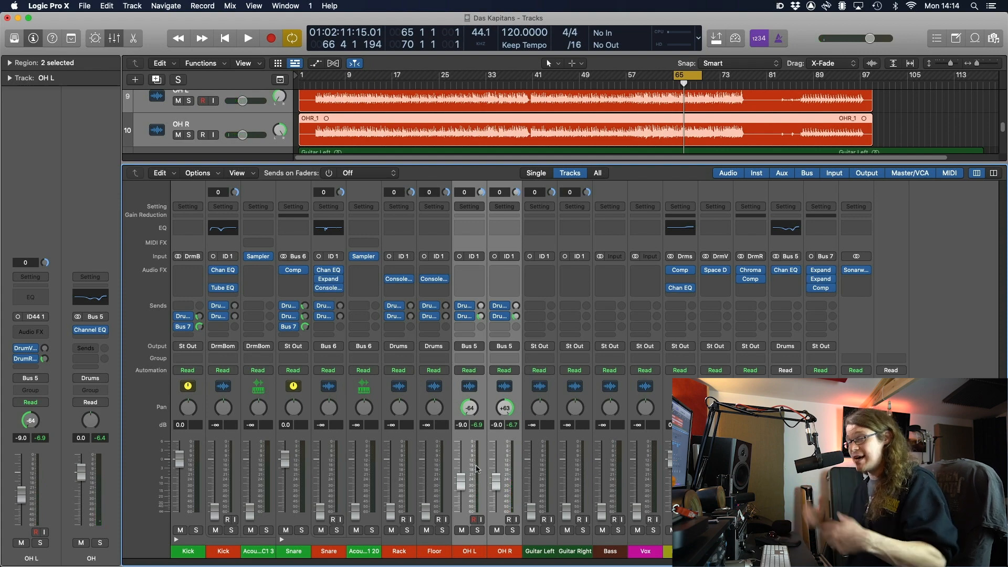
Bring up the Kick mic, both snares to -9.6 dB, and the Rack/Floor toms to about -7 dB
key(space)
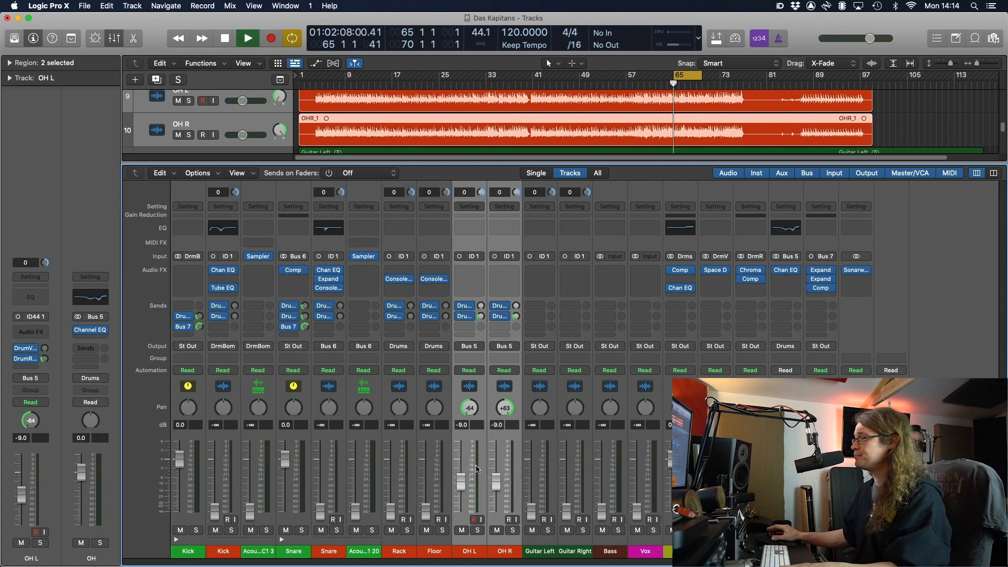
drag(217, 517, 217, 487)
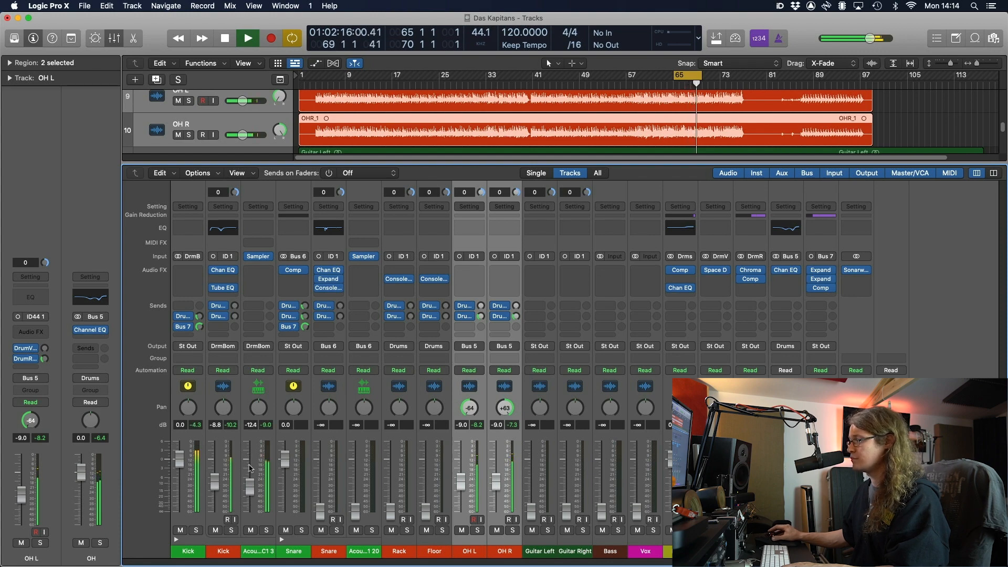
click(329, 551)
shift+click(364, 550)
drag(355, 512, 356, 480)
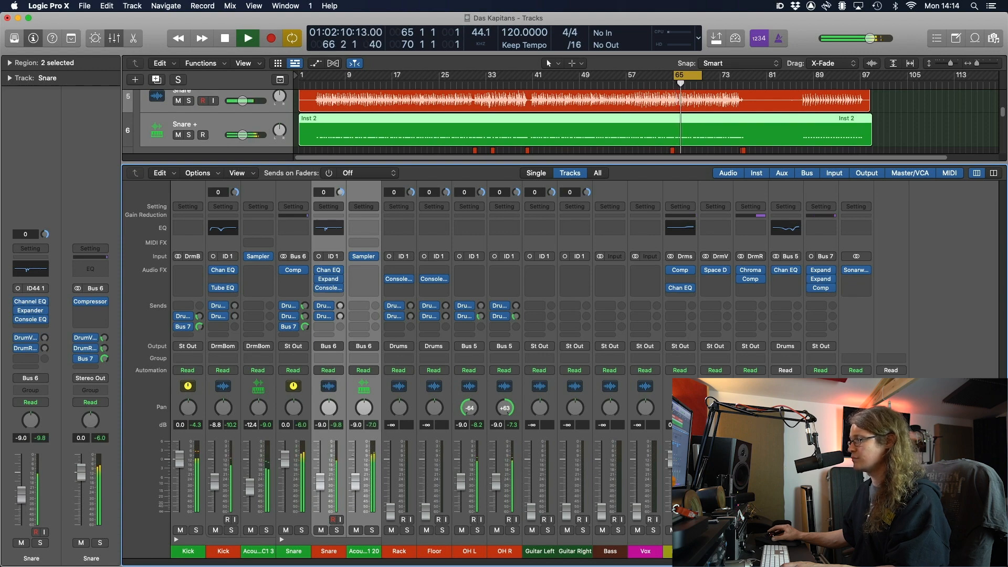
click(389, 513)
shift+click(434, 550)
drag(425, 517, 425, 479)
Turn off cycle and play from around bar 30, zoomed in on the playhead
click(473, 85)
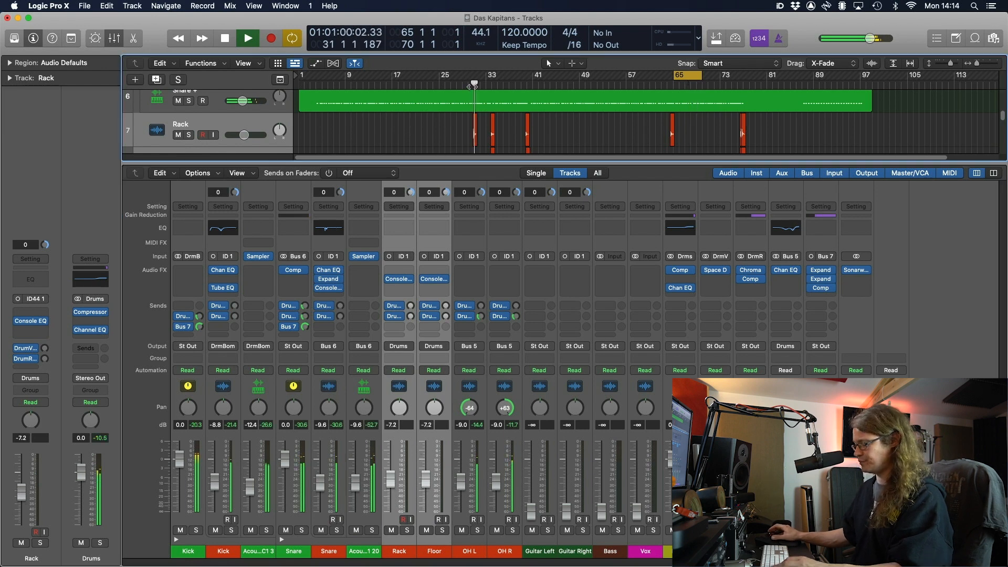
key(c)
click(469, 85)
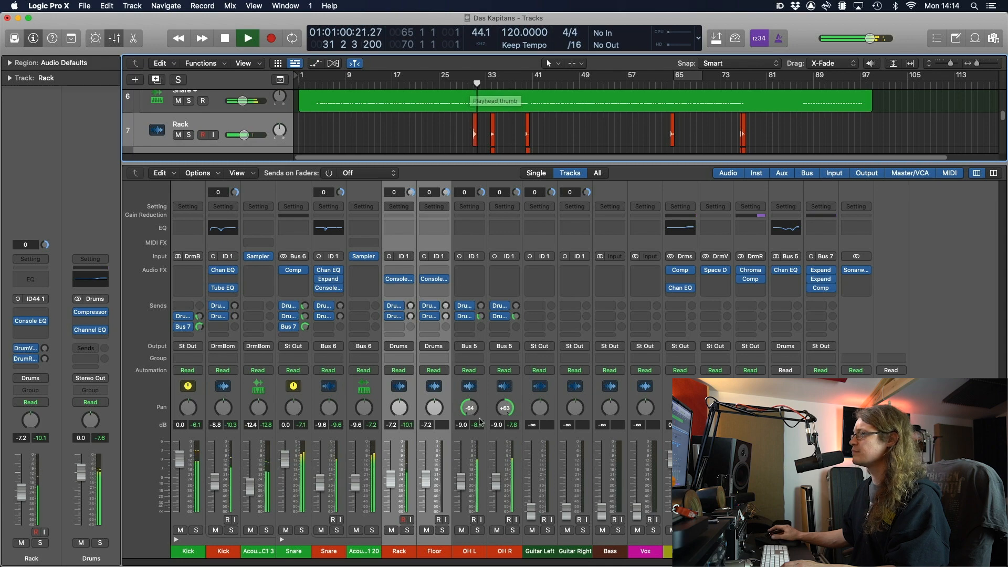
key(super+Right)
key(super+Right)
key(super+Right)
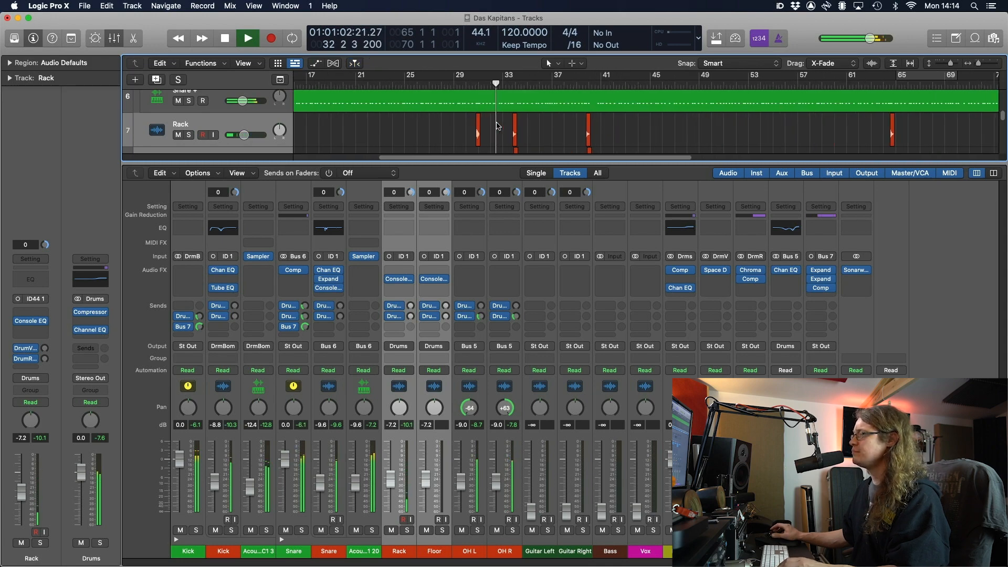
Hide the mixer and zoom in closely on bars 30–34
key(x)
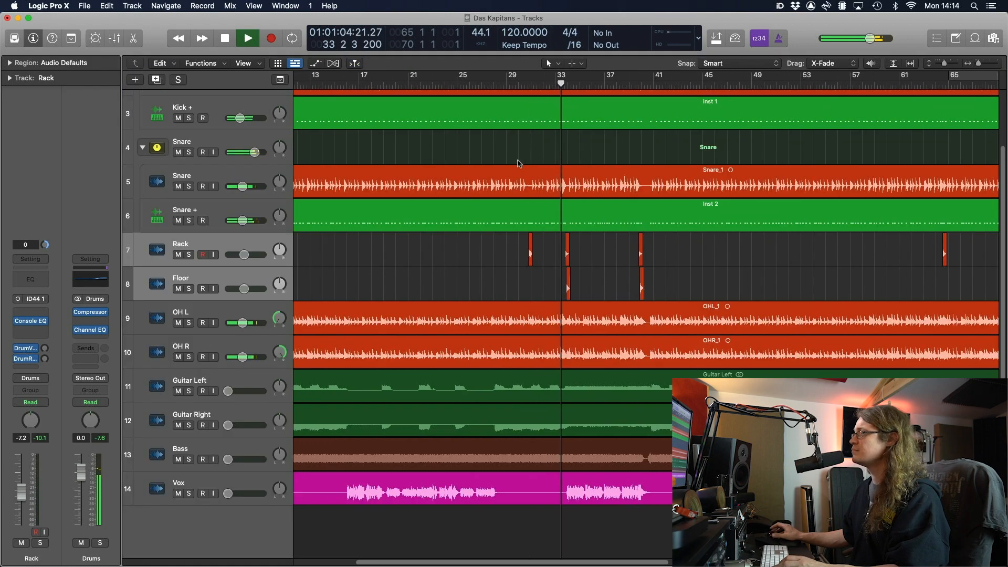
key(super+Right)
key(super+Right)
key(super+Right)
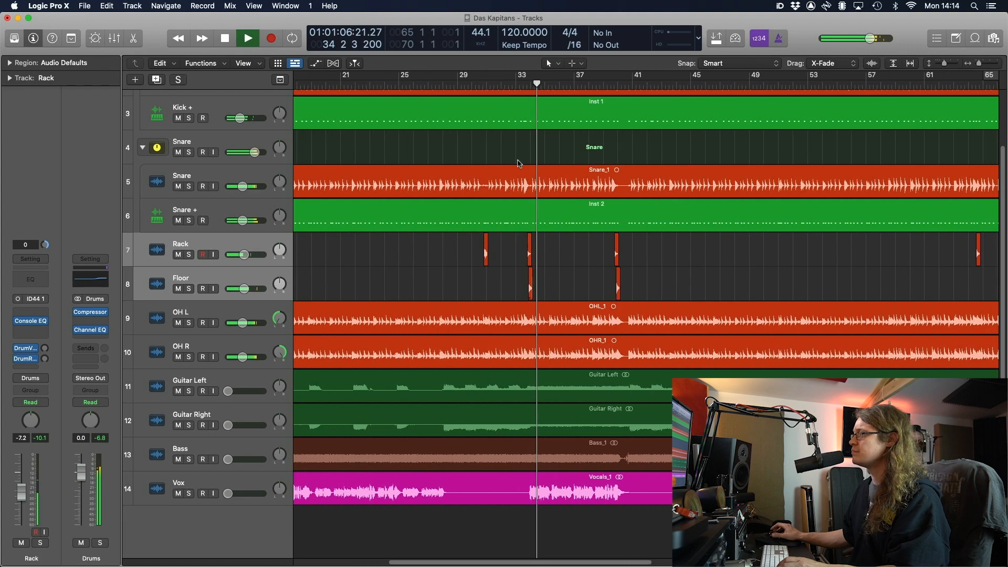
key(space)
click(453, 81)
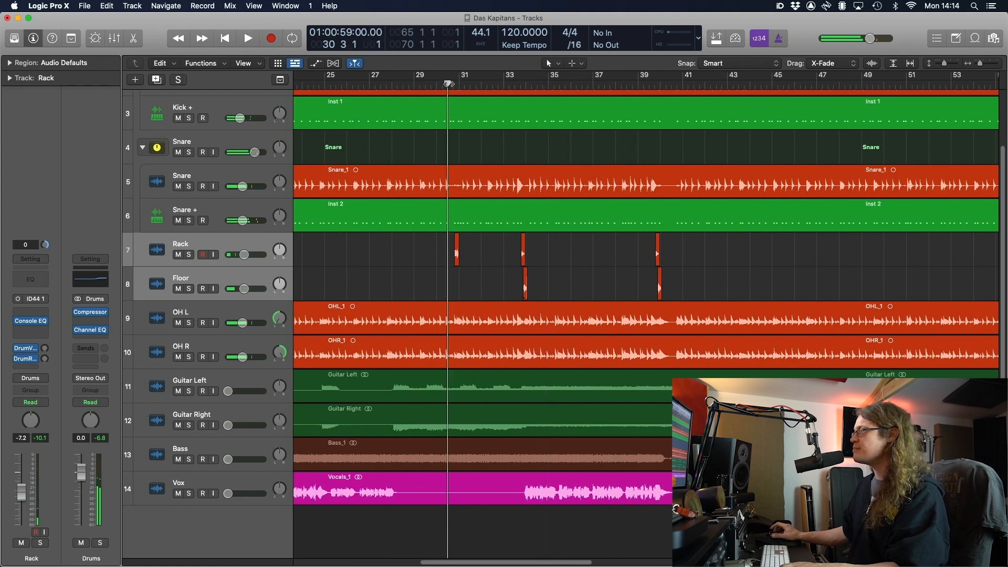
scroll(474, 162, up, 5)
key(super+Right)
key(super+Right)
key(super+Right)
key(super+Right)
key(super+Right)
key(super+Right)
key(super+Right)
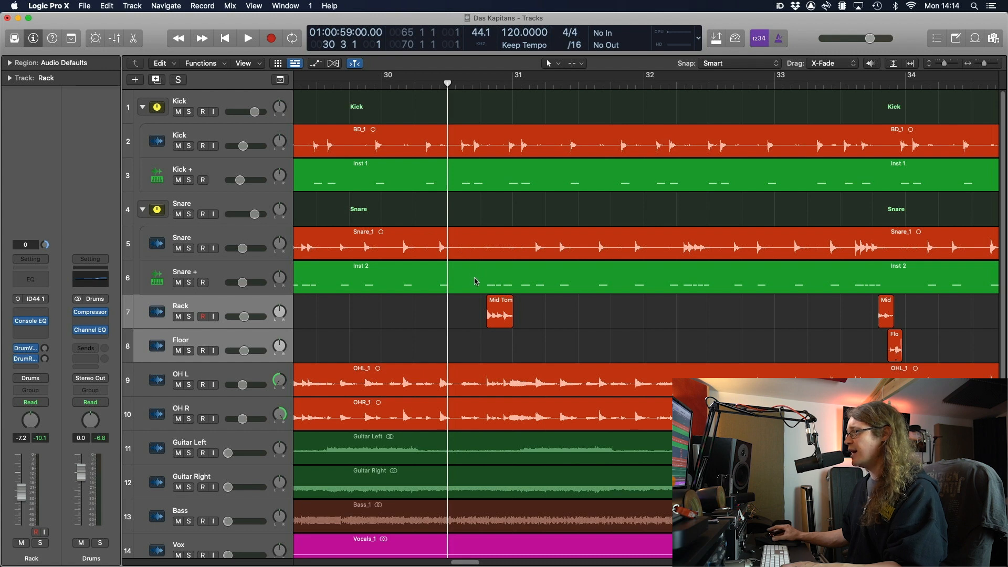
Delete three marquee-marked slices of the Snare + Inst 2 region around bars 31–32
drag(474, 281, 517, 283)
key(Delete)
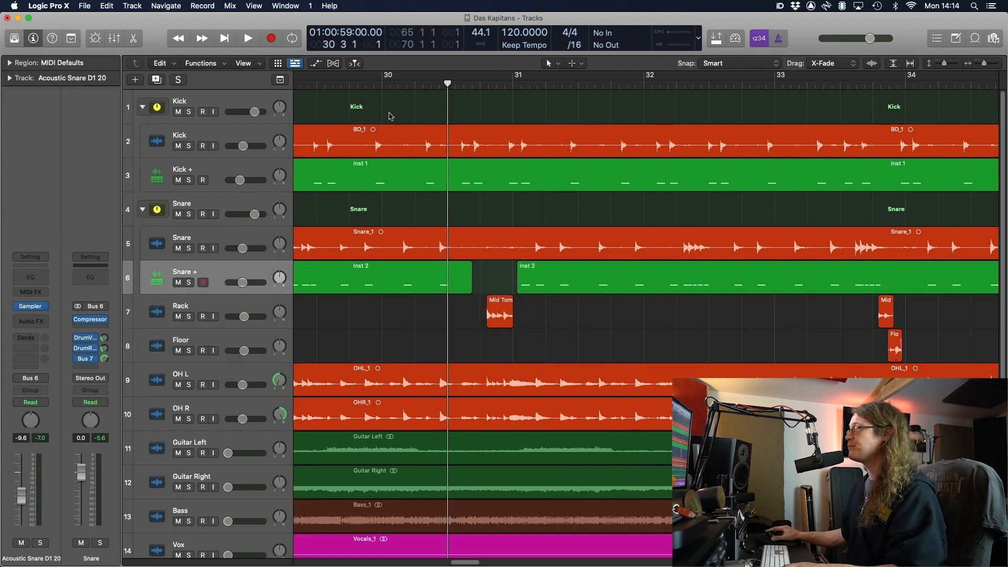
click(383, 85)
key(space)
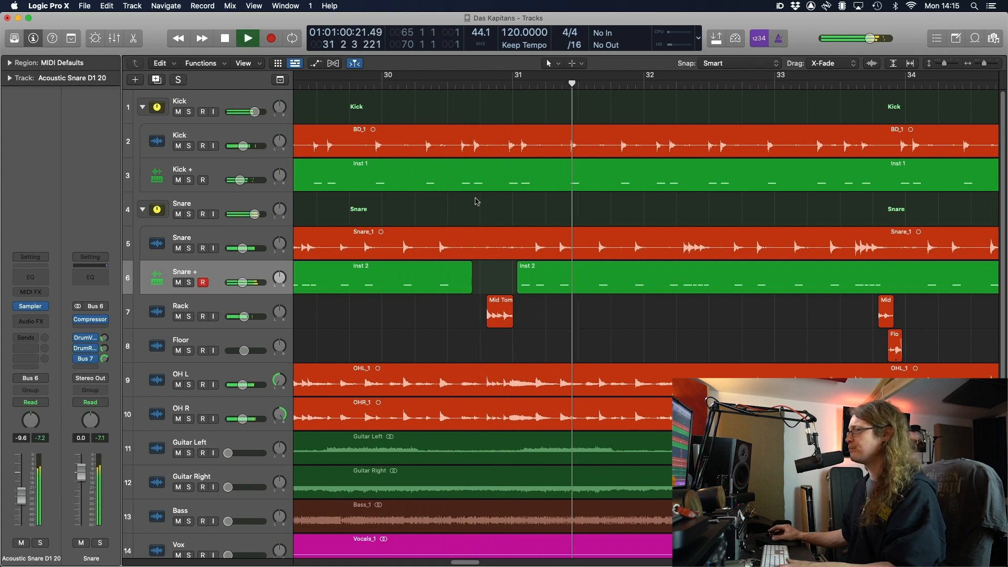
key(space)
drag(517, 283, 534, 286)
key(Delete)
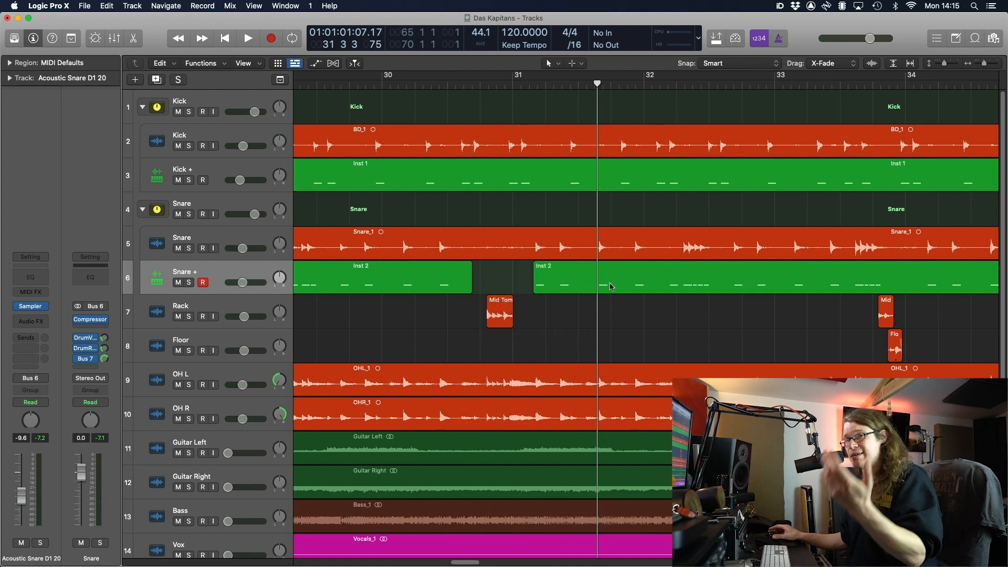
drag(660, 280, 681, 279)
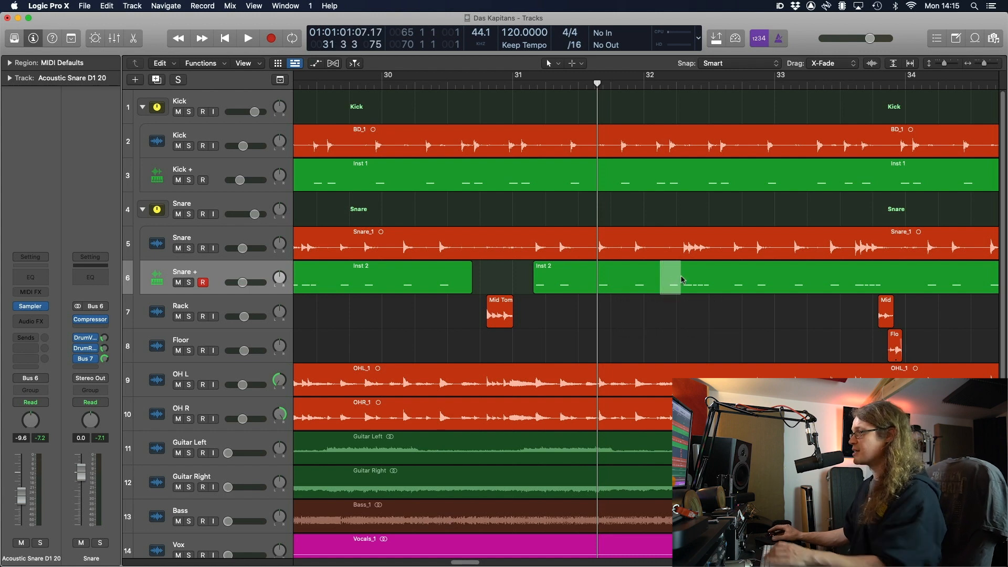
key(Delete)
Play back from just before bar 28 and zoom the timeline out
scroll(608, 298, left, 5)
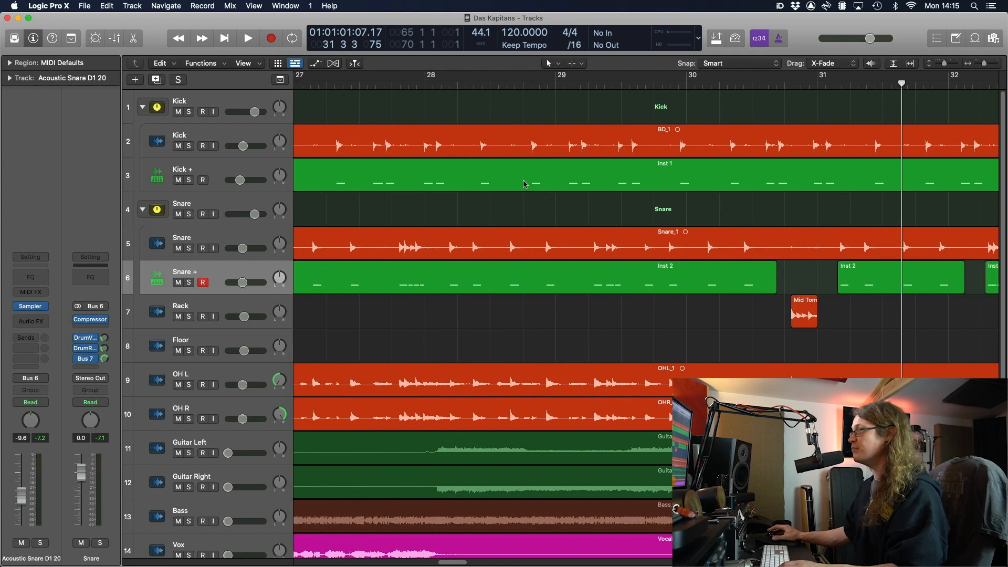
click(449, 84)
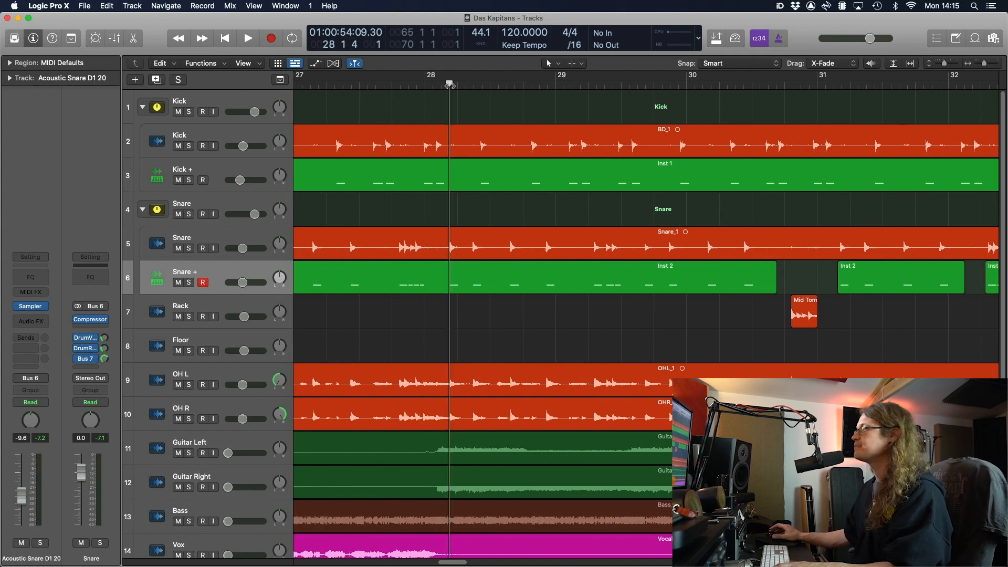
key(space)
key(super+Left)
key(super+Left)
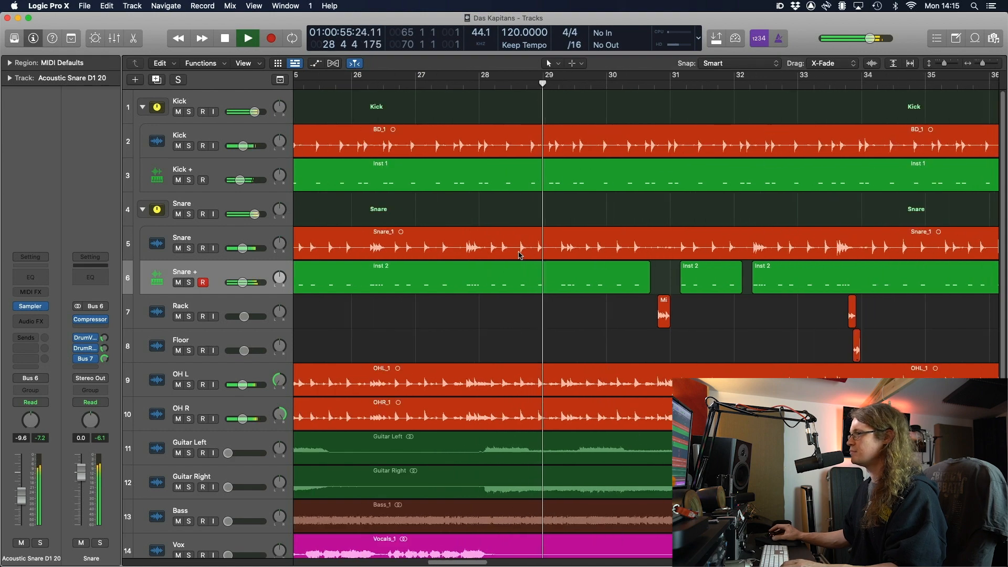
key(super+Left)
key(super+Left)
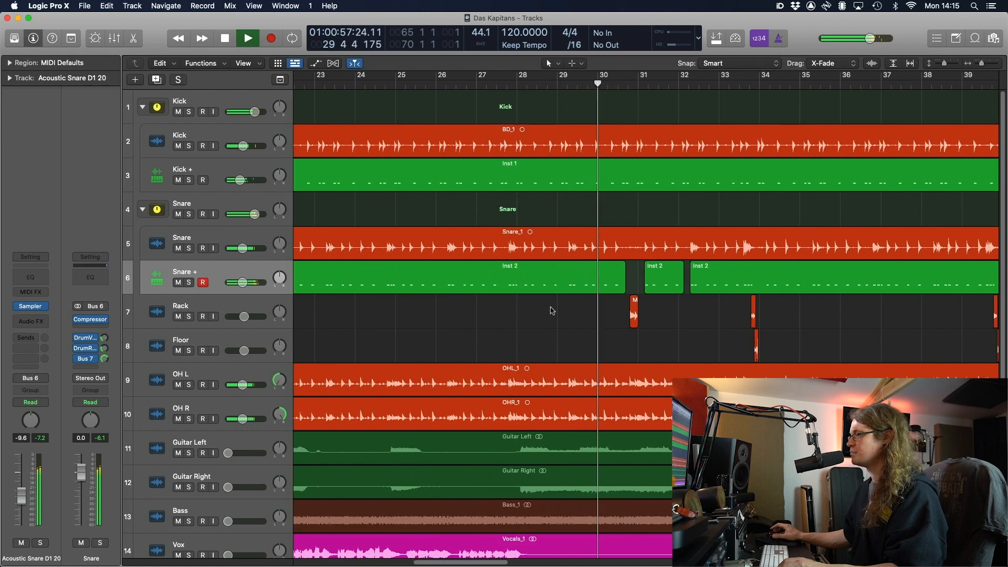
Raise Guitar Left and Right together to about -8 dB and the Bass to -10 dB
key(x)
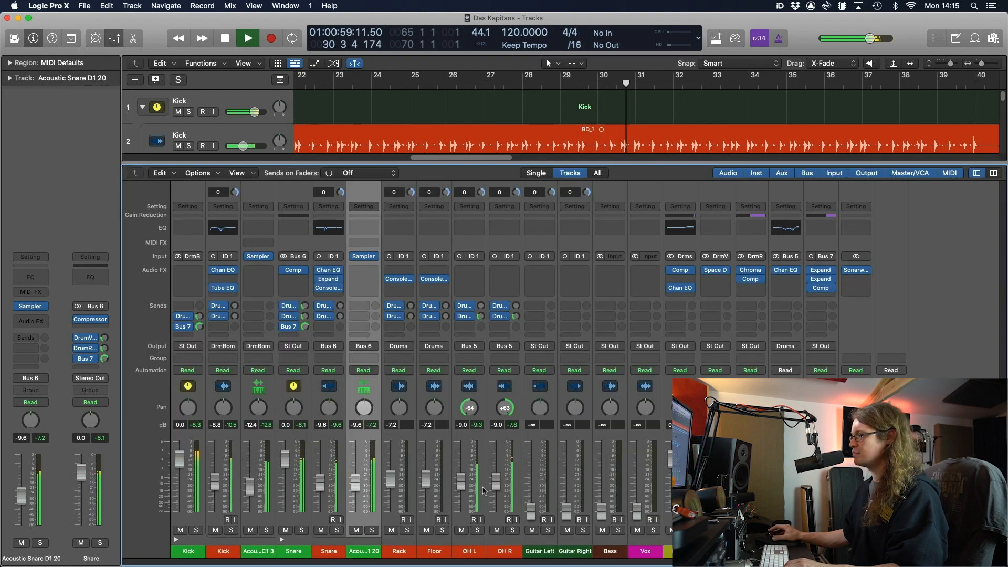
click(532, 513)
shift+click(567, 514)
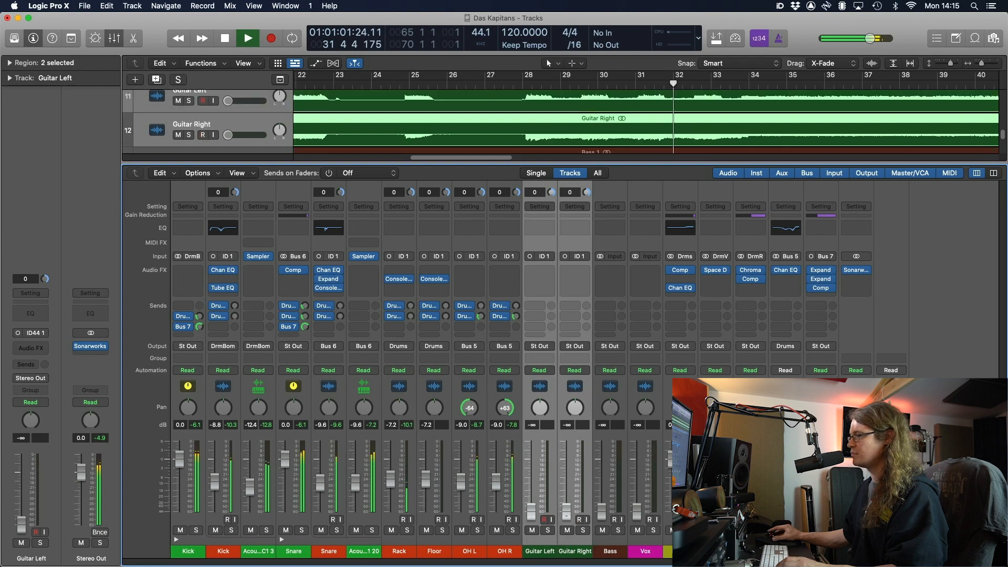
drag(566, 512, 566, 479)
drag(602, 512, 636, 478)
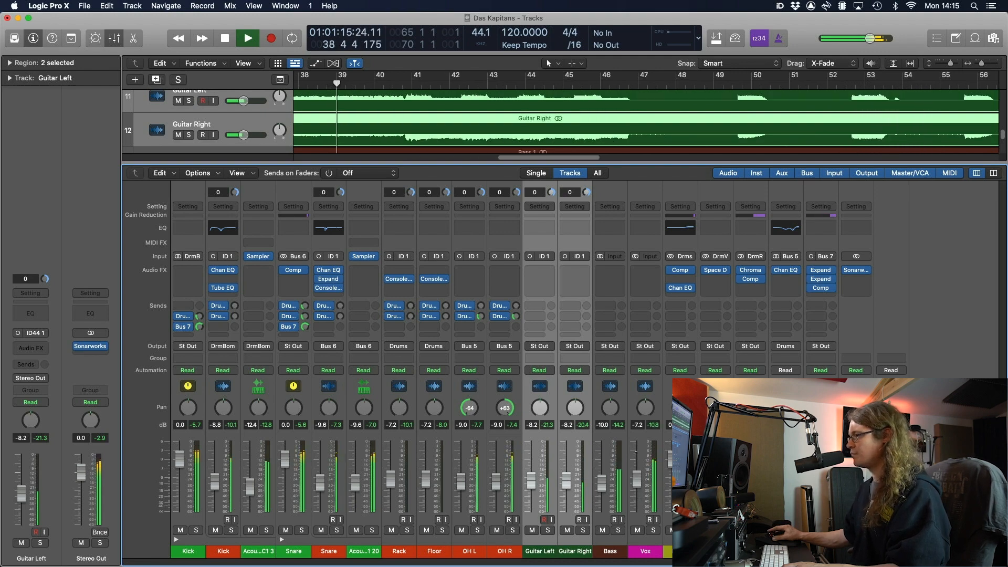
Hide the mixer and delete two marked slices of the Snare + Inst 2 region near bars 39–40
key(x)
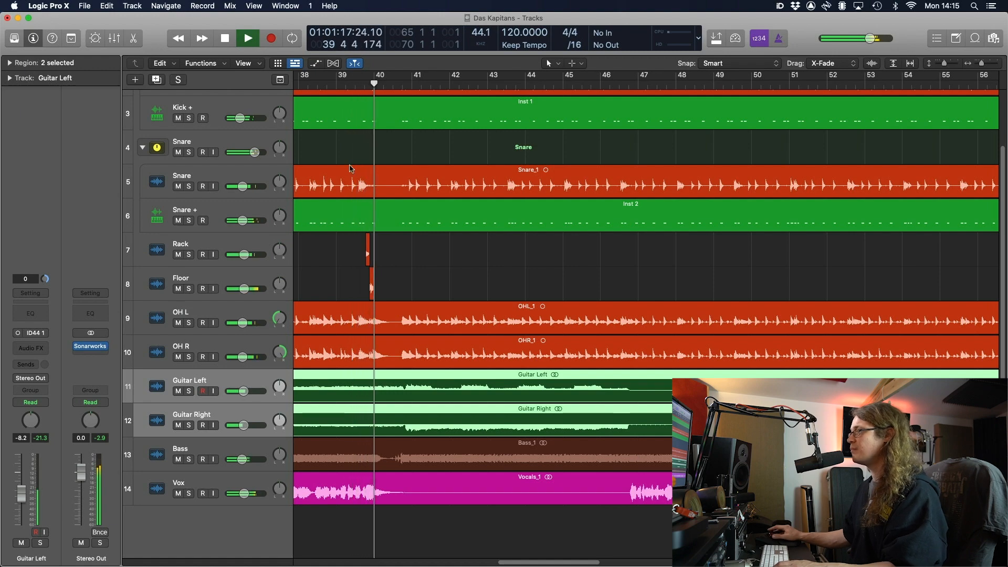
key(space)
scroll(333, 230, right, 5)
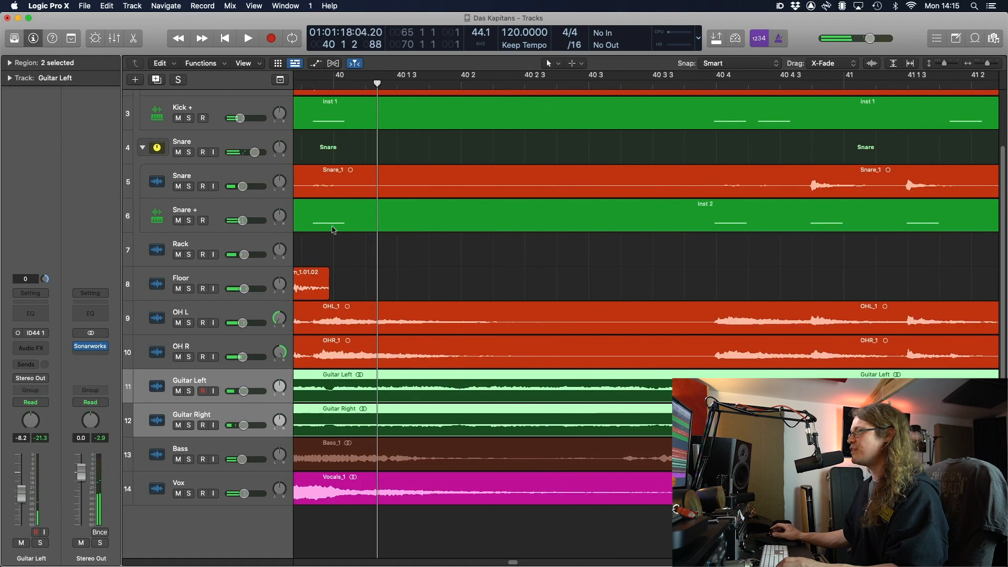
scroll(334, 230, left, 3)
drag(418, 226, 520, 222)
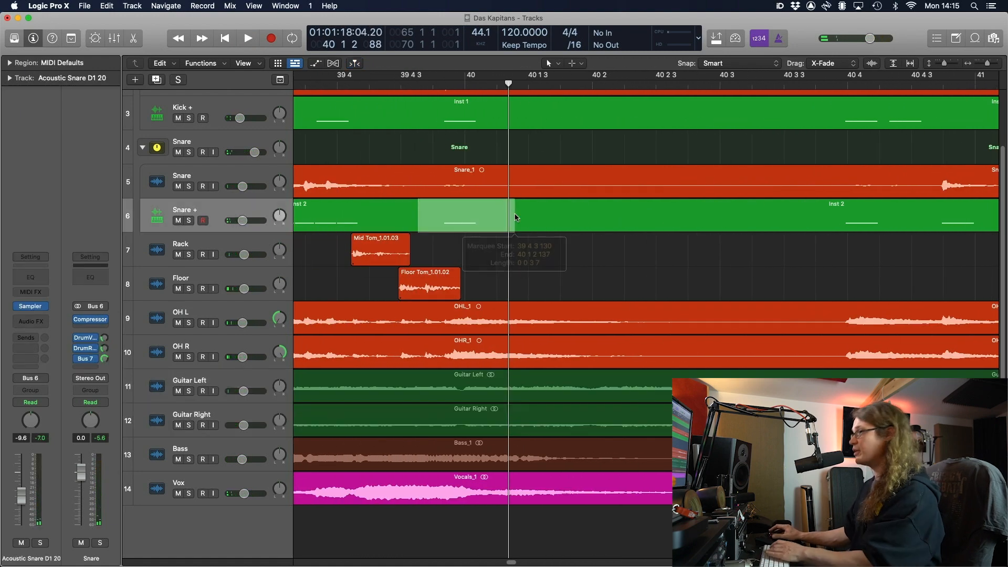
key(Delete)
scroll(454, 203, left, 10)
scroll(455, 203, left, 9)
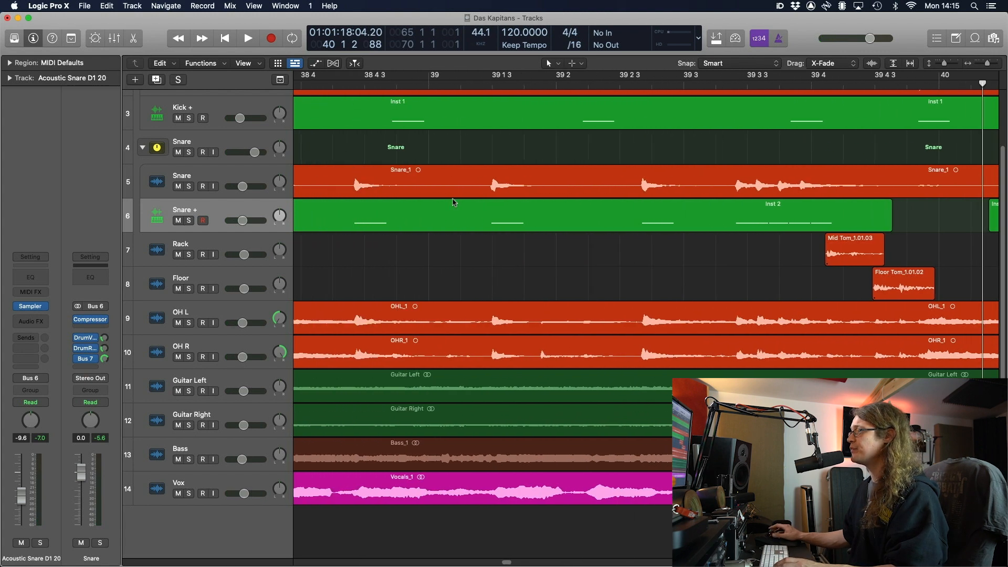
drag(456, 218, 497, 221)
key(Delete)
Zoom out to show the whole song
scroll(471, 221, left, 1)
scroll(470, 220, left, 5)
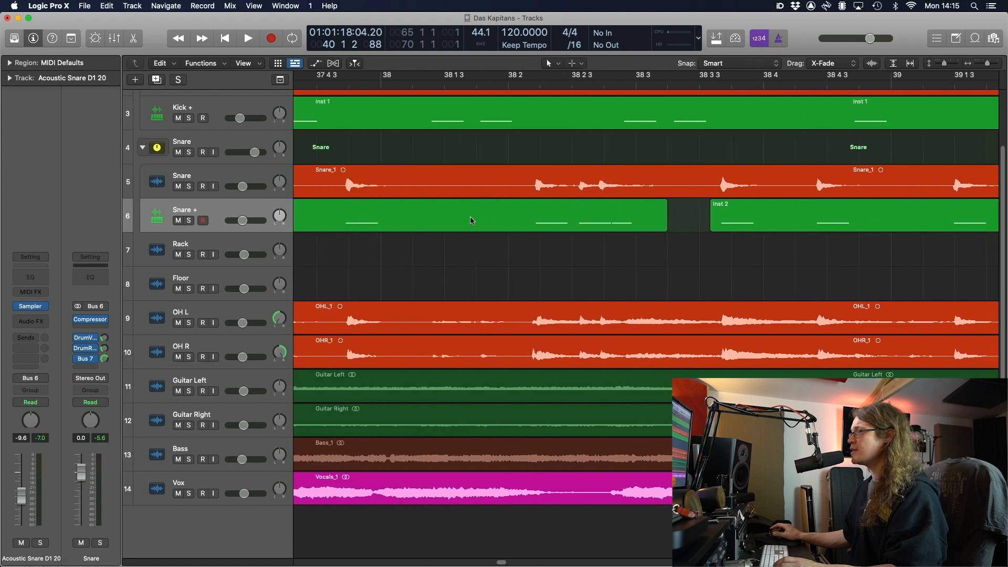
key(super+Left)
key(super+Left)
key(super+Left)
key(super+Left)
scroll(471, 220, left, 4)
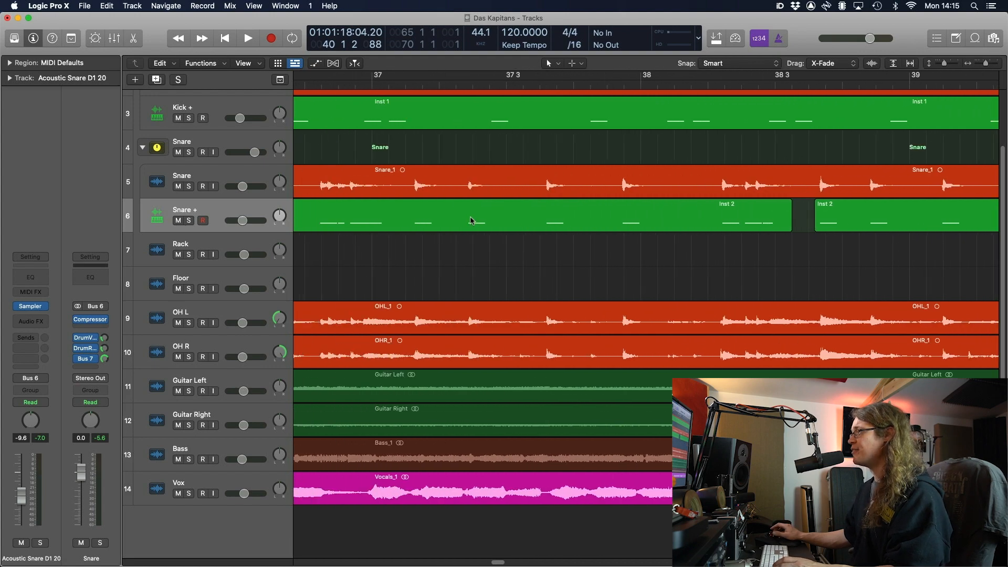
scroll(470, 221, left, 5)
key(super+Left)
key(super+Left)
scroll(471, 220, left, 4)
scroll(470, 220, left, 4)
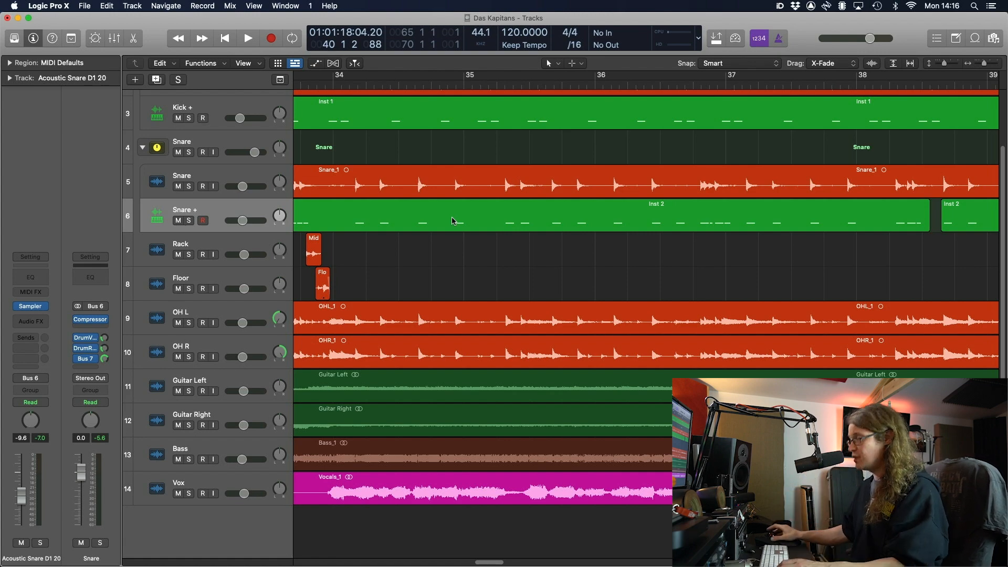
key(z)
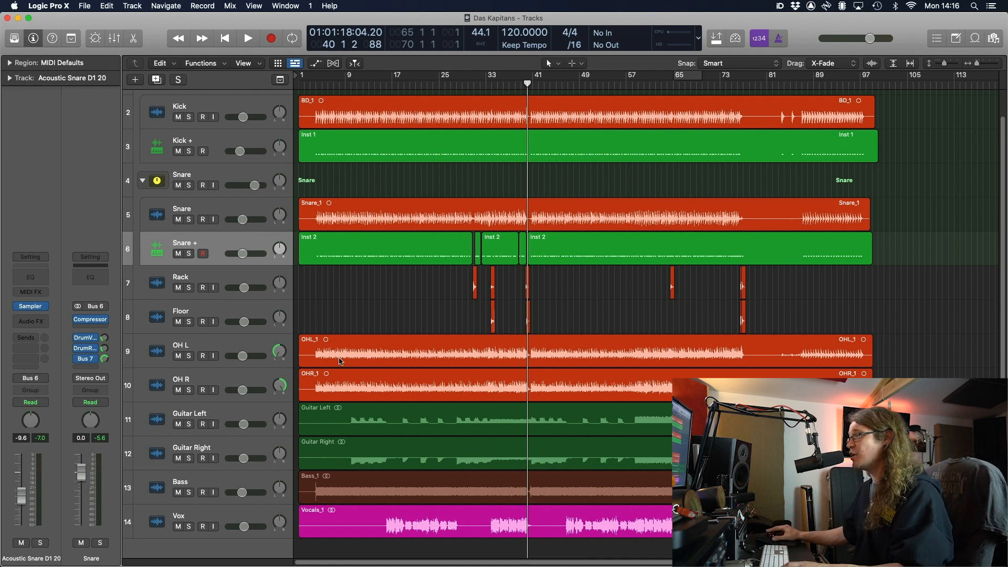
Play the mix with the overhead bus Channel EQ open, nudge Vox up slightly, then close the EQ
click(257, 358)
key(x)
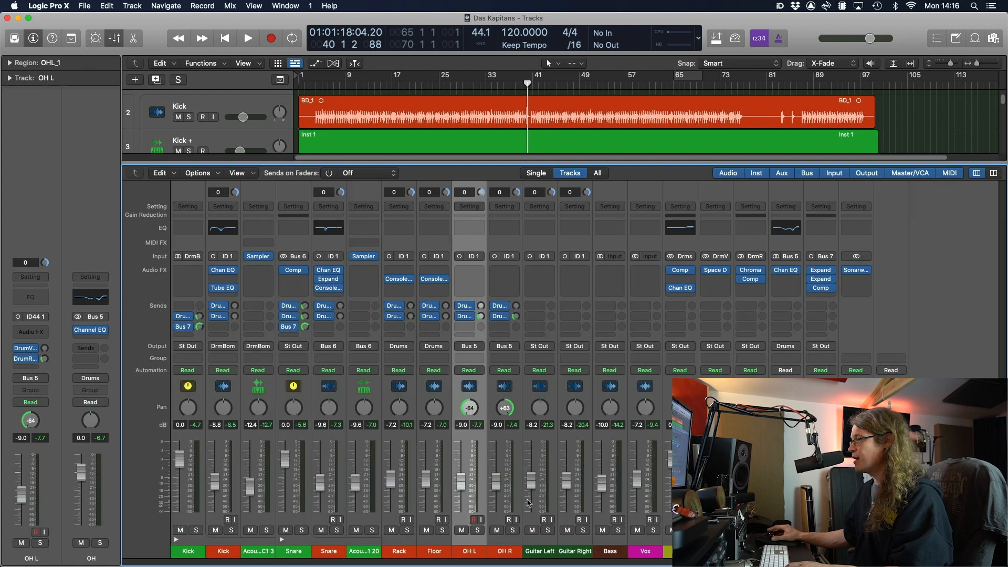
click(786, 472)
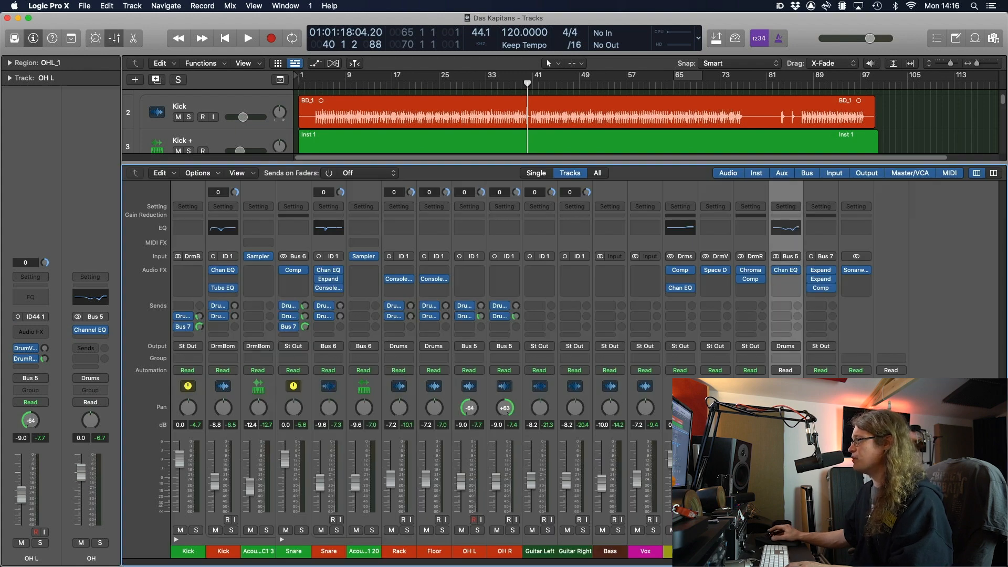
click(787, 272)
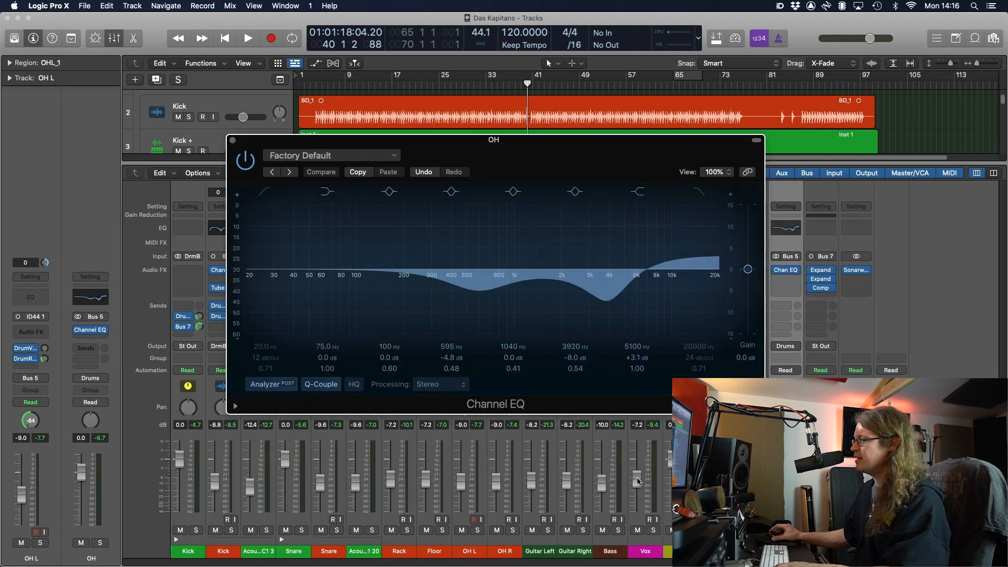
key(space)
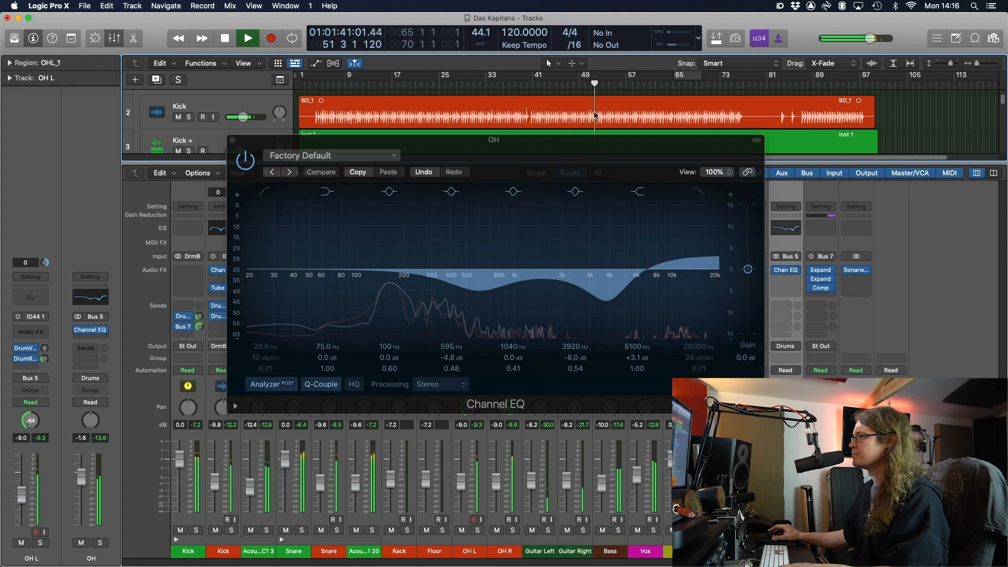
drag(641, 487, 636, 481)
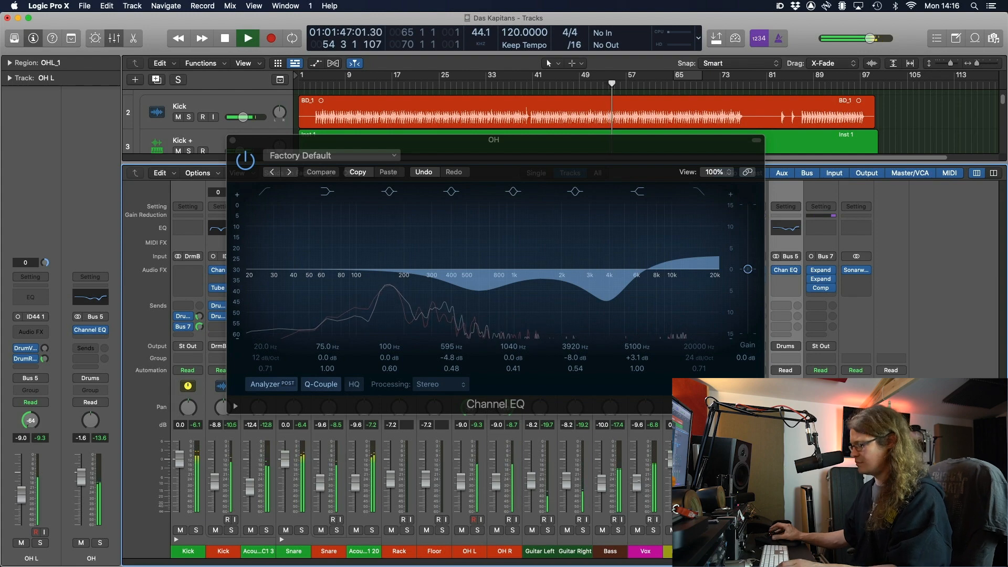
click(232, 140)
Bring the mixer back, deselect the OHL_1 region and stop playback
key(x)
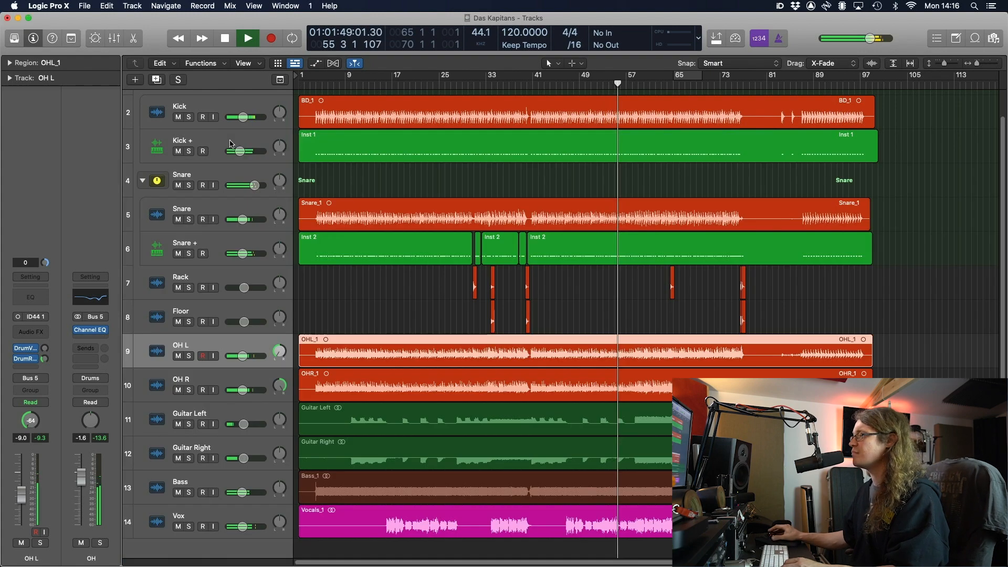
click(569, 287)
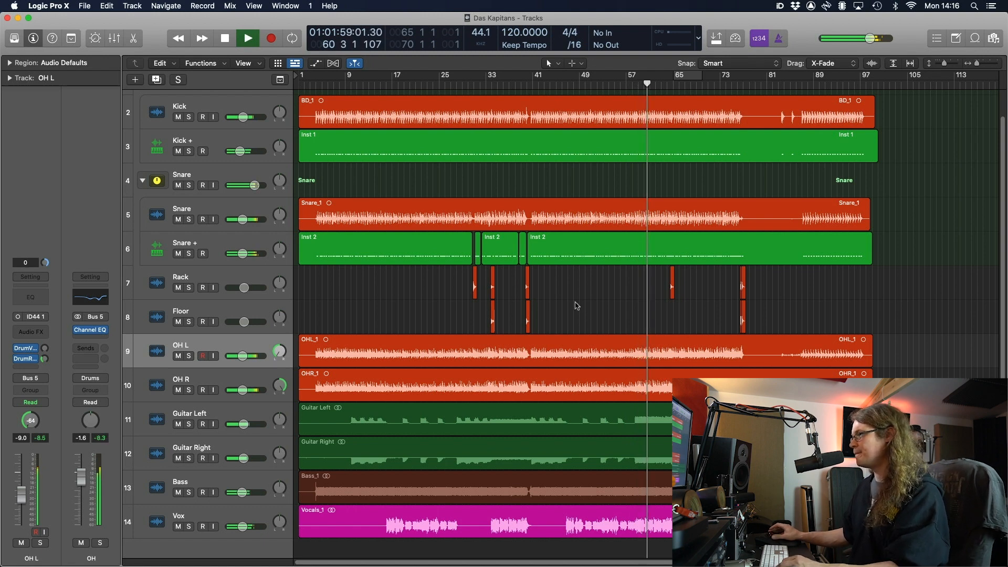
key(space)
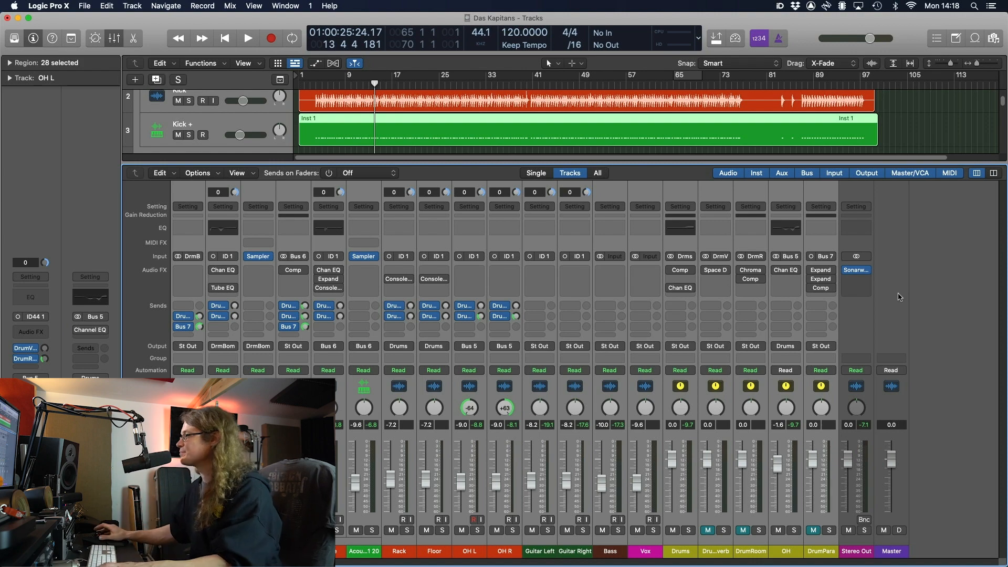
Unmute the DrumPara parallel compression bus while the mix plays
key(space)
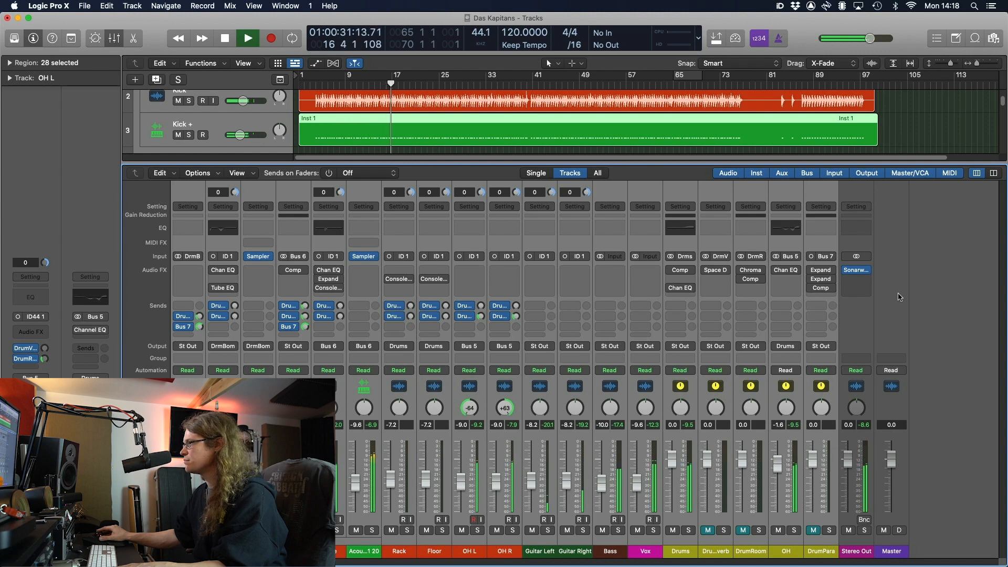
click(814, 530)
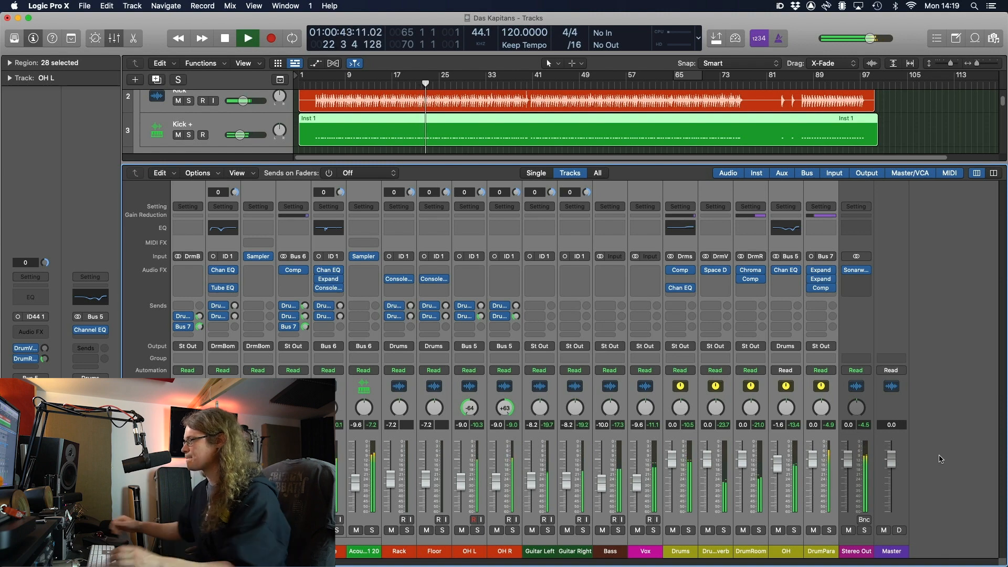
key(space)
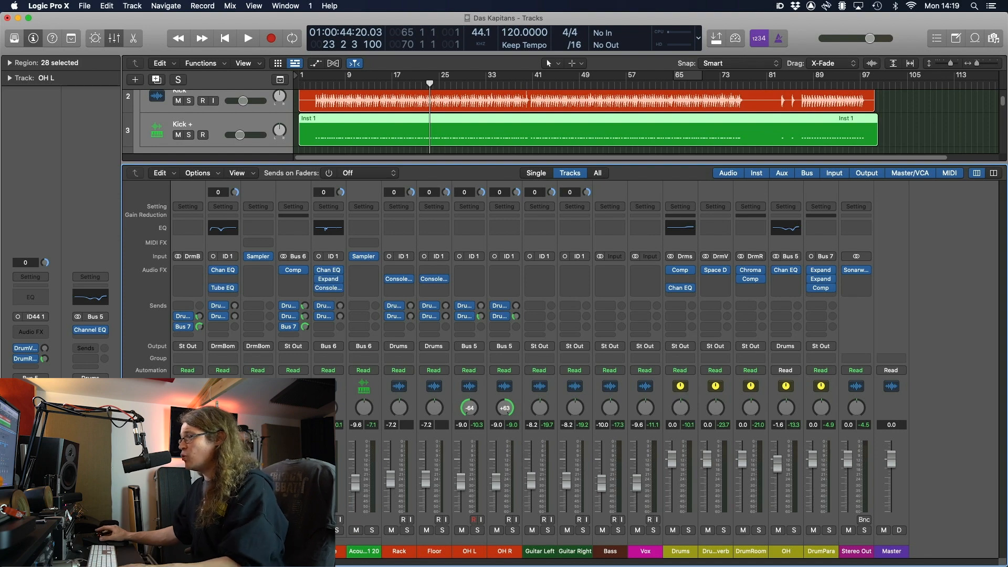
Collapse the Kick and Snare track stacks and open the Drums bus Compressor
click(177, 551)
click(212, 551)
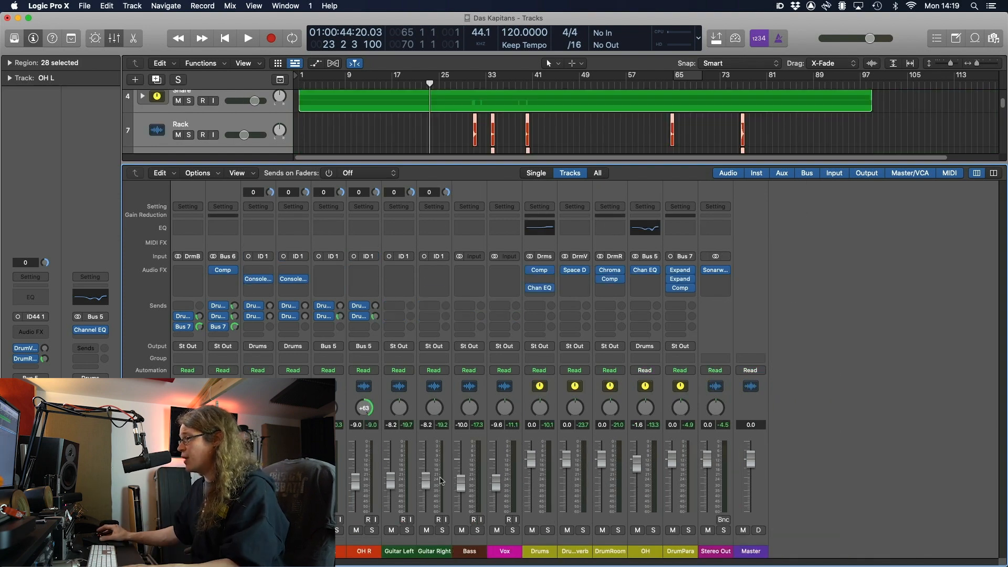
click(548, 550)
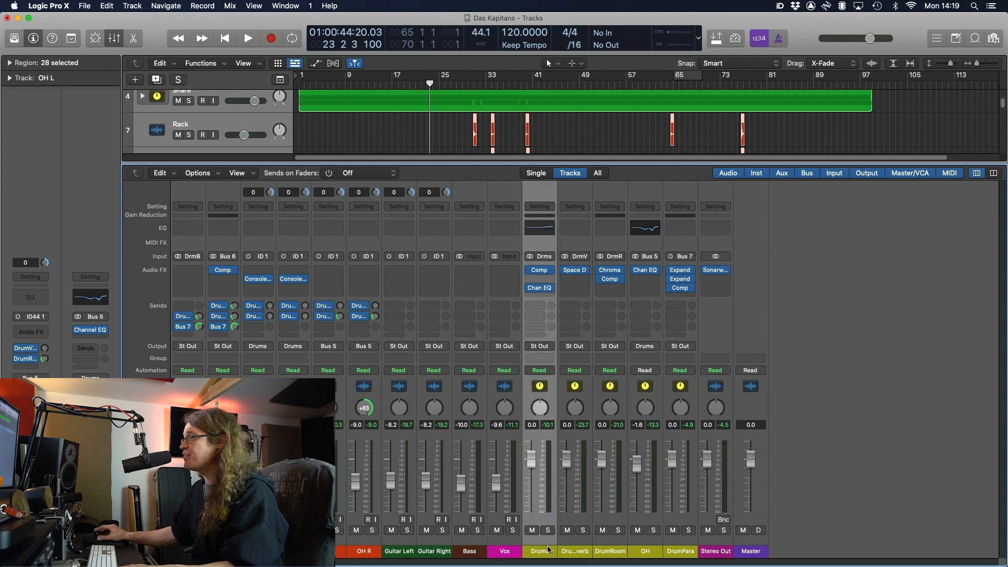
click(542, 270)
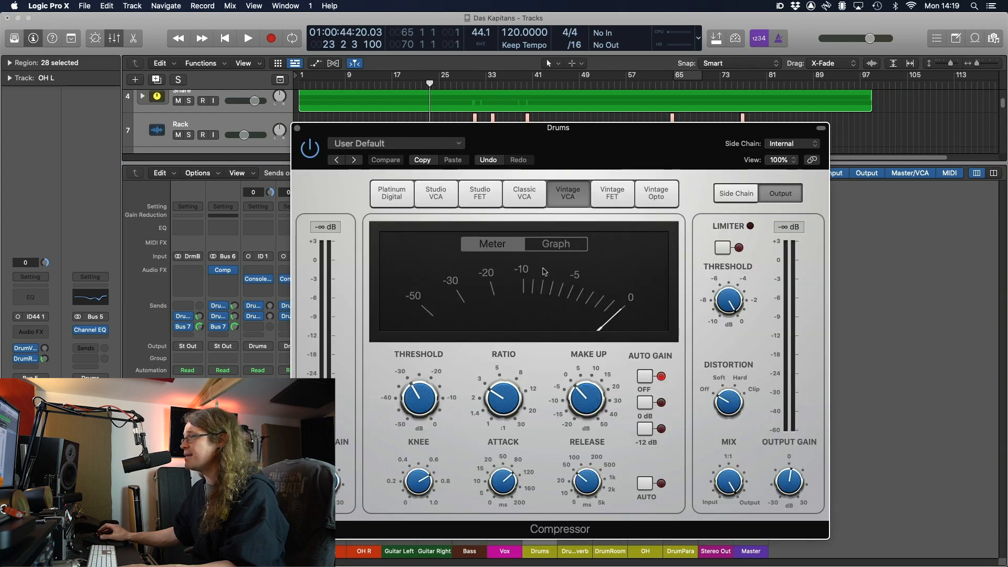
Review the Drums bus compressor and OH bus Channel EQ, then expand the Kick track stack
click(297, 129)
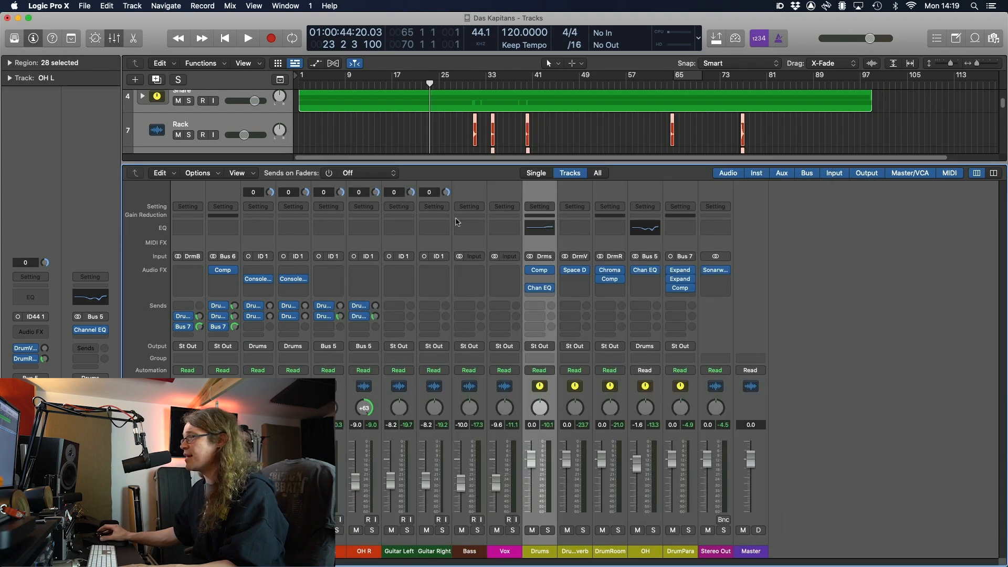
click(541, 288)
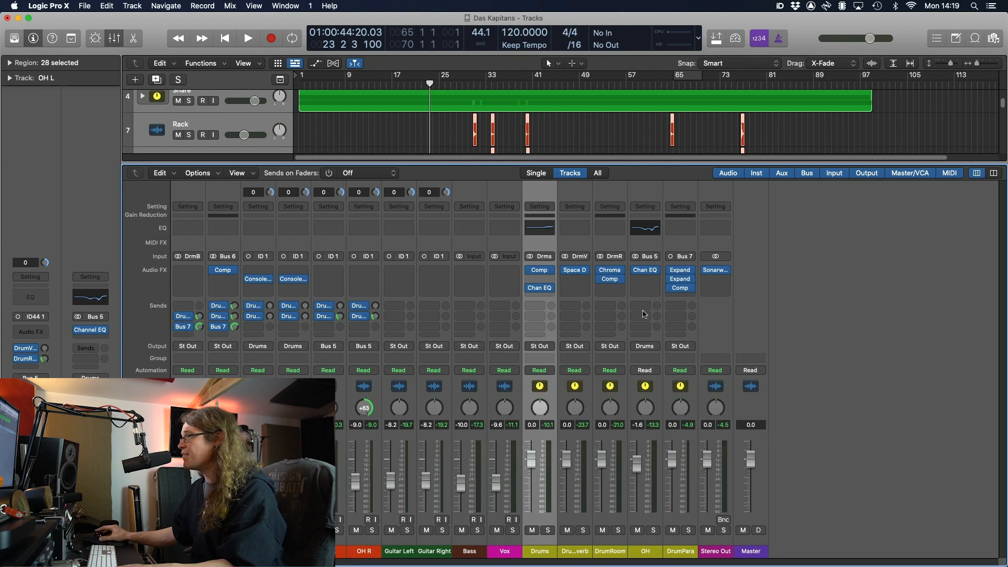
click(649, 272)
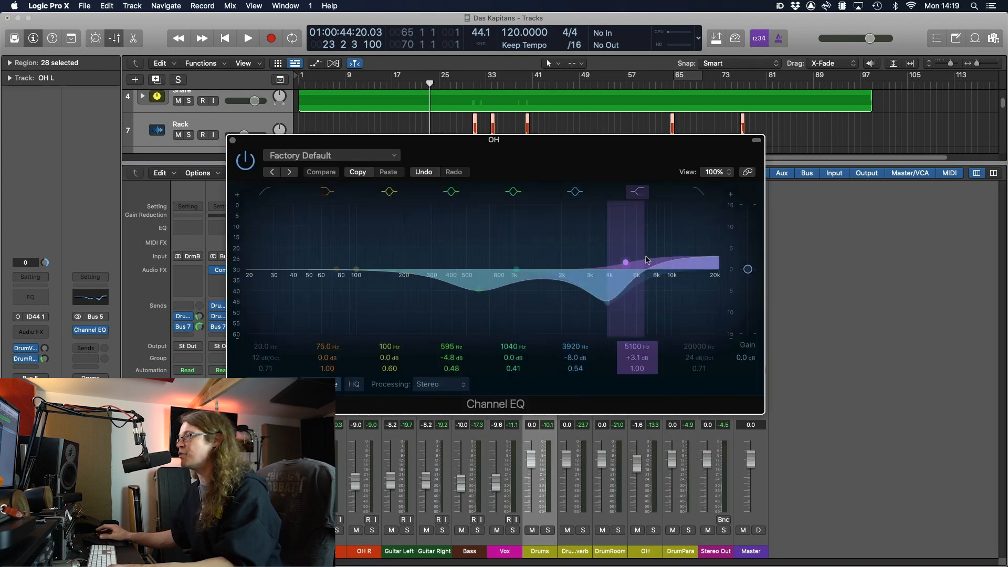
click(233, 141)
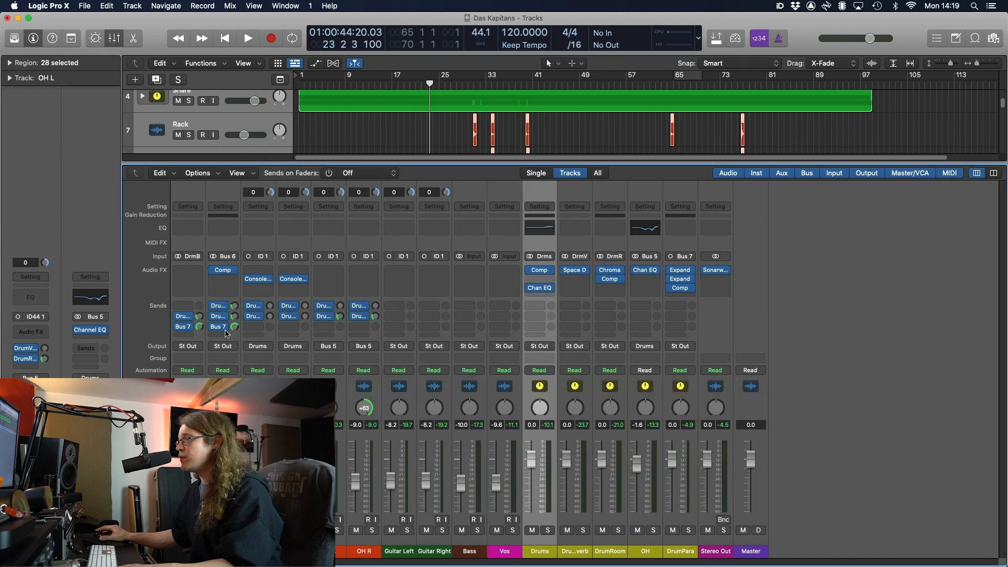
click(176, 552)
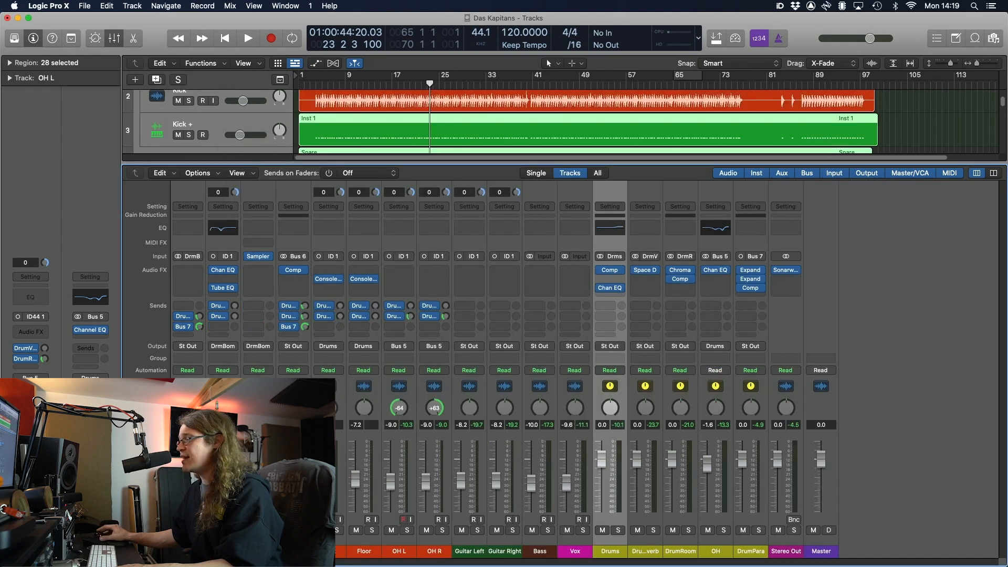
Select the Kick + track and briefly inspect its region in the Piano Roll
click(258, 551)
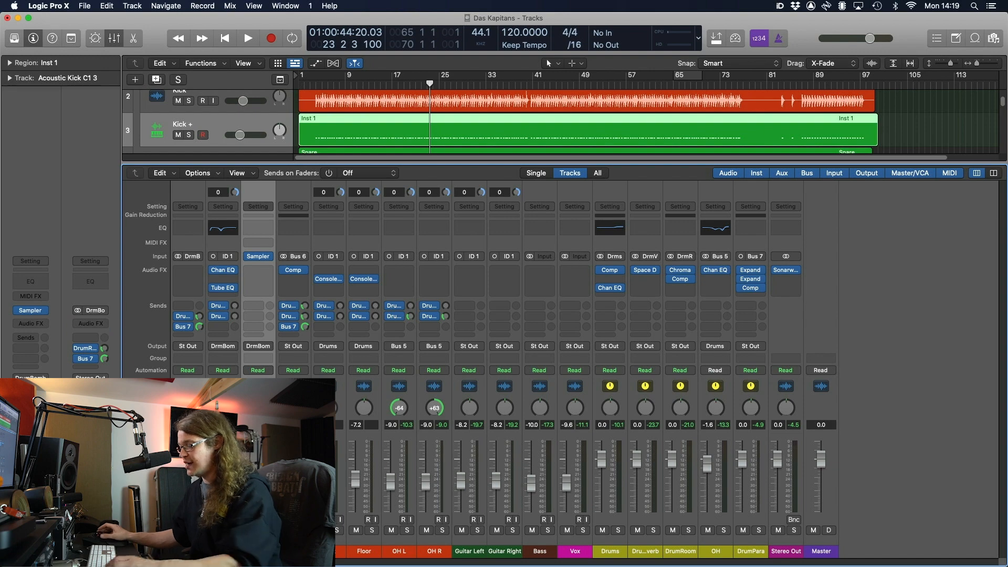
key(p)
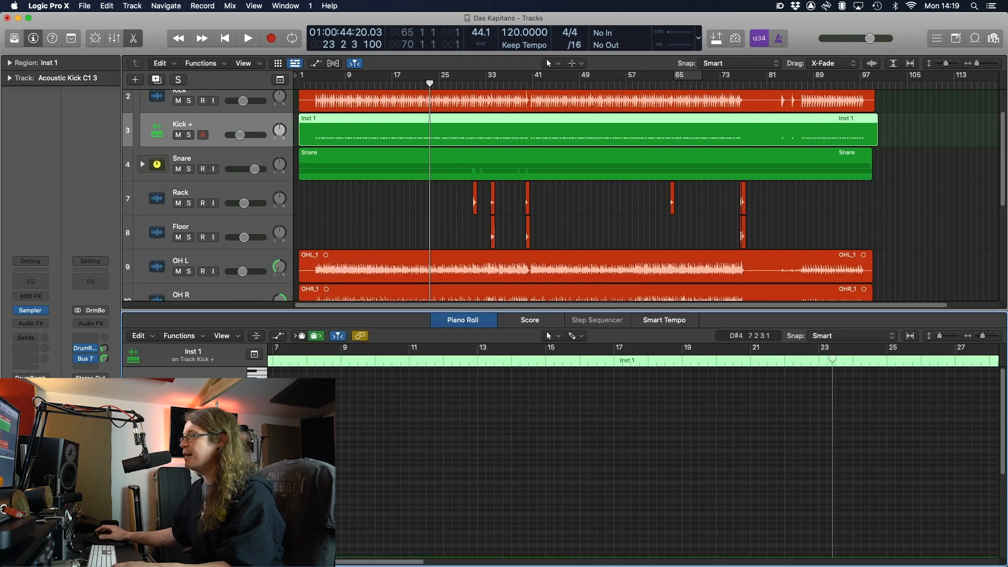
key(p)
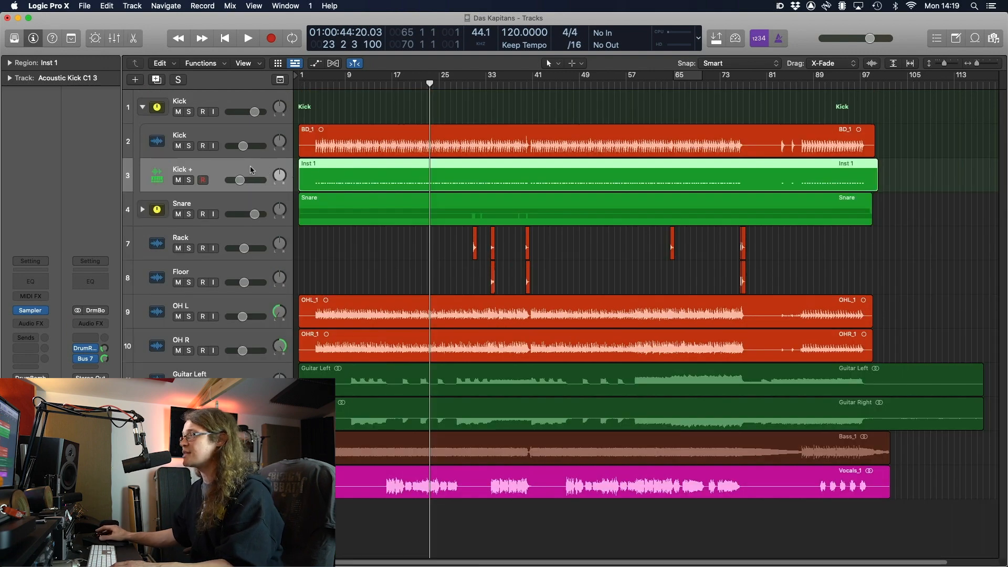
Select the BD_1 and Kick + regions, expand the Snare stack, and show the mixer
click(345, 148)
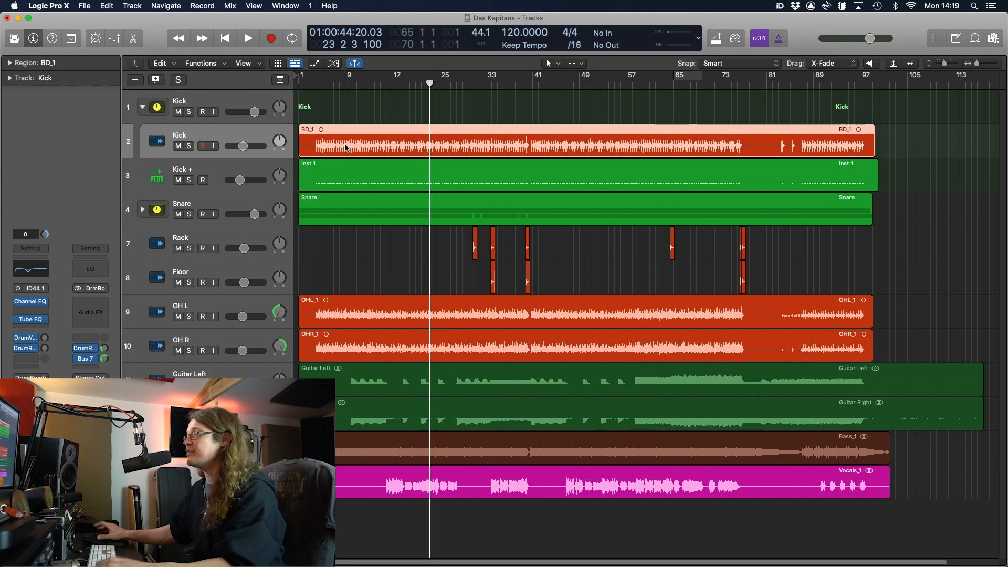
click(181, 188)
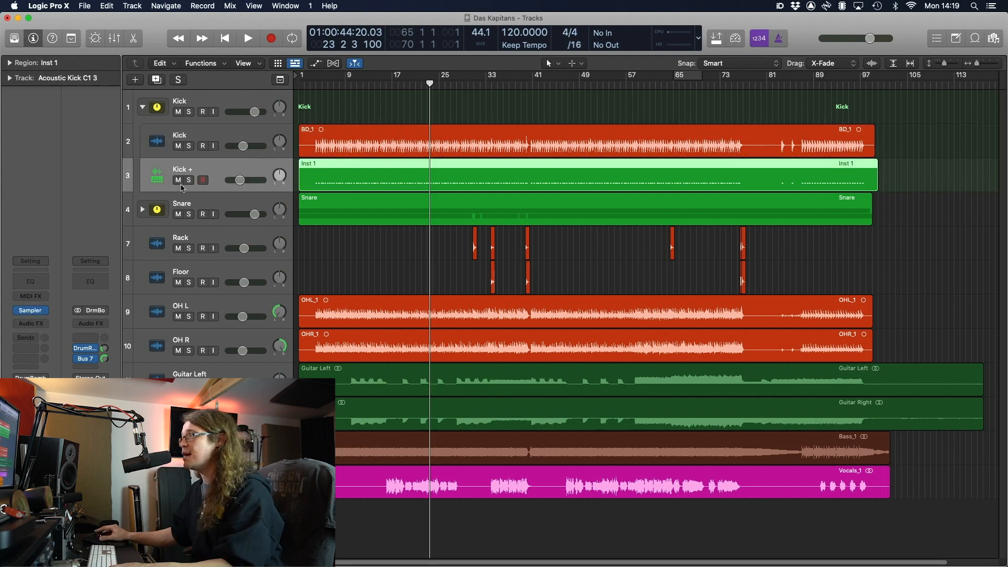
click(143, 210)
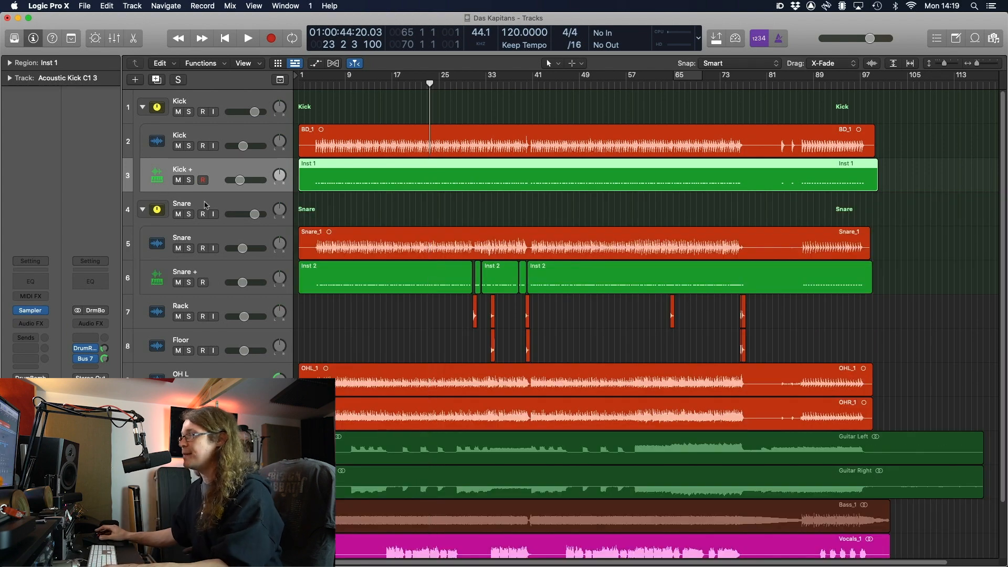
key(x)
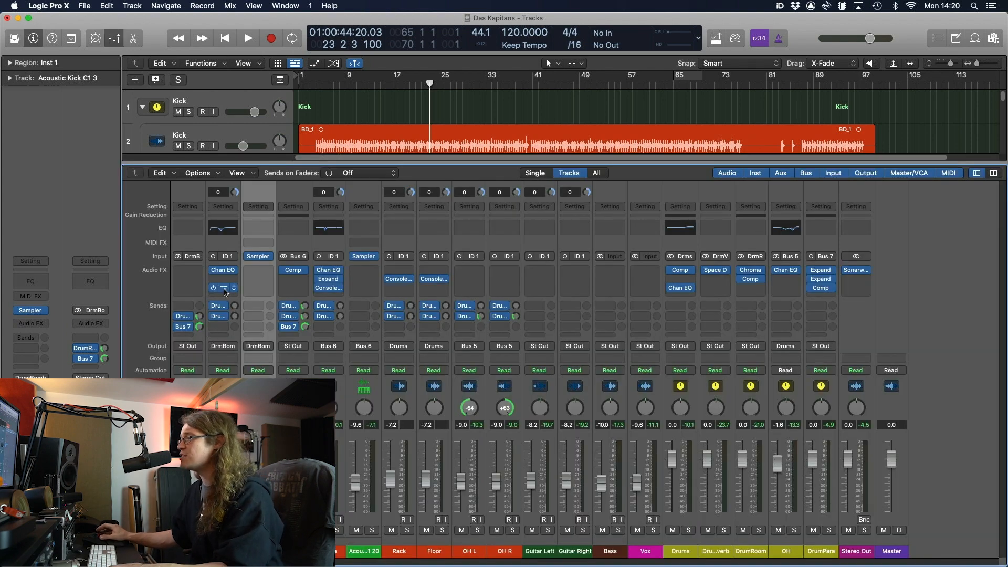
click(223, 288)
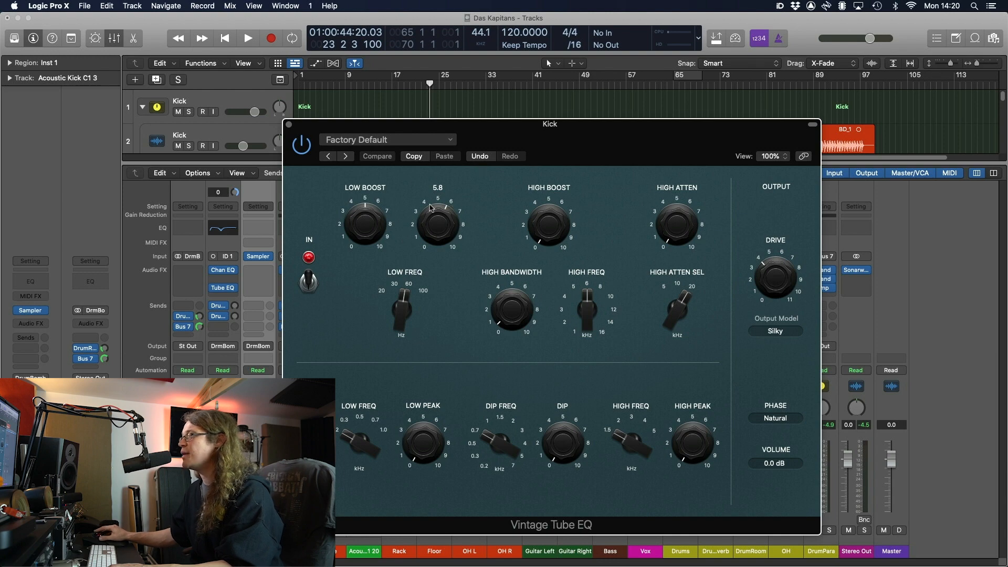
click(288, 124)
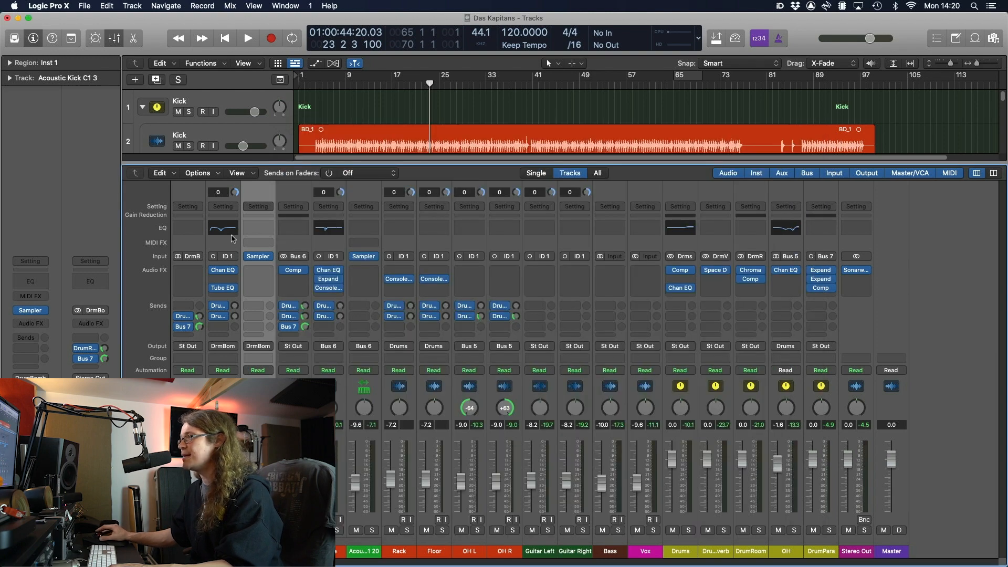
click(225, 271)
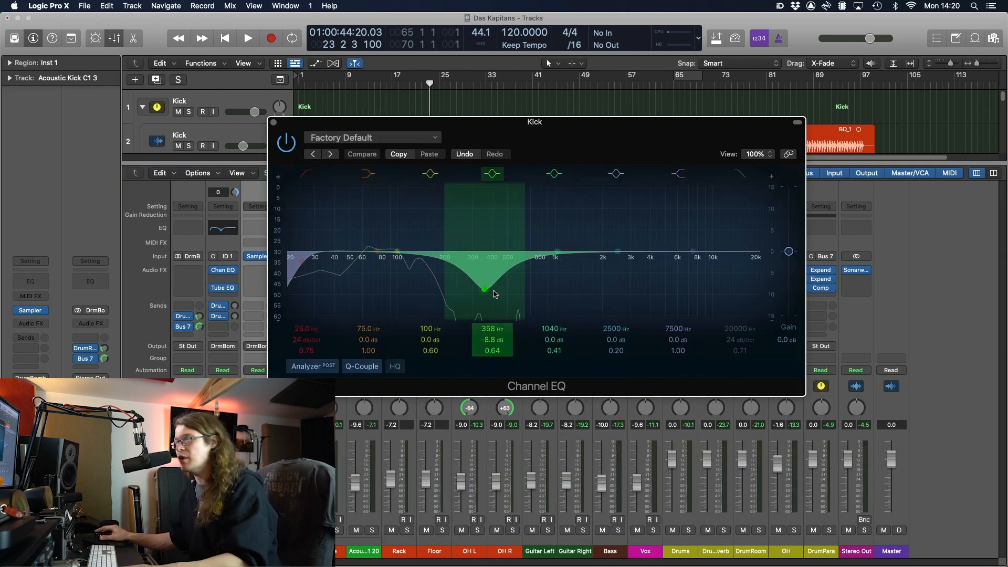
click(274, 123)
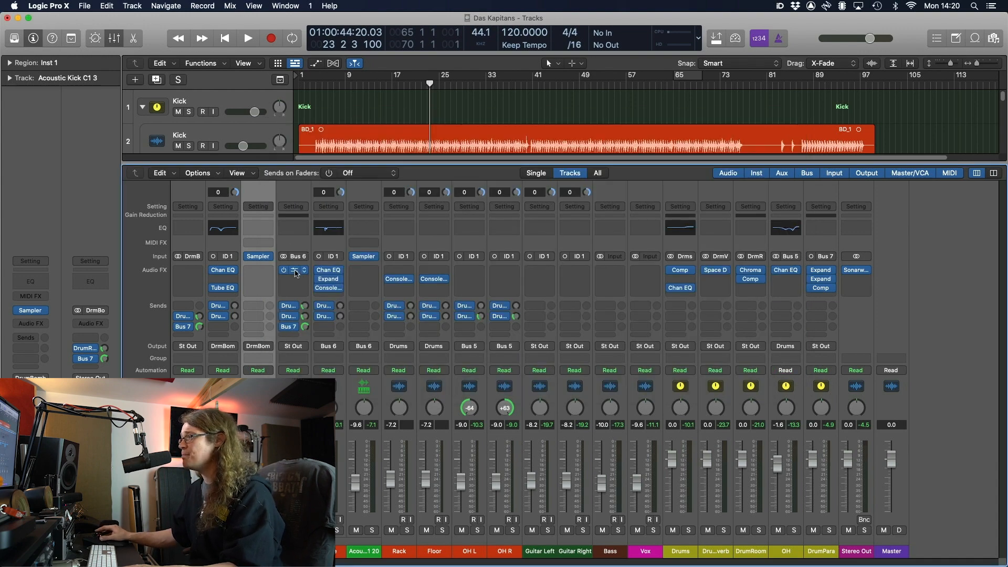
click(329, 272)
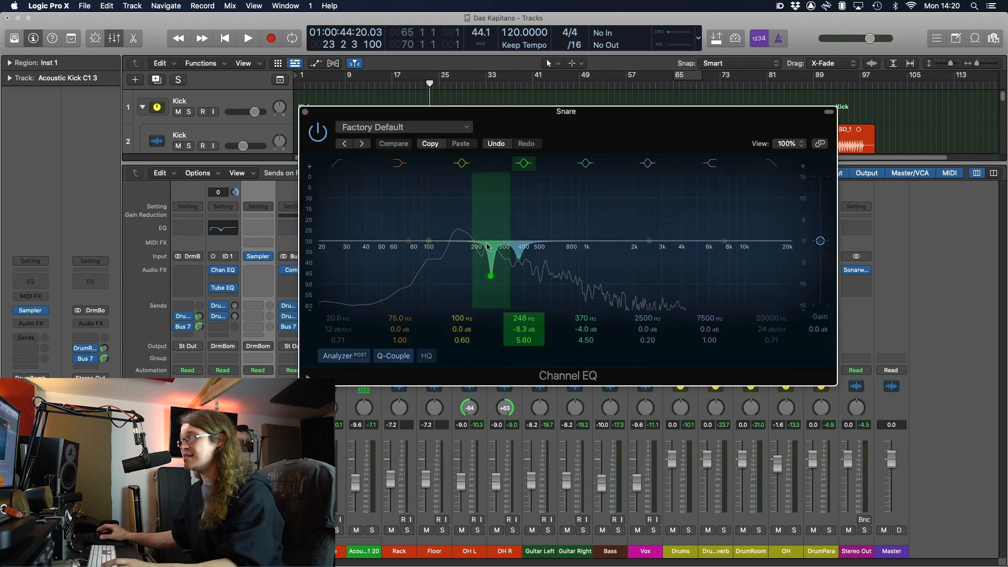
click(305, 112)
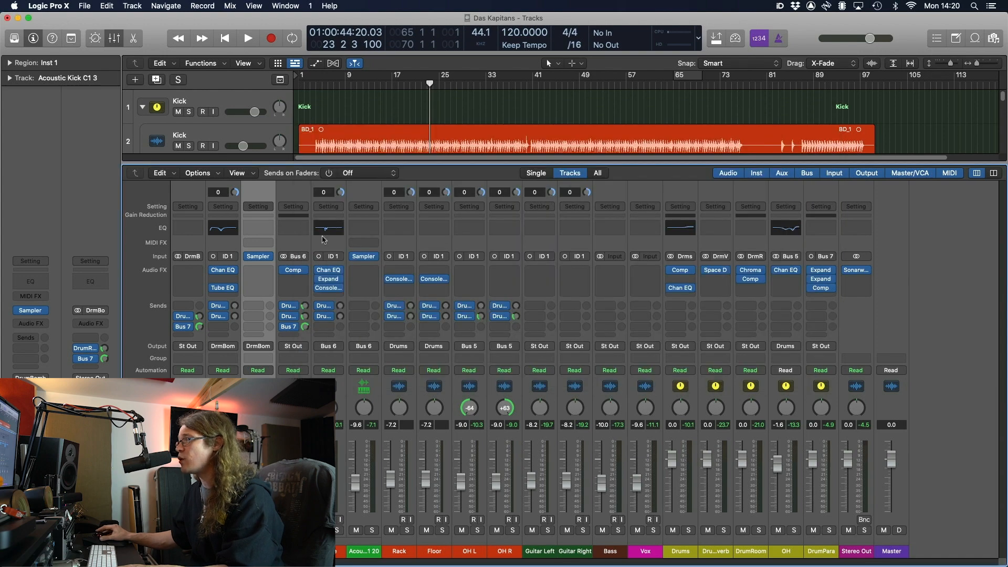
click(328, 280)
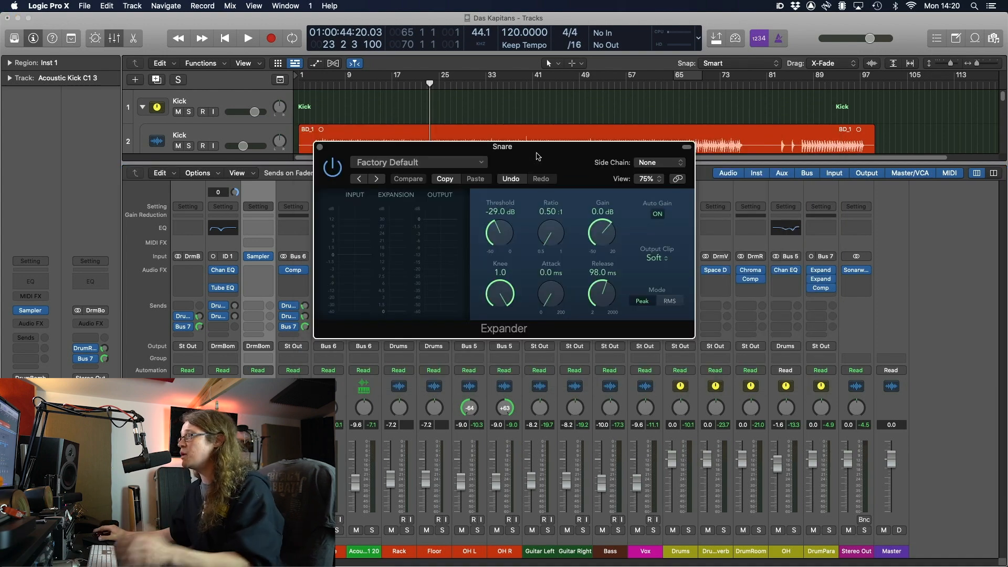
click(320, 146)
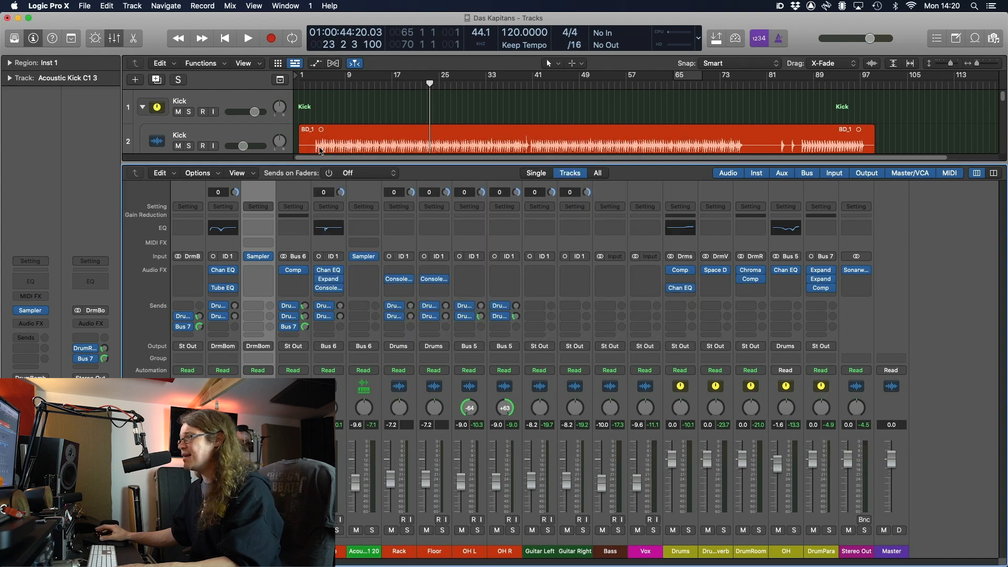
click(331, 288)
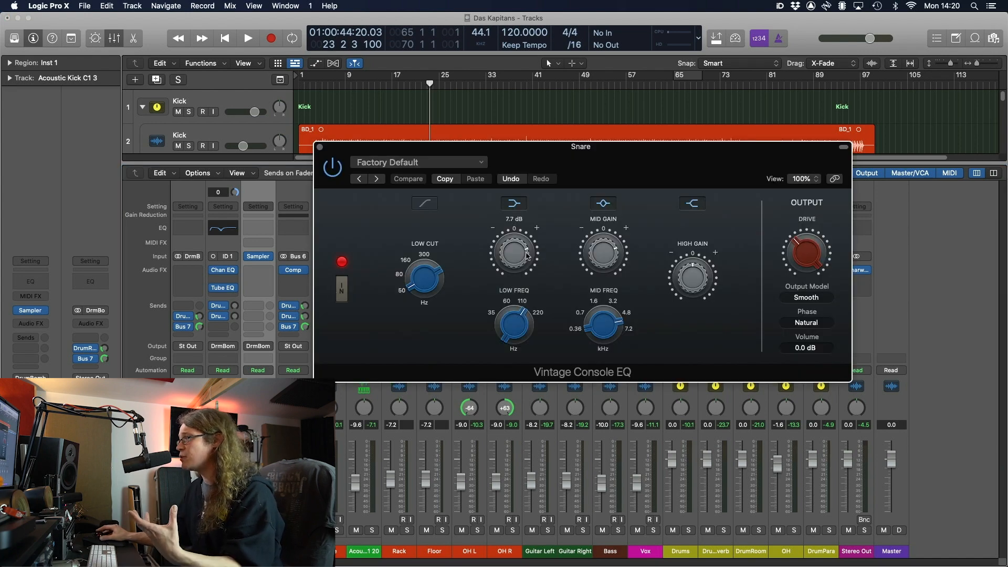
mouse_move(611, 246)
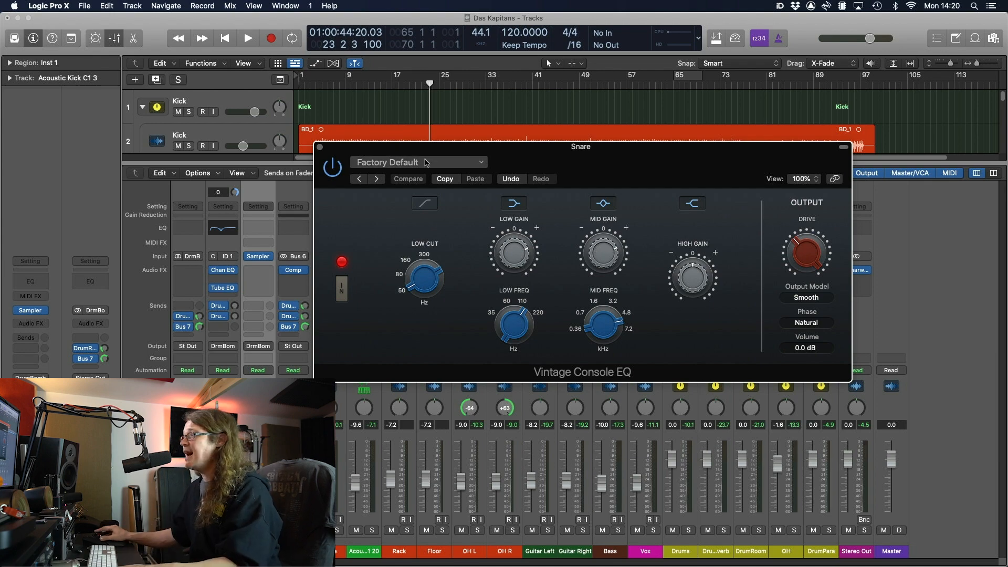
click(320, 147)
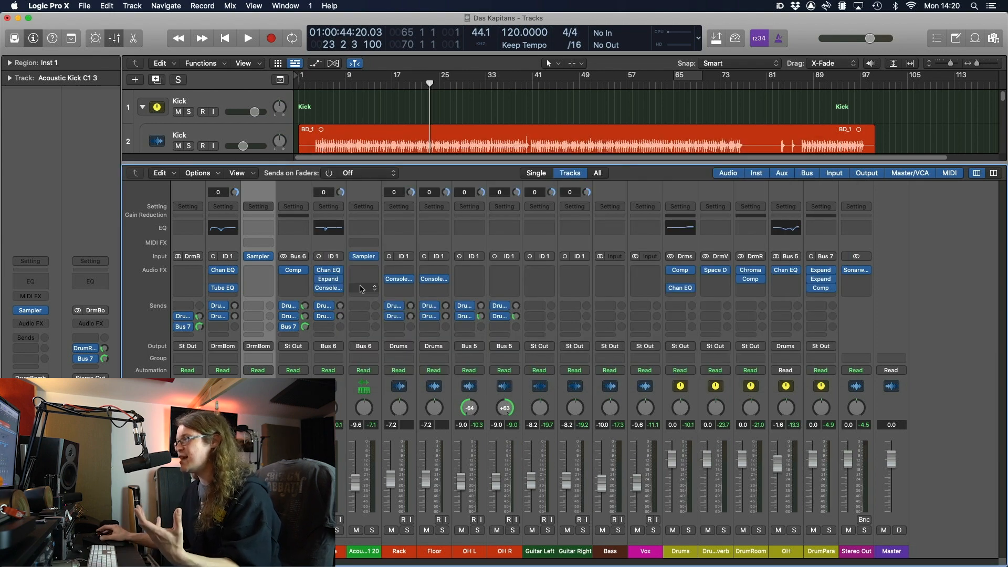
click(369, 546)
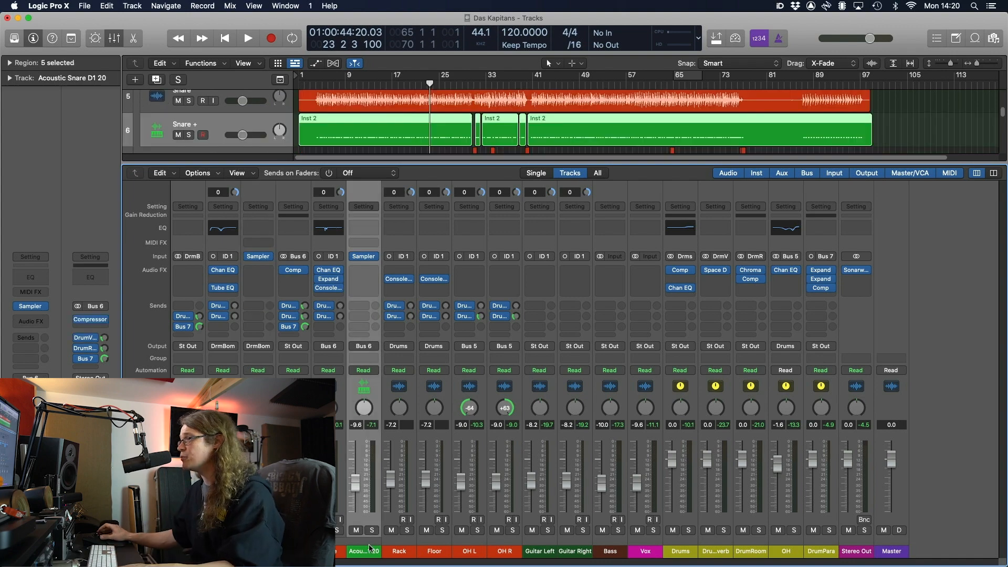
click(294, 546)
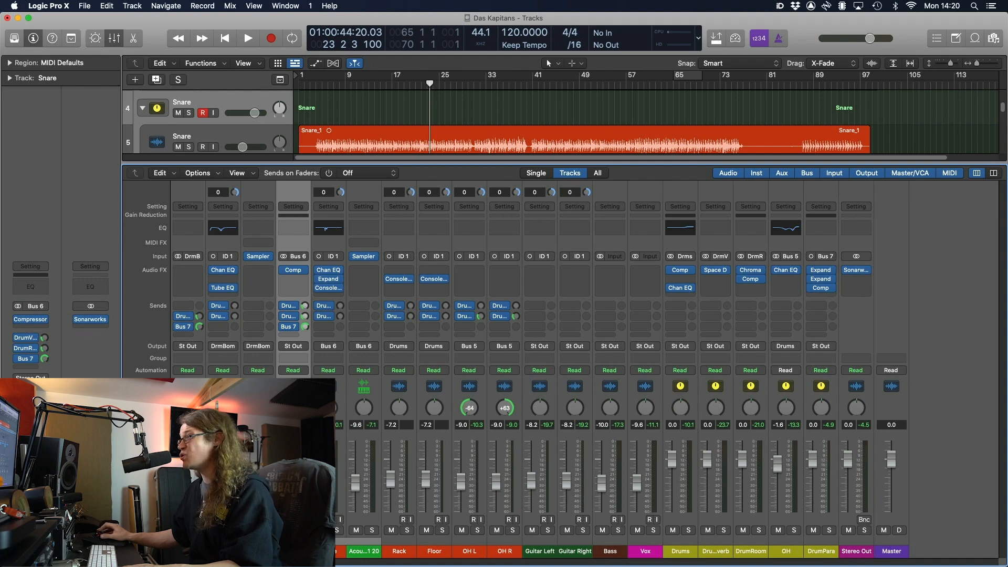
click(298, 271)
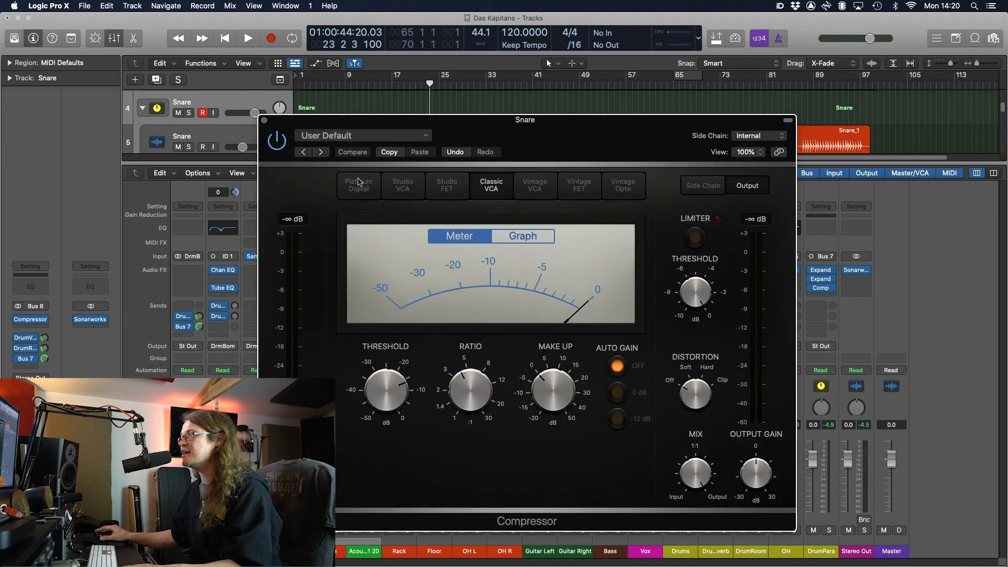
click(264, 121)
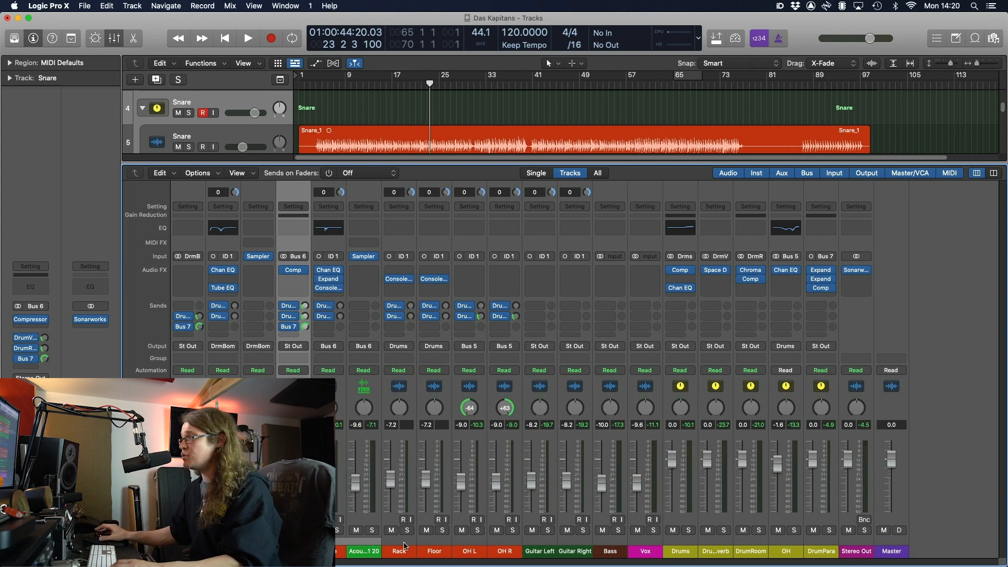
key(x)
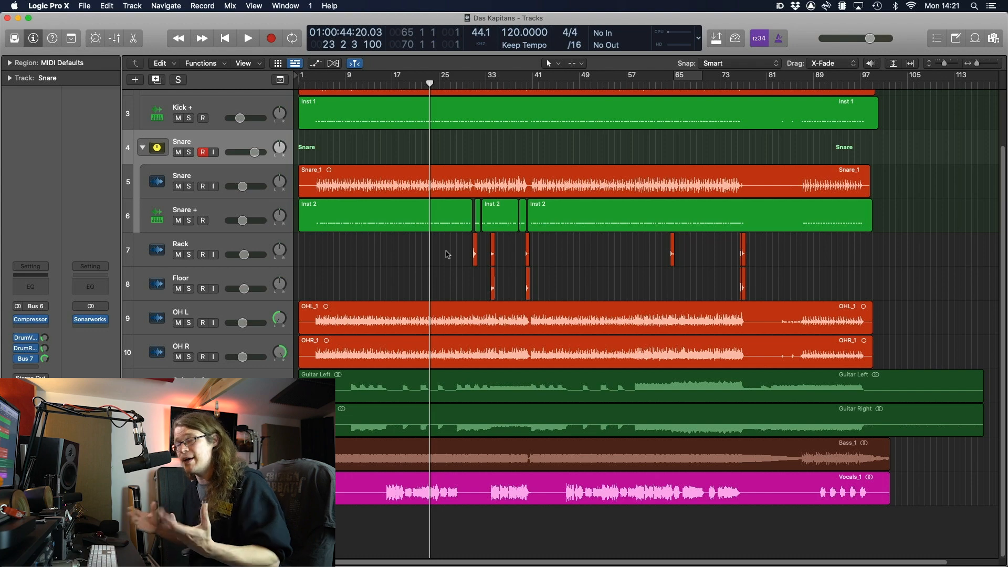
key(x)
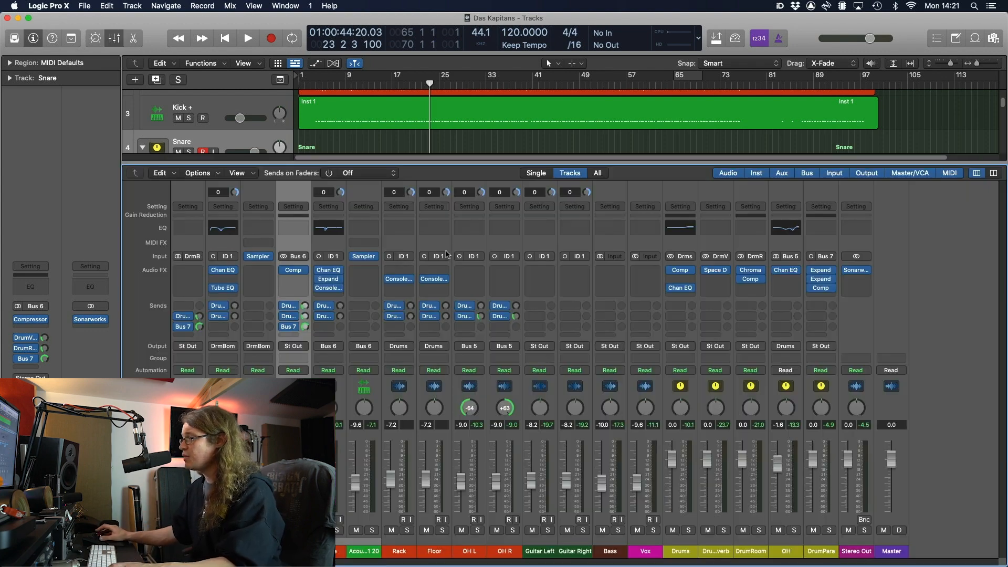
click(724, 549)
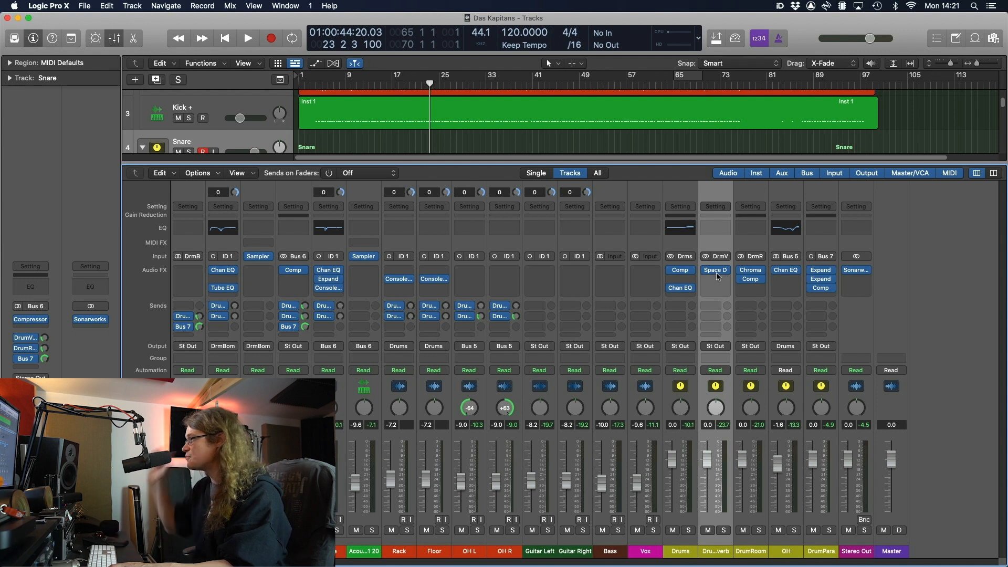
mouse_move(717, 272)
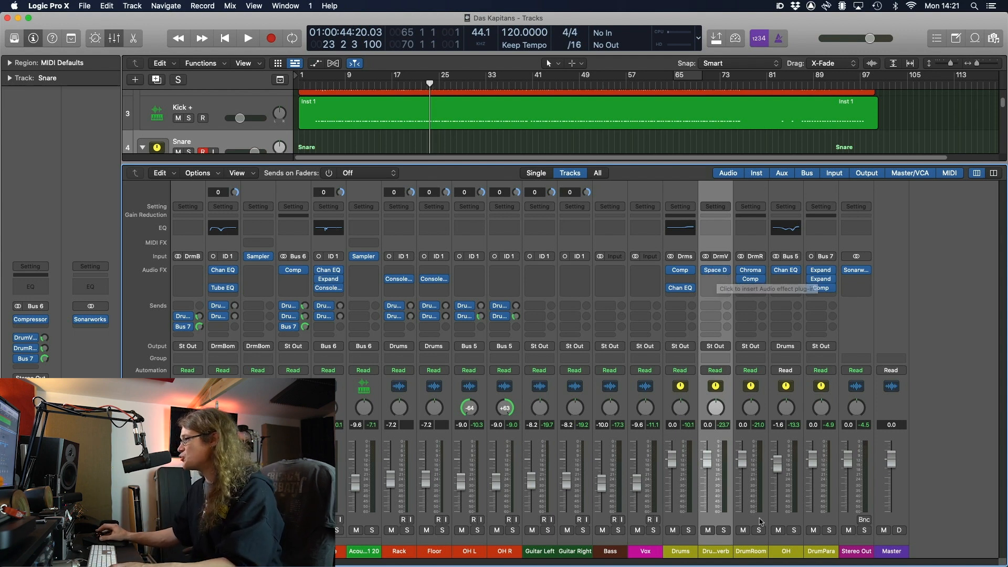
click(756, 552)
click(750, 270)
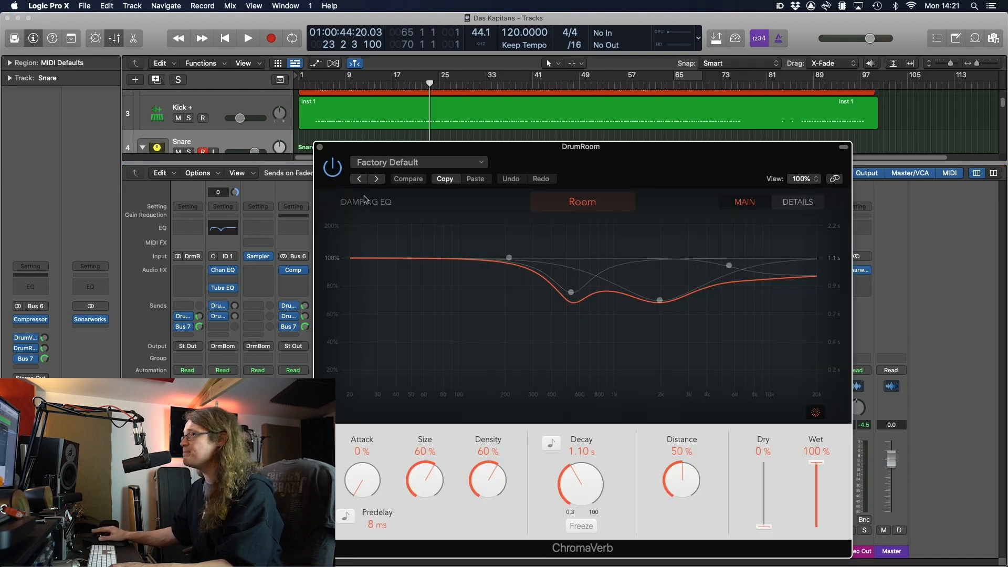
click(321, 147)
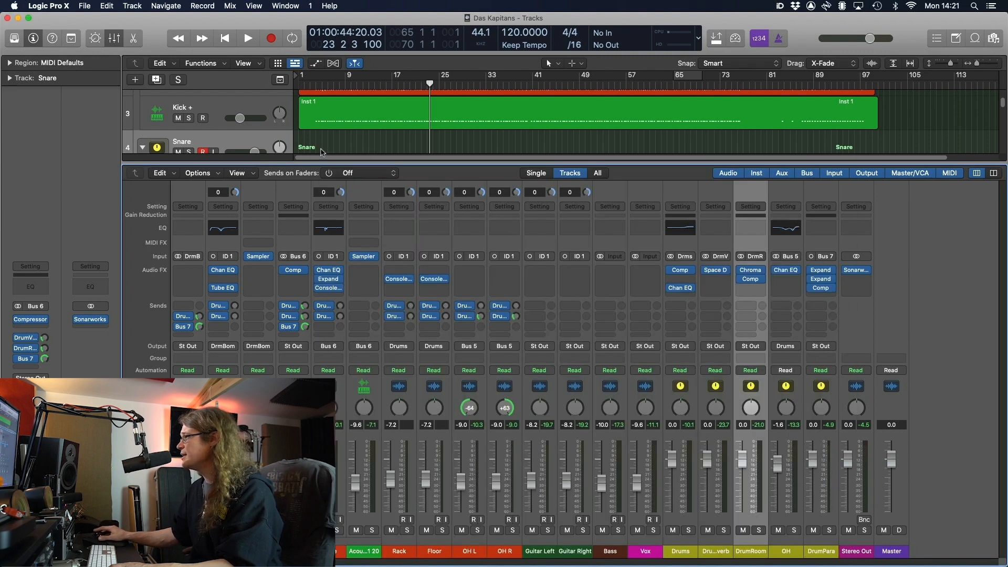
click(751, 279)
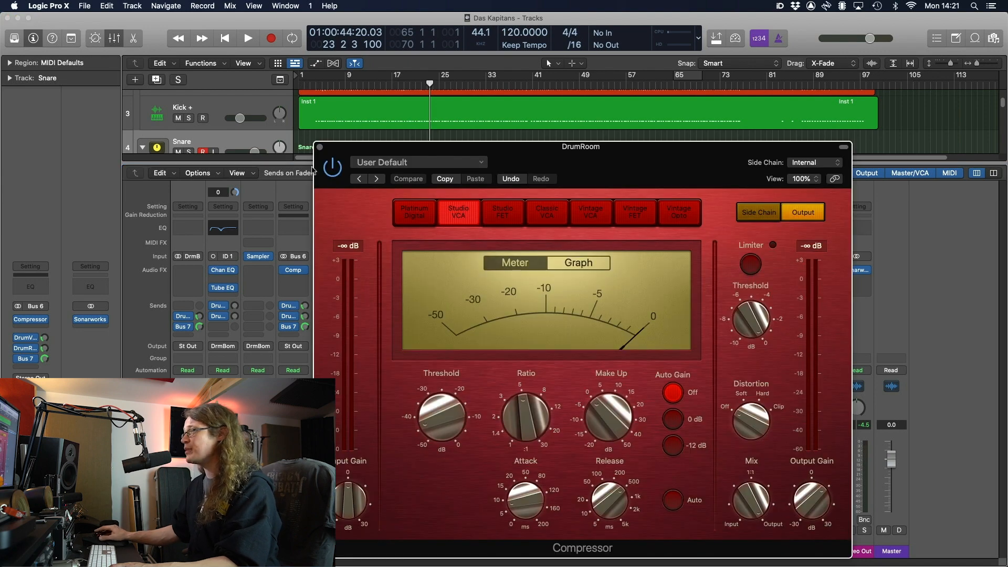
click(320, 147)
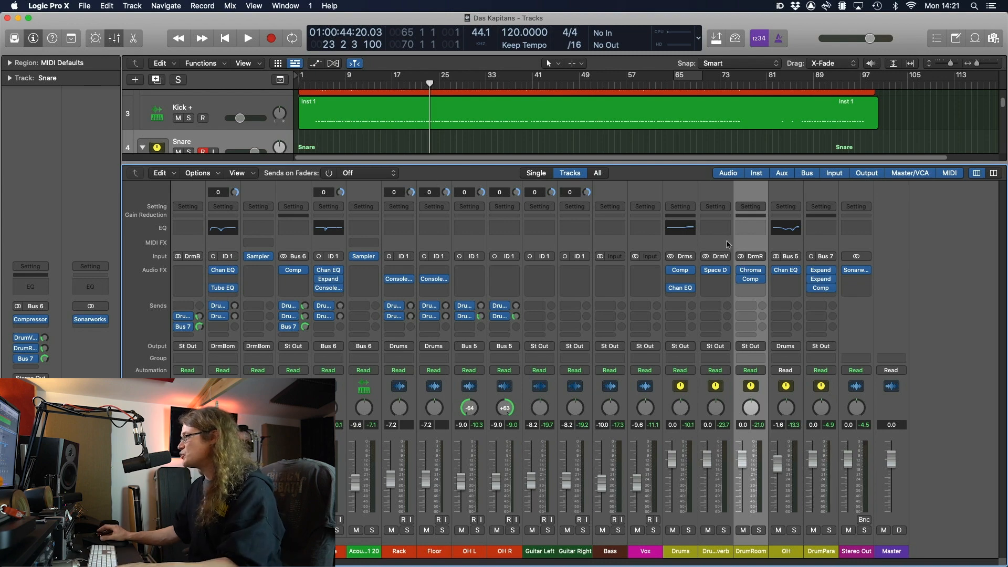
click(822, 277)
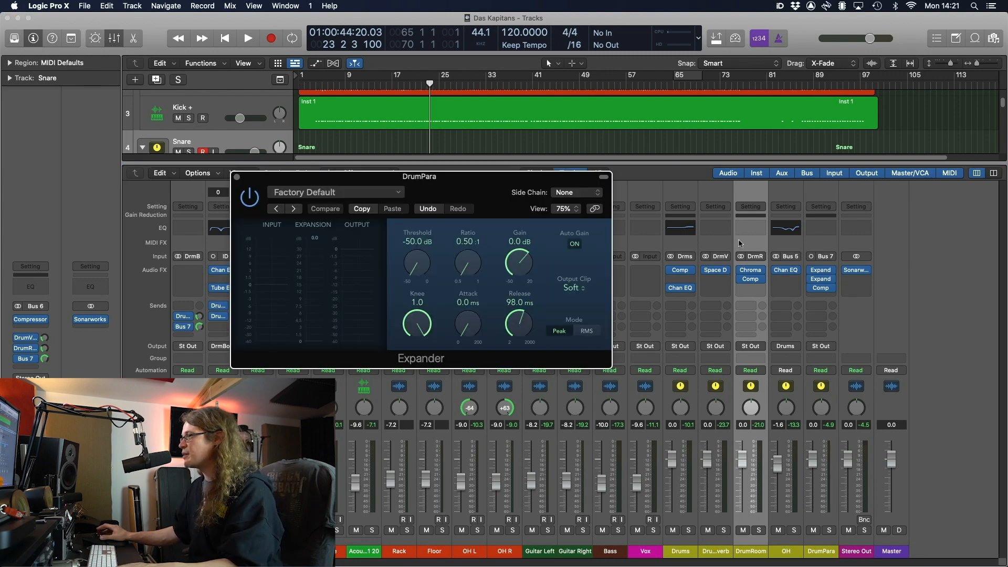
click(821, 279)
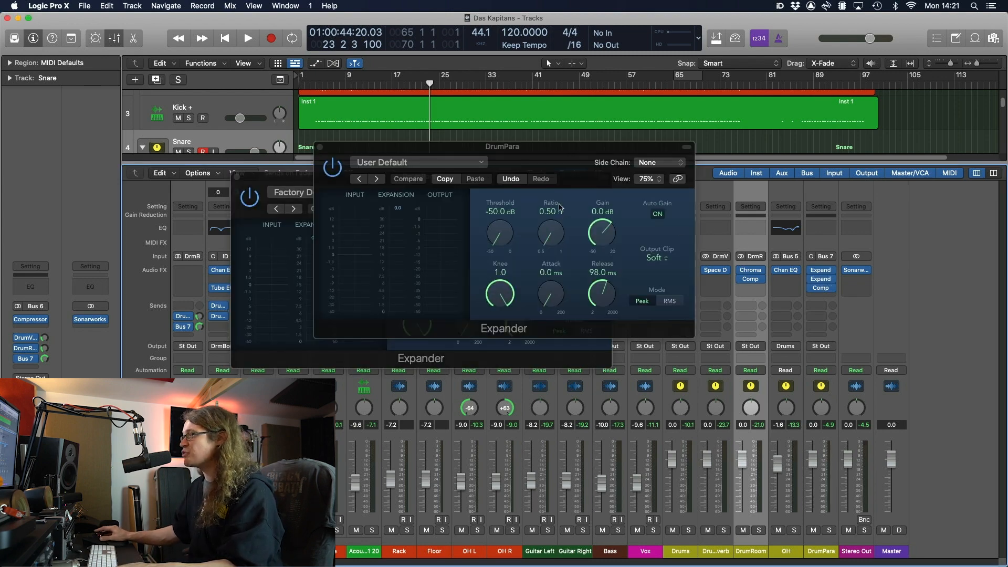
drag(531, 155, 747, 191)
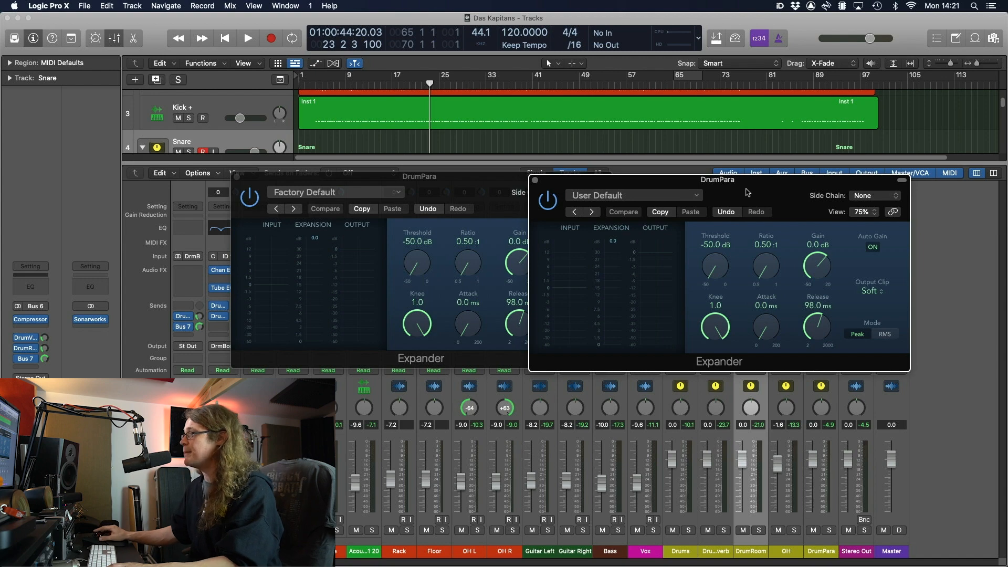
click(535, 180)
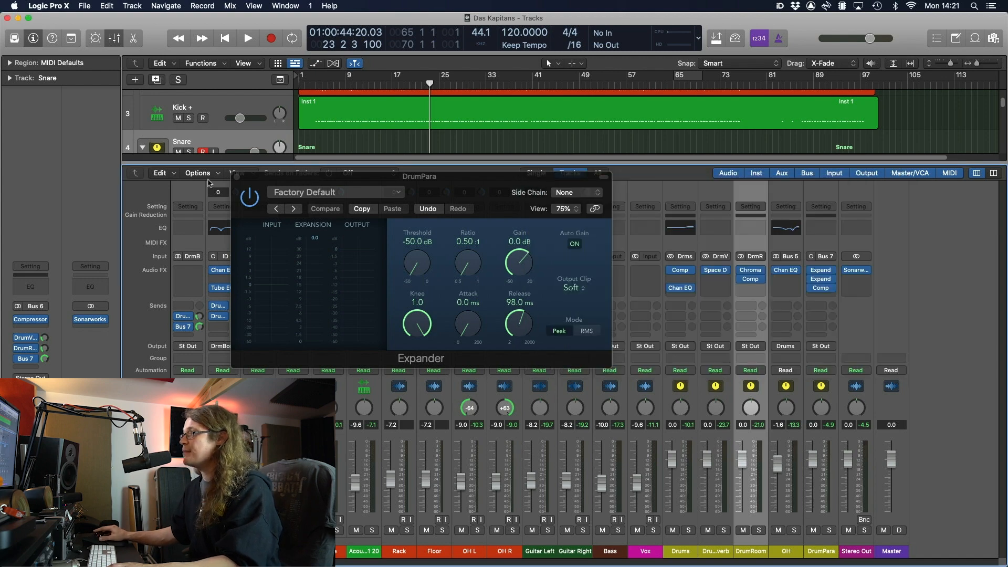
click(237, 178)
click(821, 287)
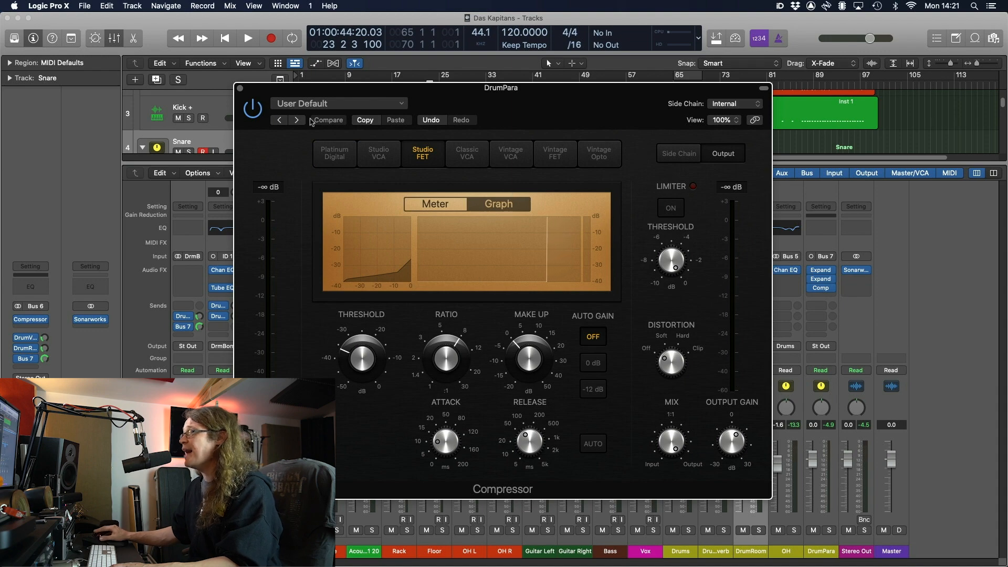
click(240, 89)
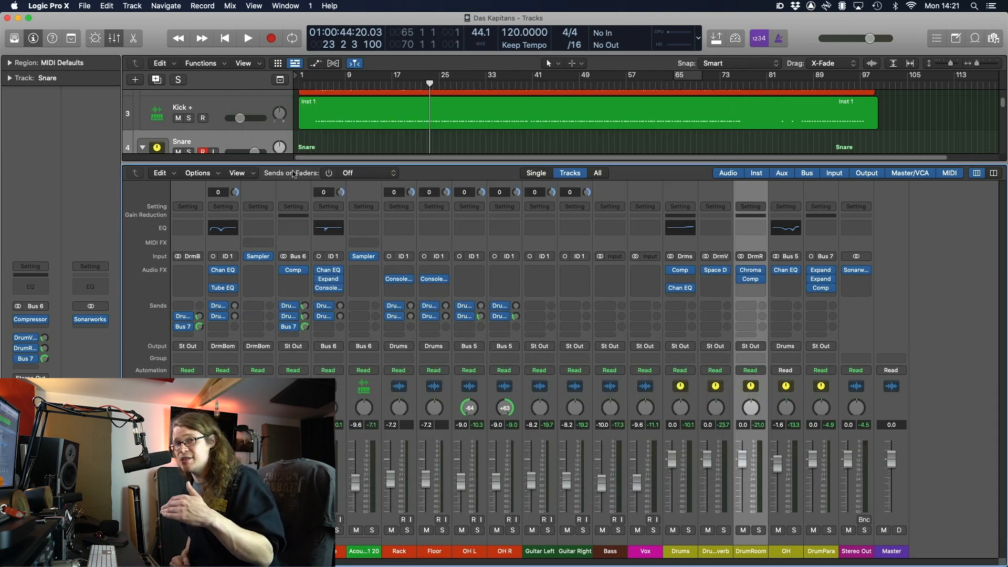